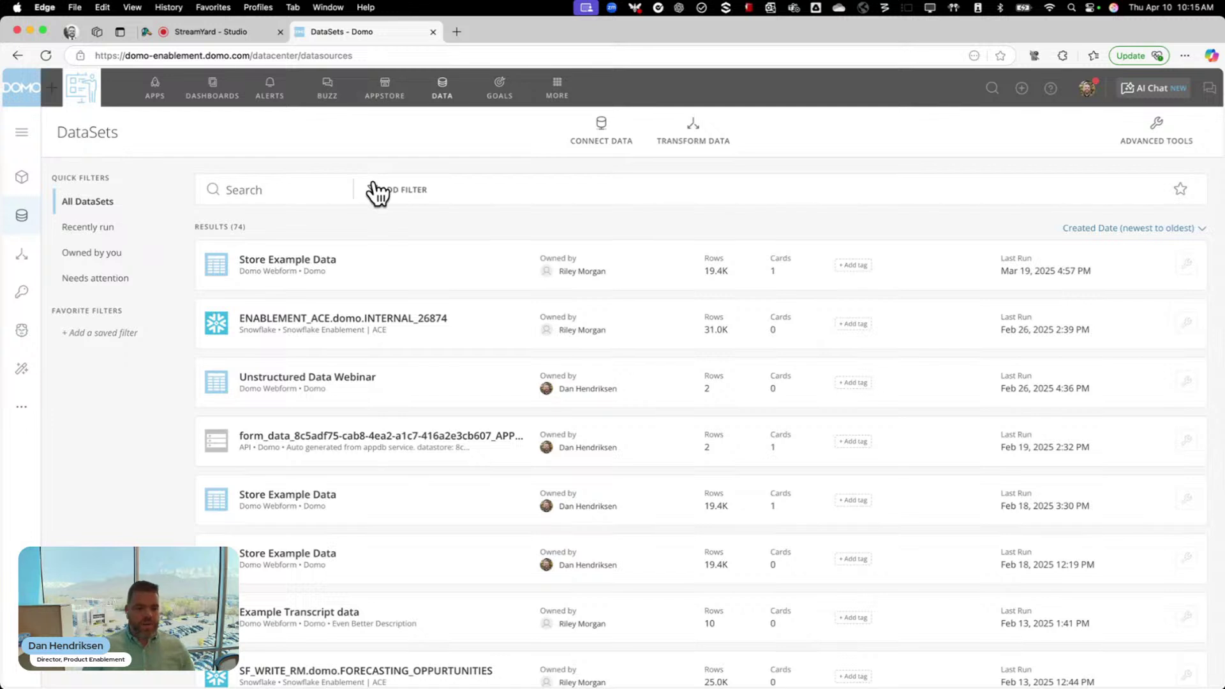
Search the data connectors for 'Webform' and choose the Domo Webform connector
left_click(619, 142)
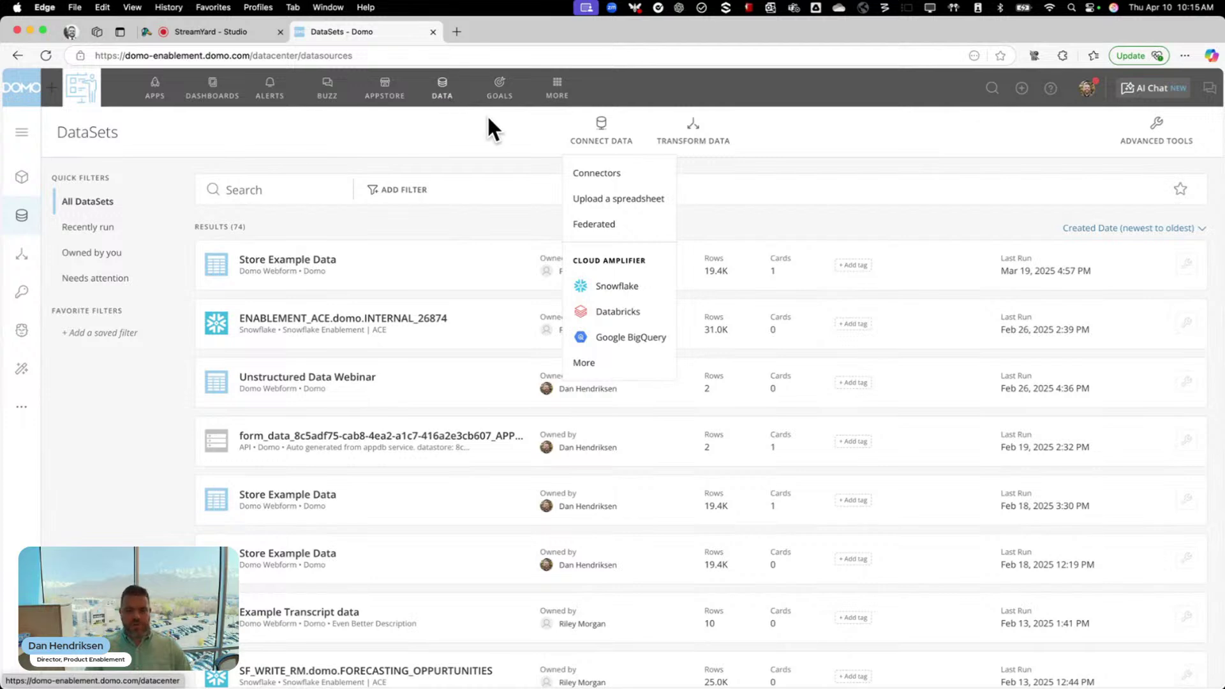
left_click(600, 173)
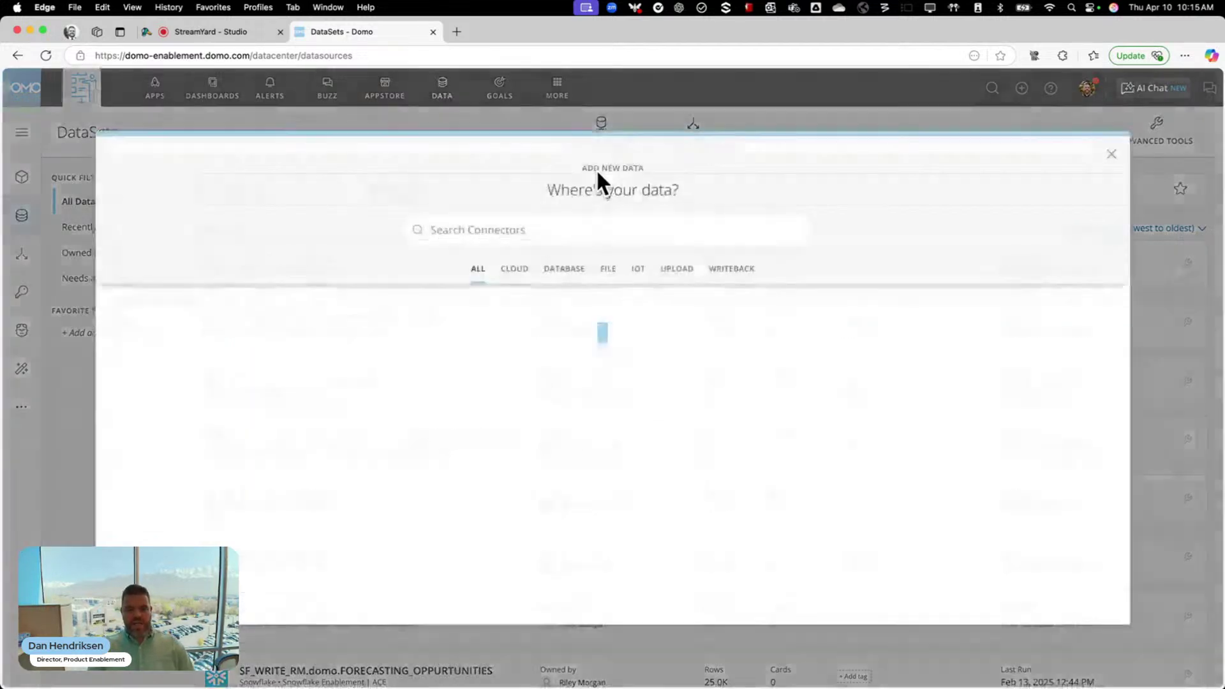
type("Web")
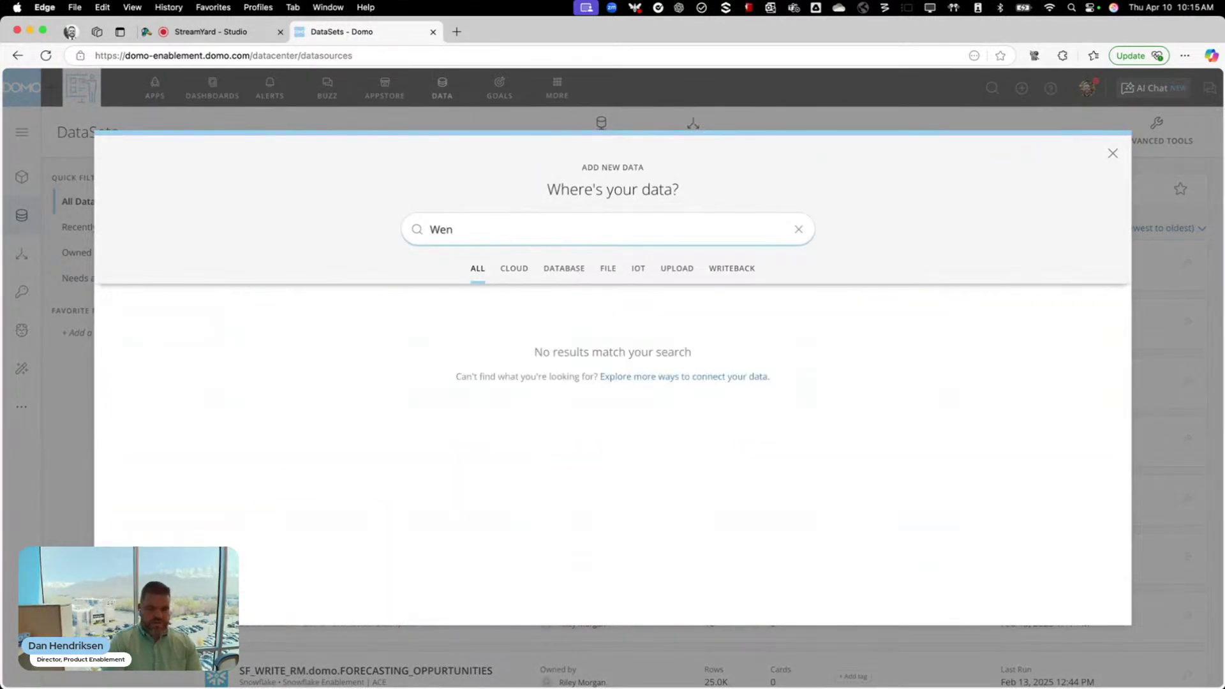
type("form")
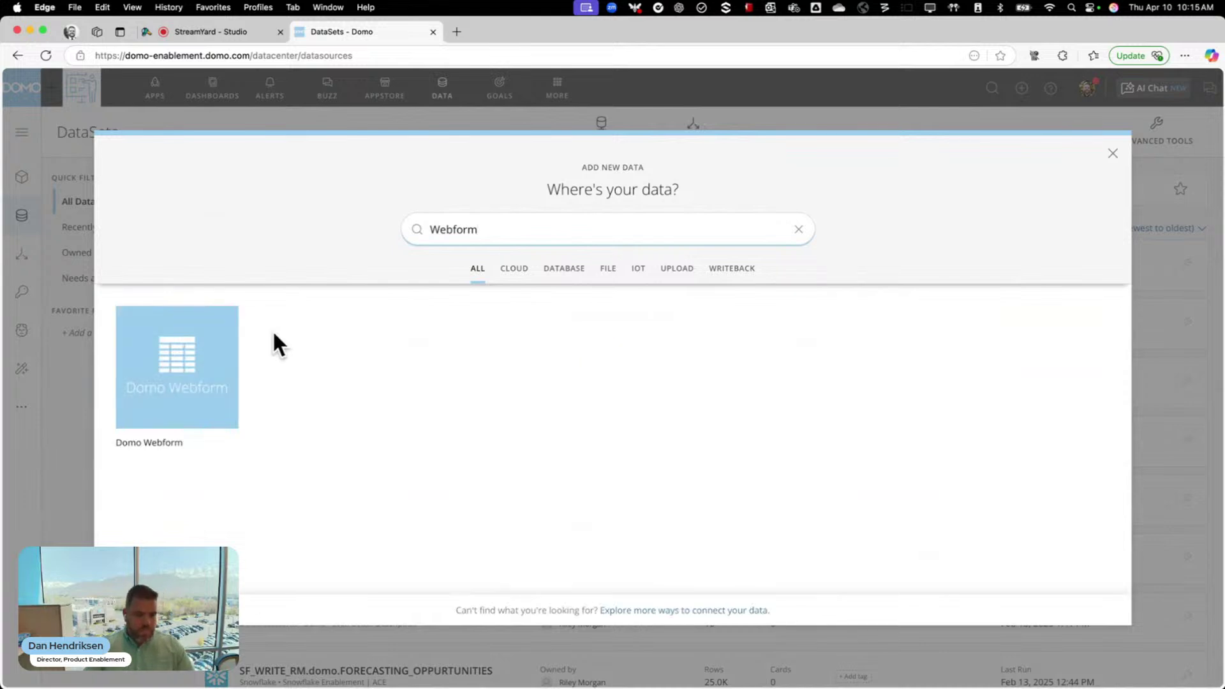
left_click(181, 377)
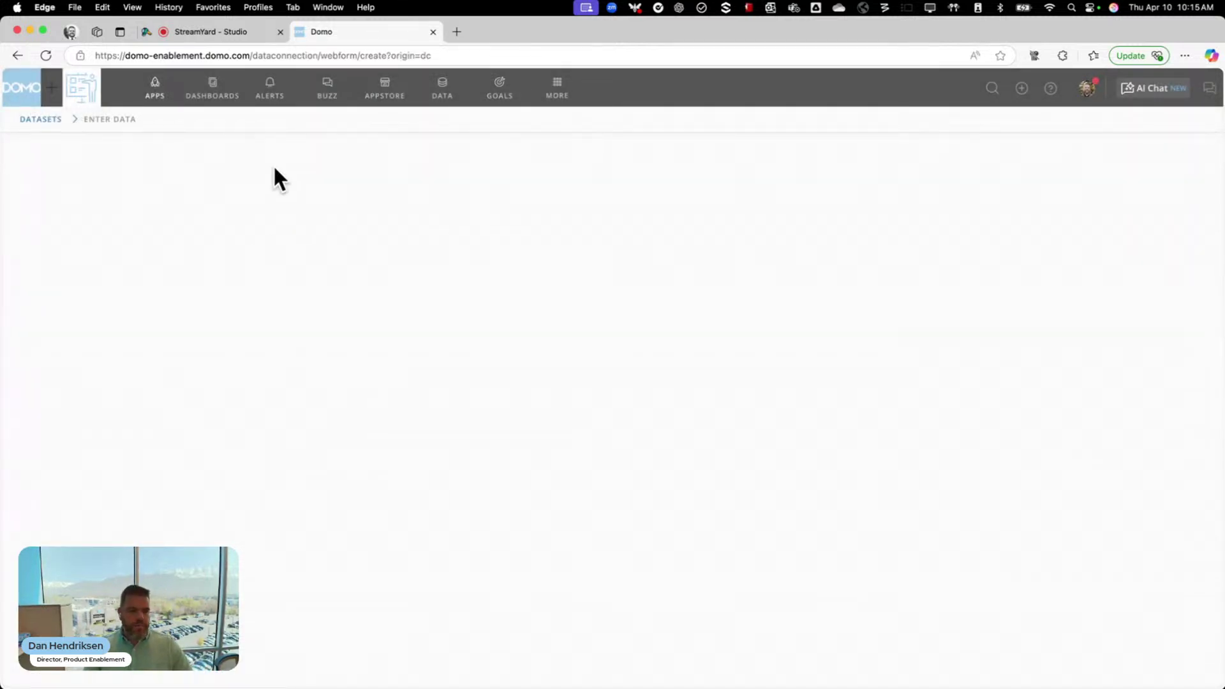
Name the new dataset 'Email Distribution List - AI Webinar'
left_click(46, 54)
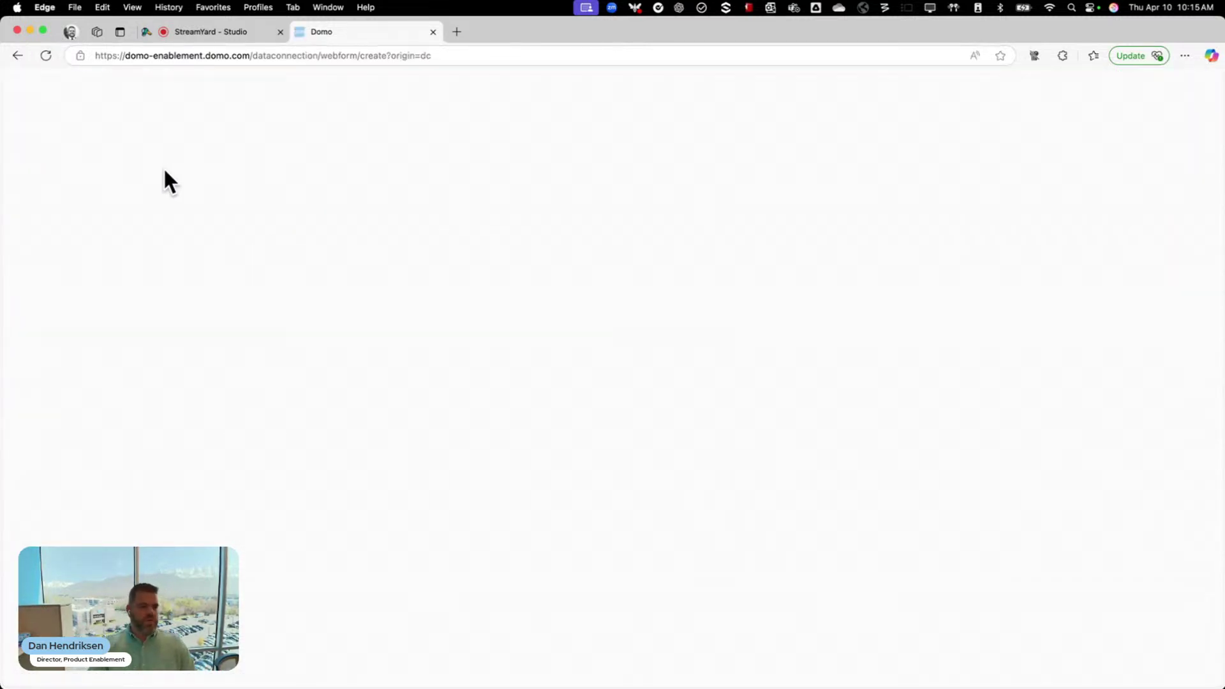
left_click(112, 159)
type("Email")
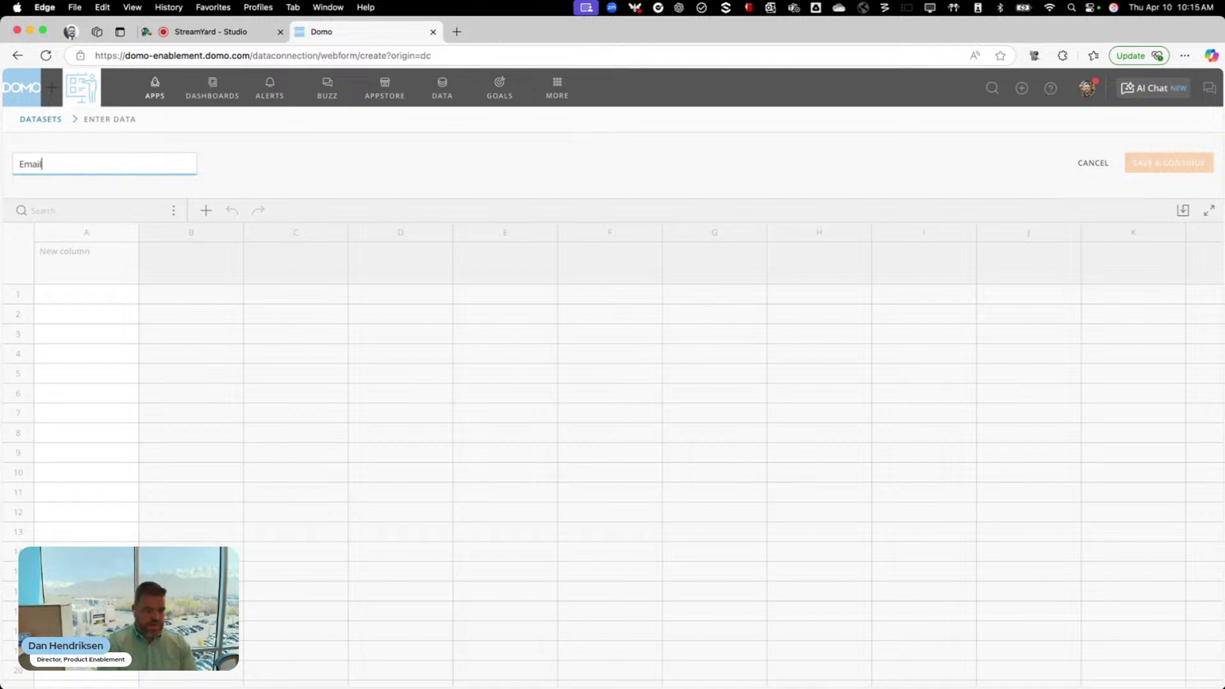
type(" Distribution Li")
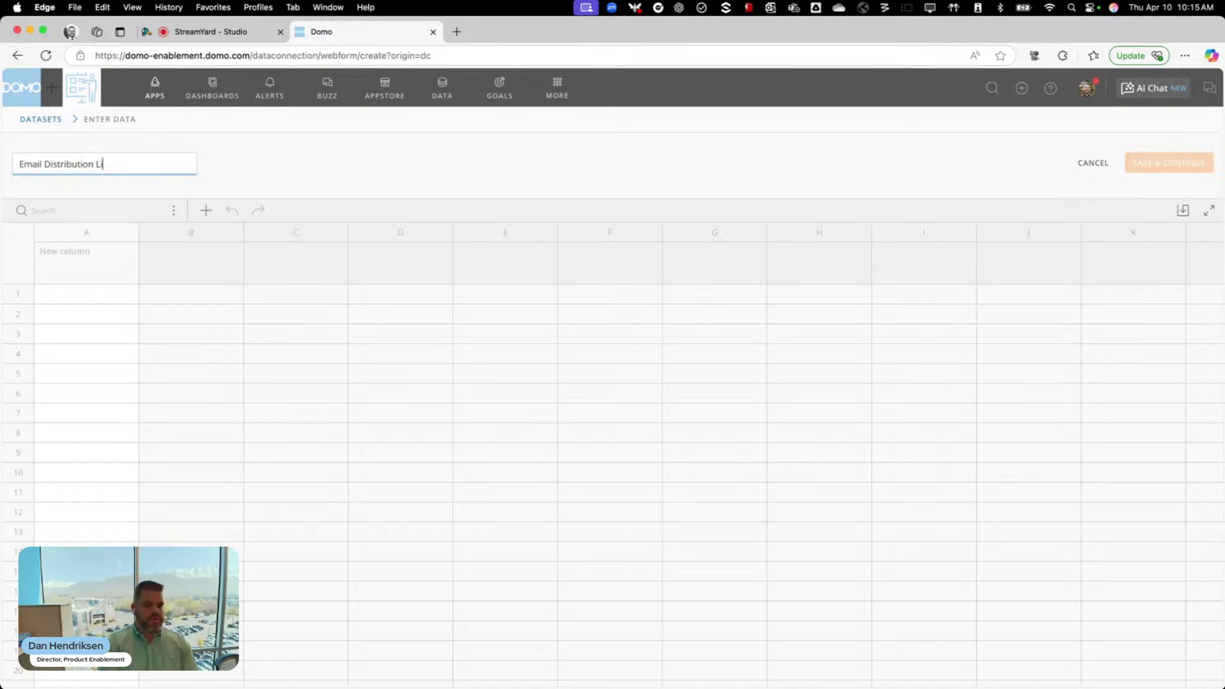
type("st - AI Web")
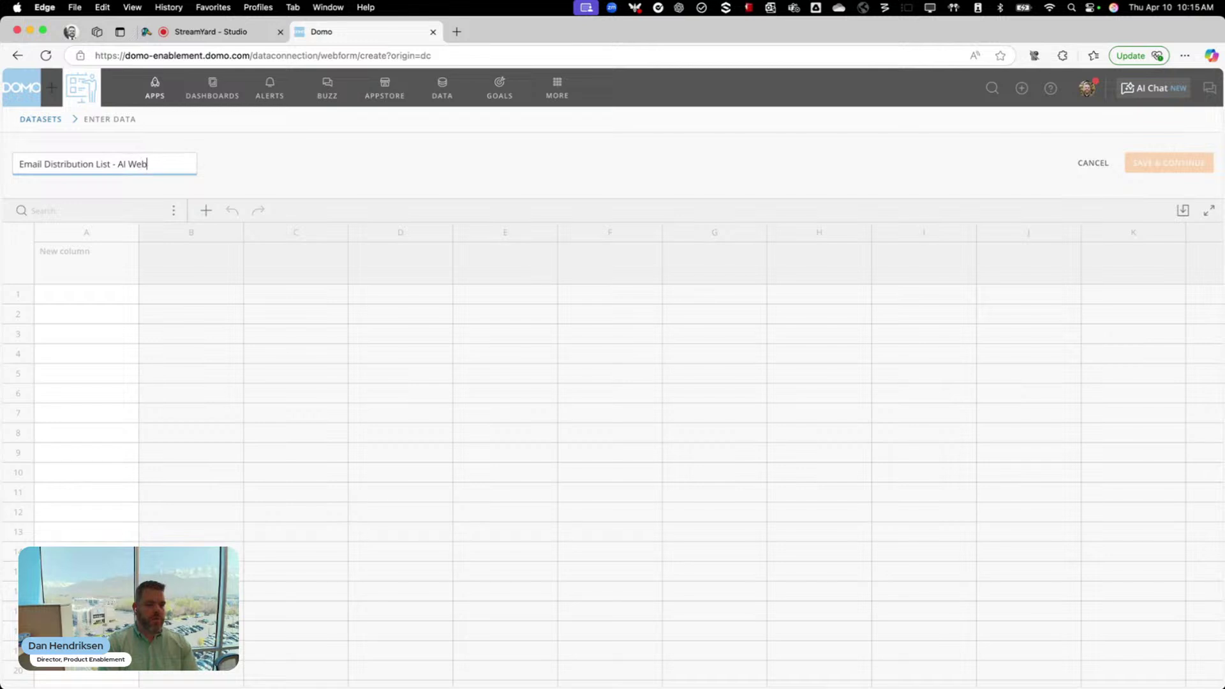
type("inar")
Title columns A, B and C as Email Address, Name and Language
left_click(75, 248)
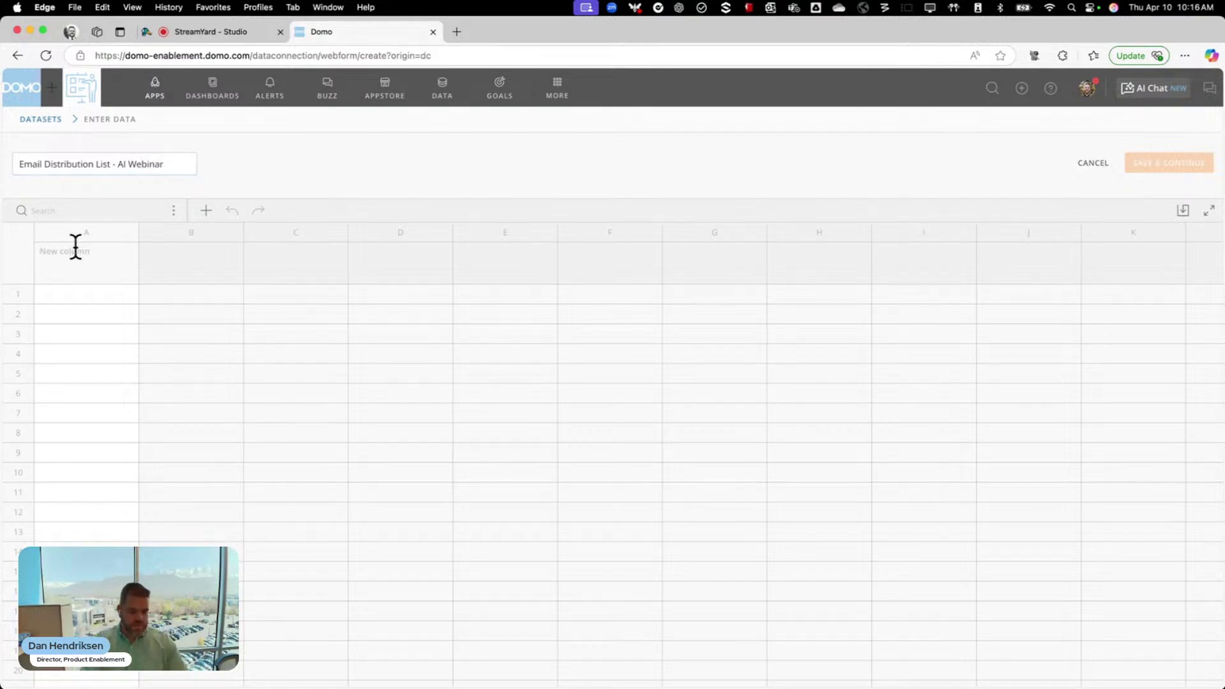
type("Email Addre")
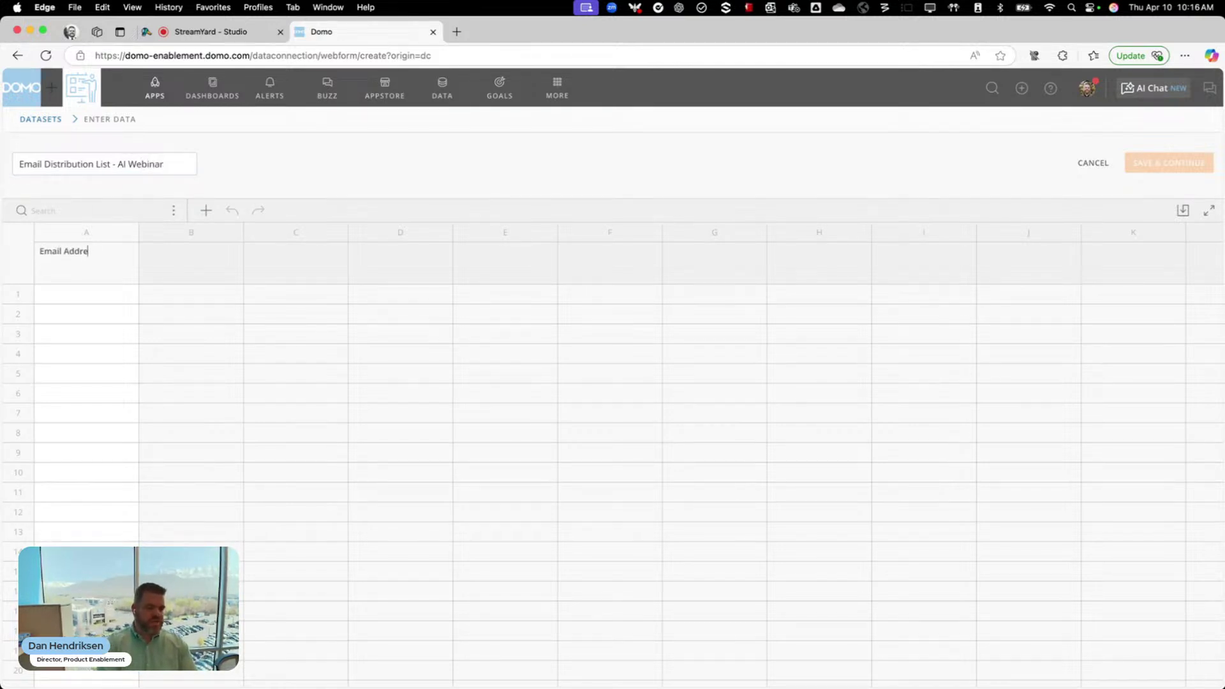
type("ss")
left_click(159, 250)
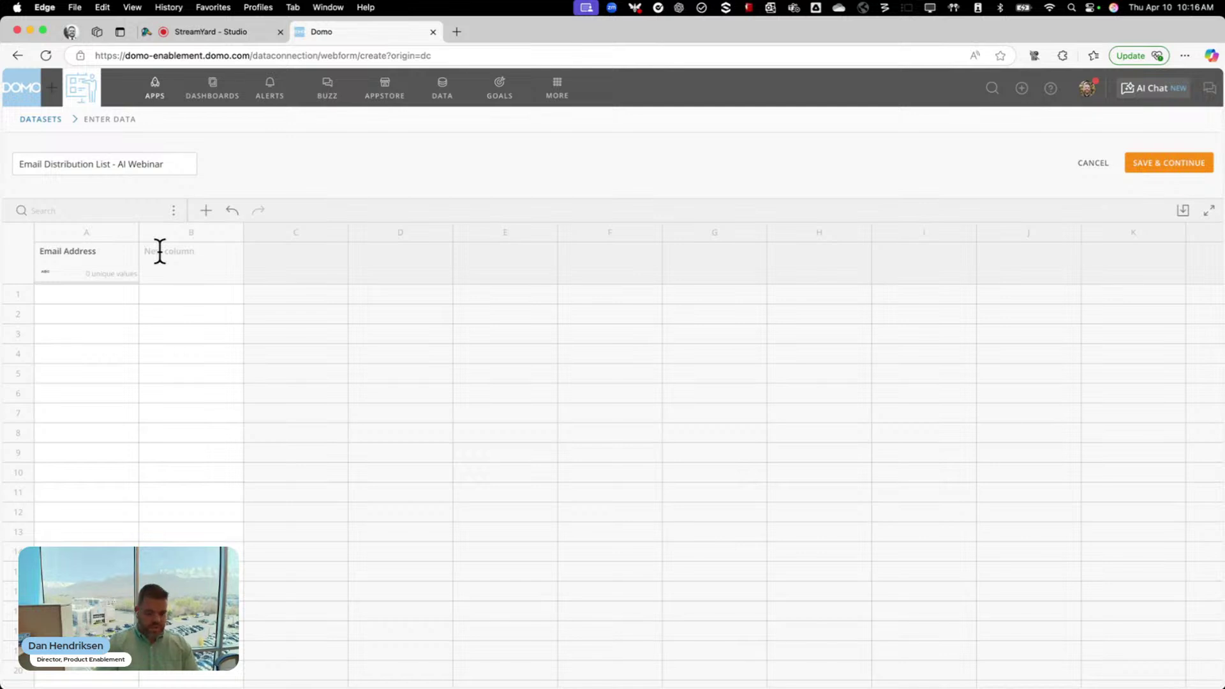
type("Name")
key("Tab")
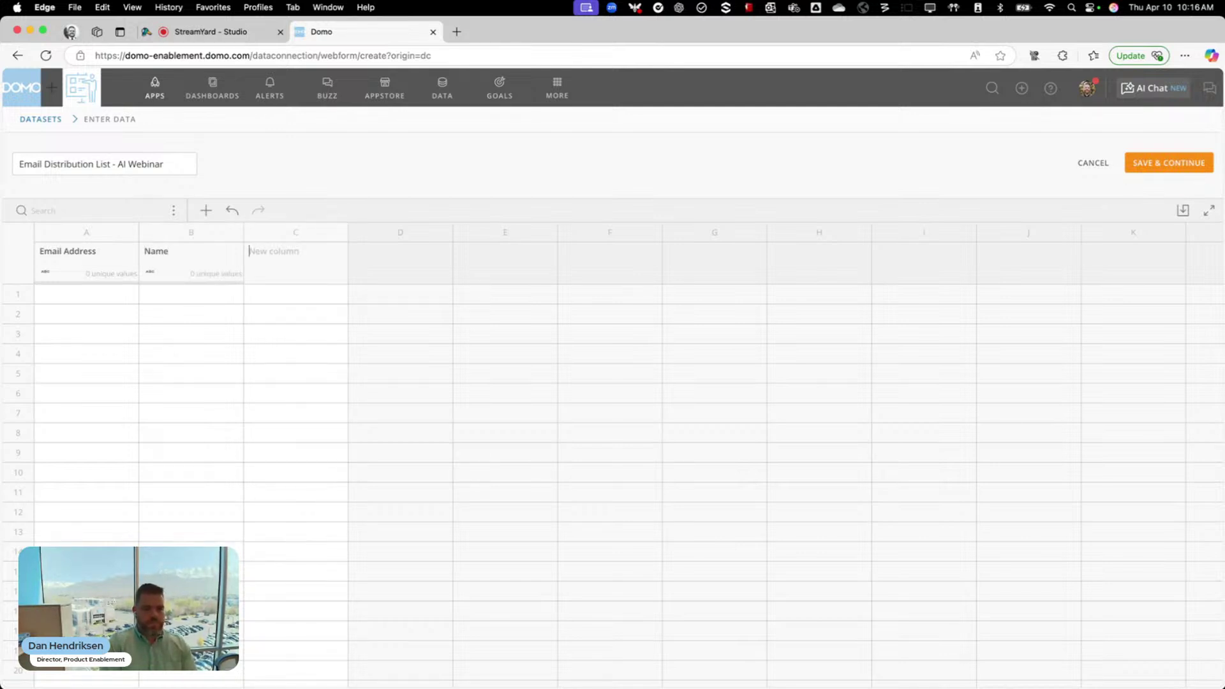
type("Language")
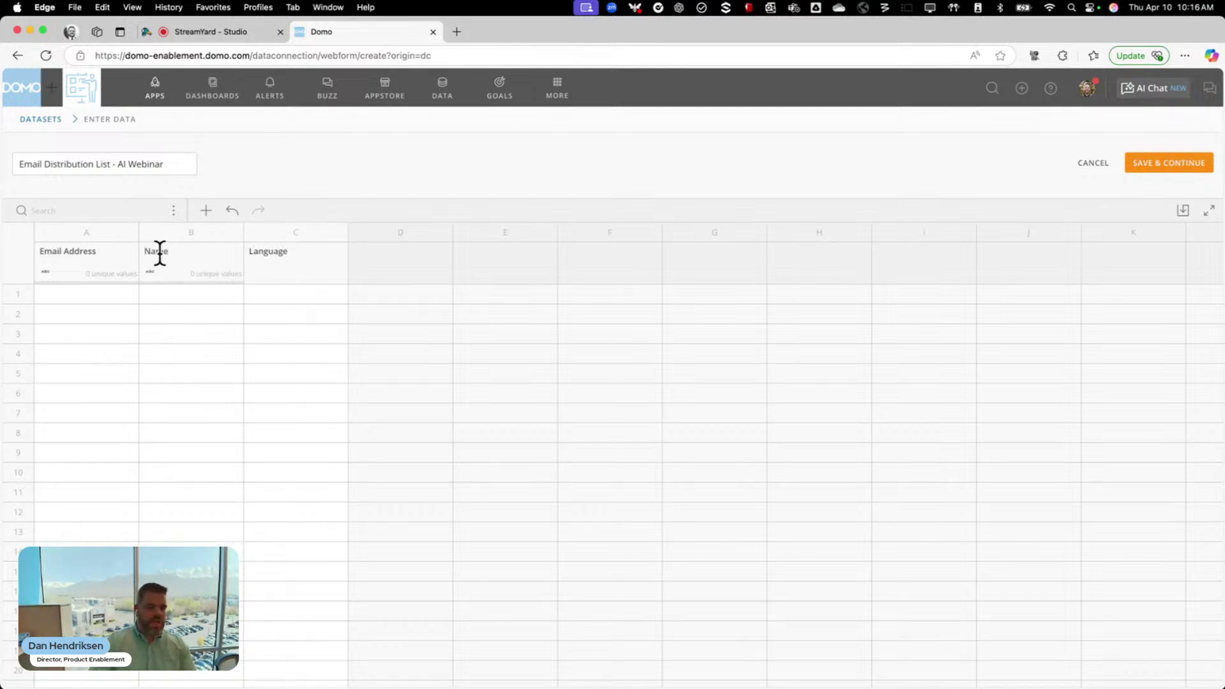
left_click(100, 297)
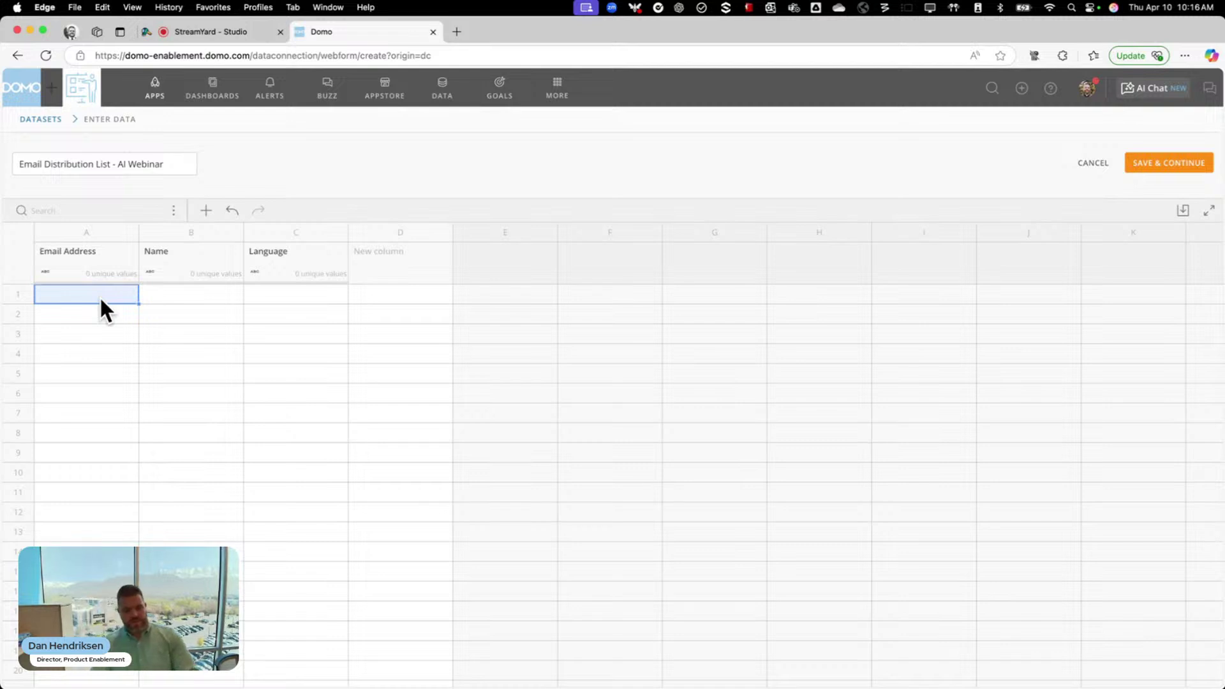
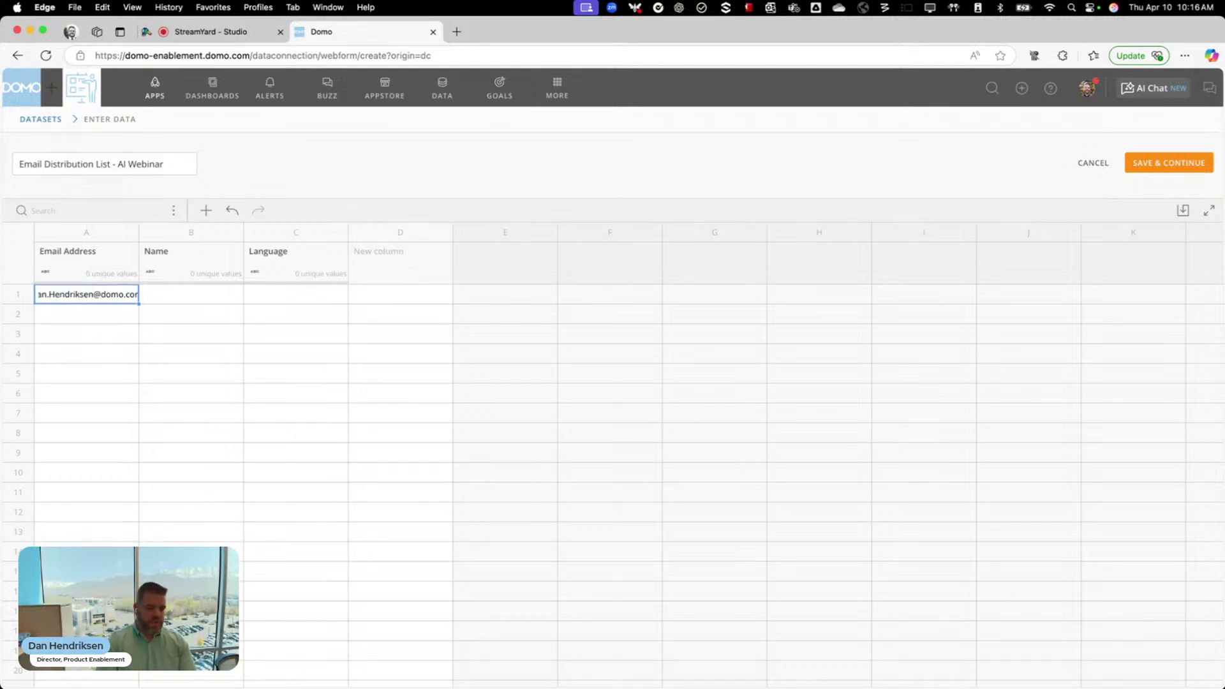
Fill Email Address rows 1–3 with the same contact's e-mail address
key("Return")
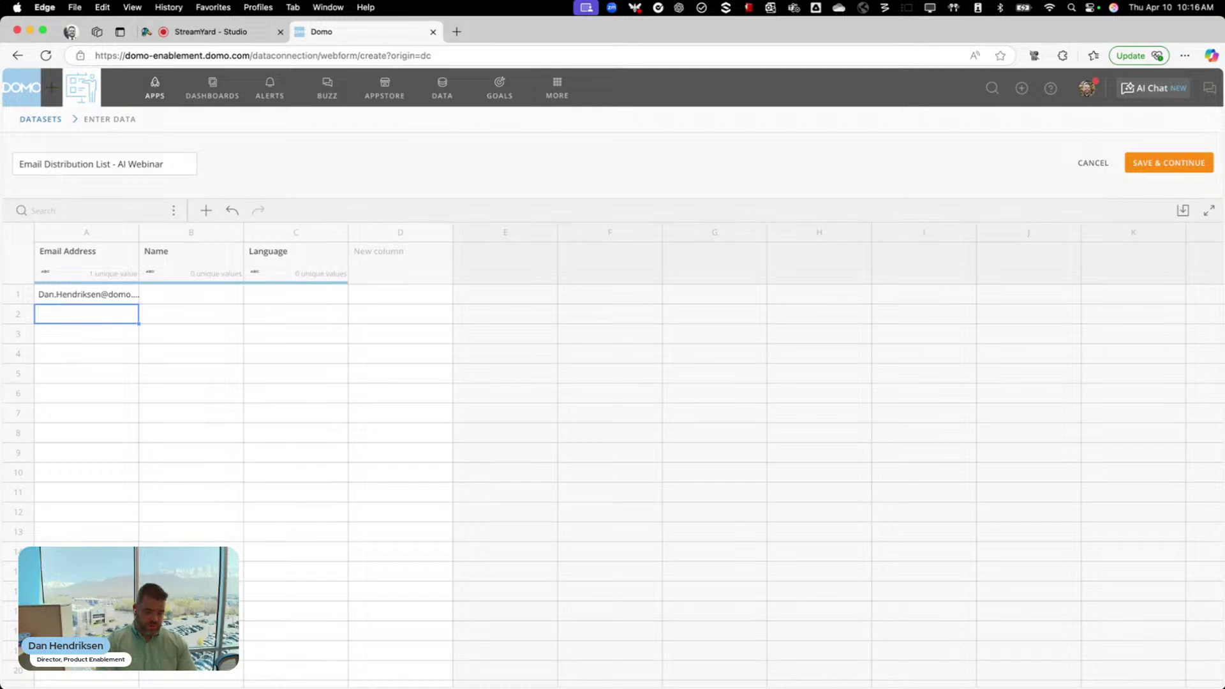
left_click(67, 295)
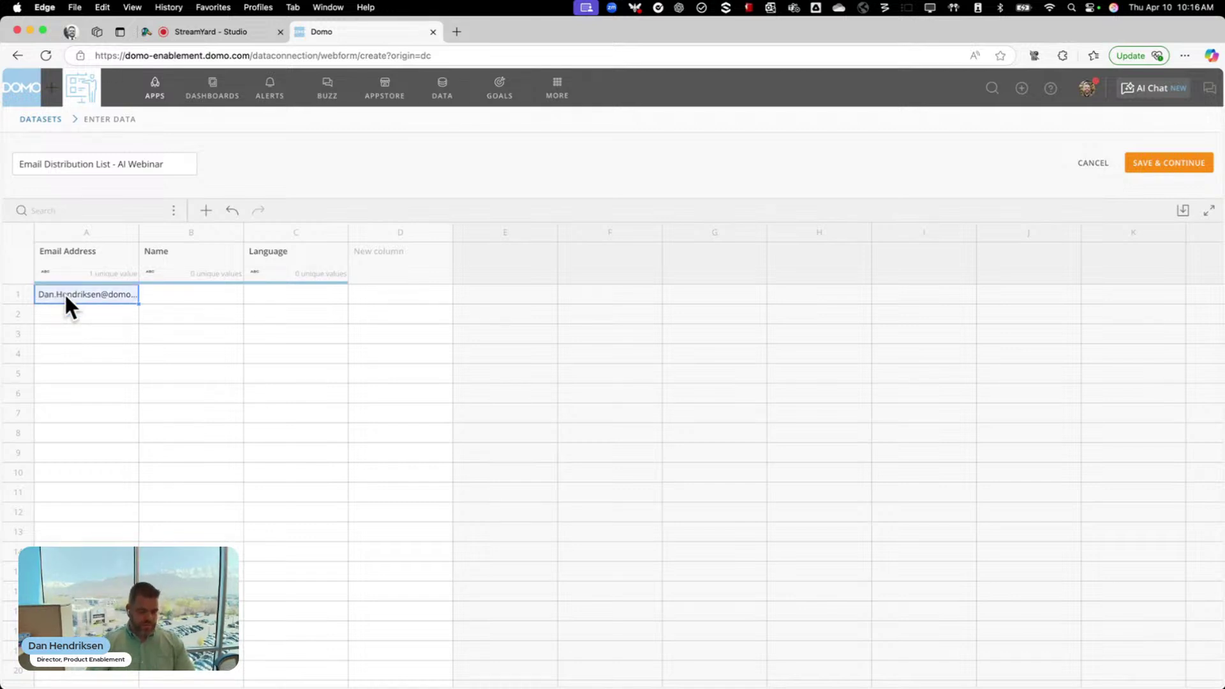
left_click(63, 316)
key("ctrl+v")
left_click(62, 328)
key("ctrl+v")
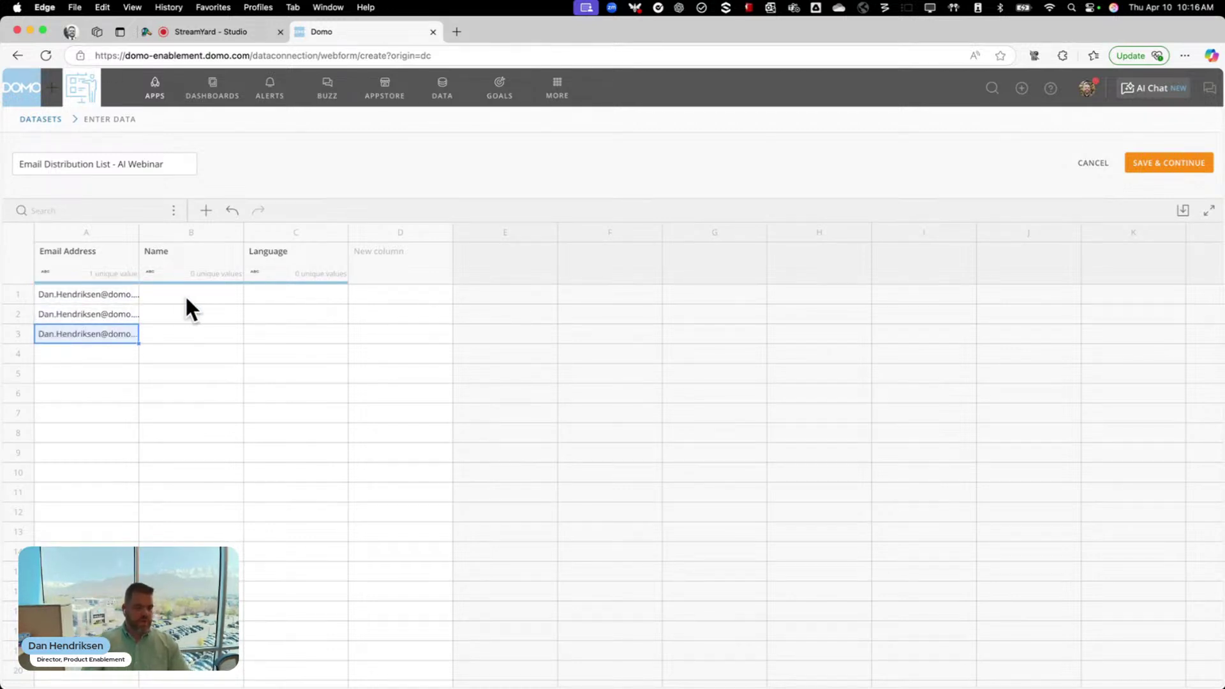
Enter the contact's first name in Name rows 1–3
left_click(187, 299)
type("Dan")
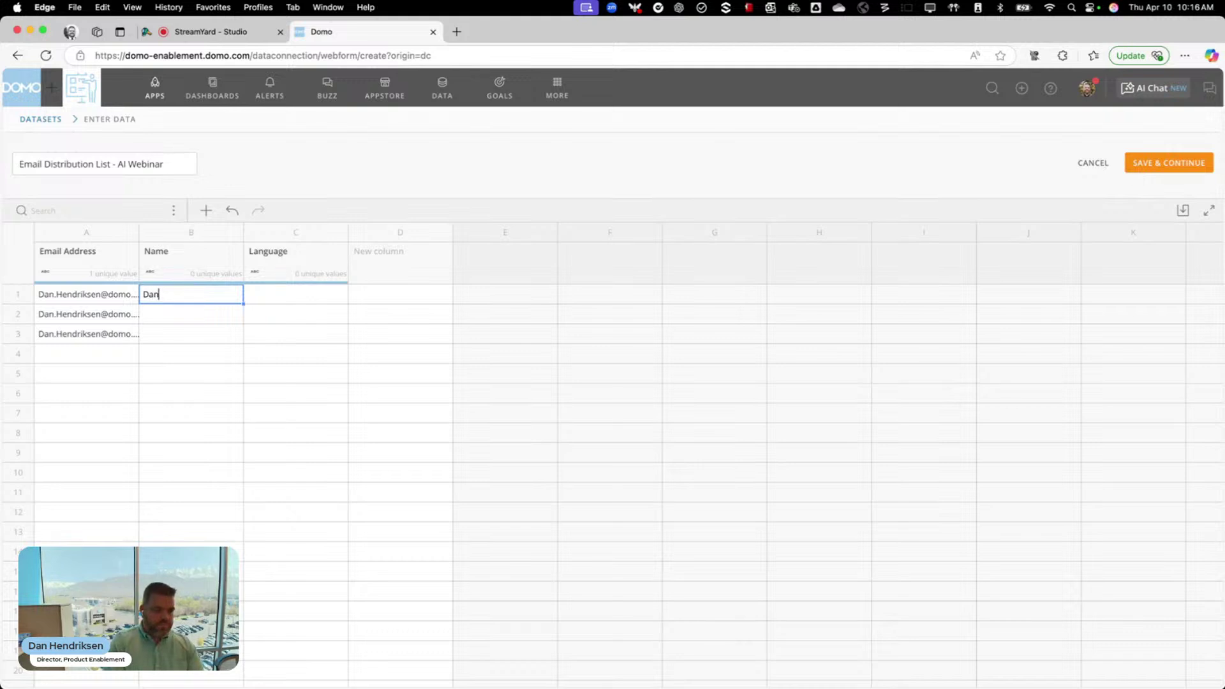
key("Return")
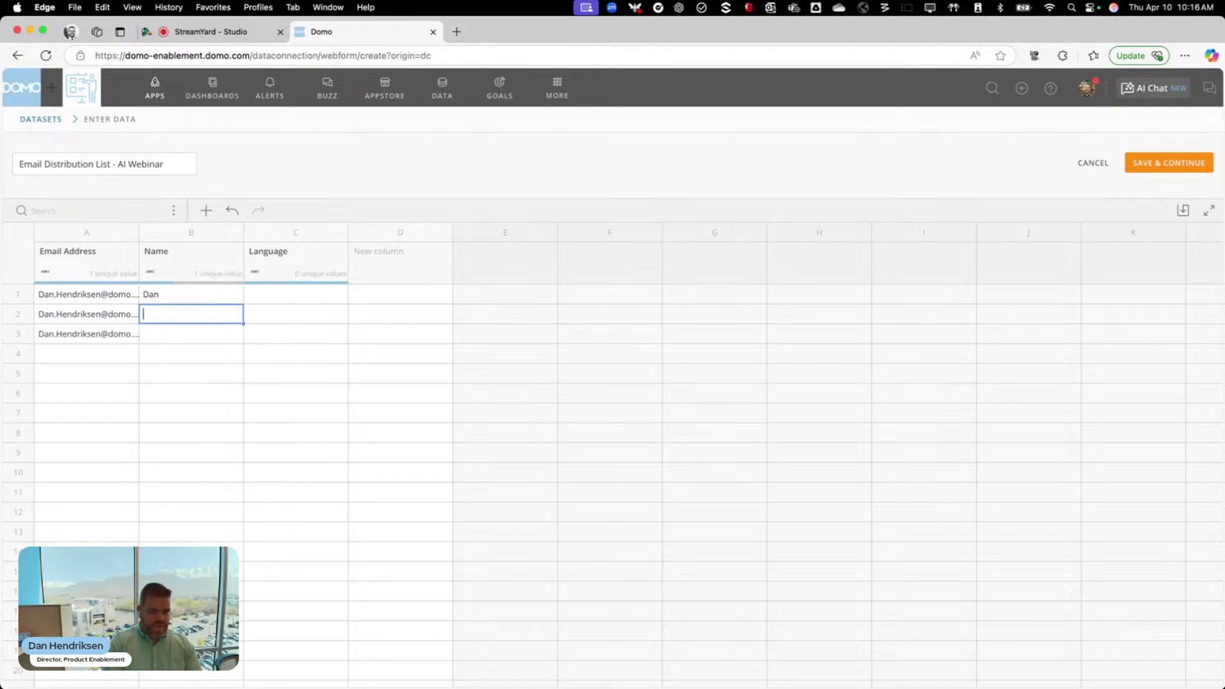
type("Dan")
key("Return")
type("Dan")
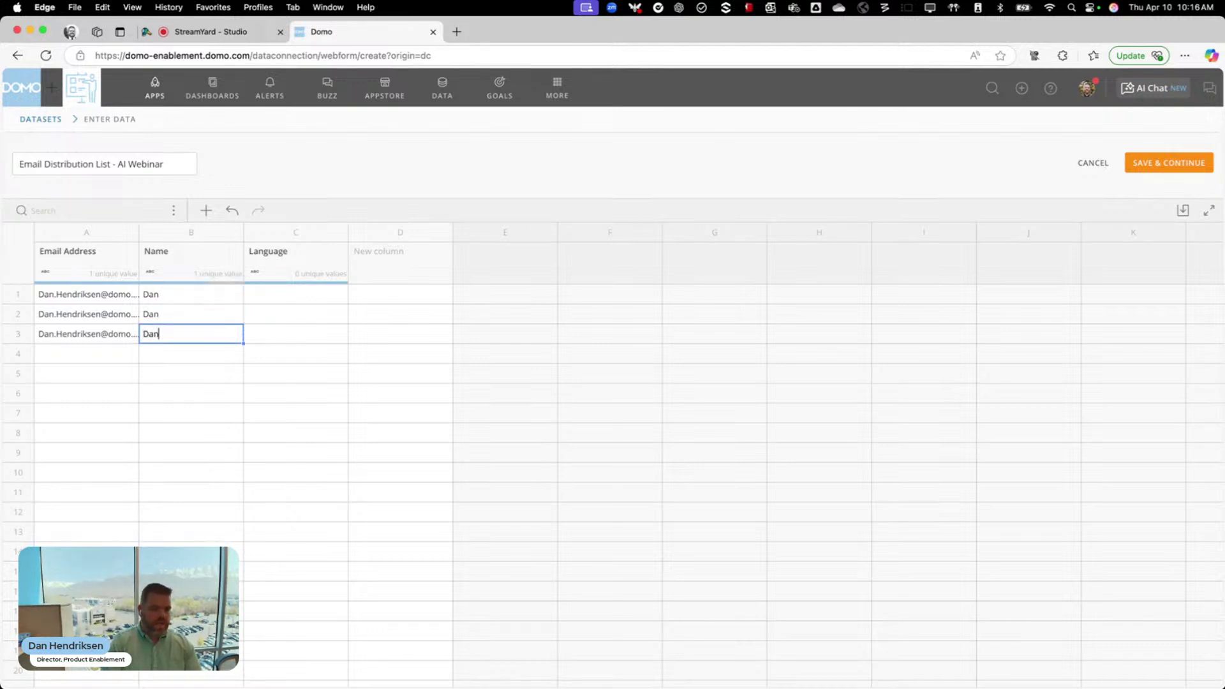
Fill the Language rows with English, Spanish and Japanese
left_click(291, 297)
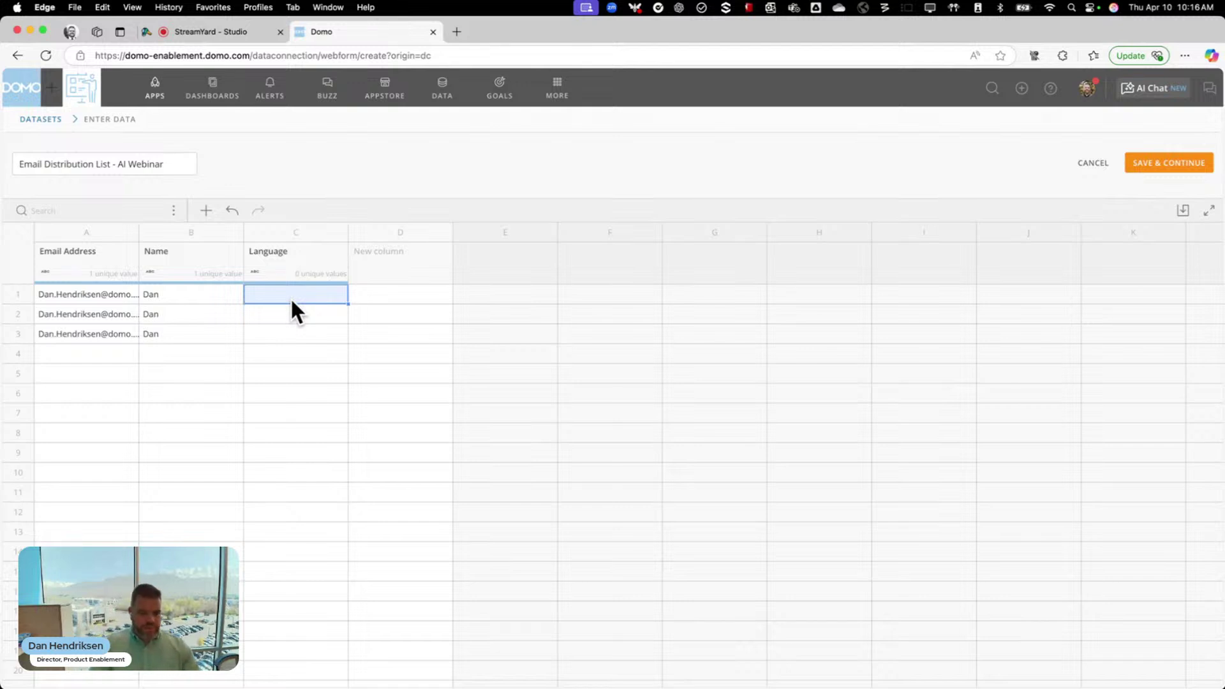
type("English")
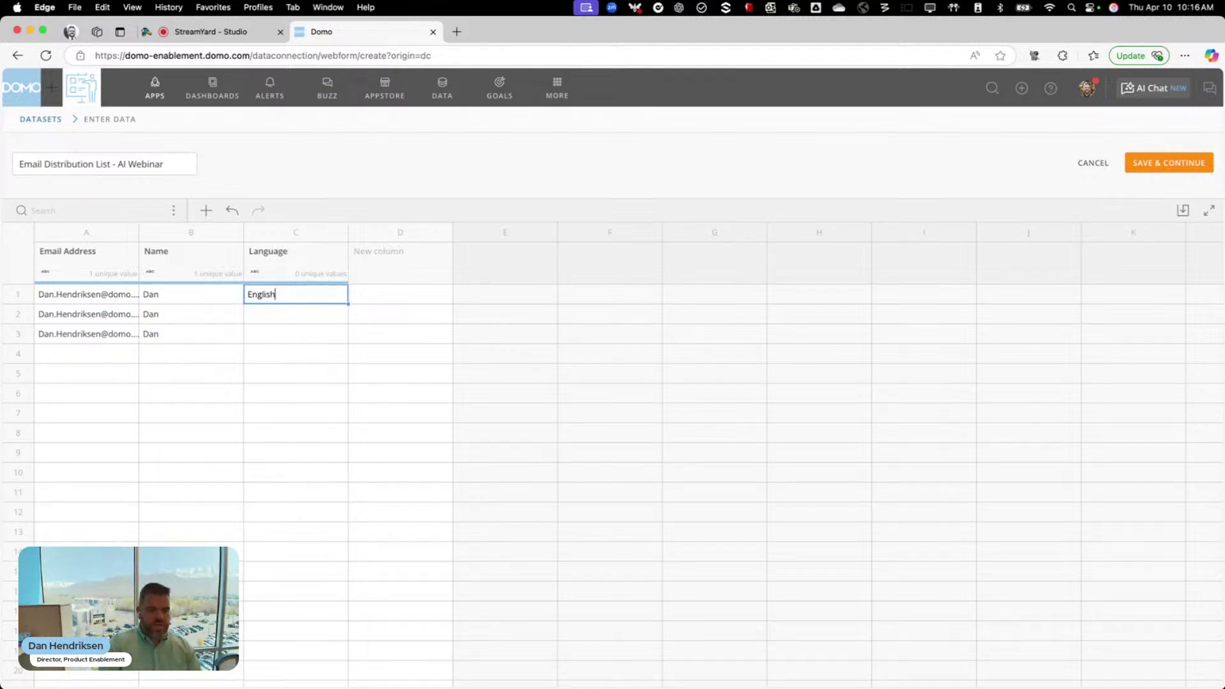
key("Return")
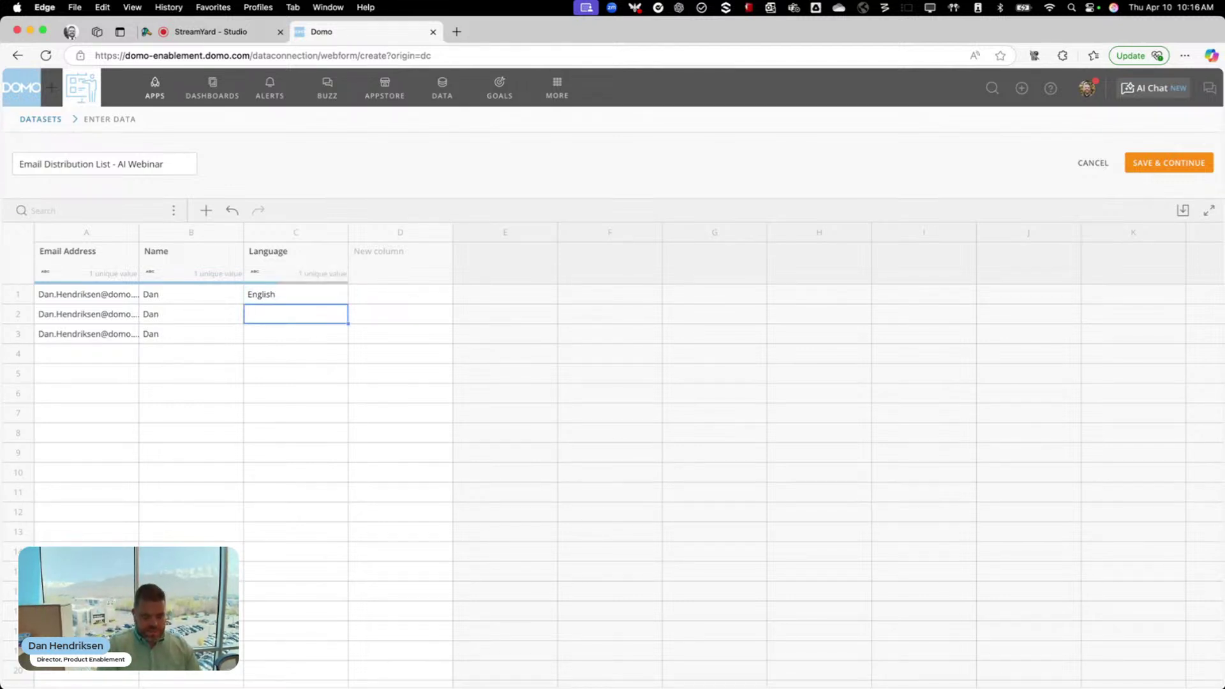
type("Spanish")
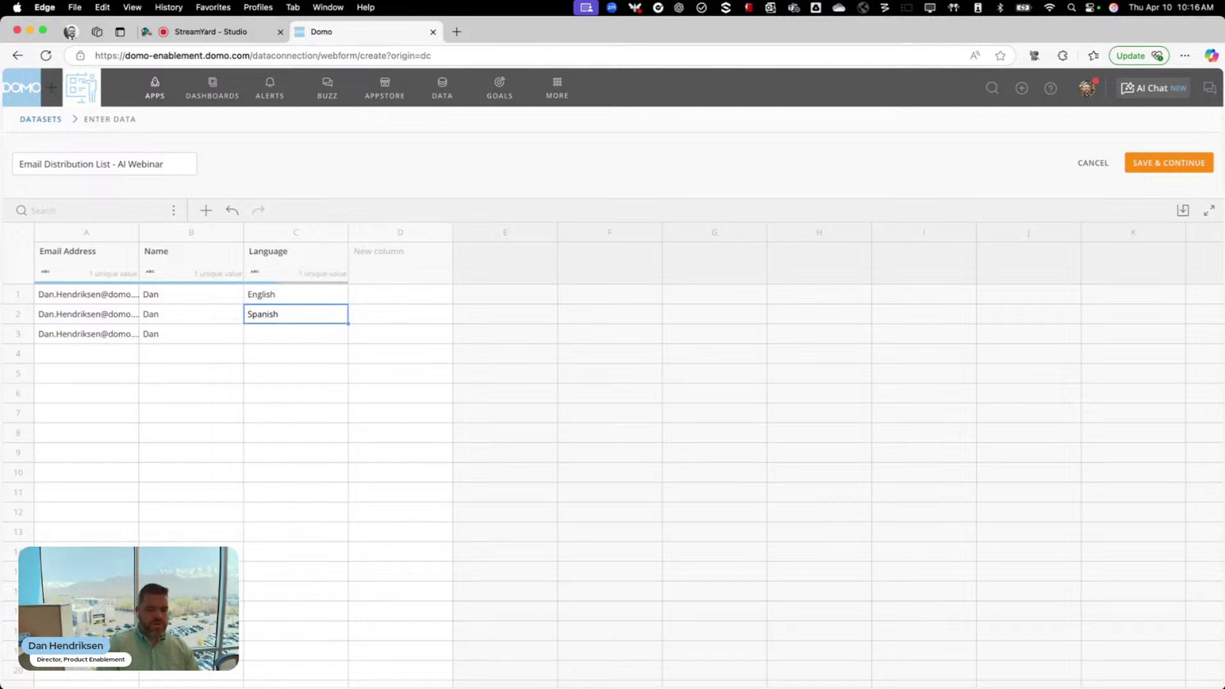
key("Return")
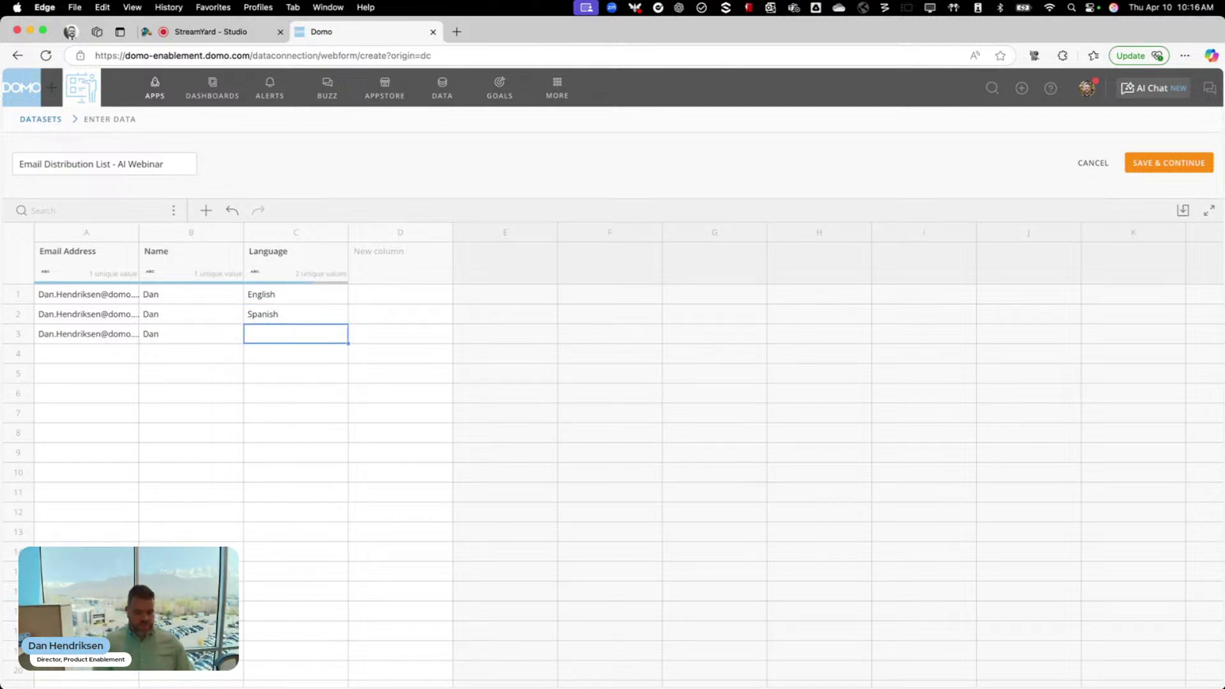
type("Japnes")
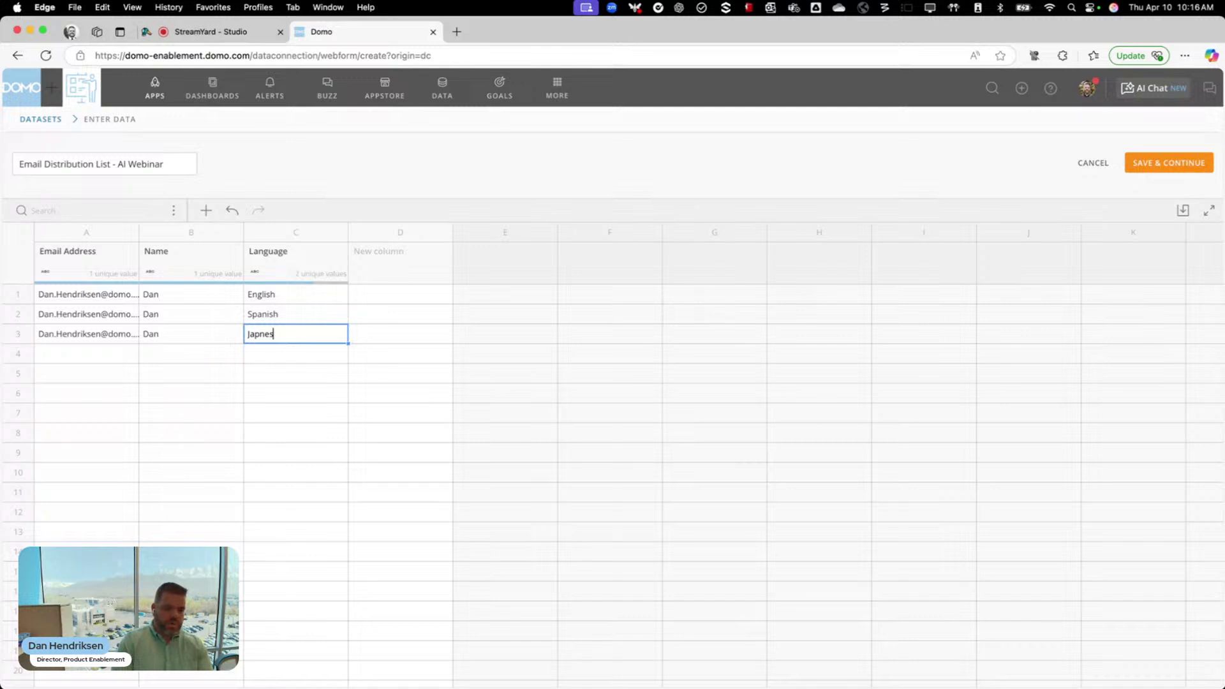
key("BackSpace")
key("BackSpace")
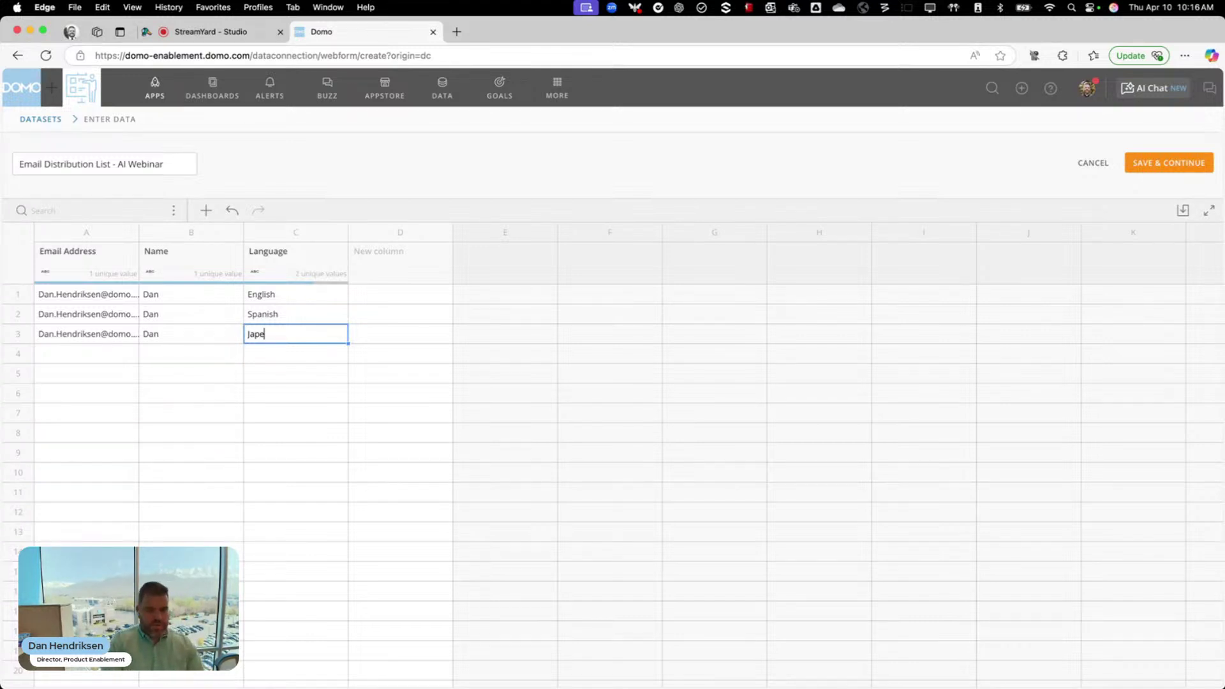
type("anese")
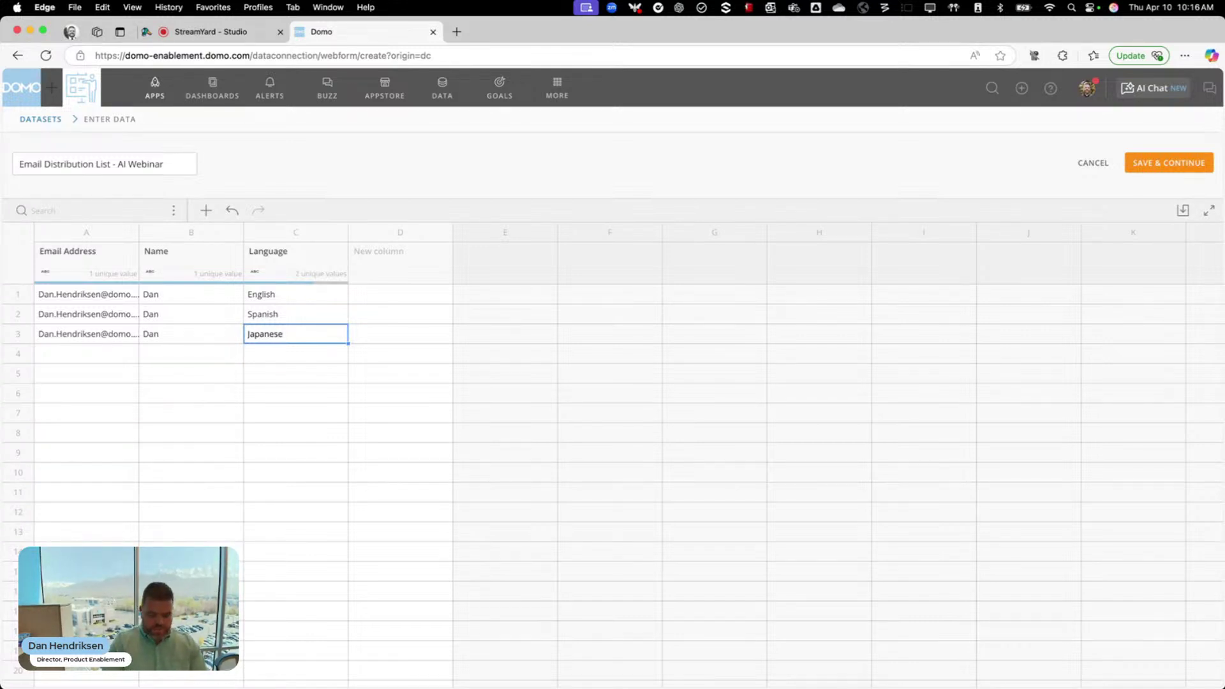
key("Return")
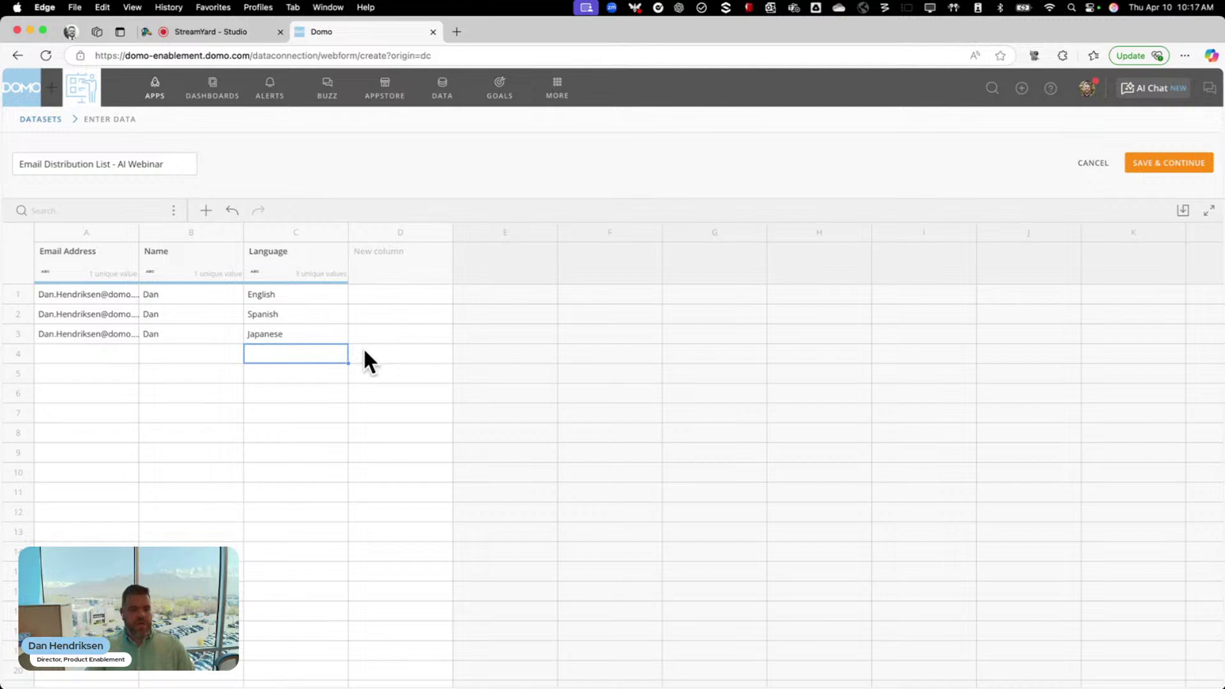
left_click(1153, 167)
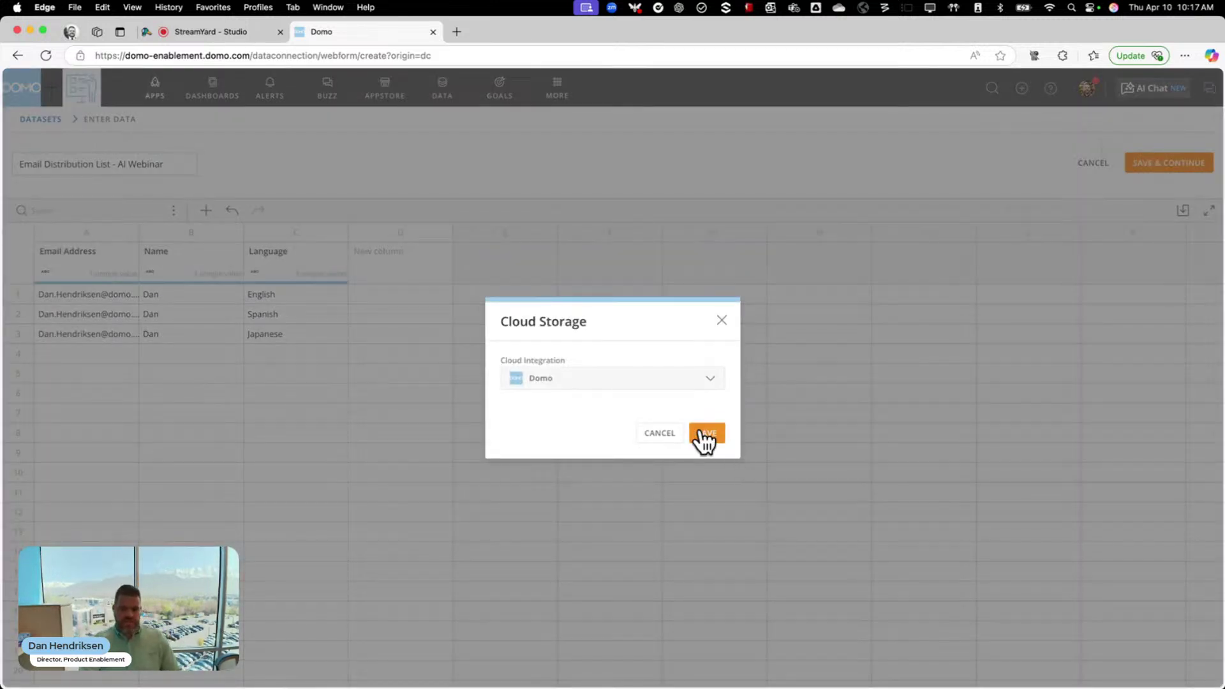
Save the webform to Domo cloud storage, reloading and re-saving, then dismiss the restored-data notice
left_click(702, 434)
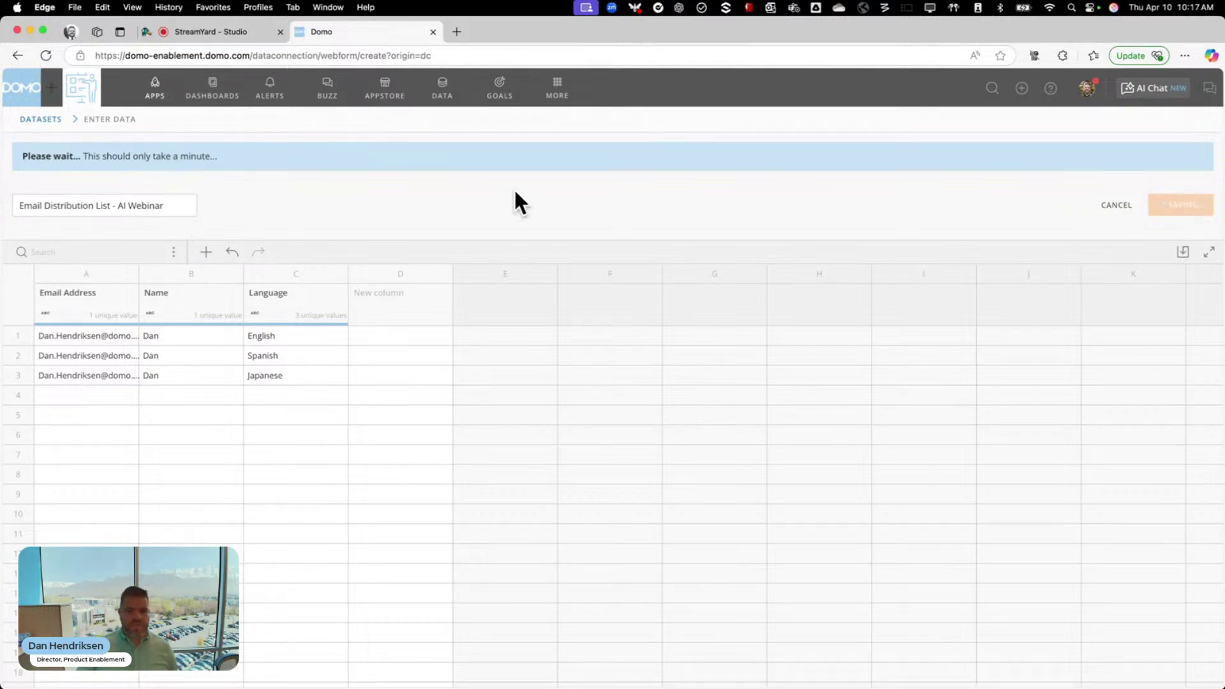
left_click(550, 56)
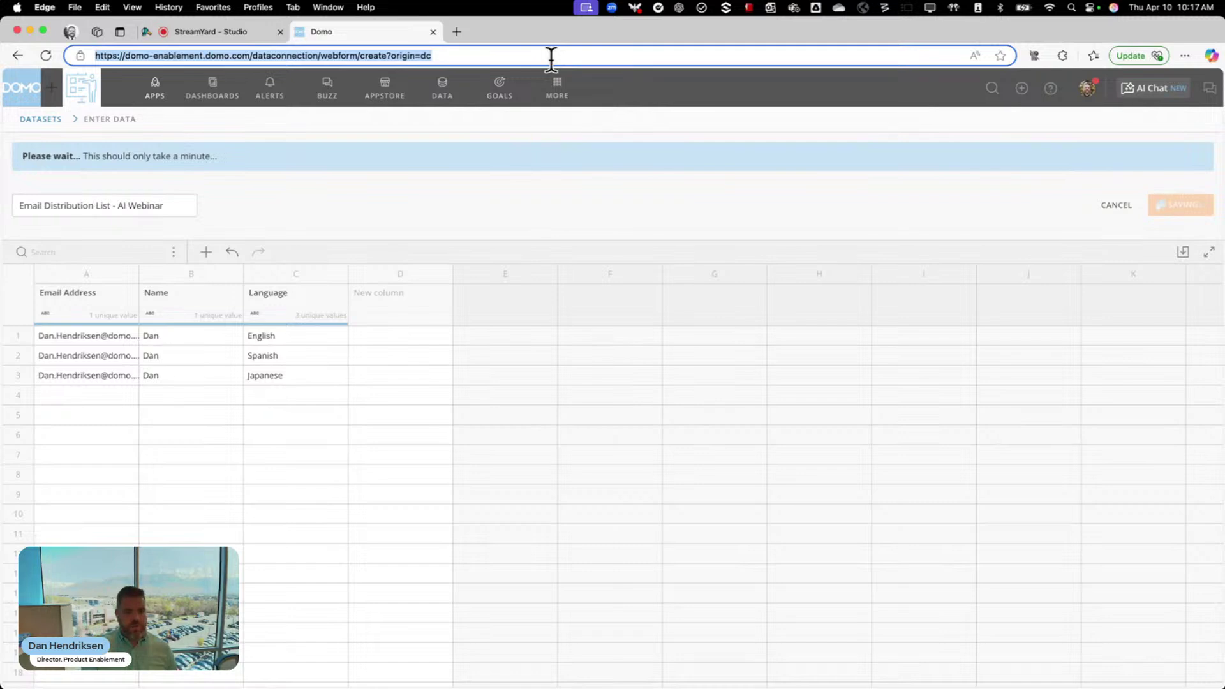
key("Return")
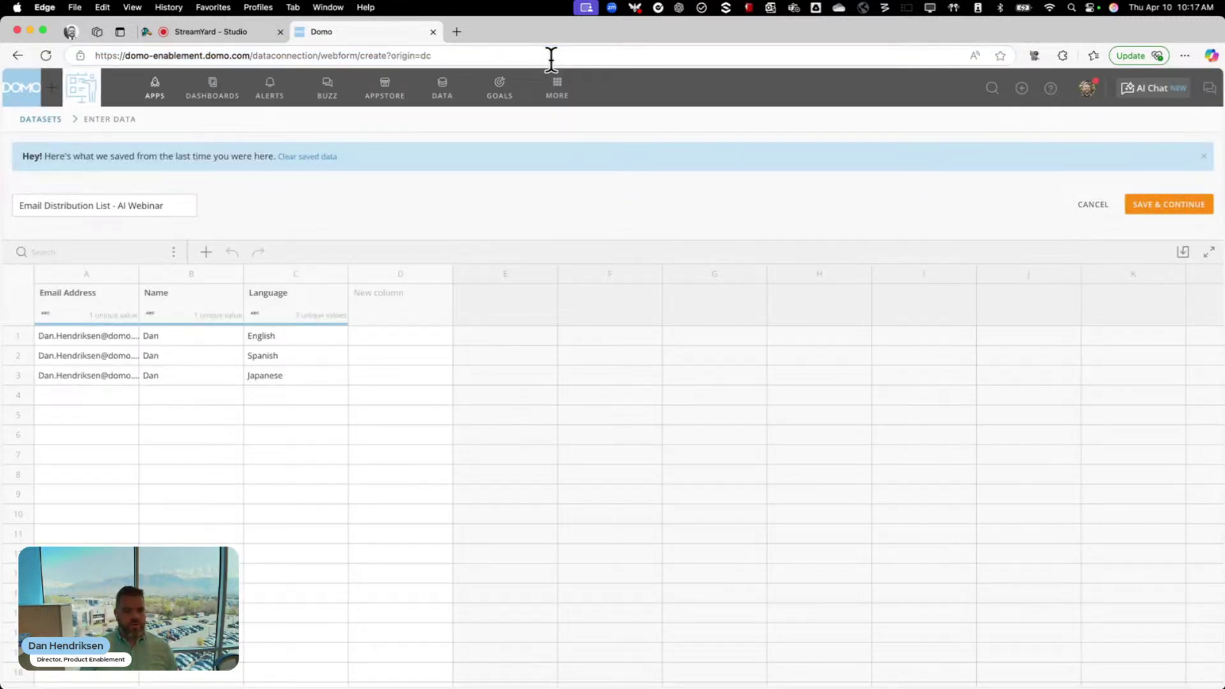
left_click(1168, 205)
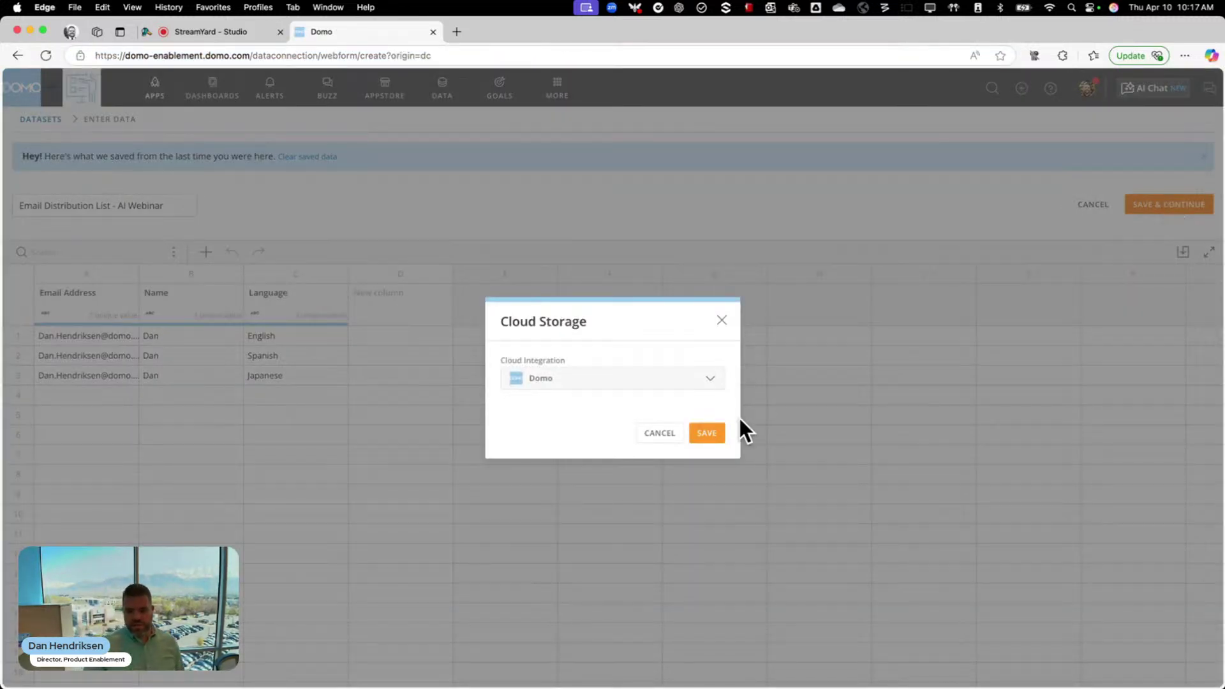
left_click(707, 432)
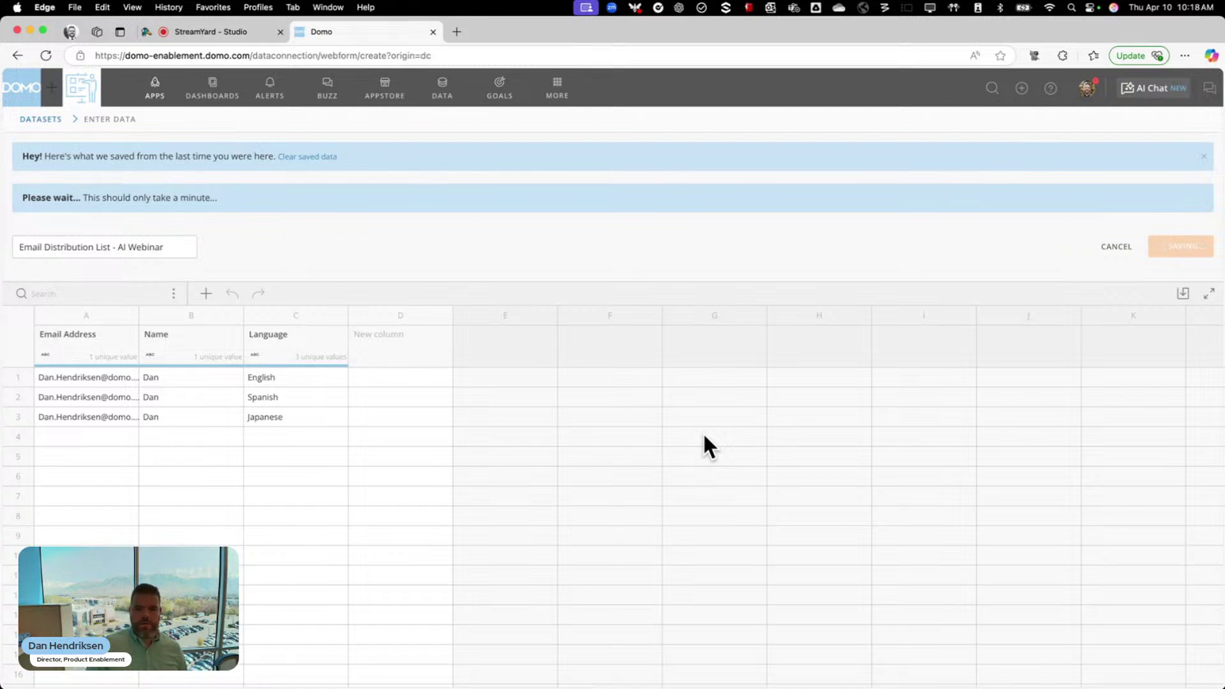
left_click(1204, 157)
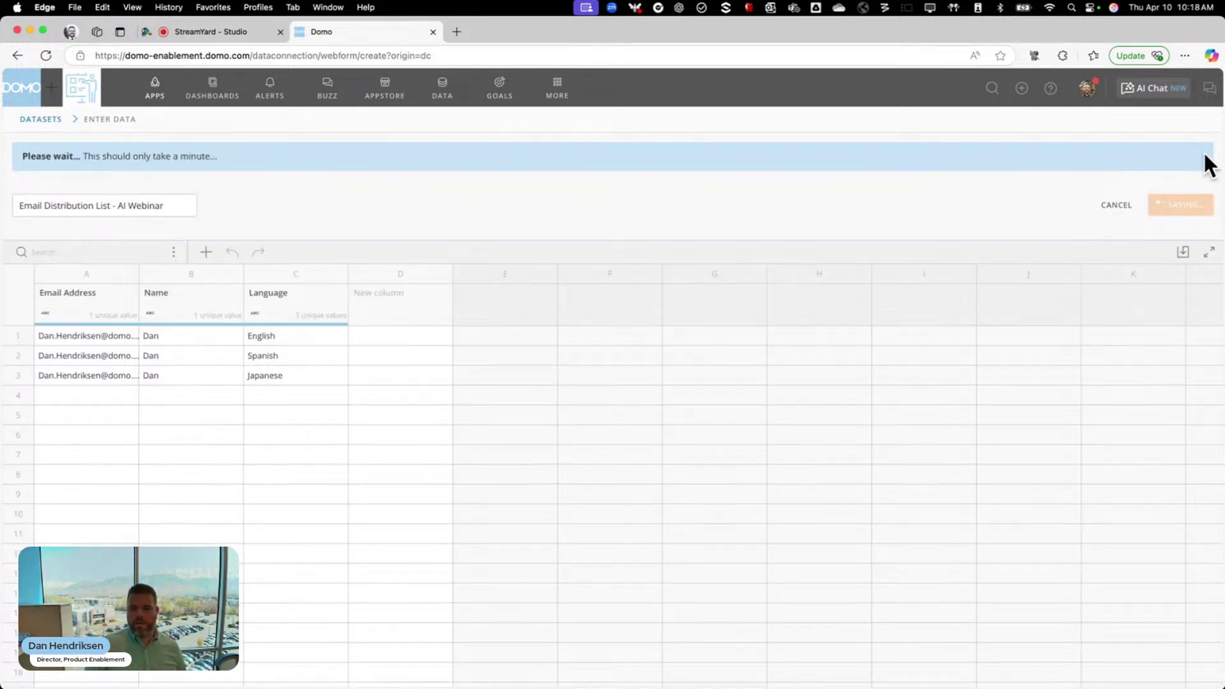
Delete the first duplicate 'Email Distribution List - AI Webinar' dataset, confirming with CONFIRM
left_click(447, 104)
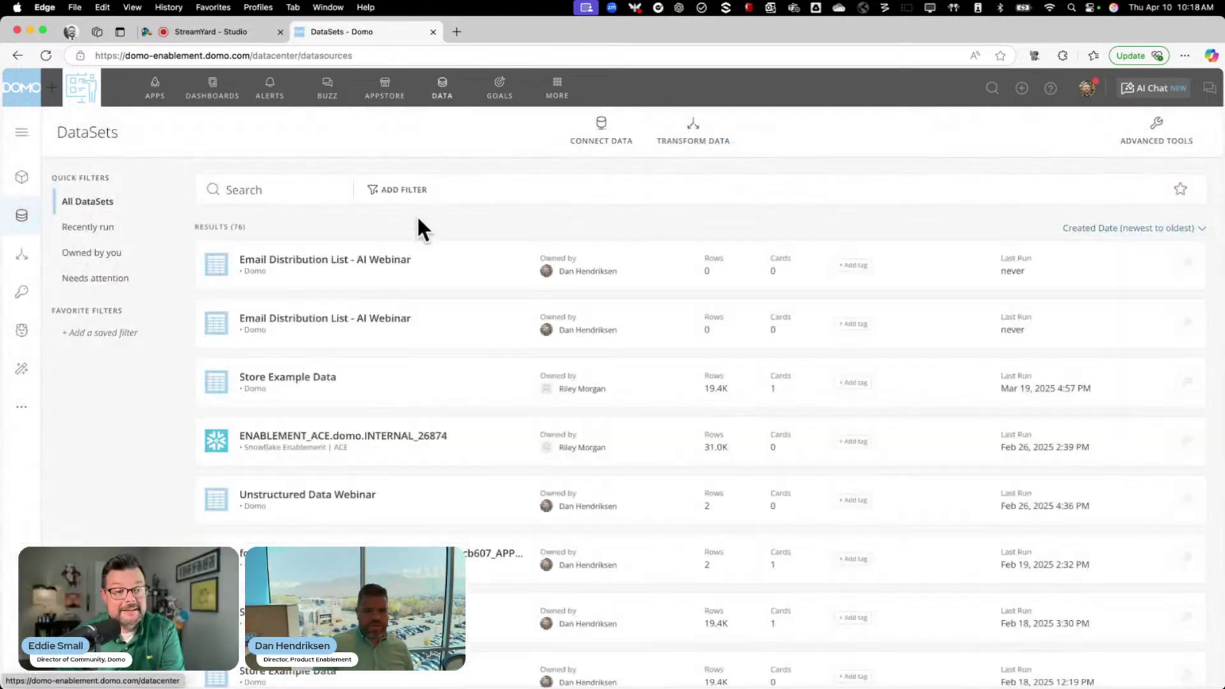
left_click(427, 333)
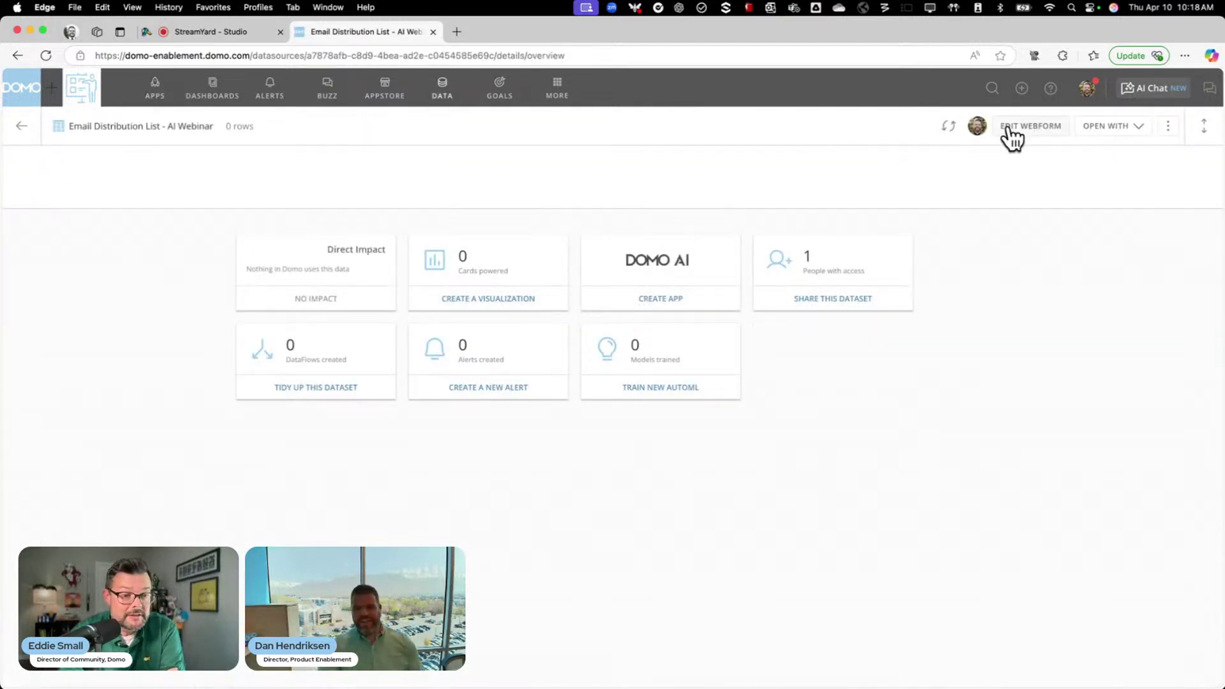
left_click(21, 126)
left_click(1186, 264)
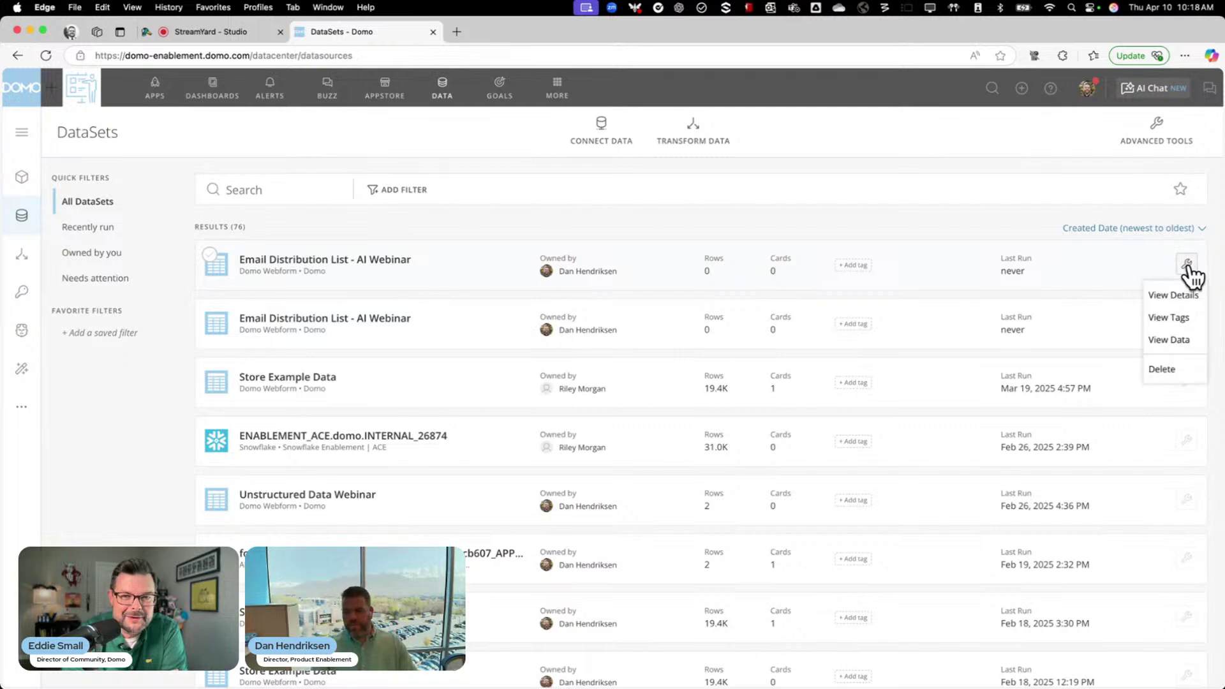
left_click(1170, 368)
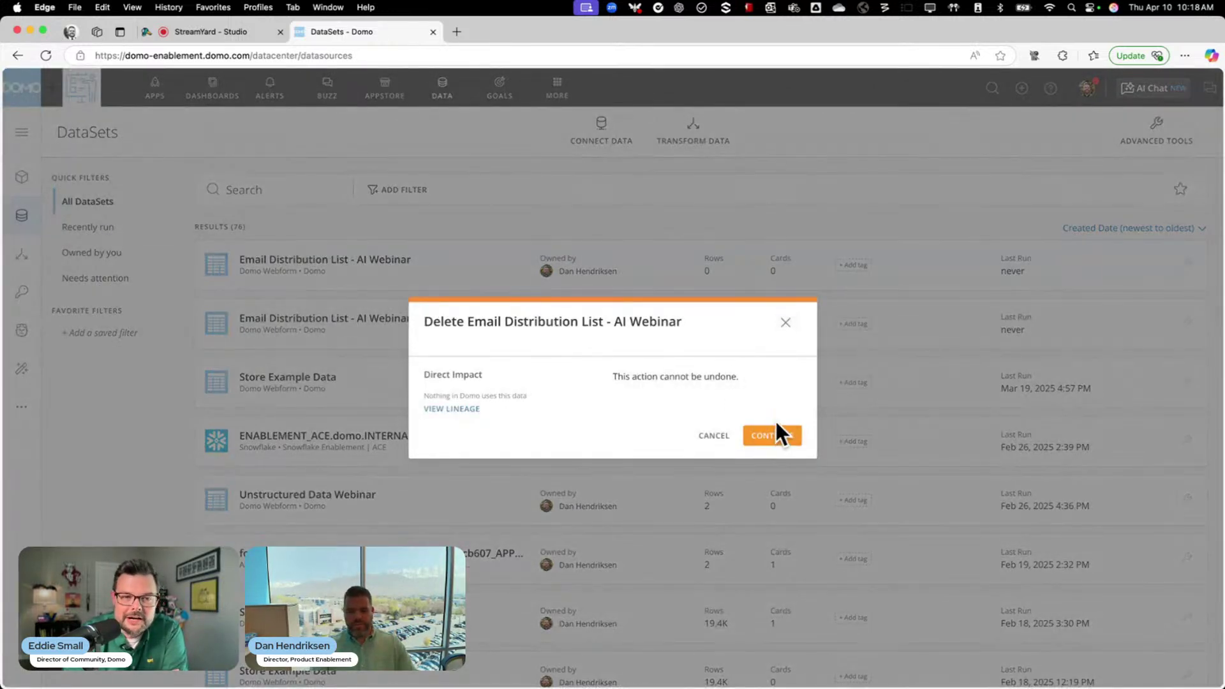
left_click(765, 436)
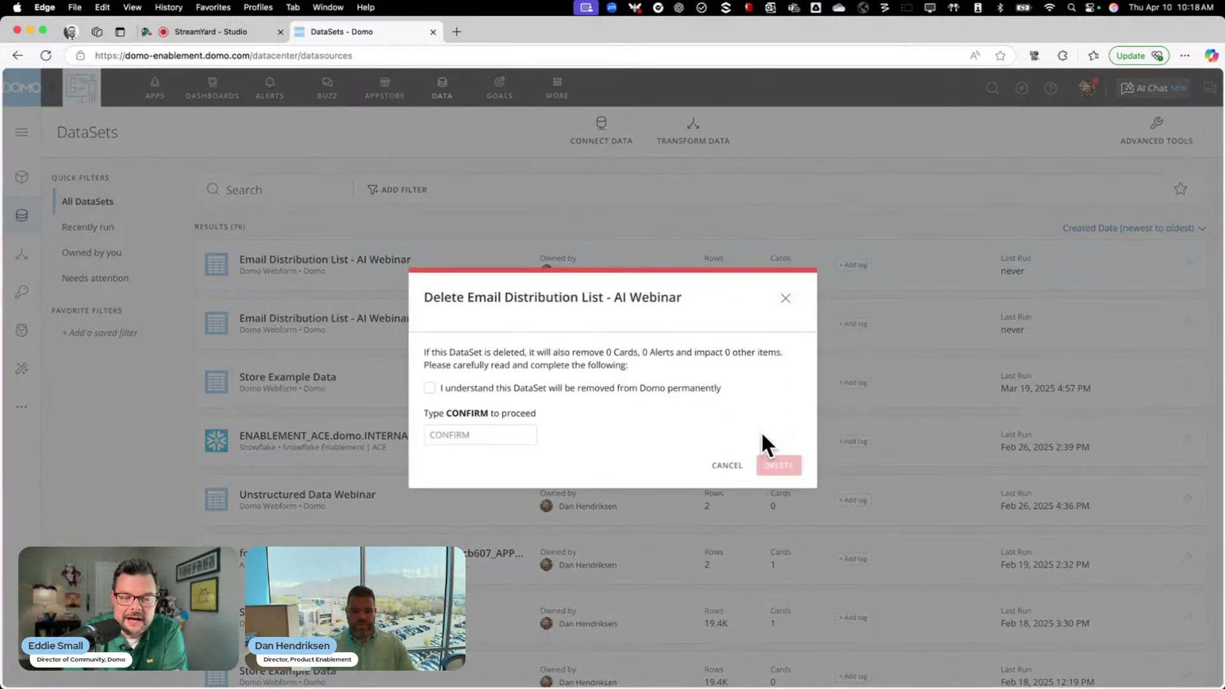
left_click(498, 390)
left_click(480, 434)
type("CONFIRM")
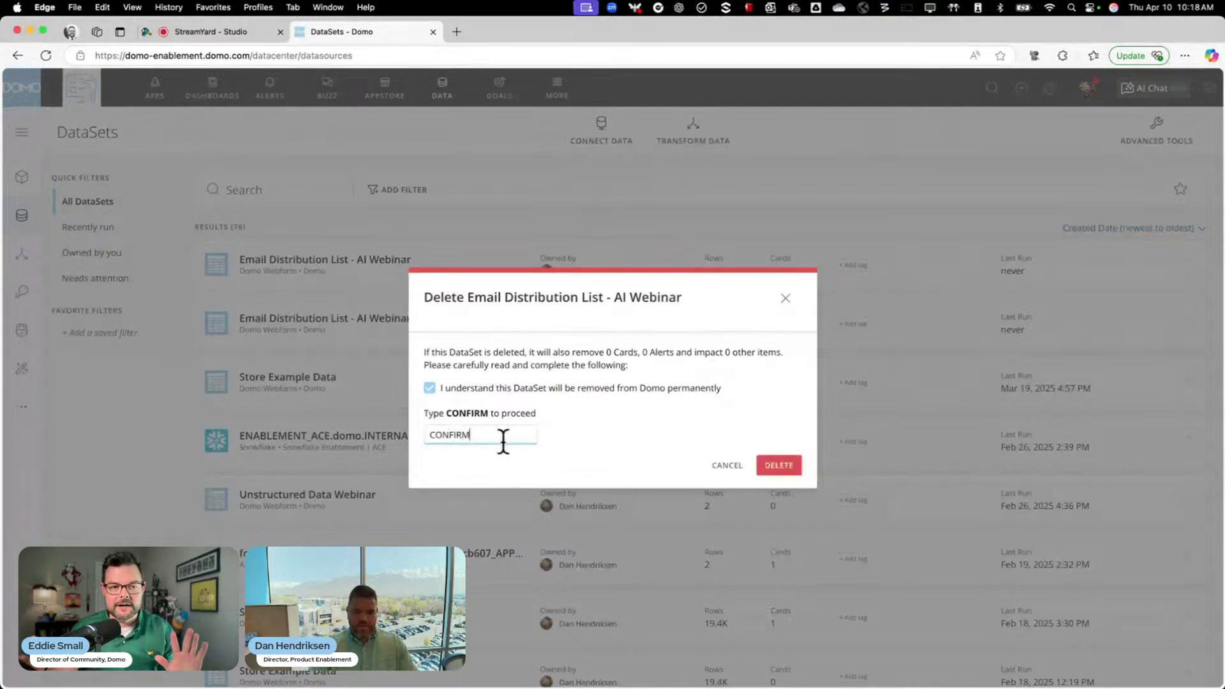
left_click(790, 465)
Delete the remaining duplicate dataset, again confirming with CONFIRM
left_click(1187, 263)
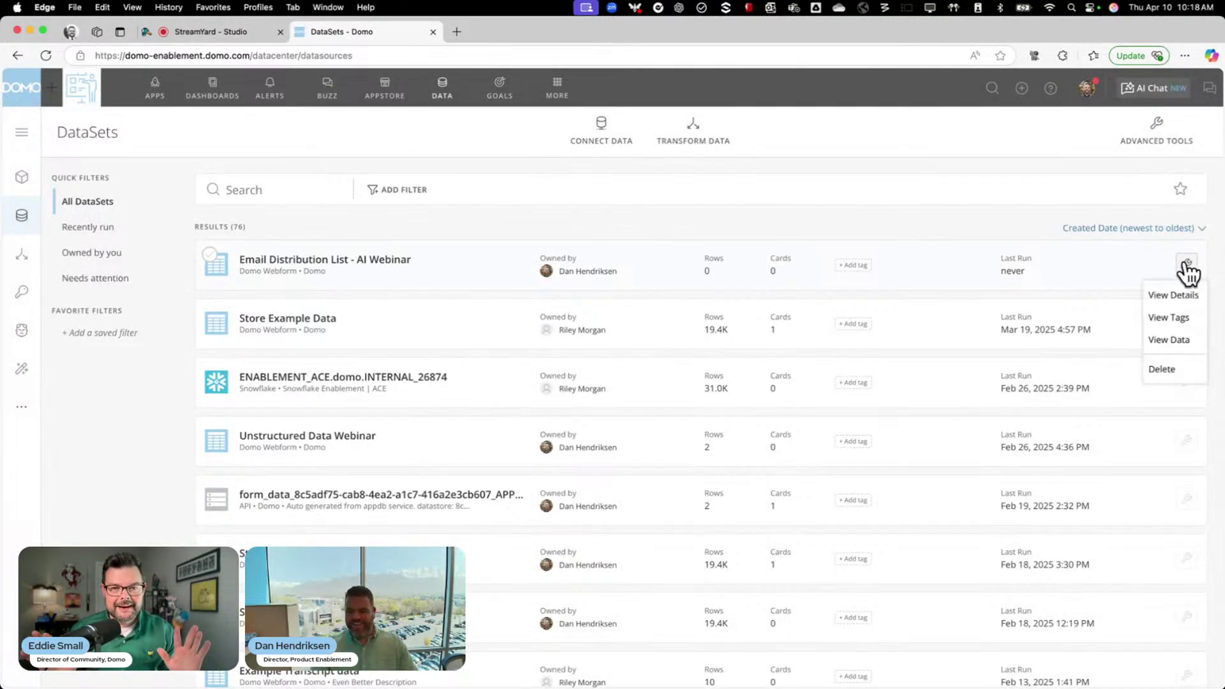
left_click(1148, 368)
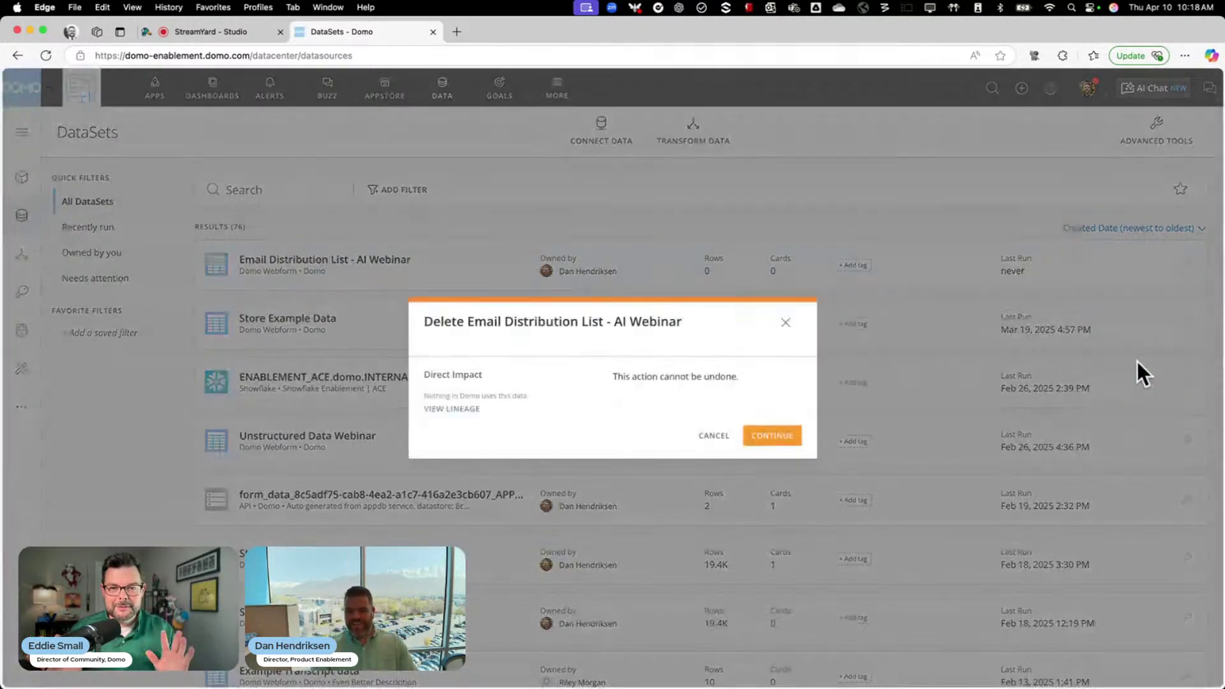
left_click(767, 434)
left_click(447, 388)
left_click(450, 434)
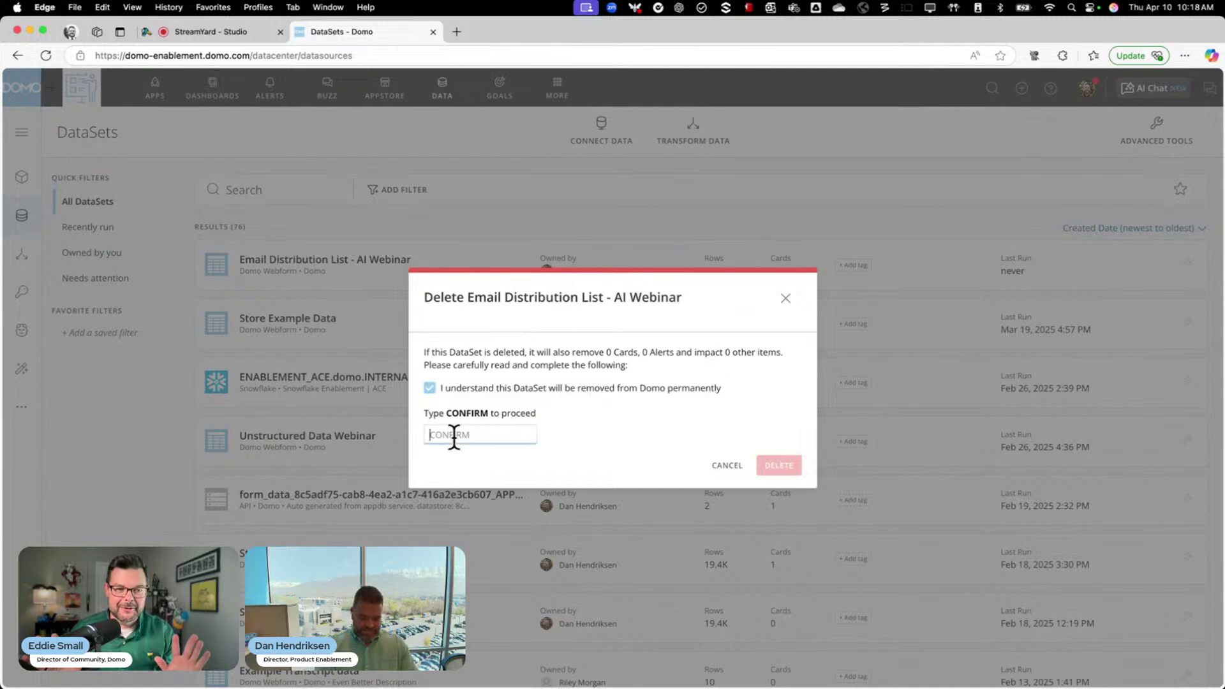
type("CONFIRM")
left_click(780, 465)
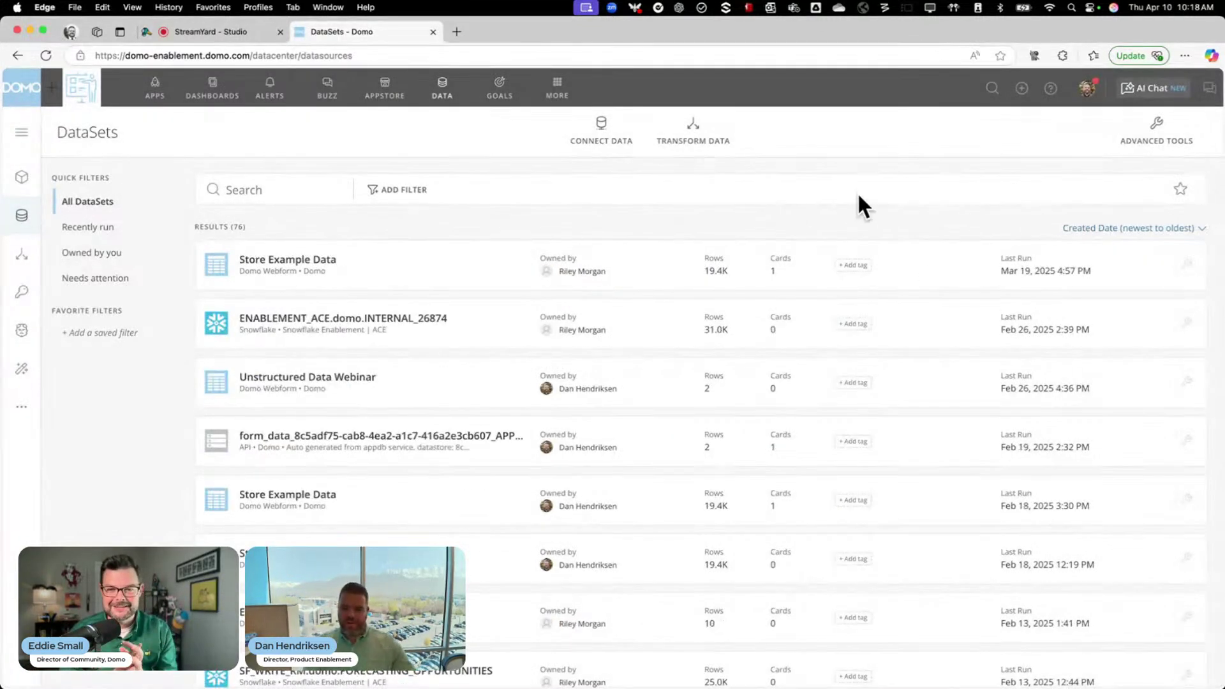
left_click(600, 128)
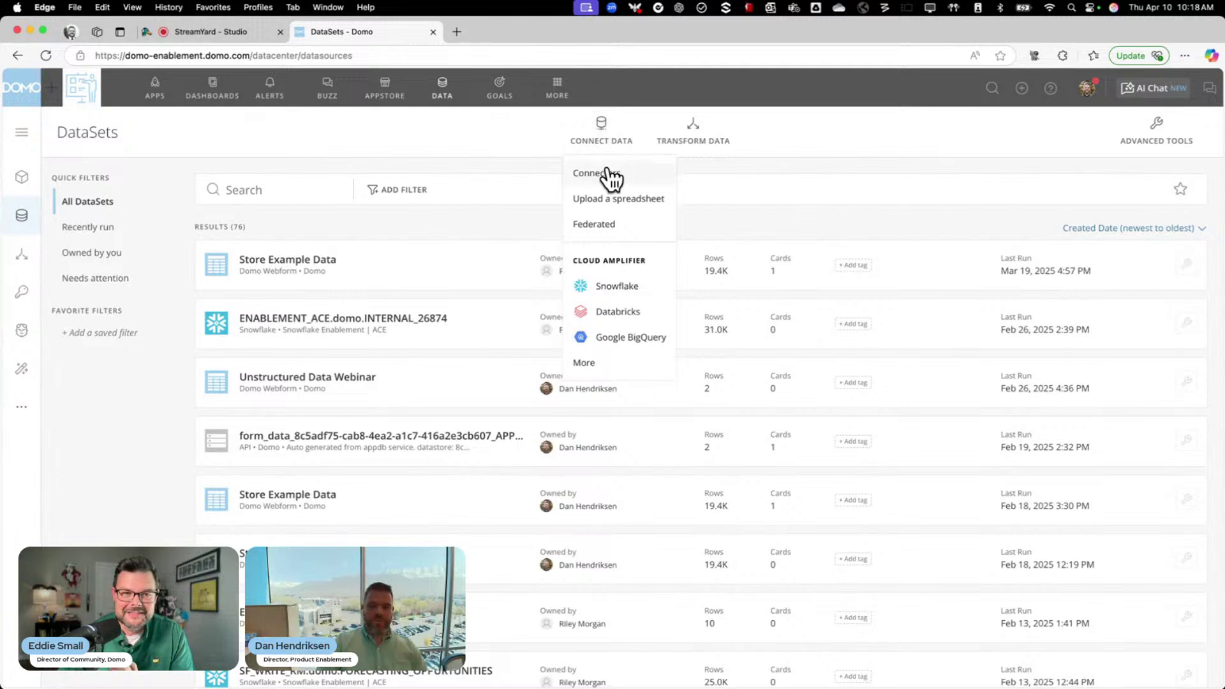
Open a new Domo Webform via the 'Webform' connector search and save it to Domo cloud storage
left_click(610, 170)
left_click(542, 227)
type("Webinar")
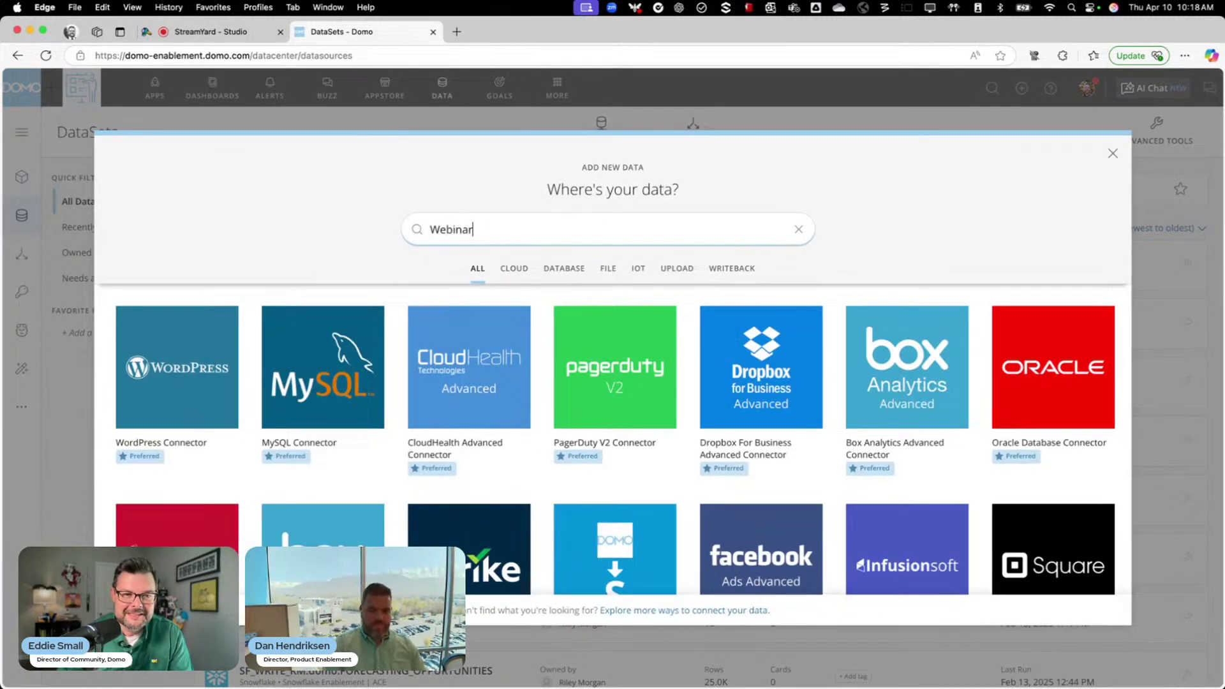
key("BackSpace")
key("BackSpace")
key("BackSpace")
key("BackSpace")
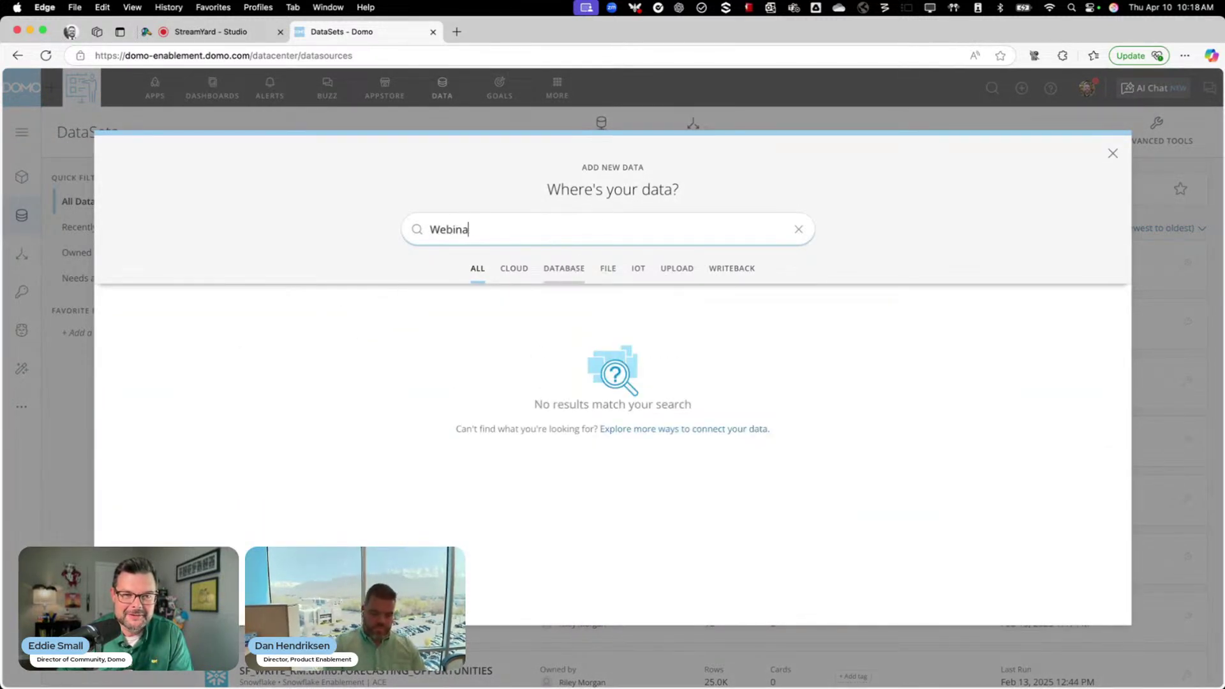
type("form")
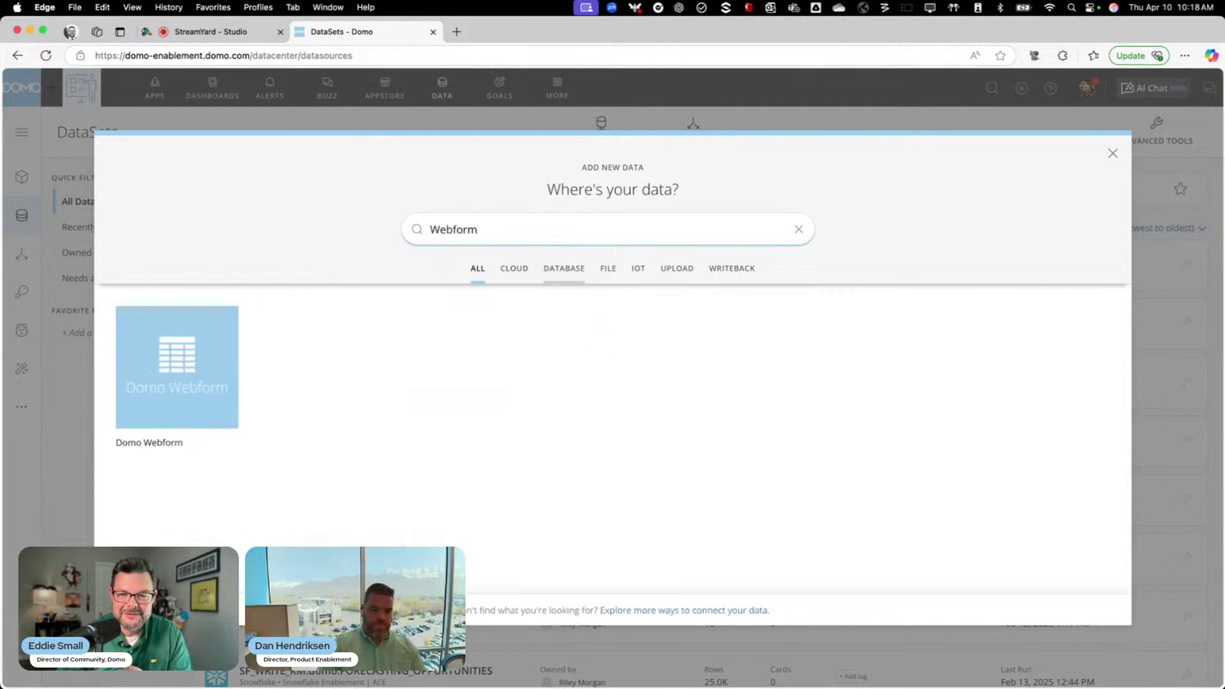
left_click(181, 376)
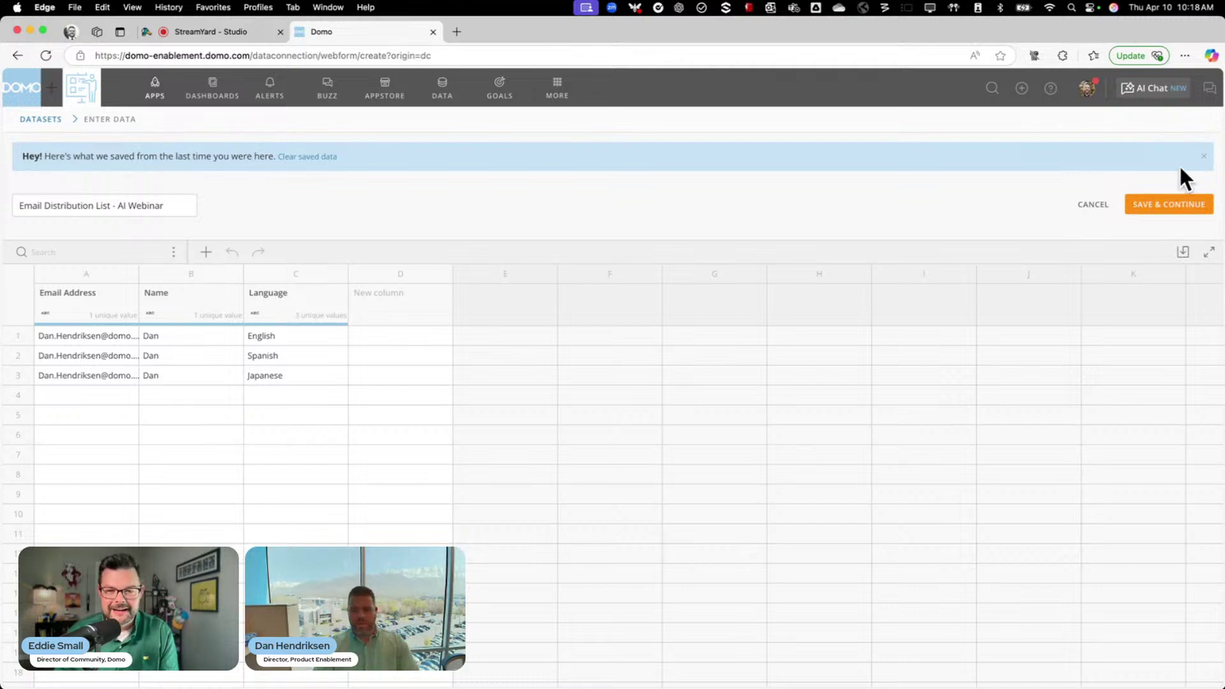
left_click(1162, 206)
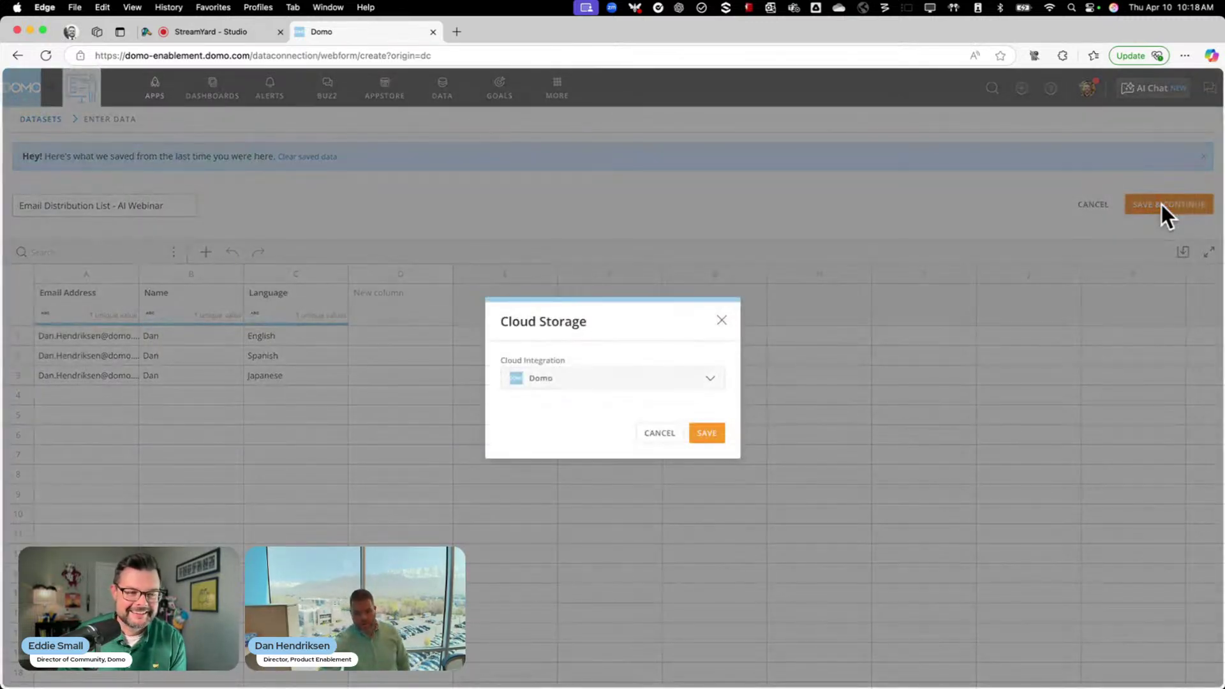
left_click(707, 433)
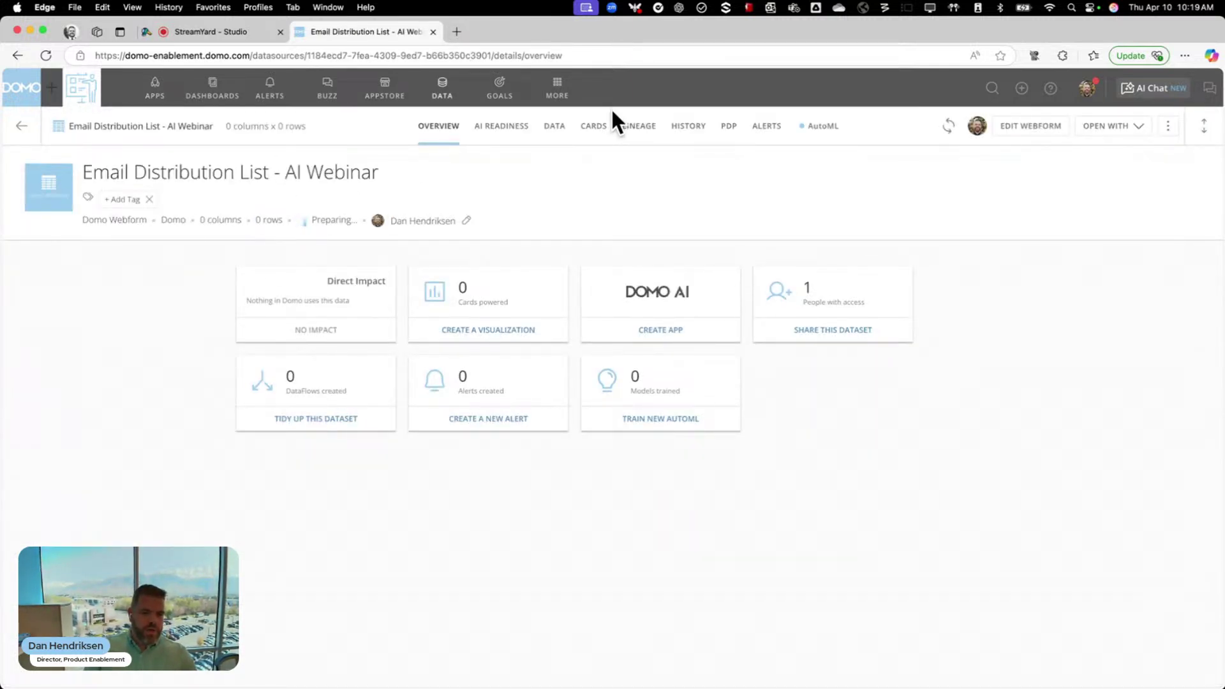
Check the dataset's three rows, then go to Workflows from the MORE menu
left_click(558, 127)
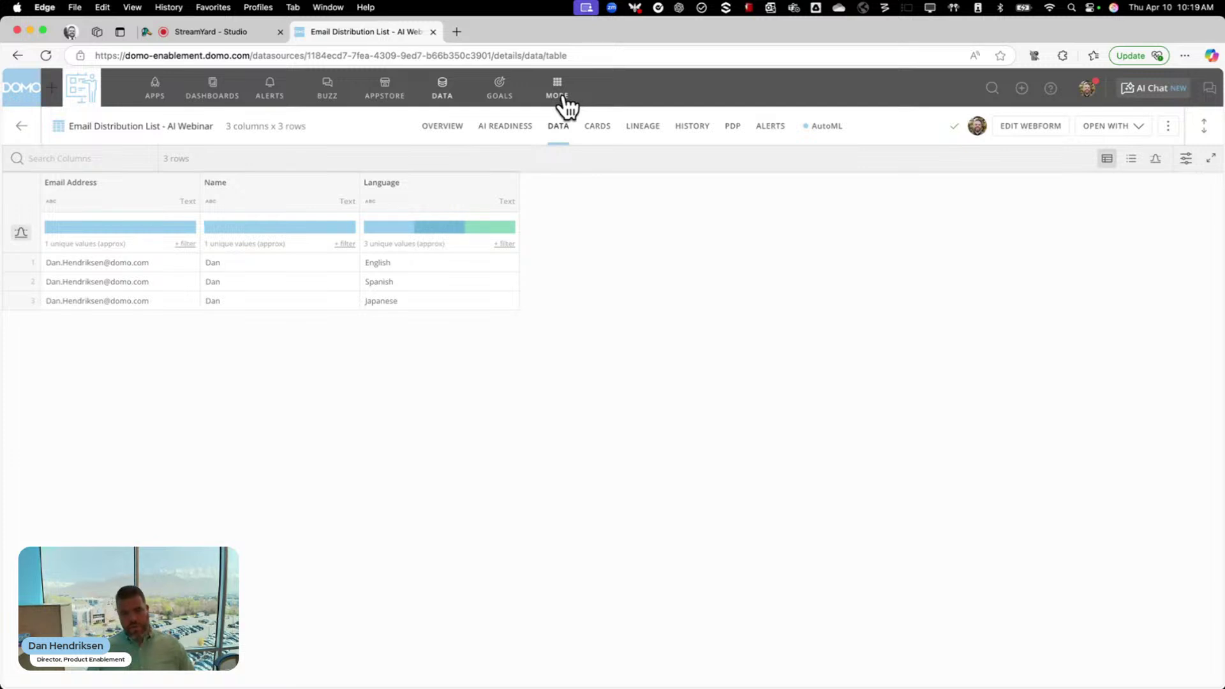
left_click(564, 100)
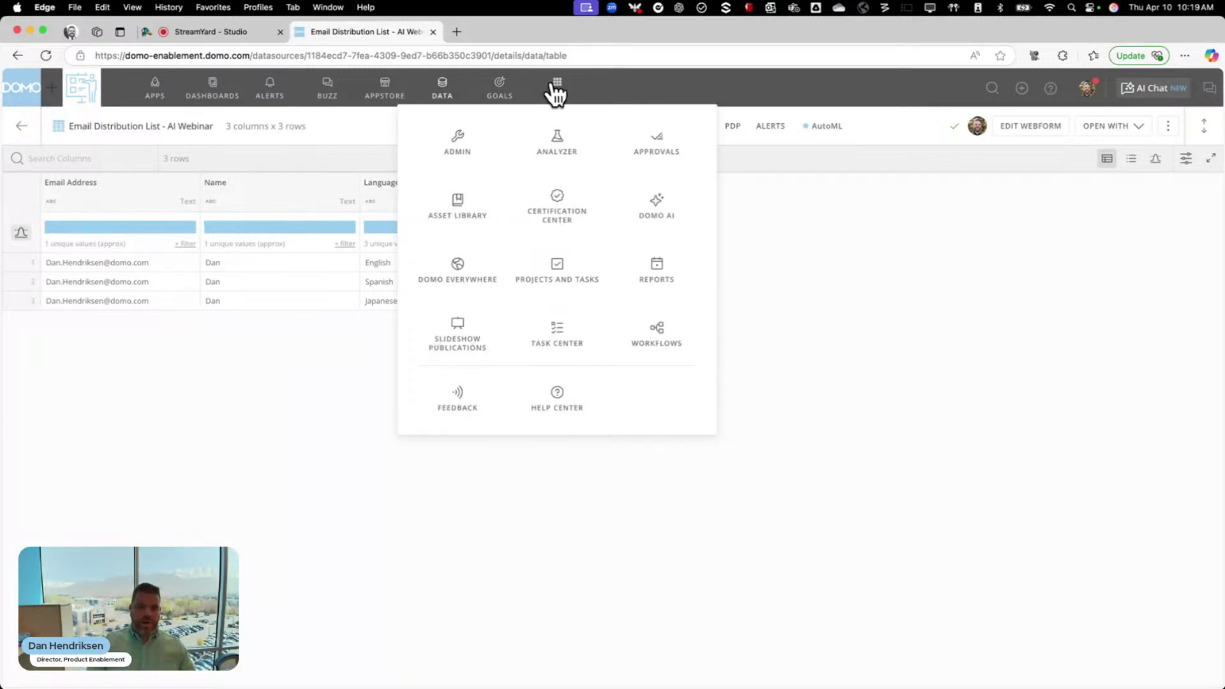
left_click(655, 341)
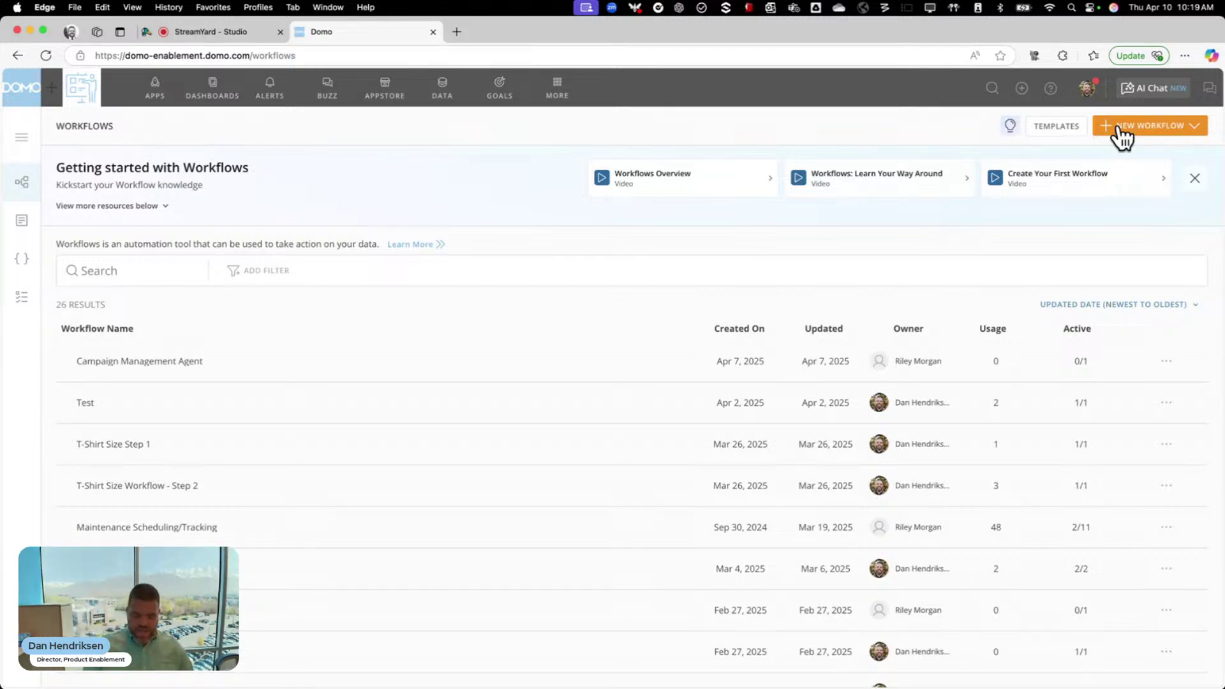
Create blank workflow 'Sending Translated Communications' described 'This is for the AI Agent webinar on 4/10'
left_click(1121, 134)
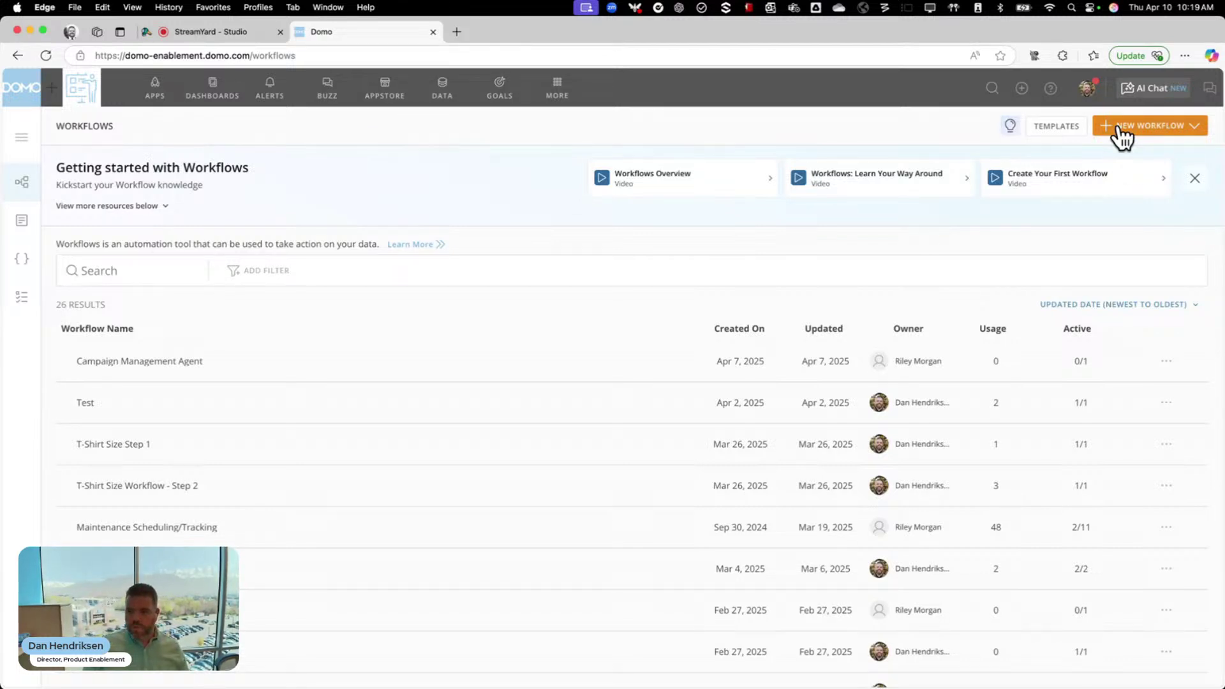
left_click(1129, 160)
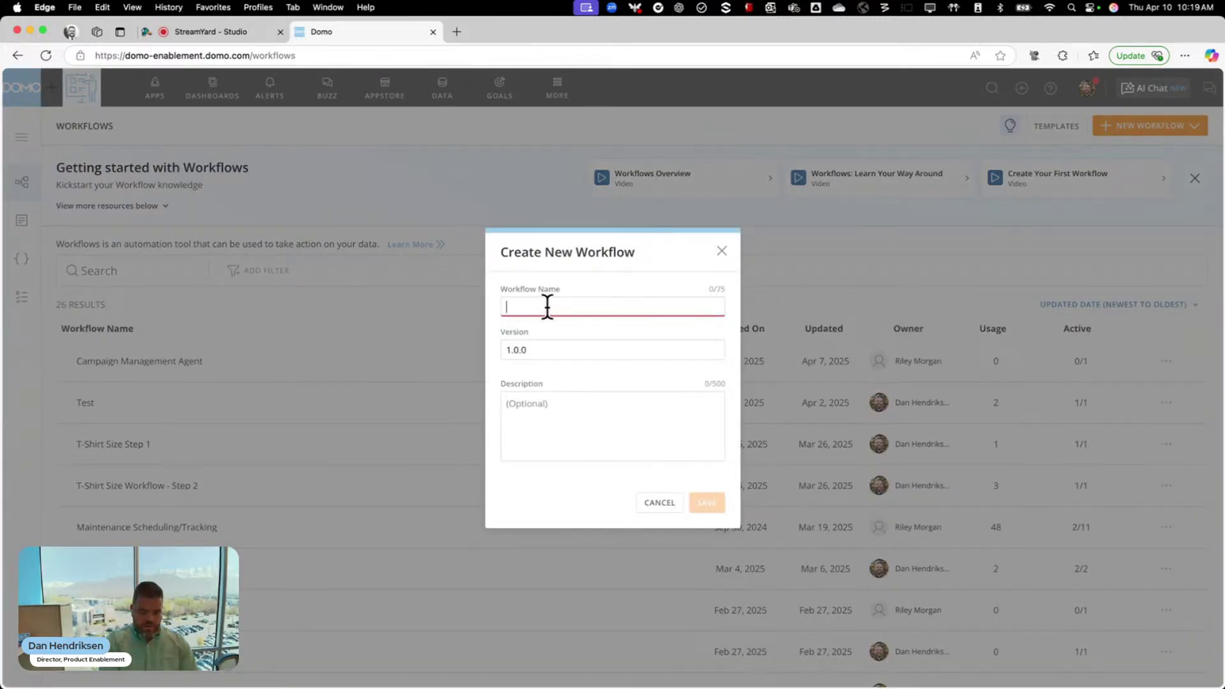
type("Sending ")
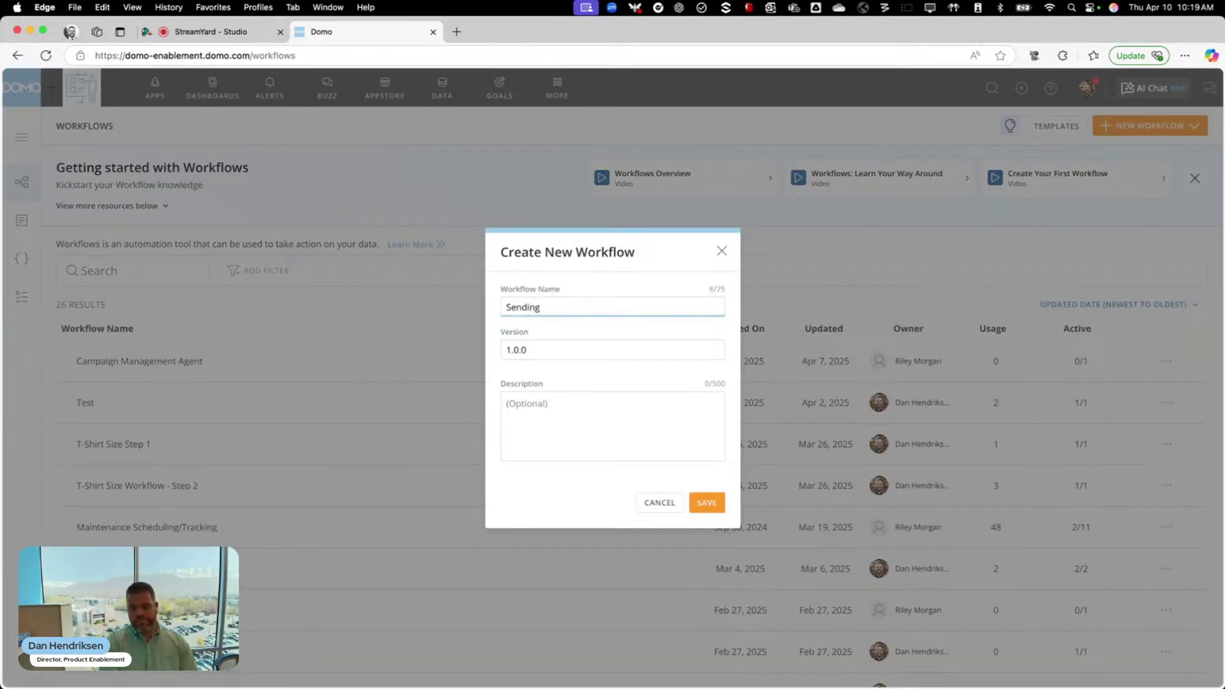
type("Translated ")
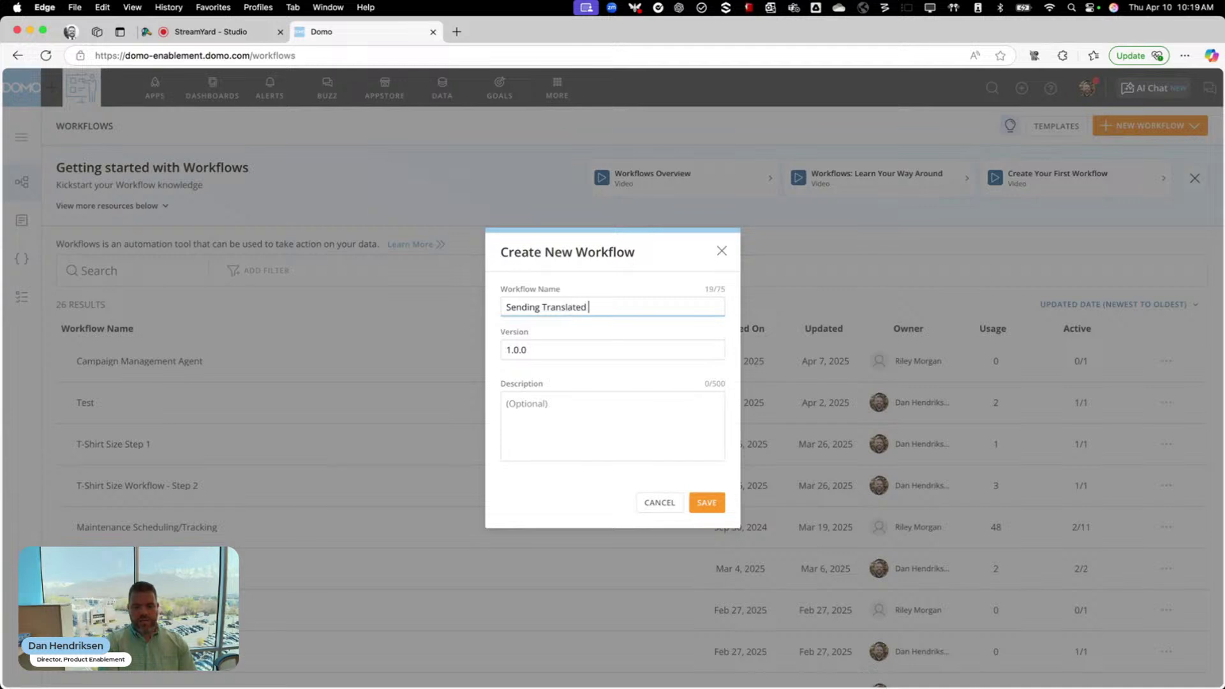
type("Communications")
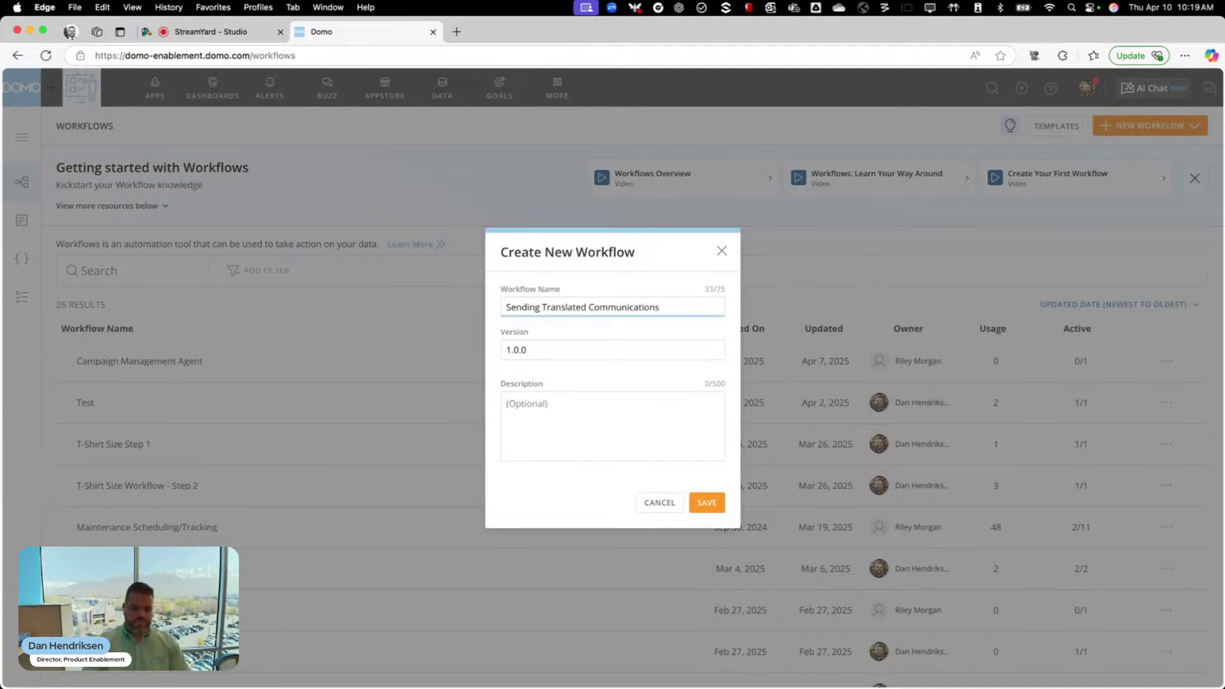
left_click(569, 422)
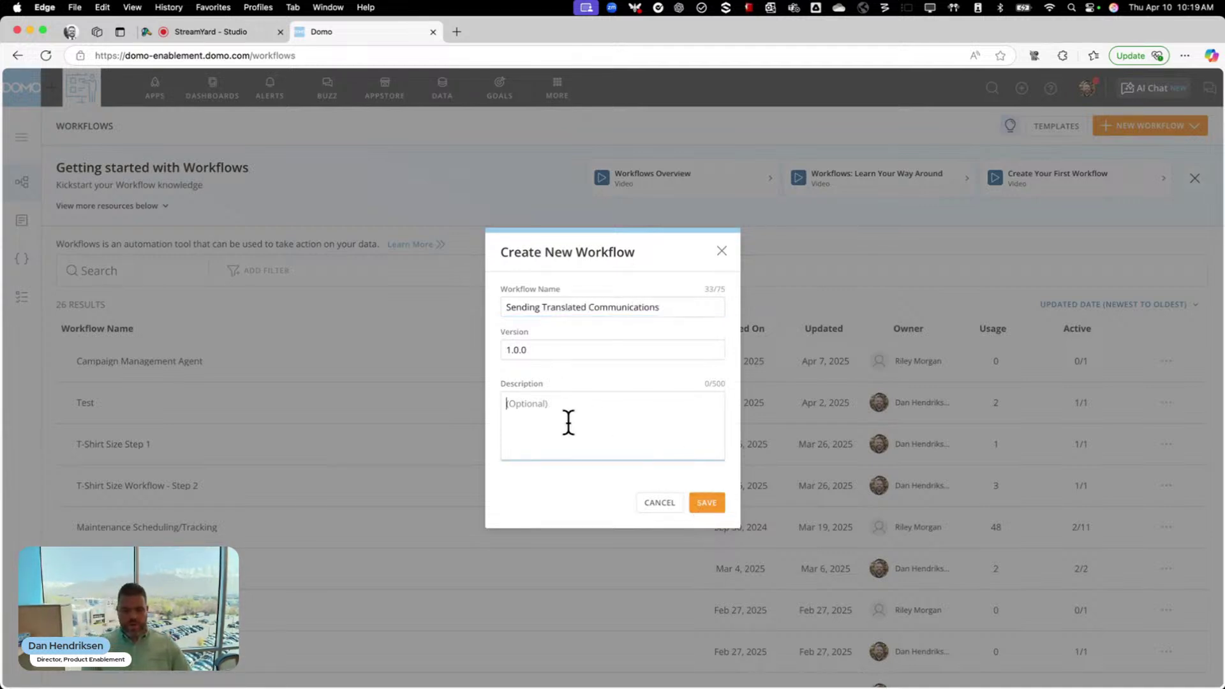
type("This is for the")
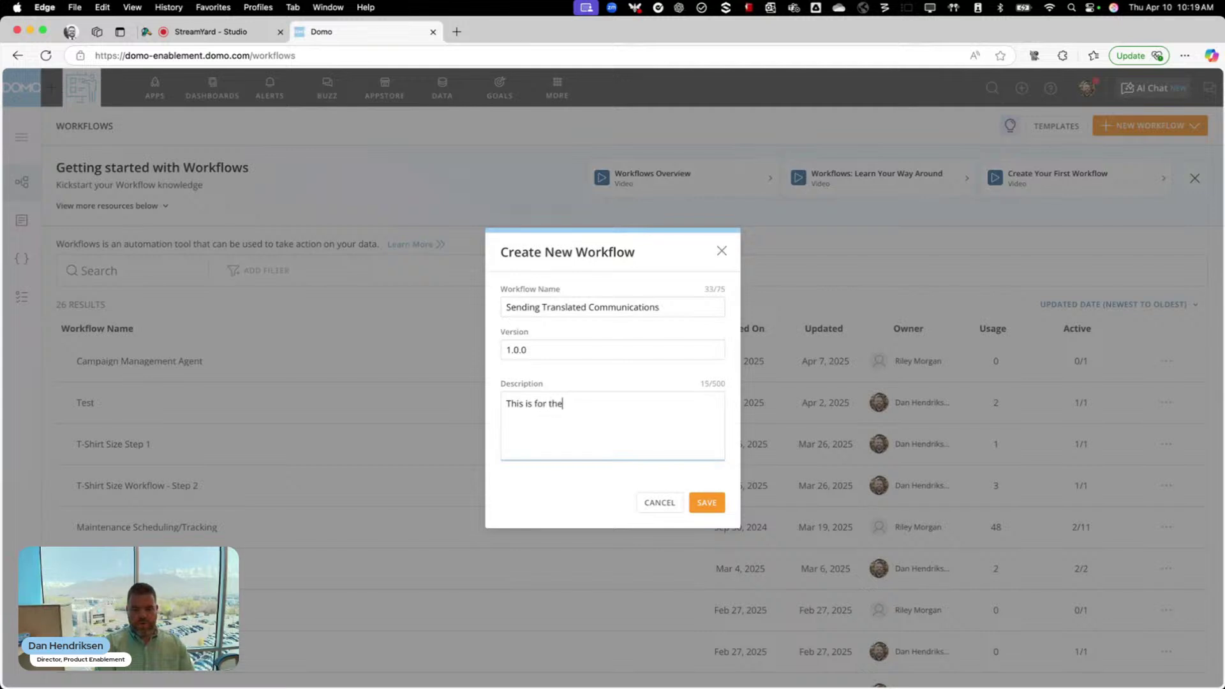
type(" AI Agent e")
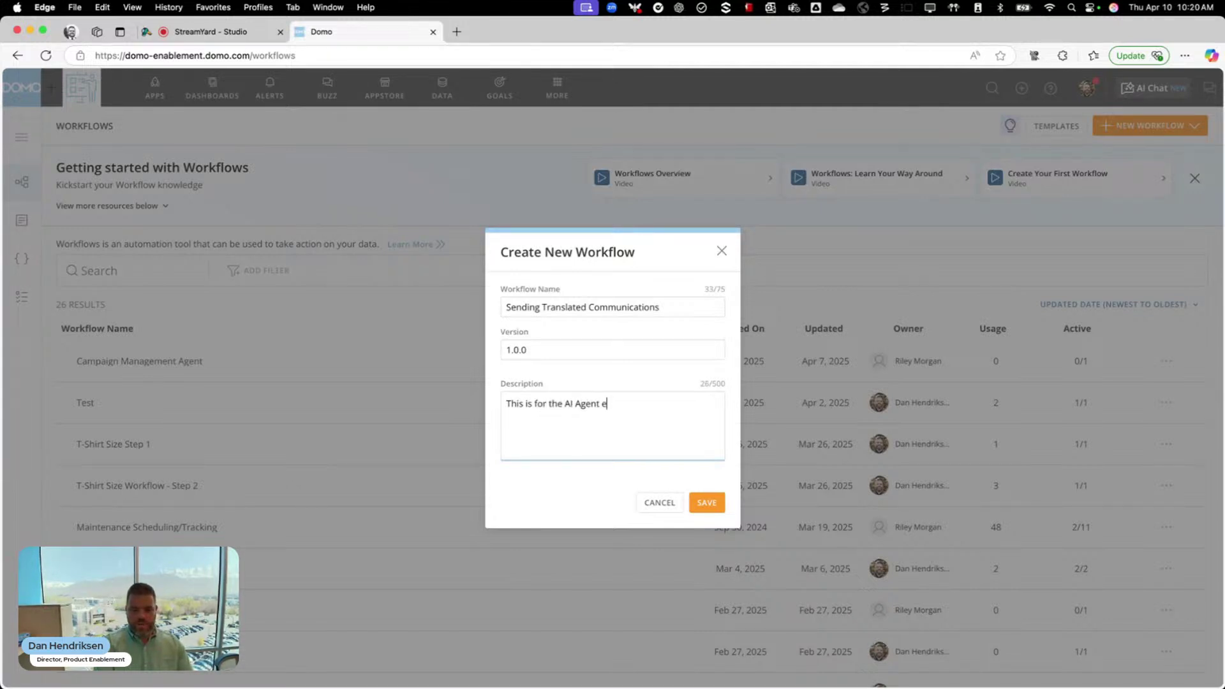
key("BackSpace")
type("webinar on 4/10")
left_click(703, 511)
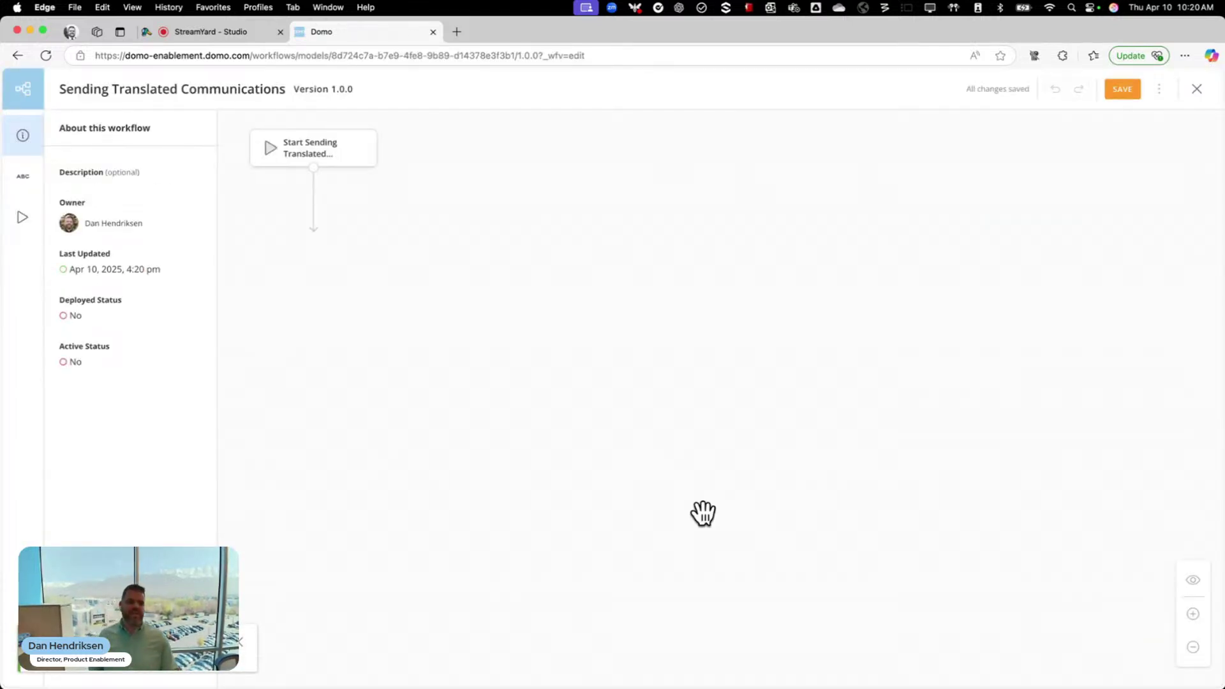
Select the Start node and bring up its Customize Start Form builder
left_click(354, 160)
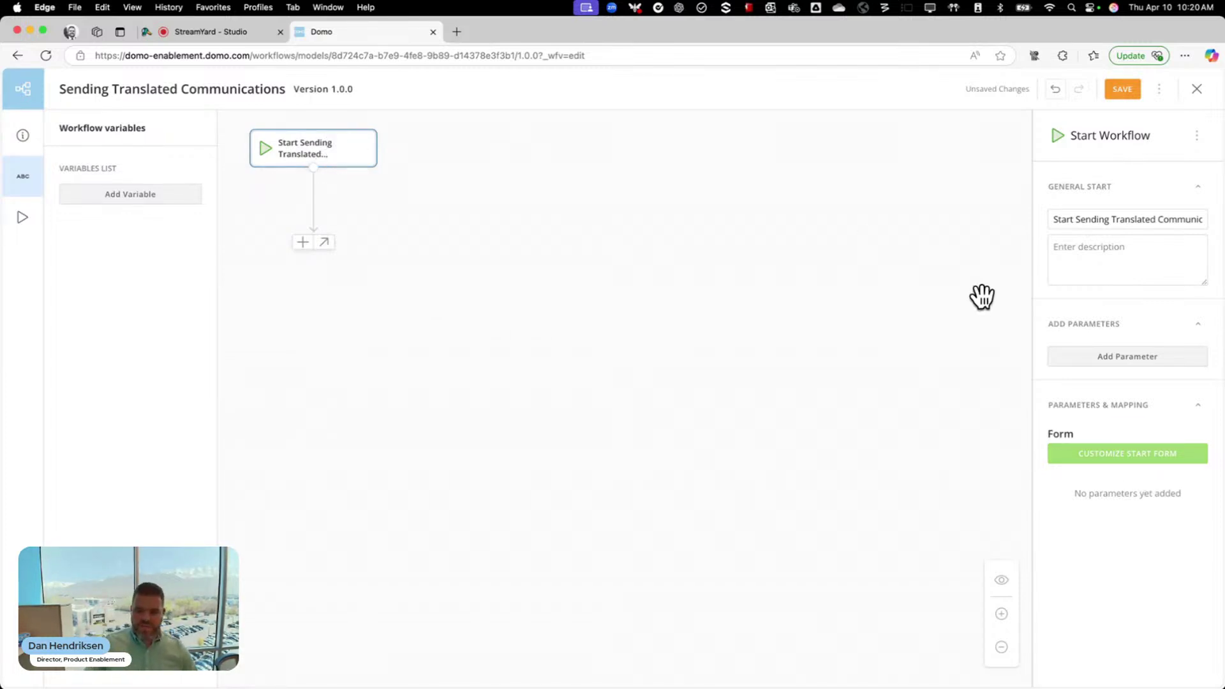
left_click(1159, 455)
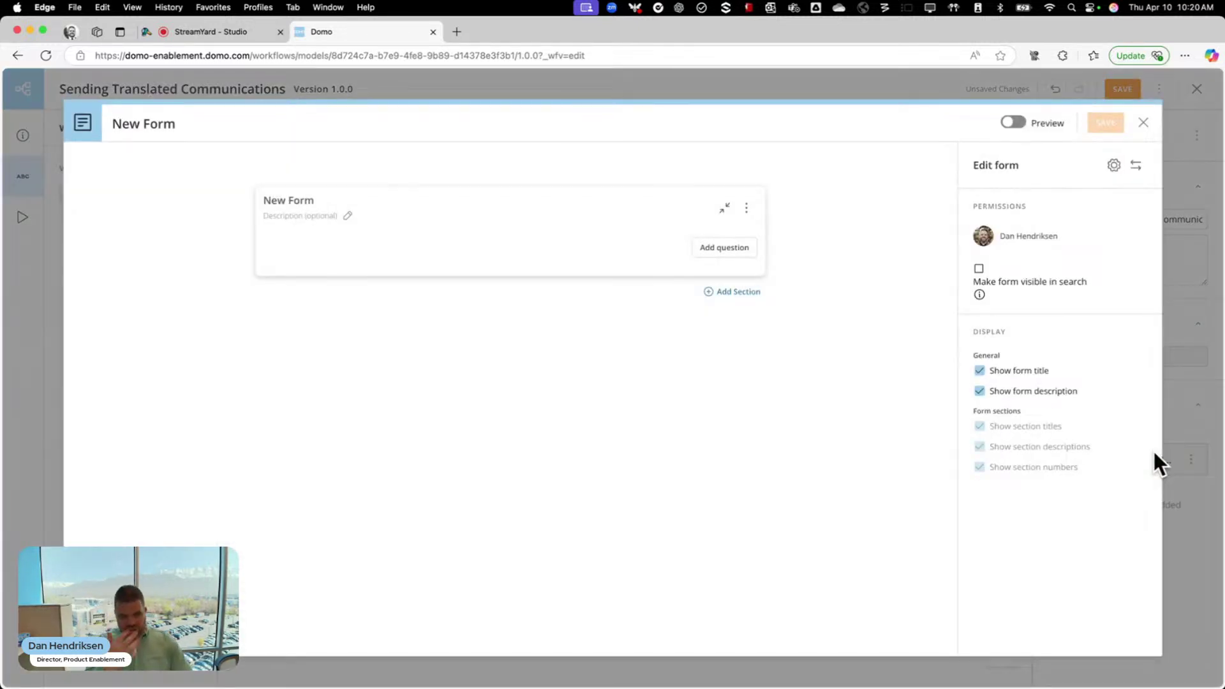
Title the form 'Company Communications' and add a 'Subject Line:' question
left_click(312, 203)
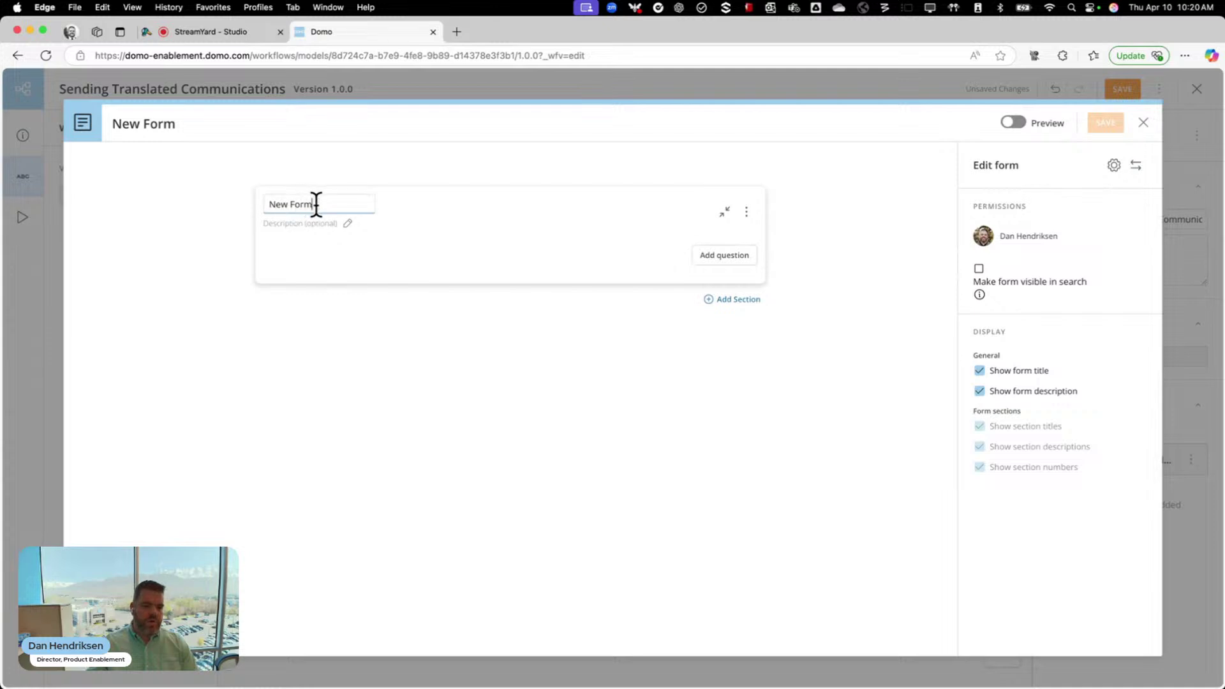
triple_click(317, 205)
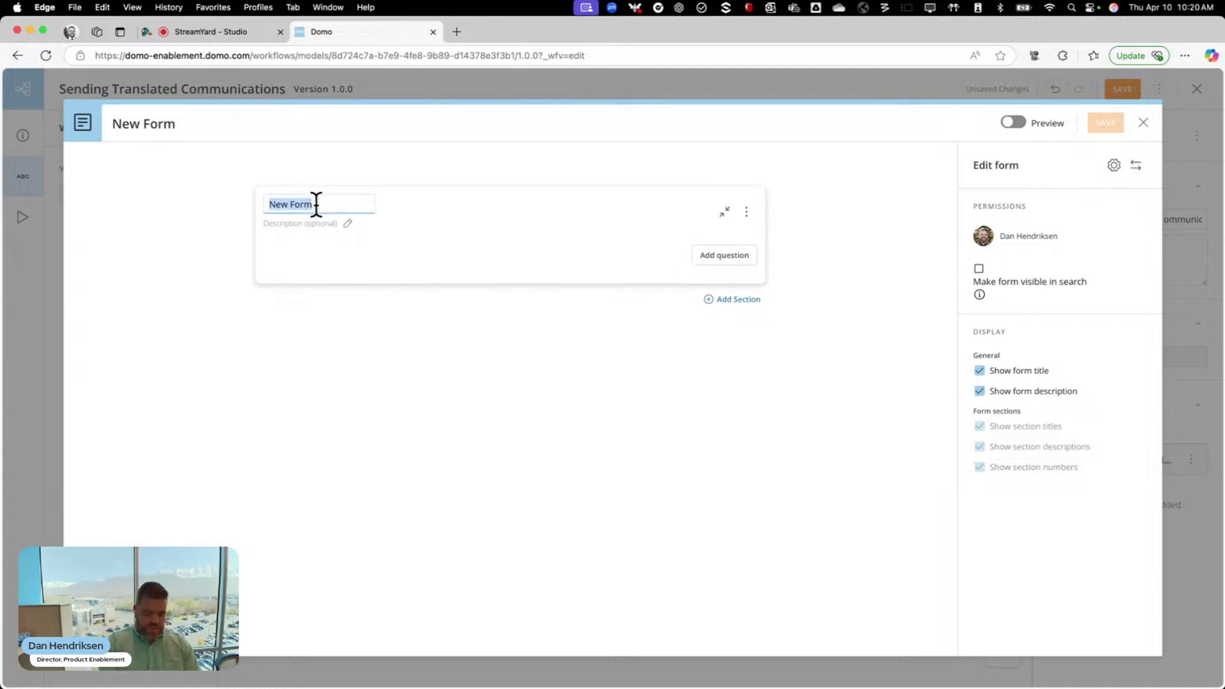
type("Company Com")
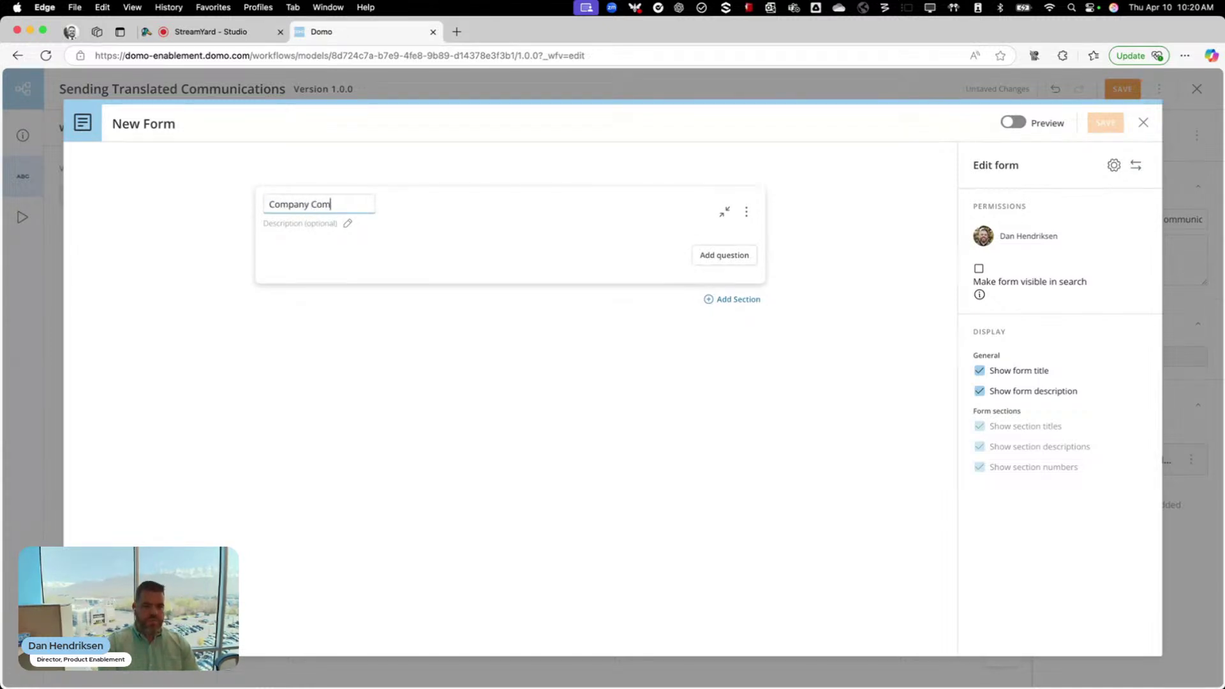
type("munications")
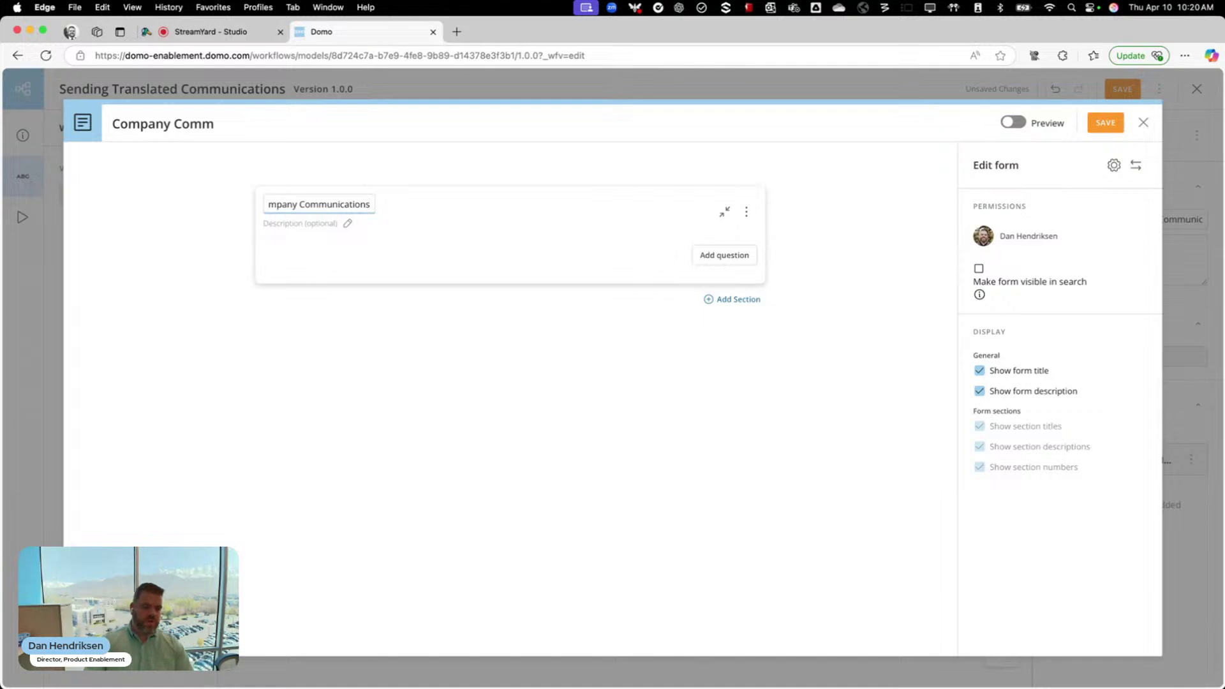
left_click(732, 259)
left_click(323, 277)
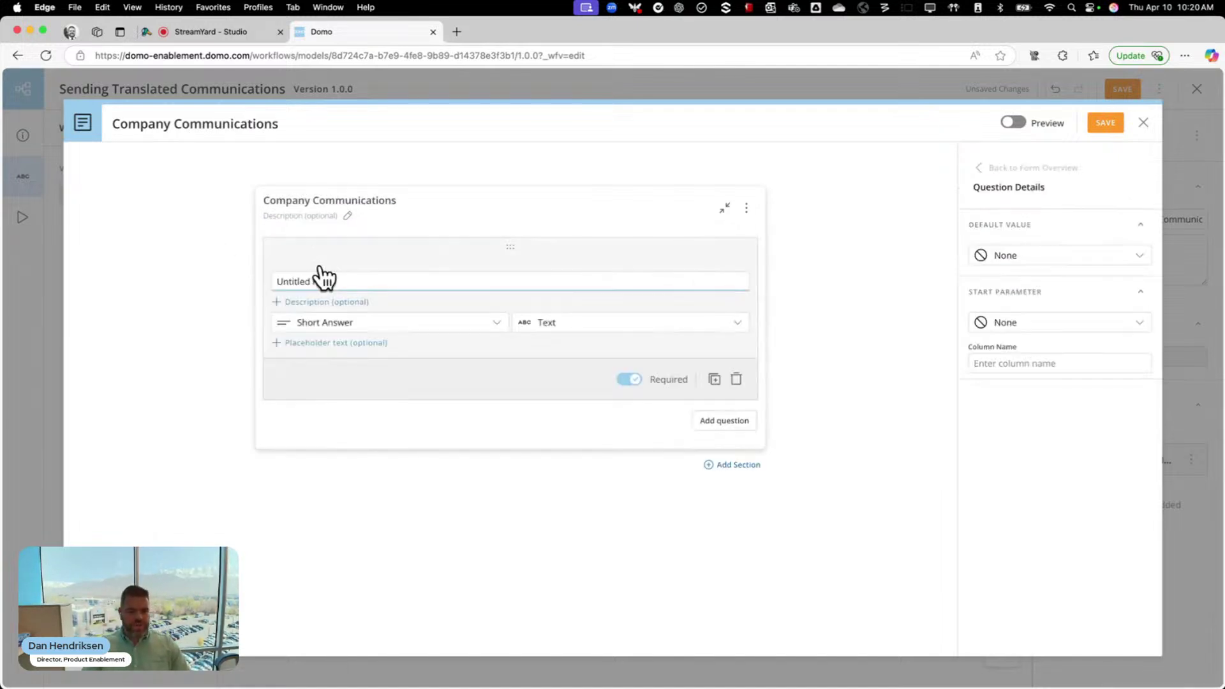
left_click_drag(350, 279, 278, 274)
type("Sub")
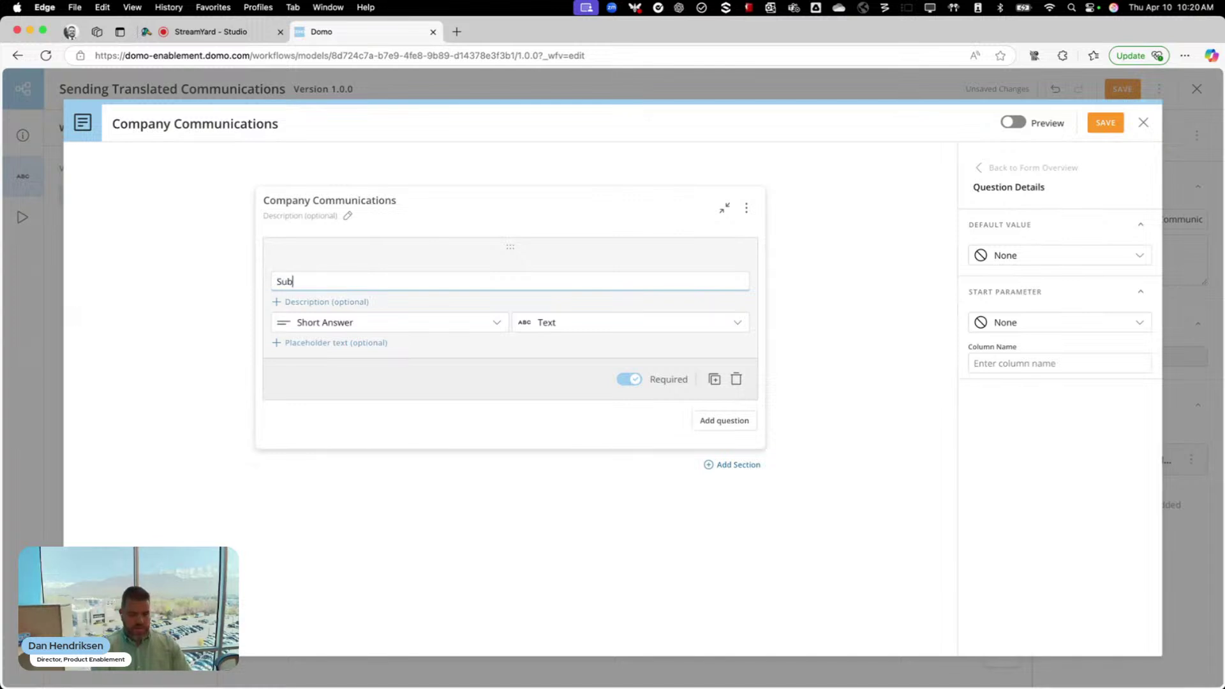
type("ject Line:")
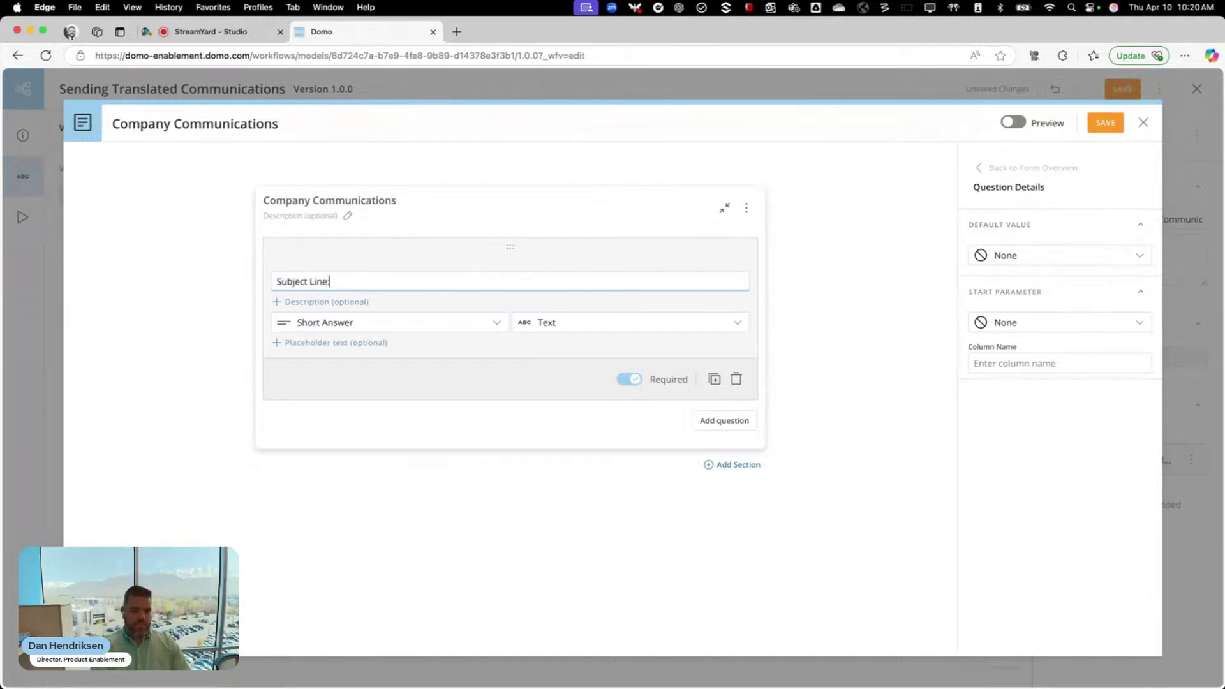
Add a Paragraph-type 'Message Body:' question, preview the form, and save it
left_click(724, 428)
left_click(315, 341)
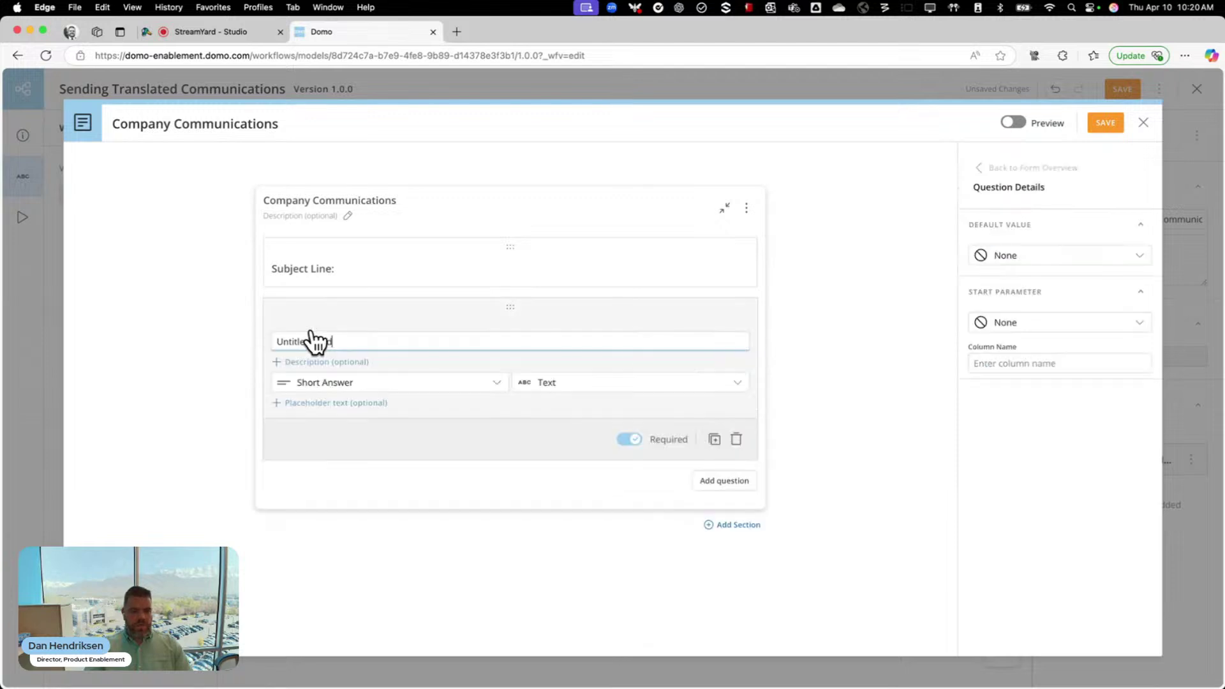
left_click_drag(339, 340, 249, 347)
type("Mess")
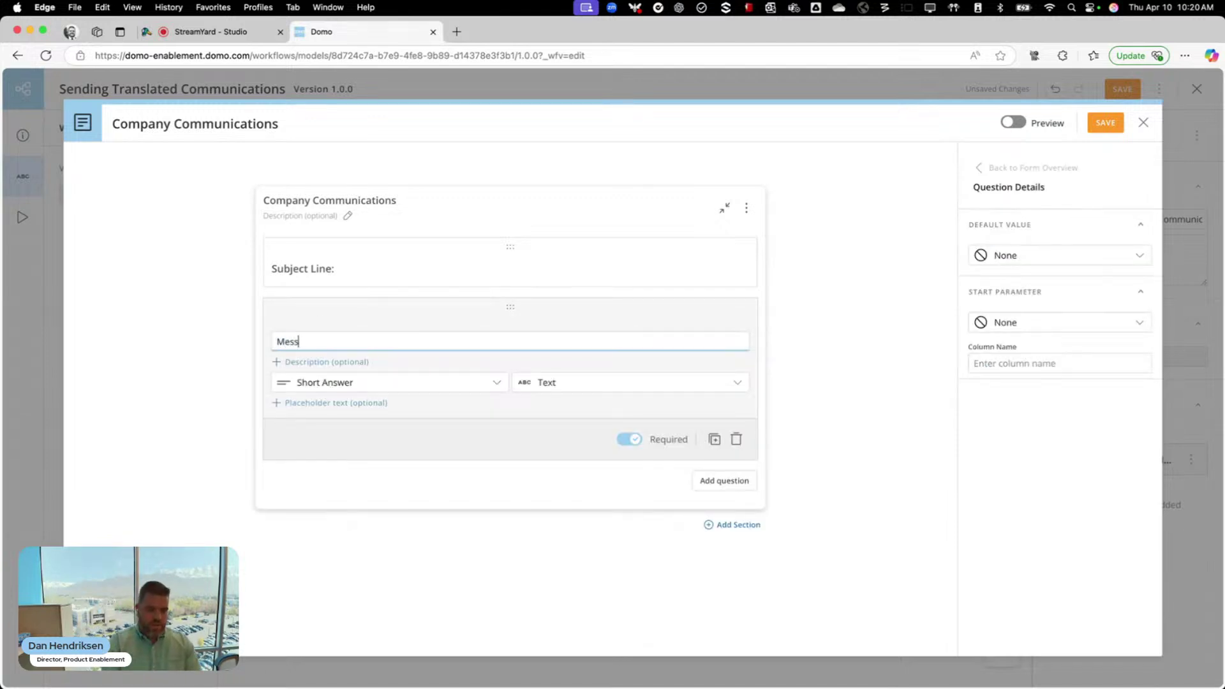
type("age Body")
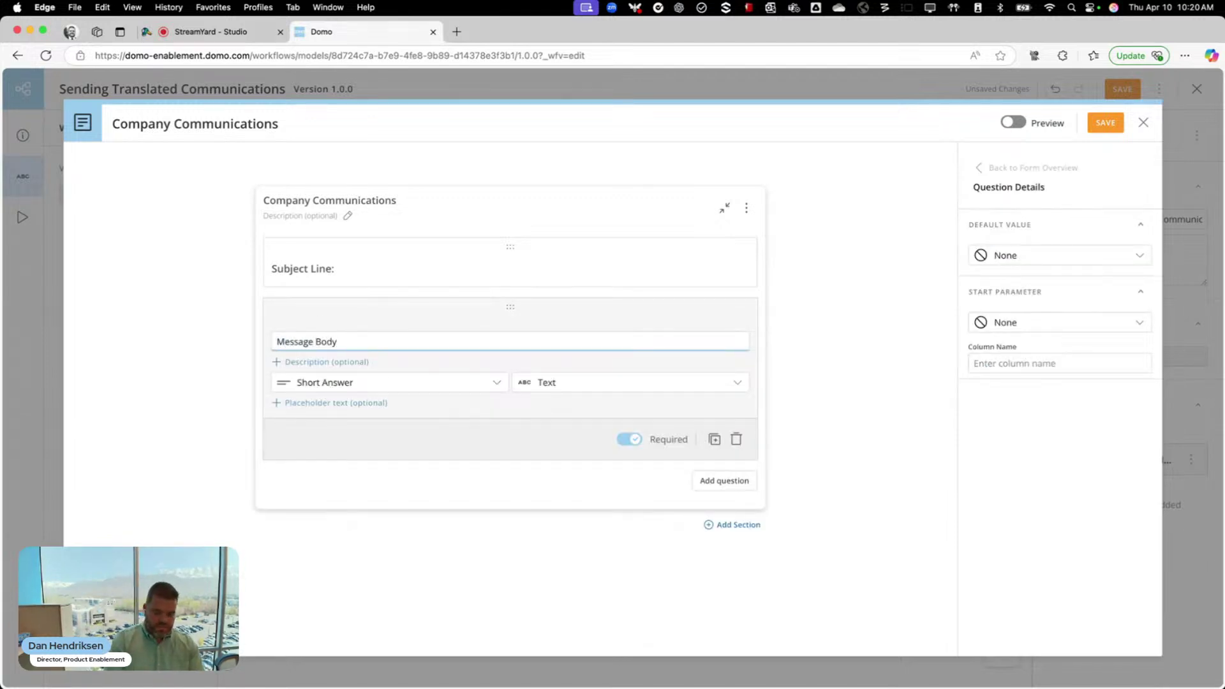
type(":")
left_click(360, 385)
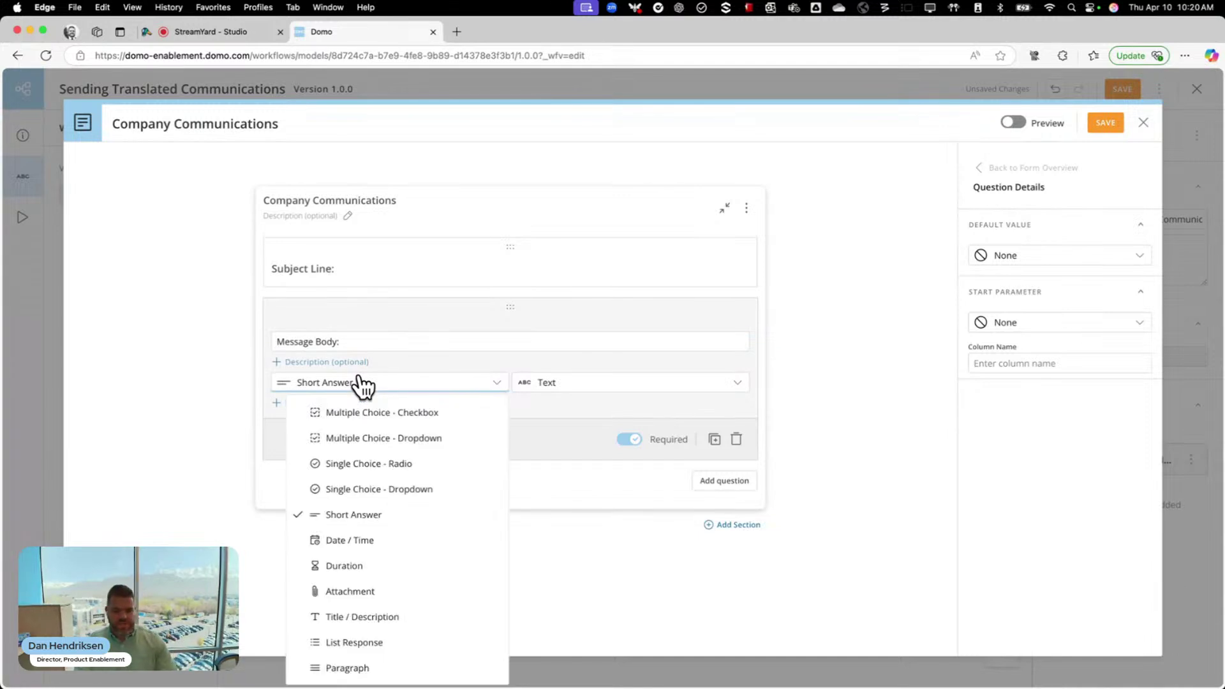
left_click(361, 666)
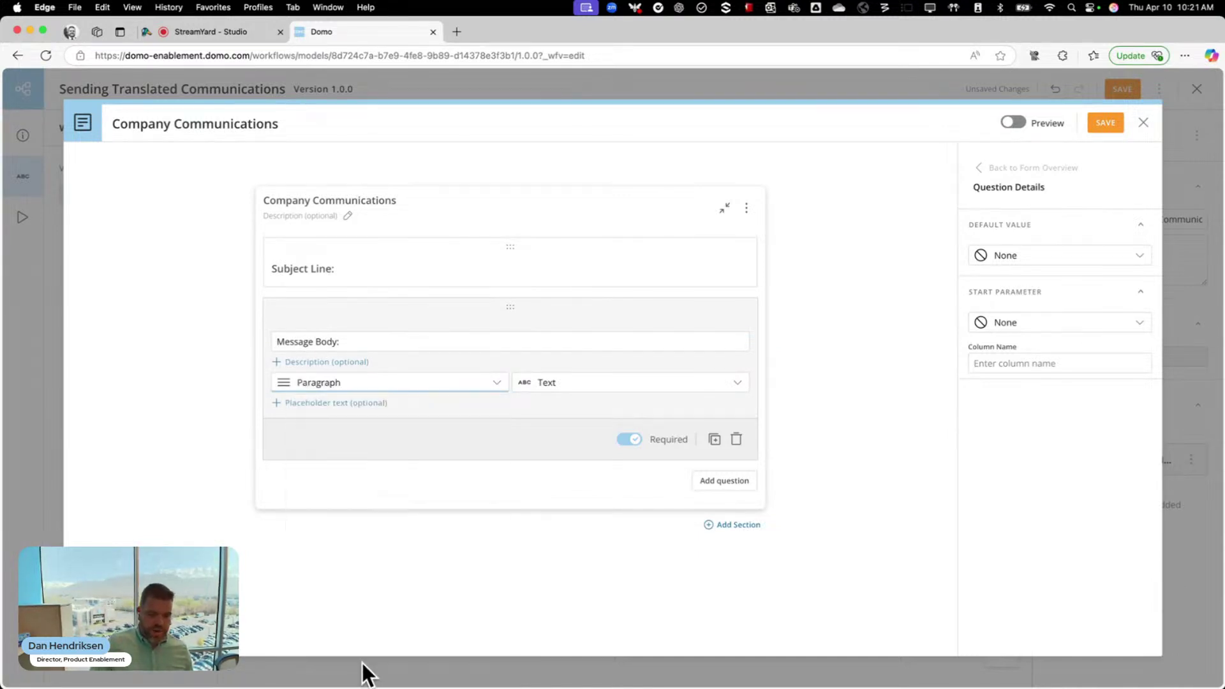
left_click(1014, 123)
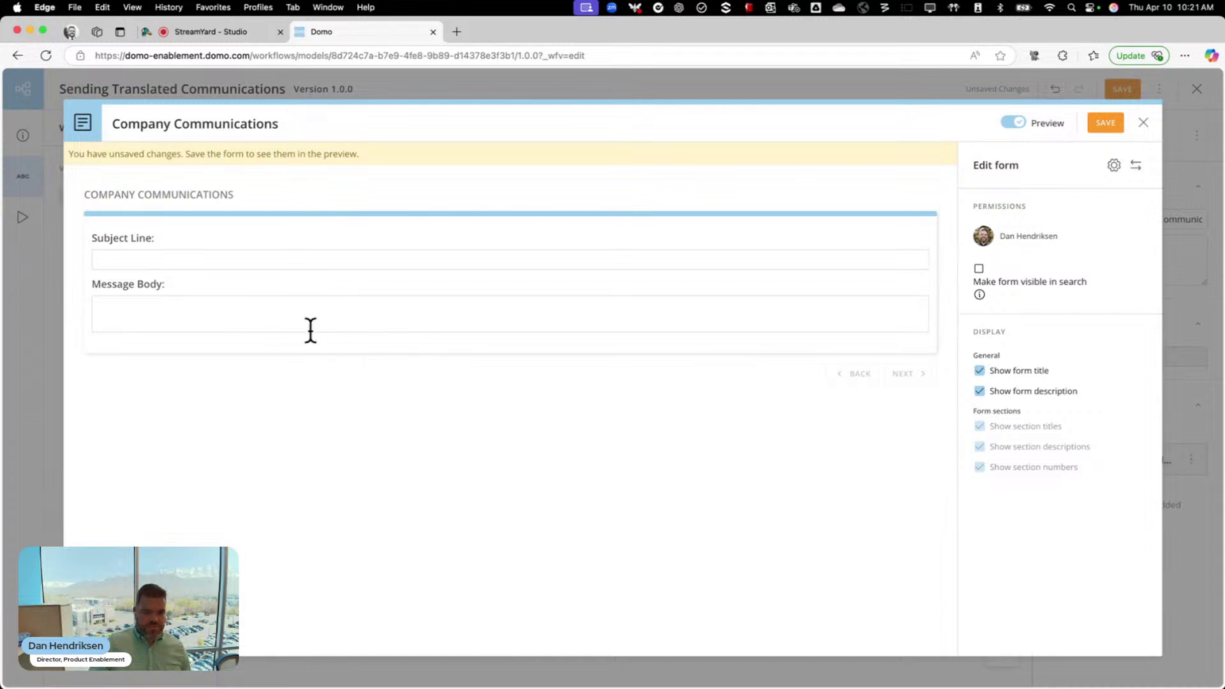
left_click(1013, 123)
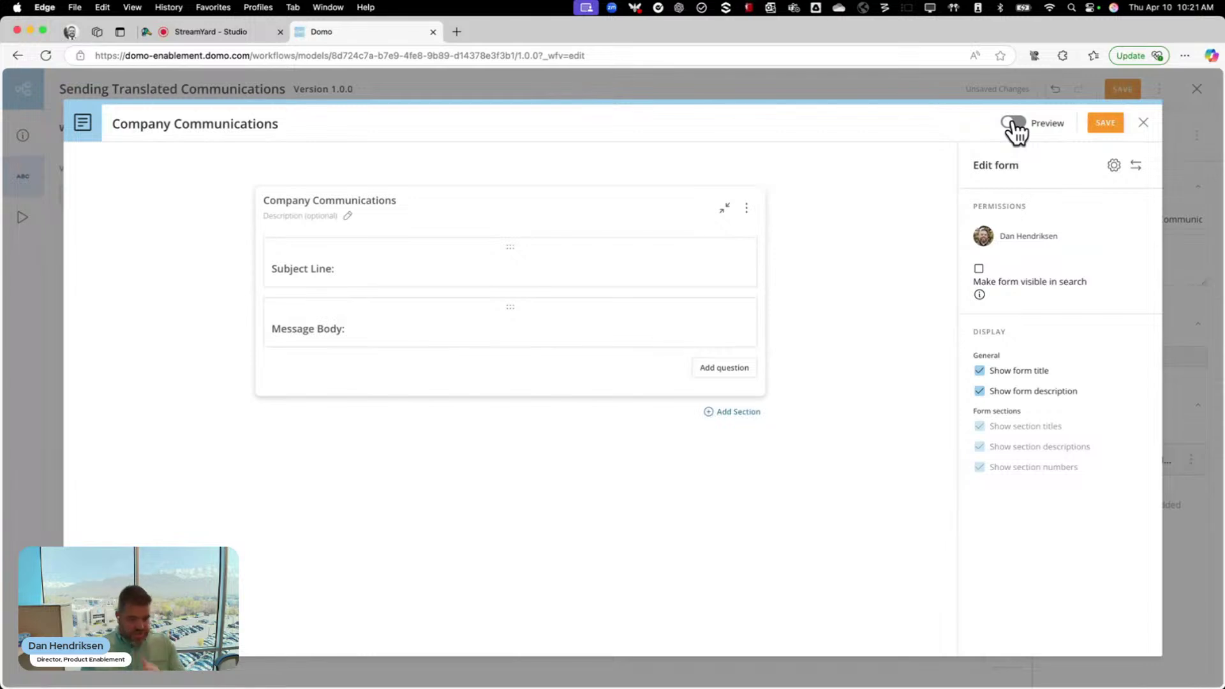
left_click(1107, 124)
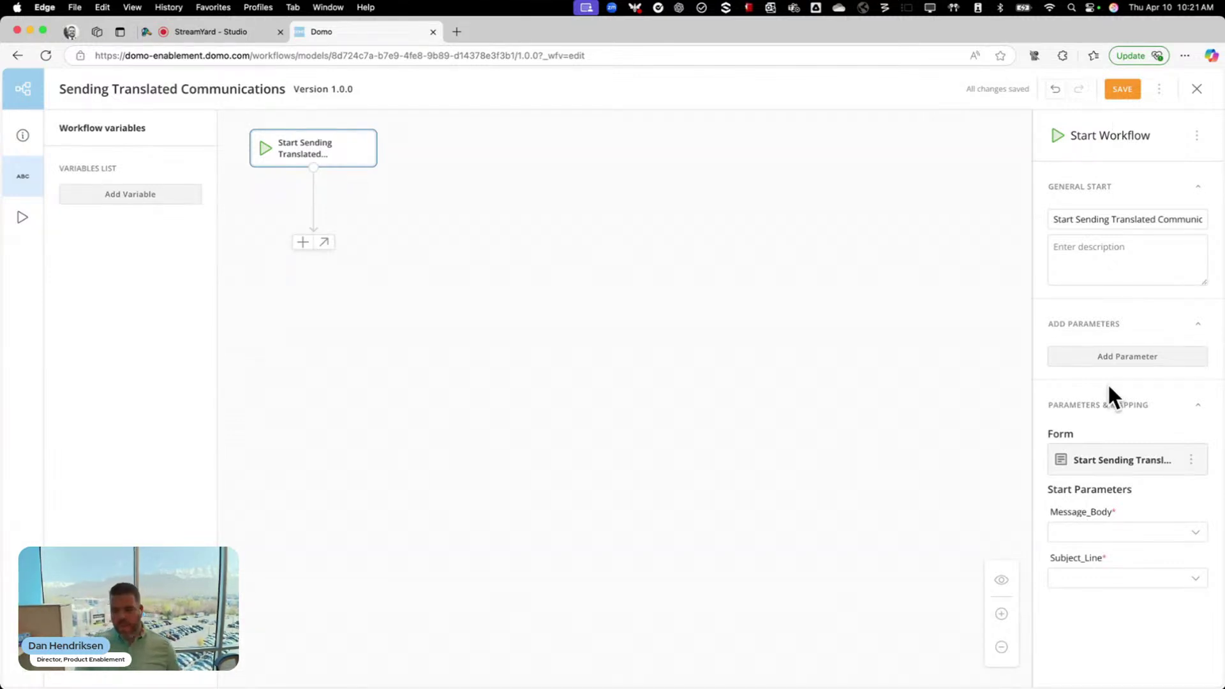
Use Create Variable and Map to create Message_Body and Subject_Line variables for both start parameters
mouse_move(1115, 565)
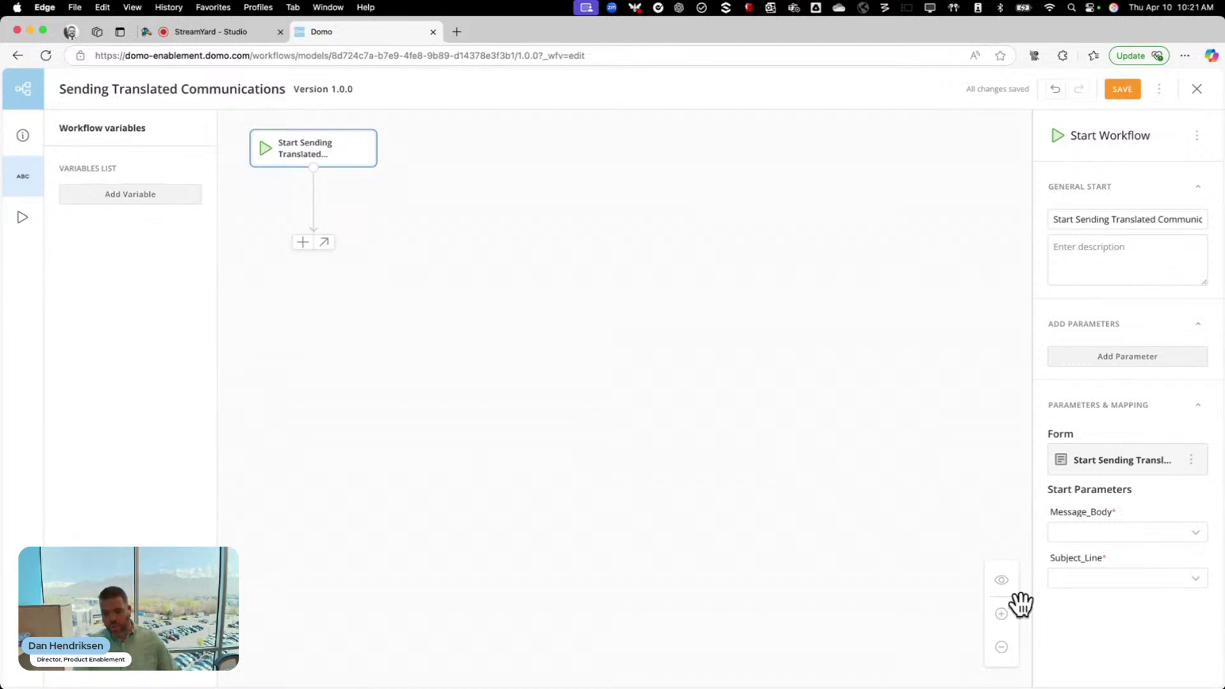
left_click(1126, 533)
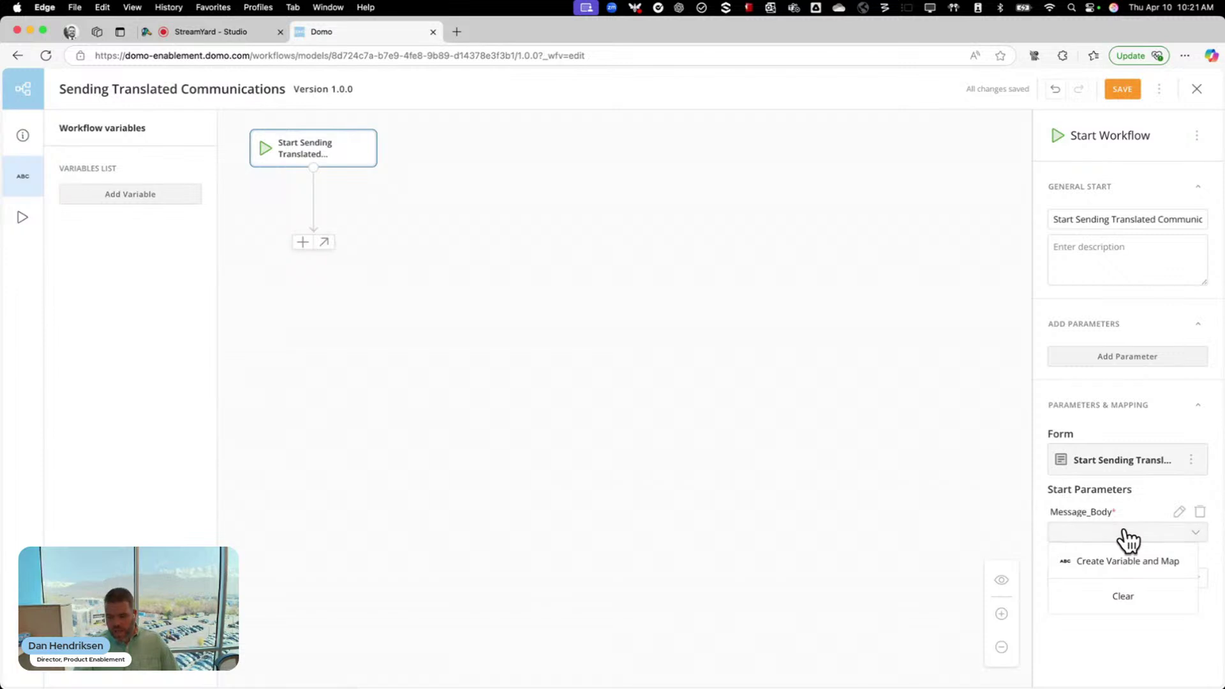
left_click(1120, 562)
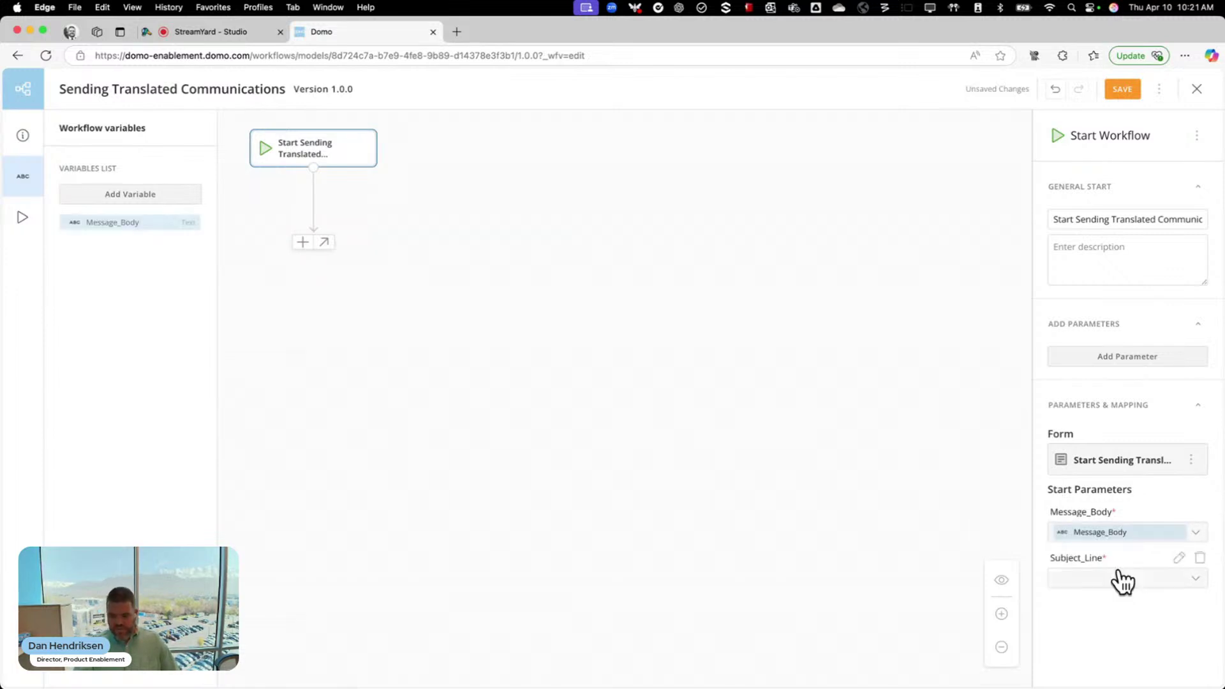
left_click(1120, 579)
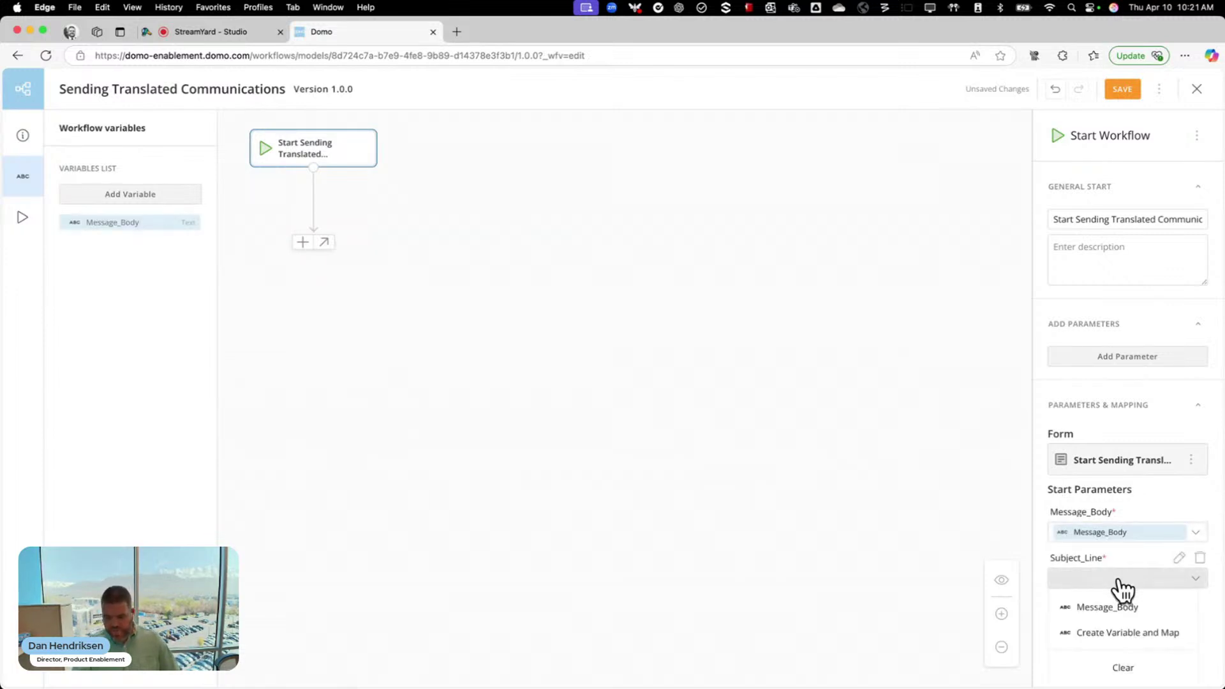
left_click(1118, 633)
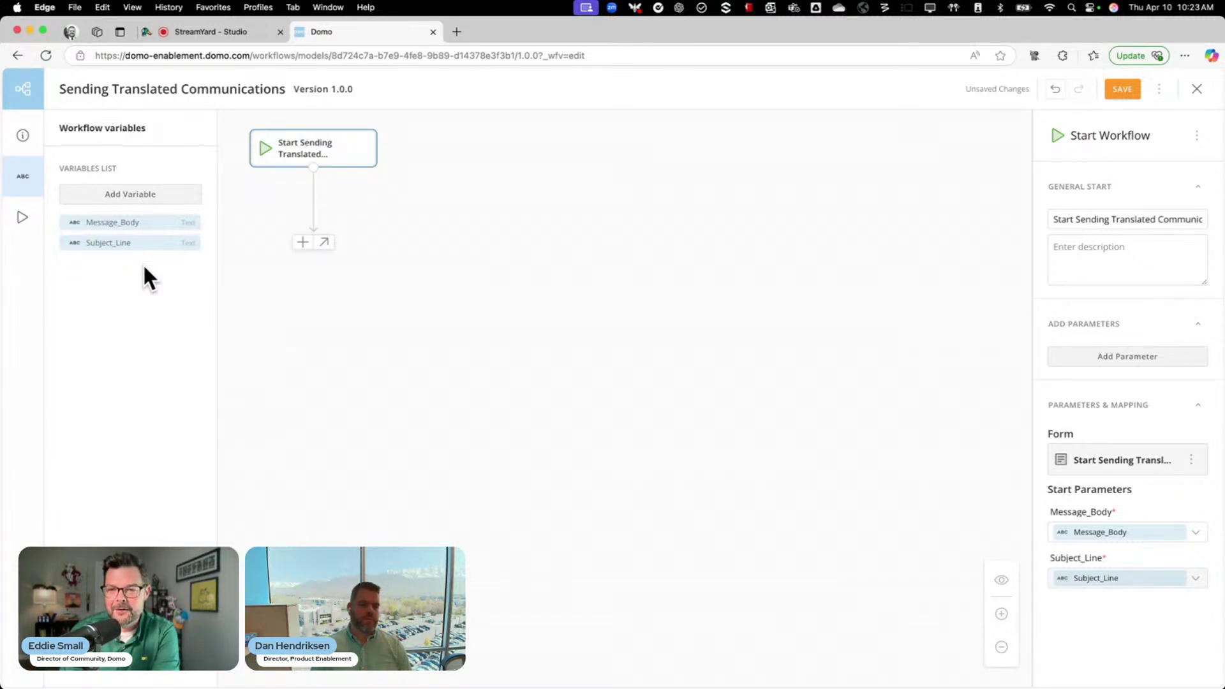
left_click(211, 32)
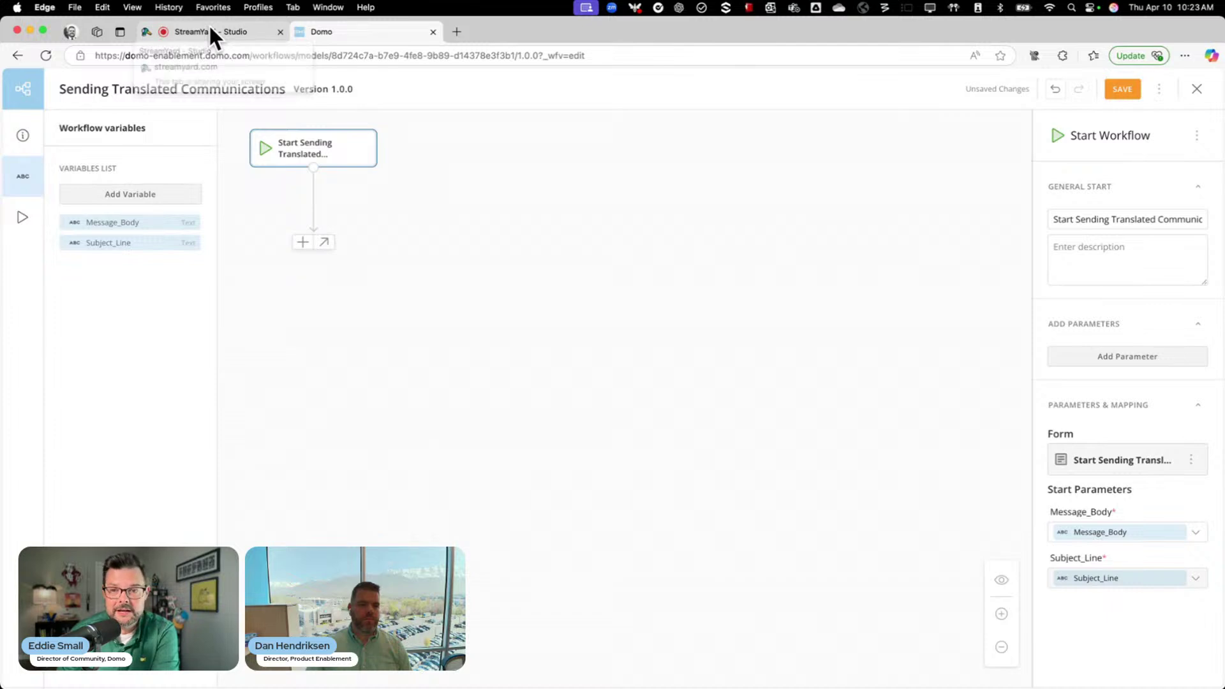
left_click(348, 31)
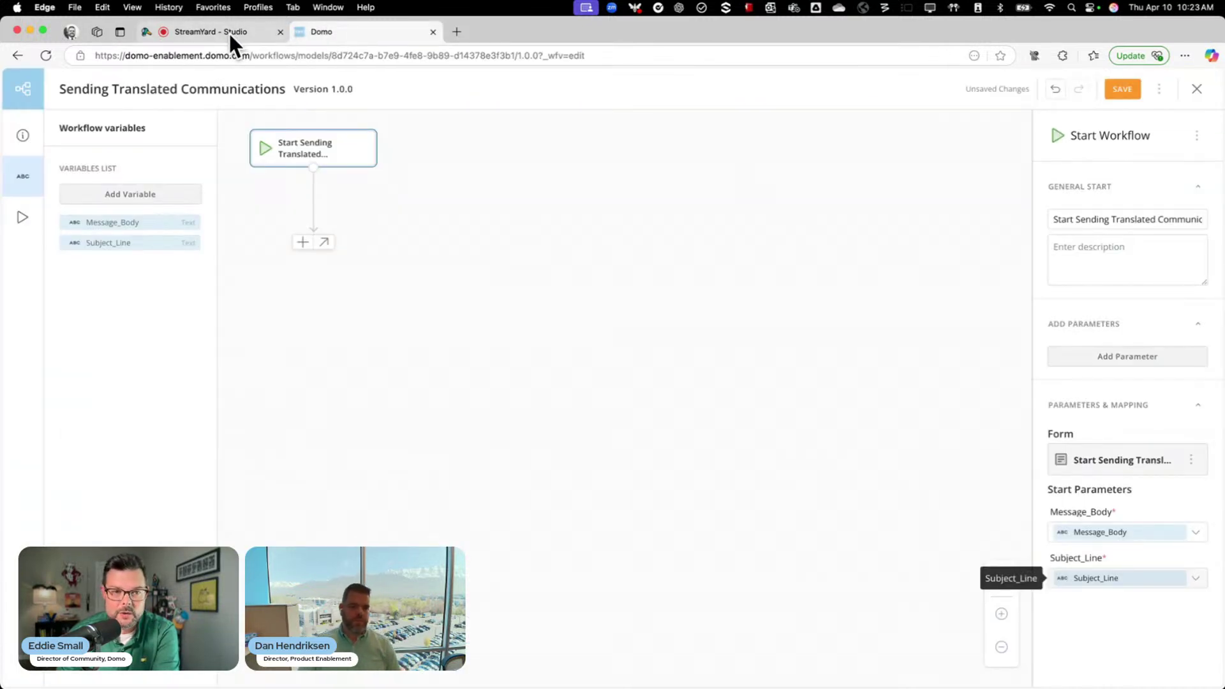
left_click_drag(229, 32, 0, 210)
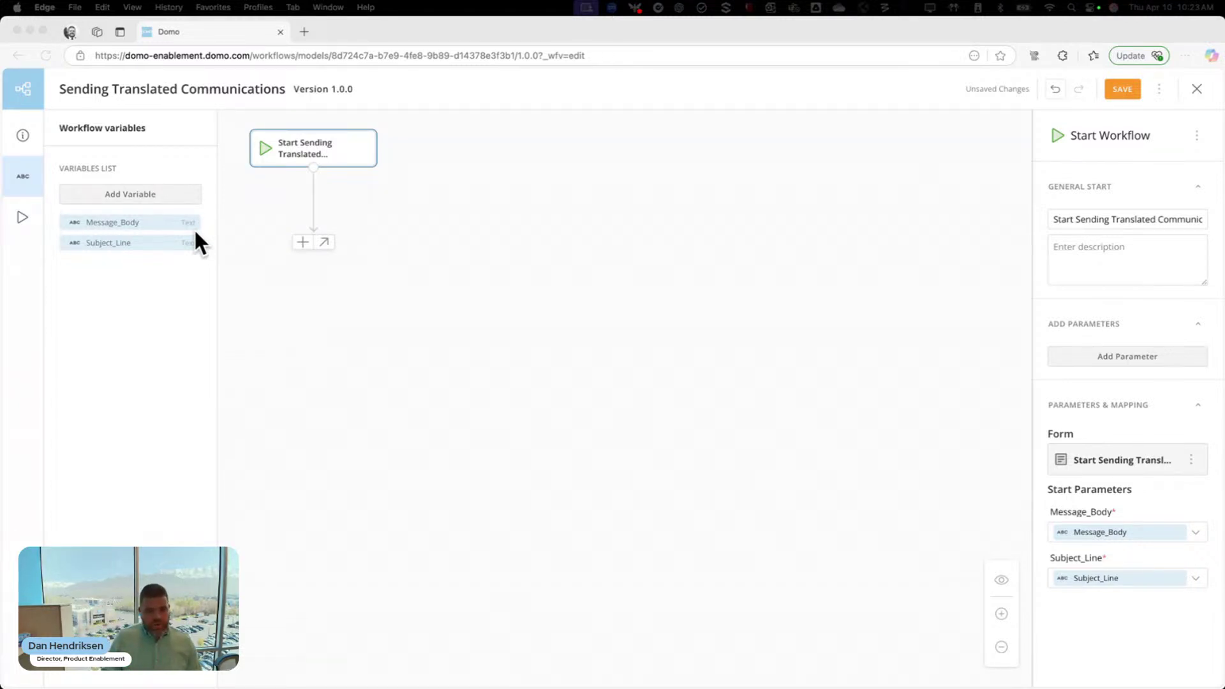
left_click(303, 243)
Add an AI Agent Task step after the start node, titled 'Translate Message and Send'
left_click(302, 244)
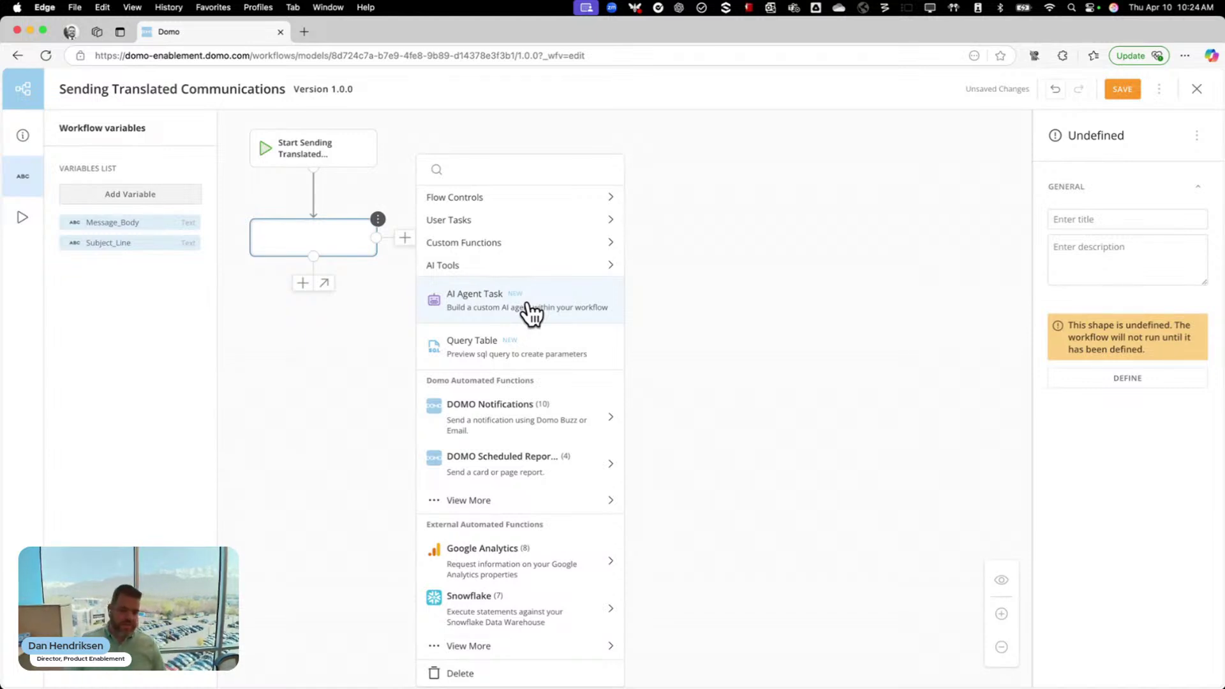
left_click(529, 310)
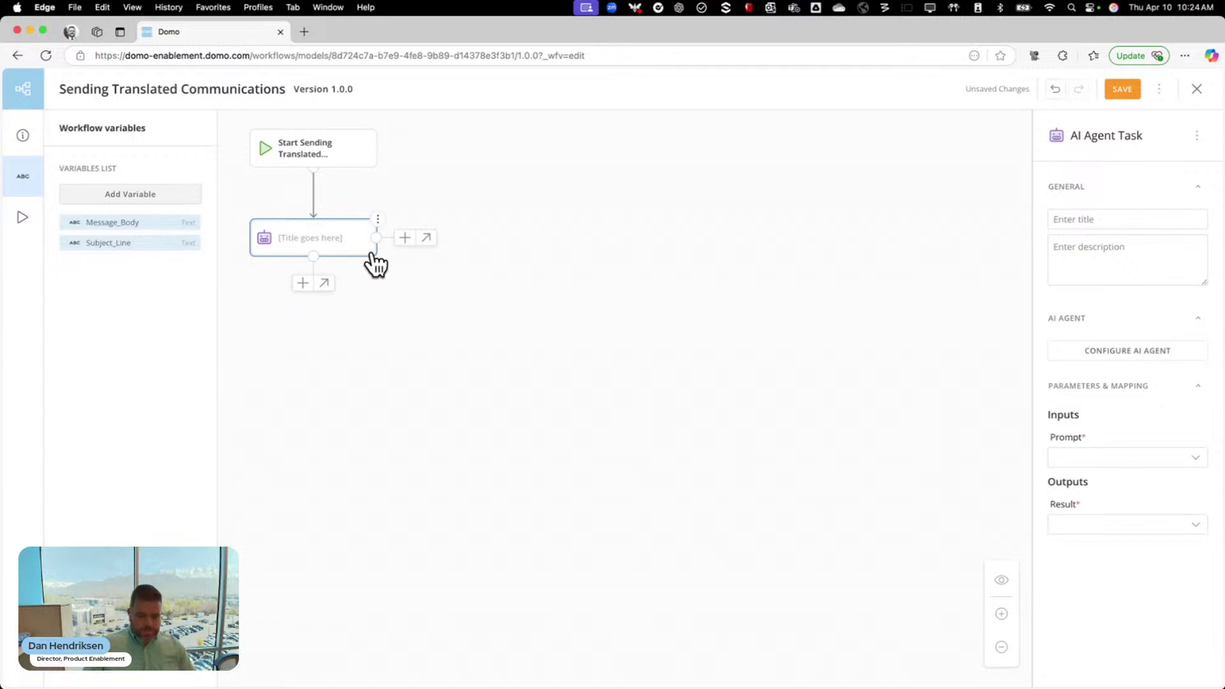
left_click(307, 246)
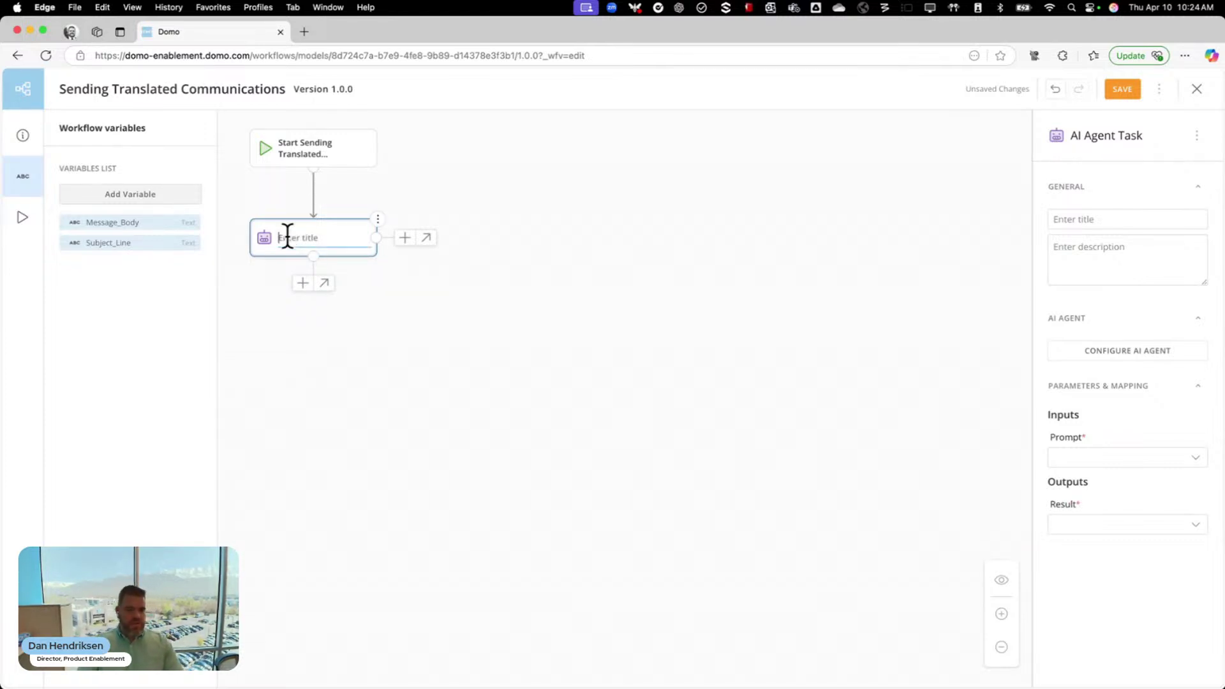
left_click(1084, 219)
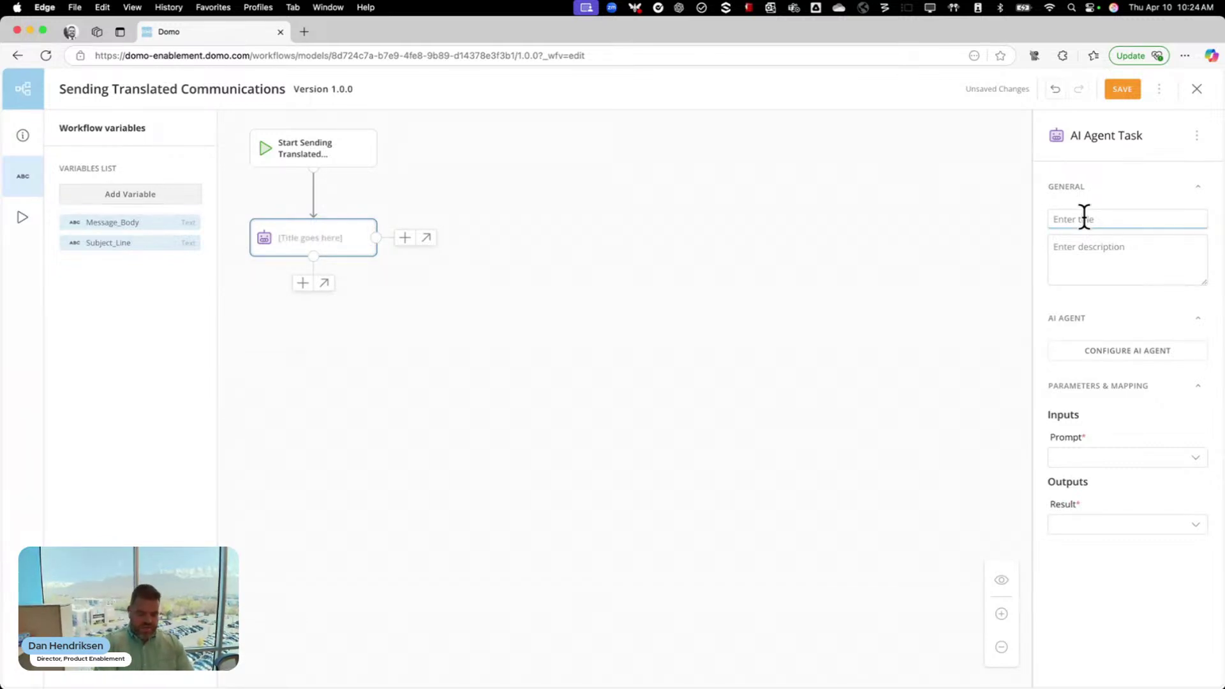
type("Translate Me")
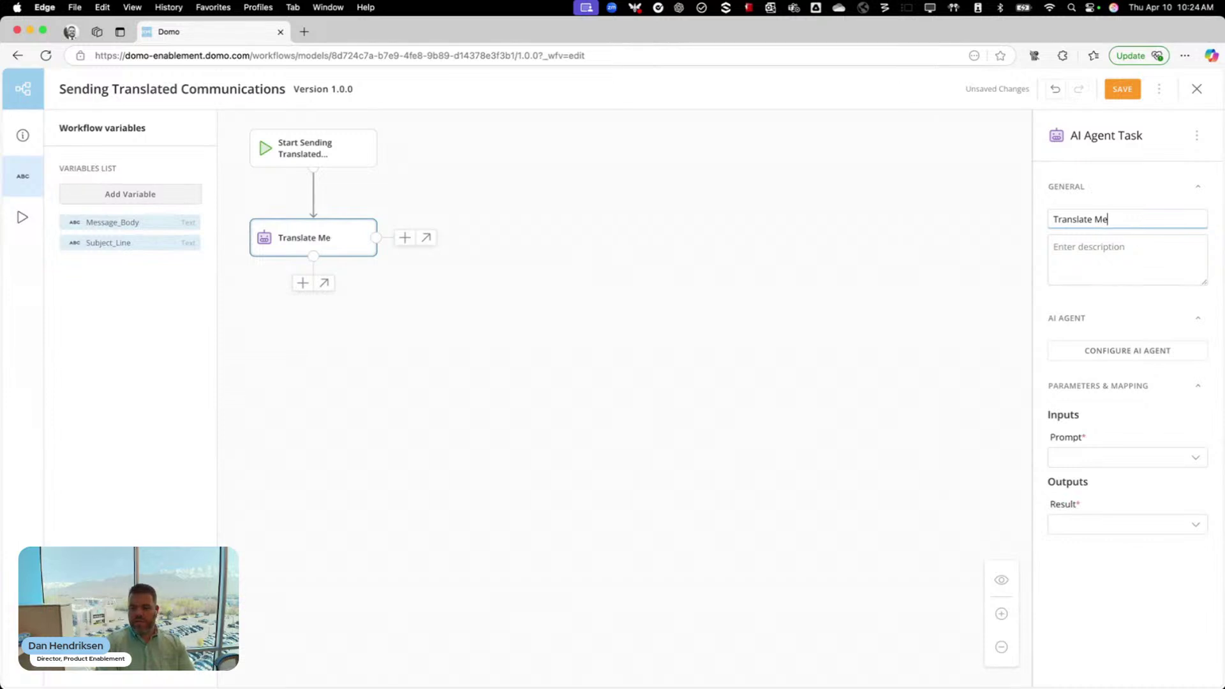
type("ssage and Send")
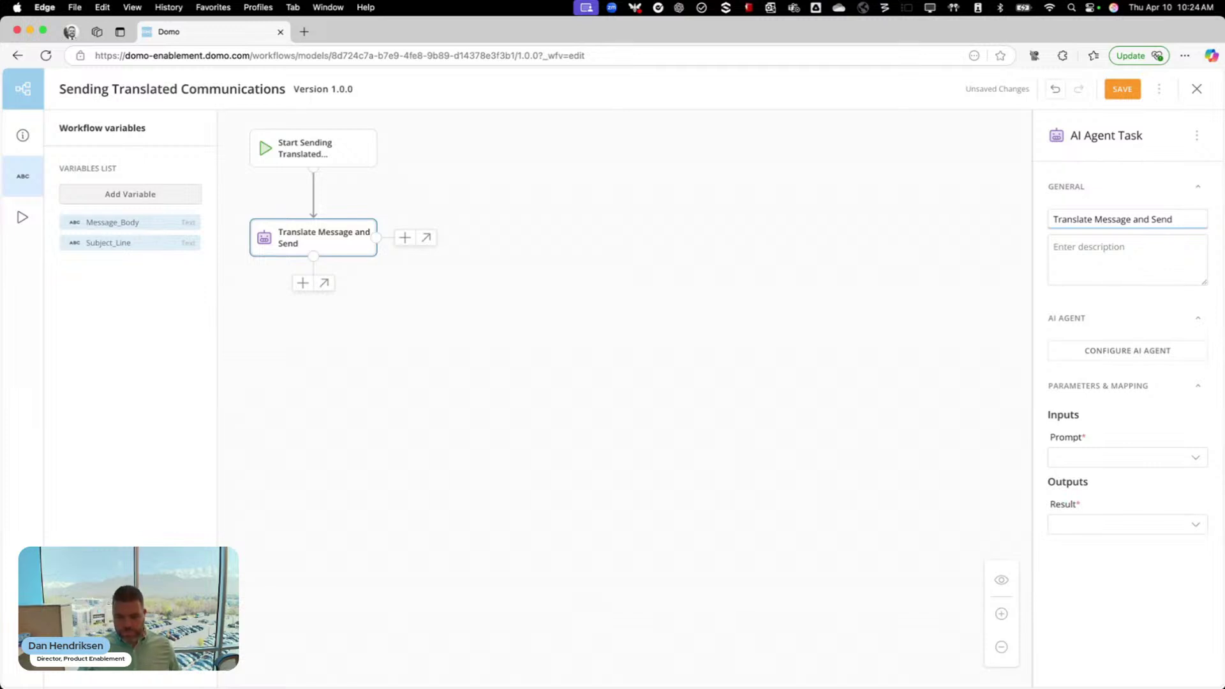
left_click(1144, 360)
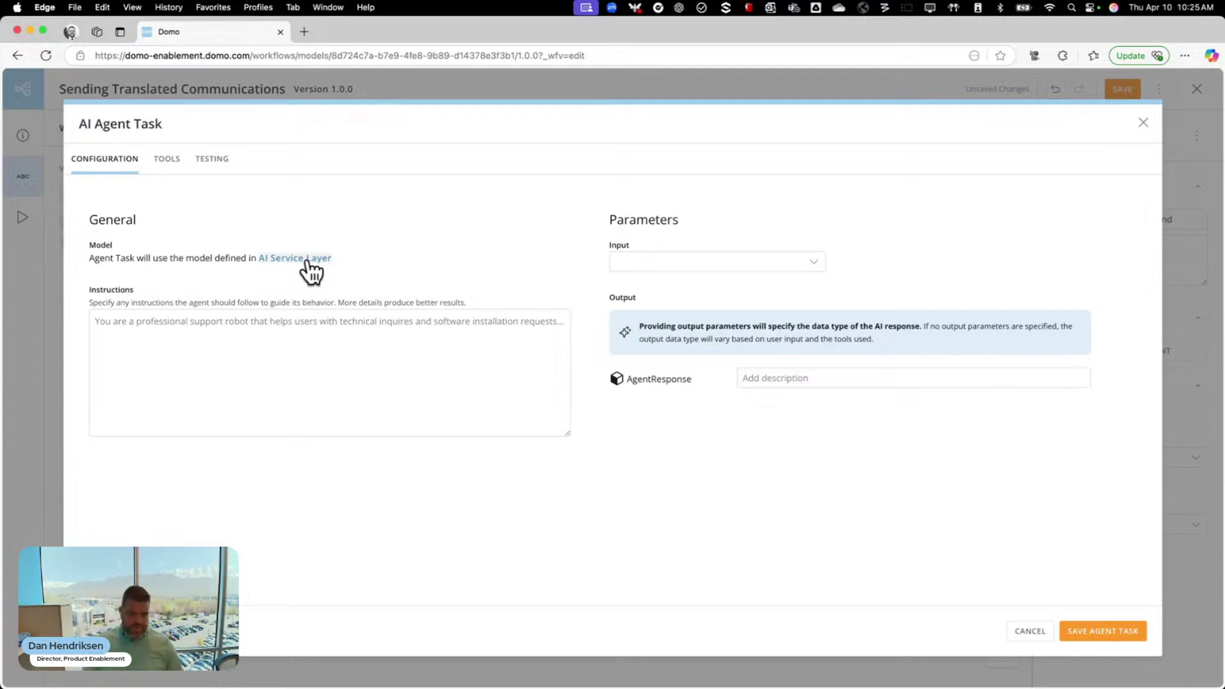
Begin the agent instructions: 'I want you to query the dataset to get a list of names, email address and languages.'
left_click(364, 333)
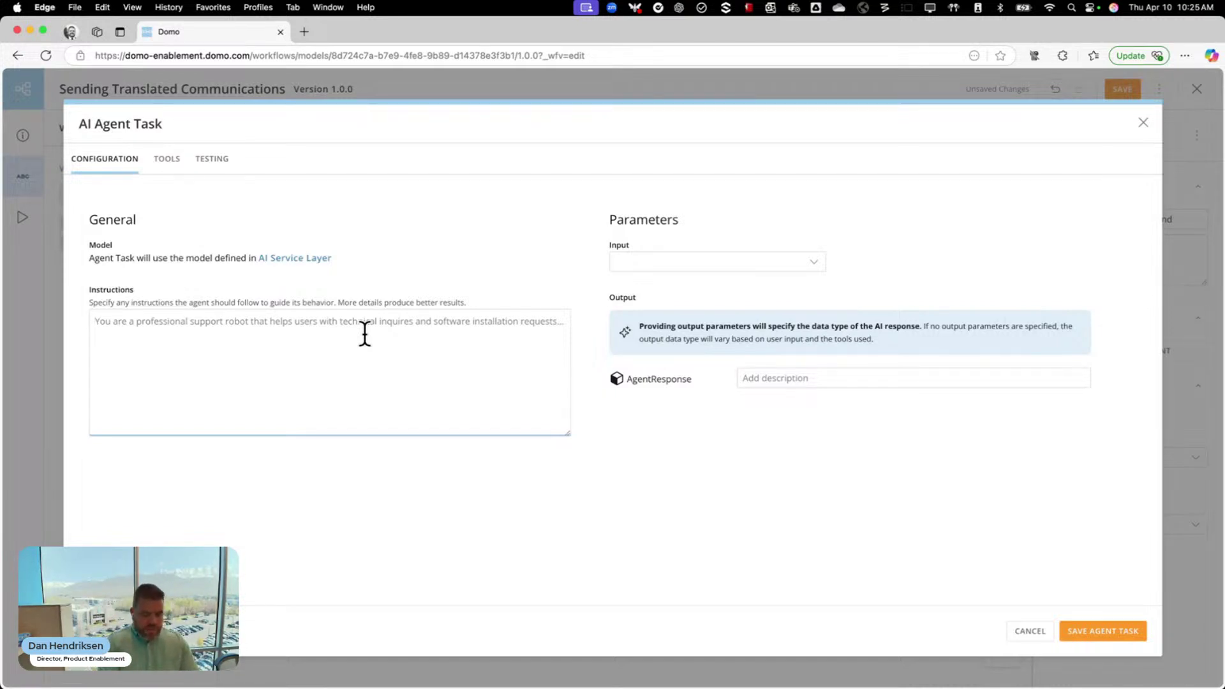
type("I wa")
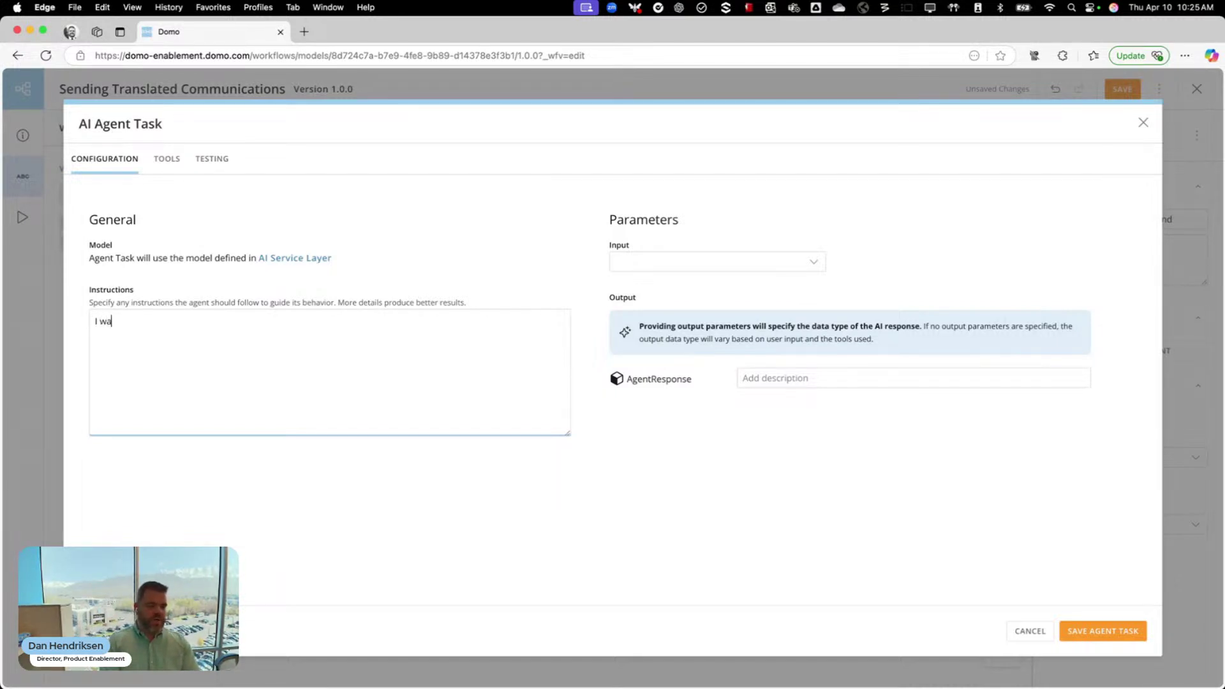
type("nt you to query the dataset")
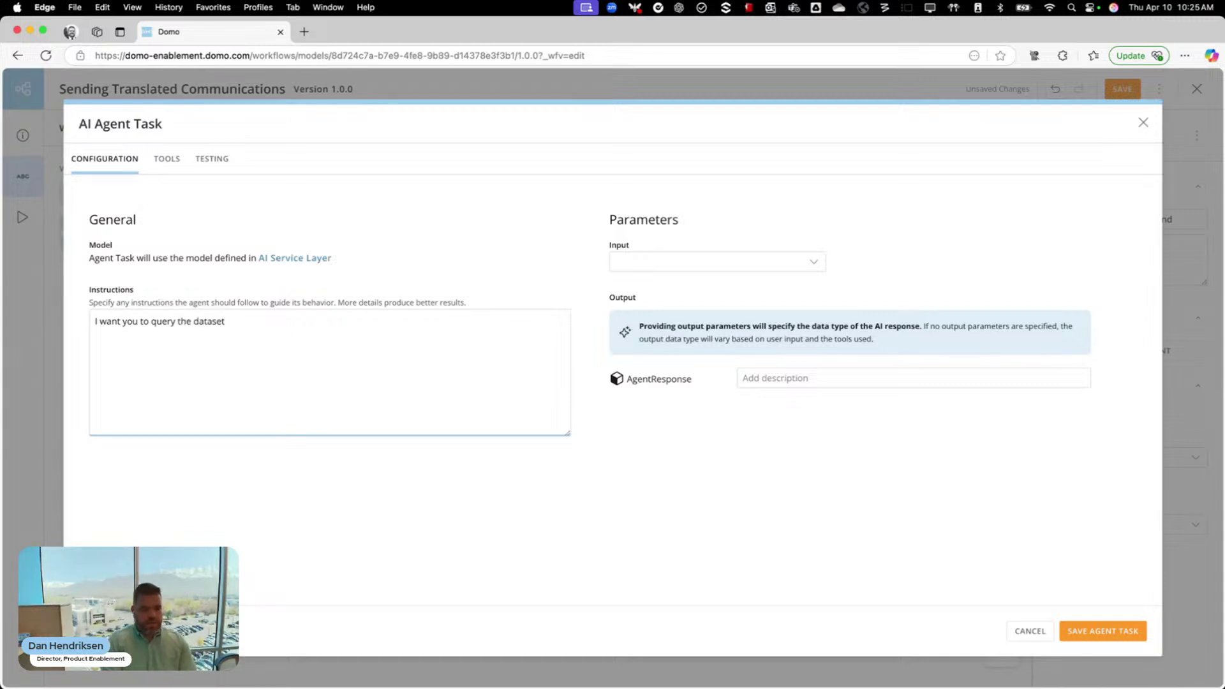
type(" to get a list of n")
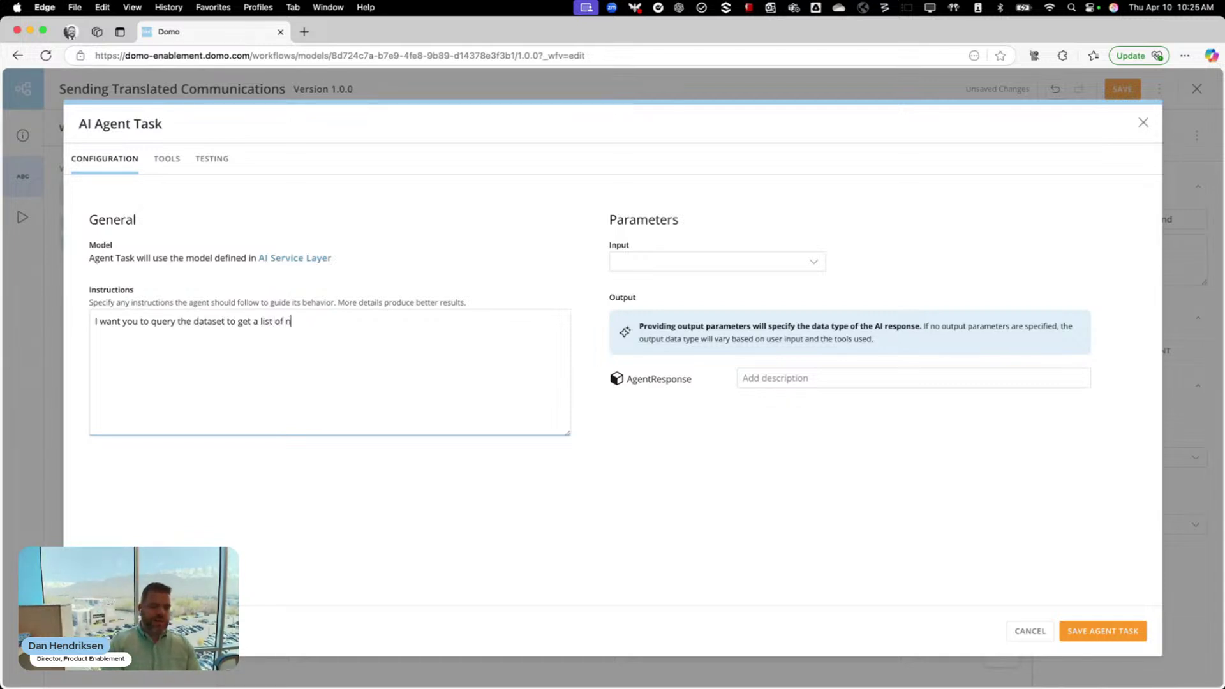
type("ames, email addre")
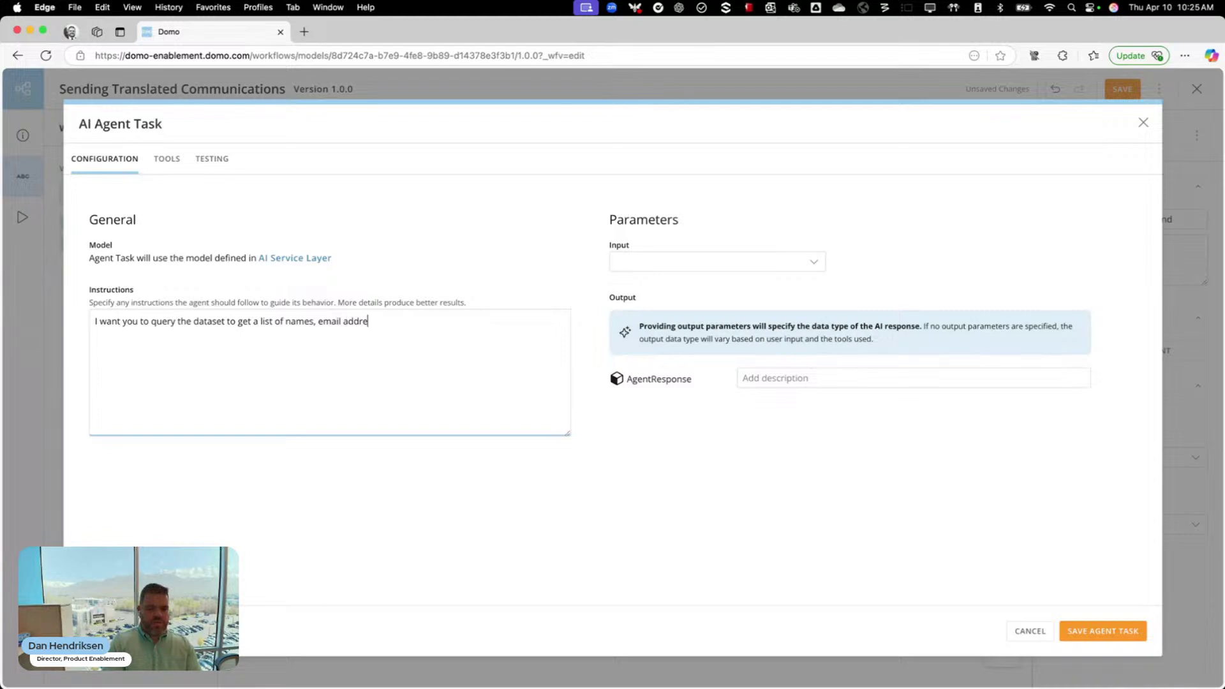
type("ss and lang")
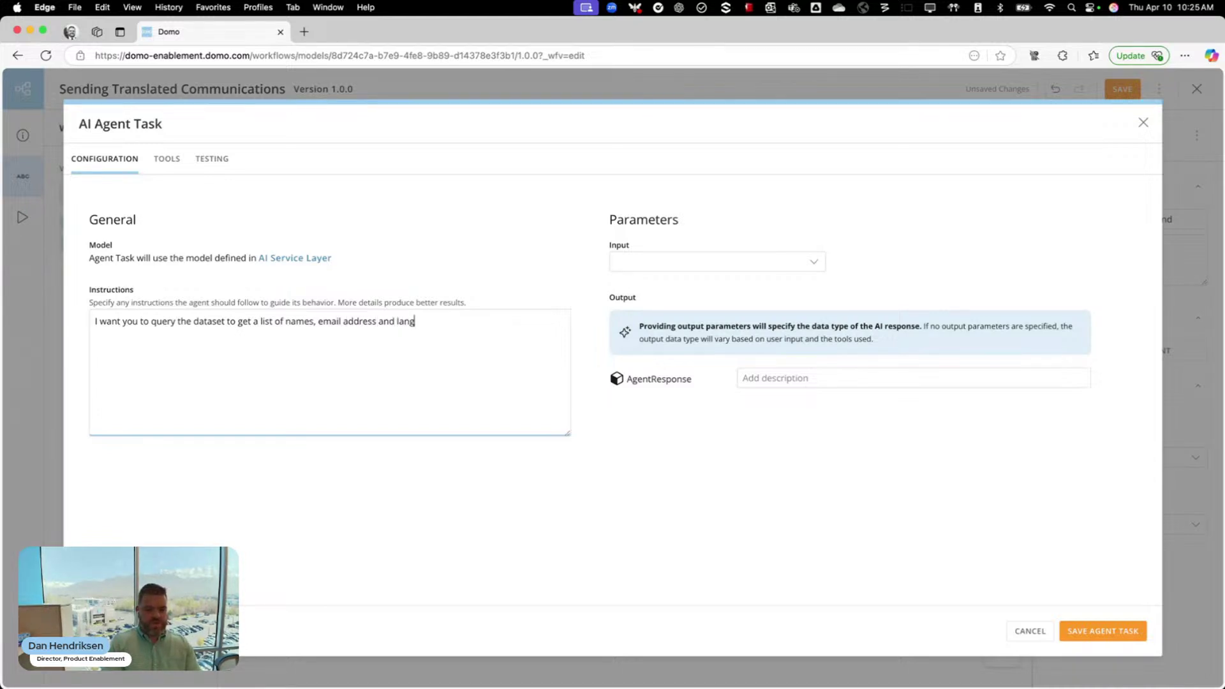
type("uages. I then want")
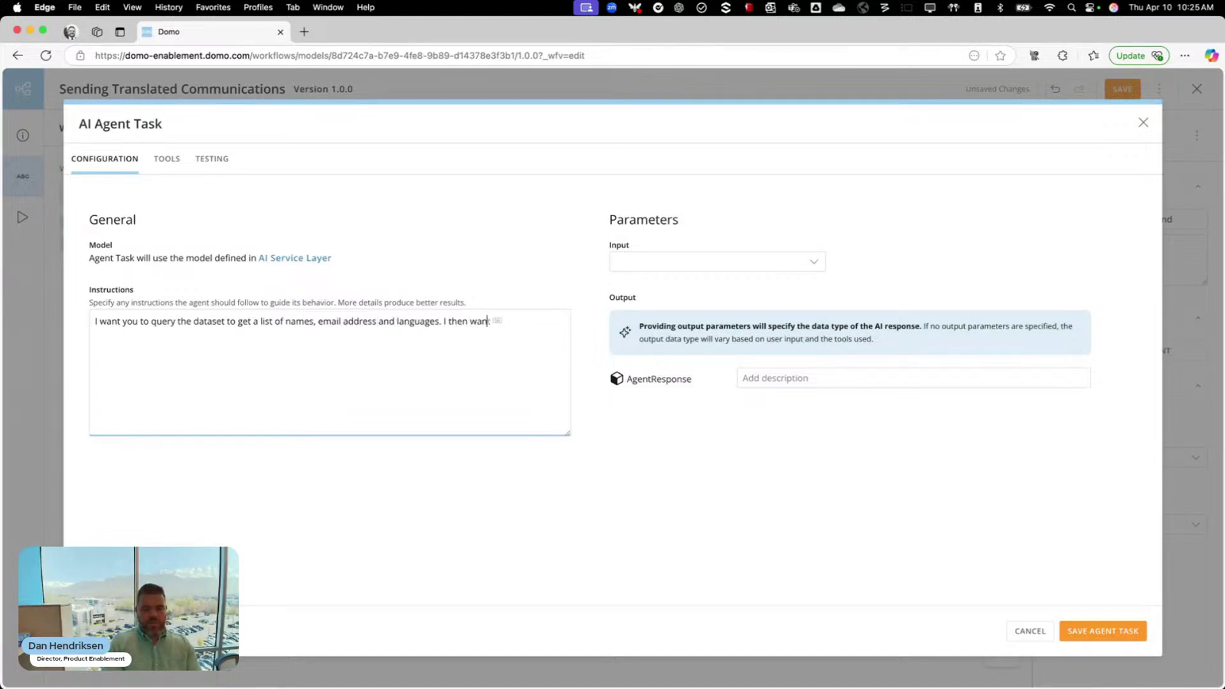
type(" you to loop thr")
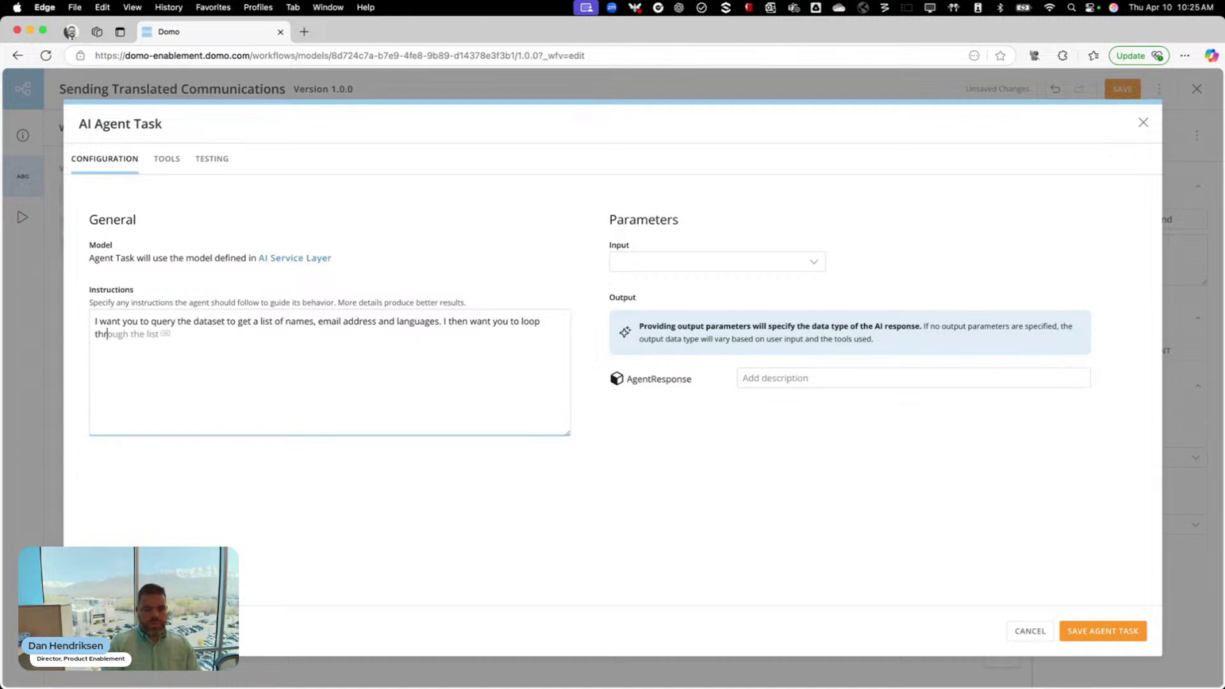
type("ough all of the ")
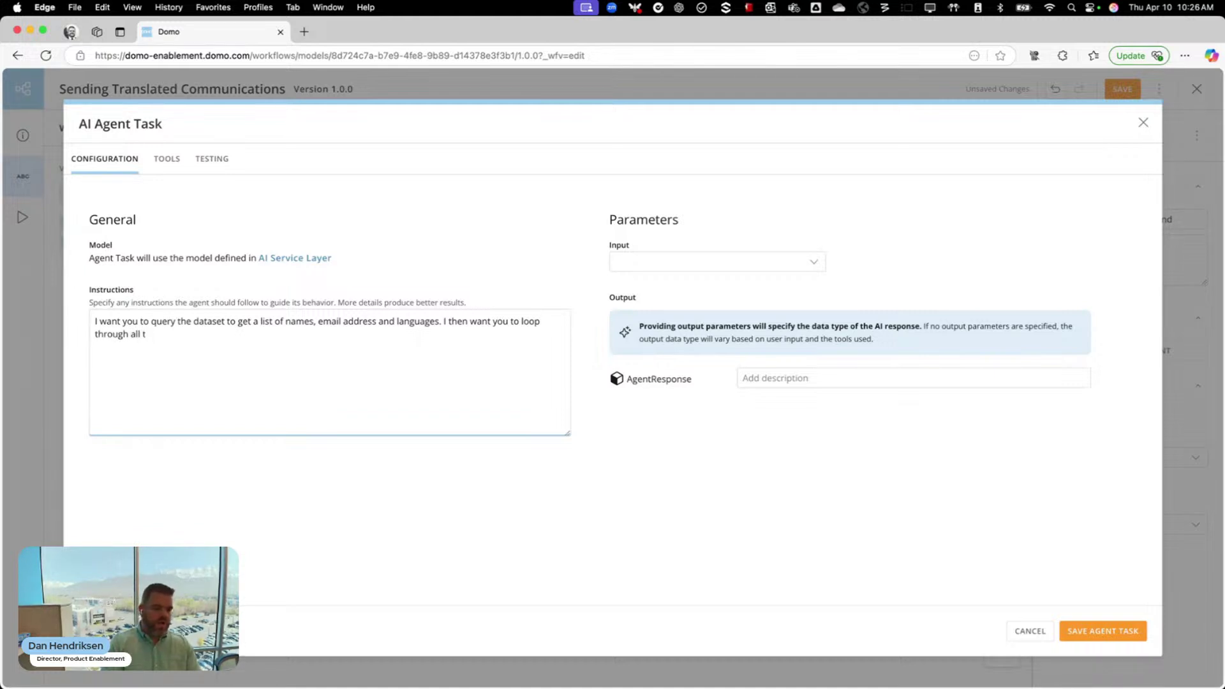
type("values in")
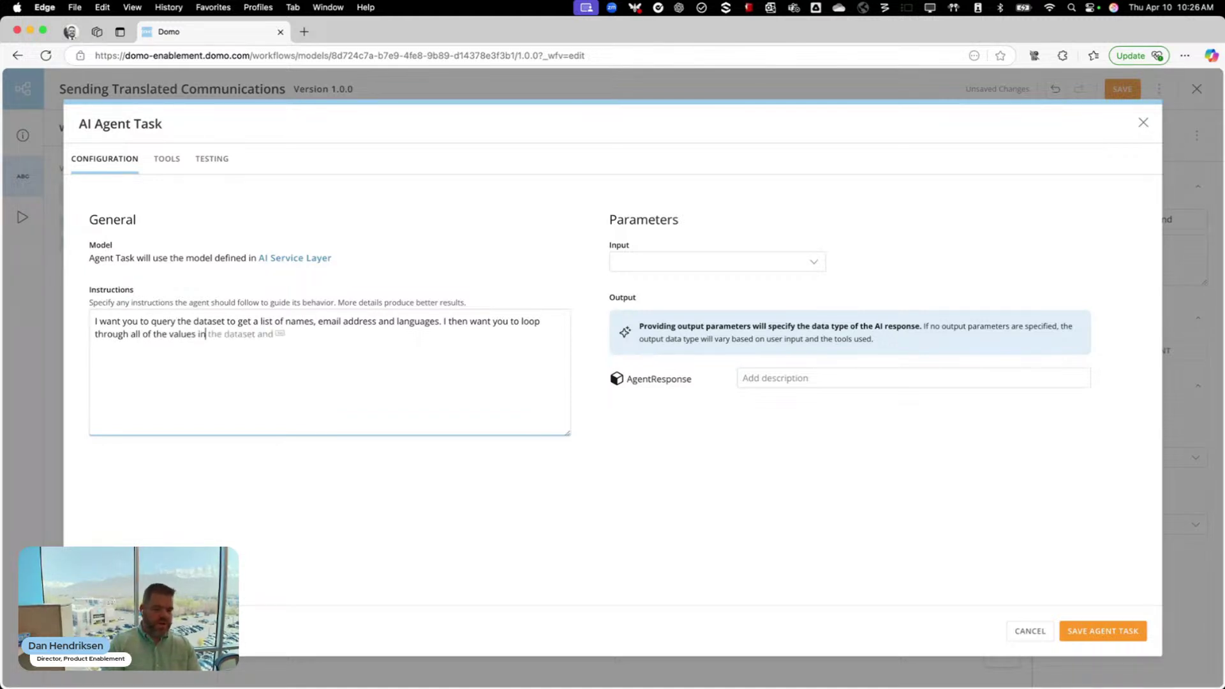
type(" that list")
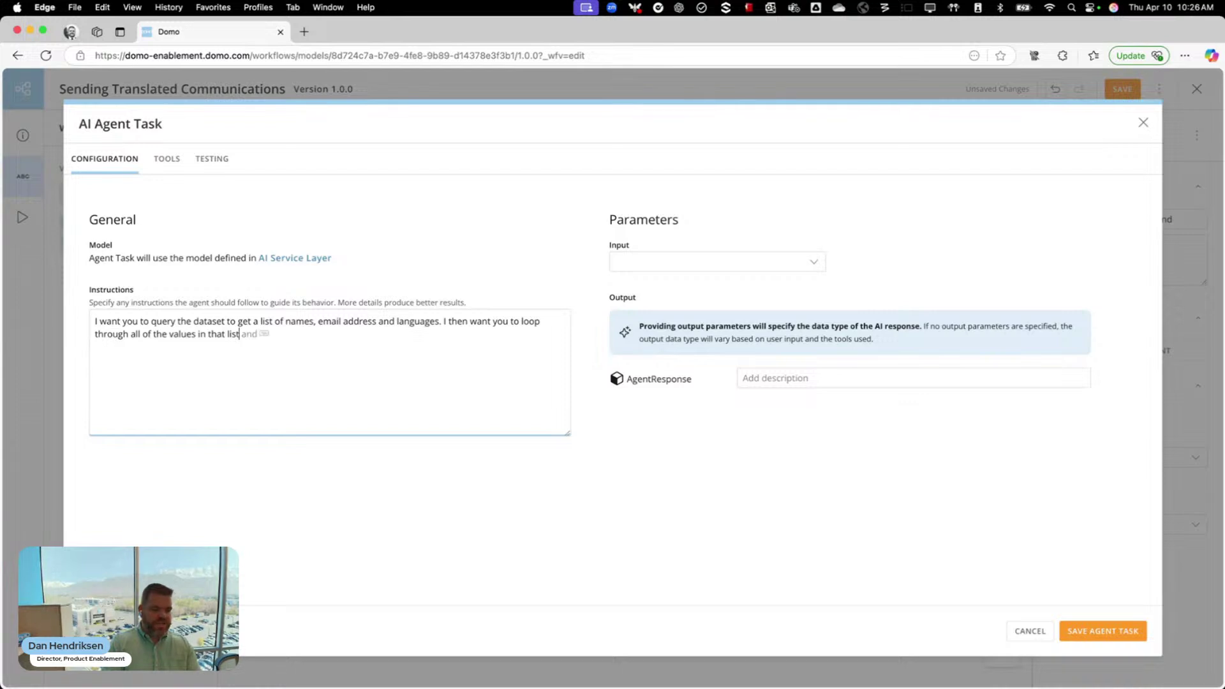
type(", and I want you to ")
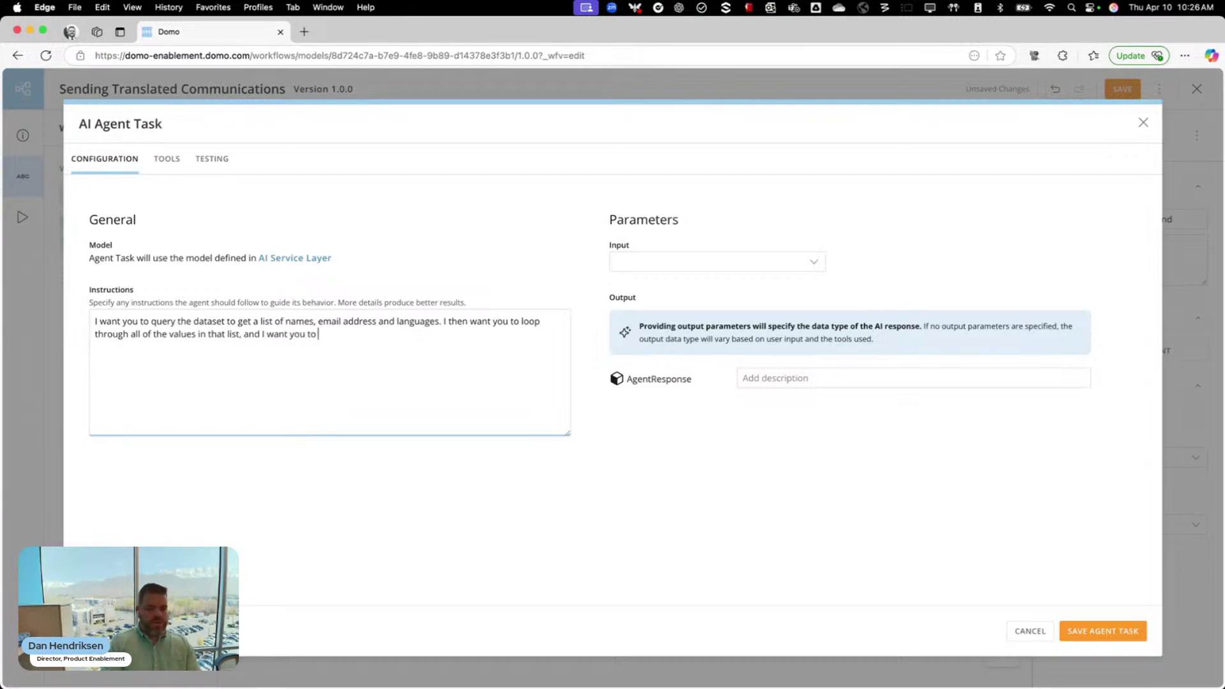
type("send them an email. ")
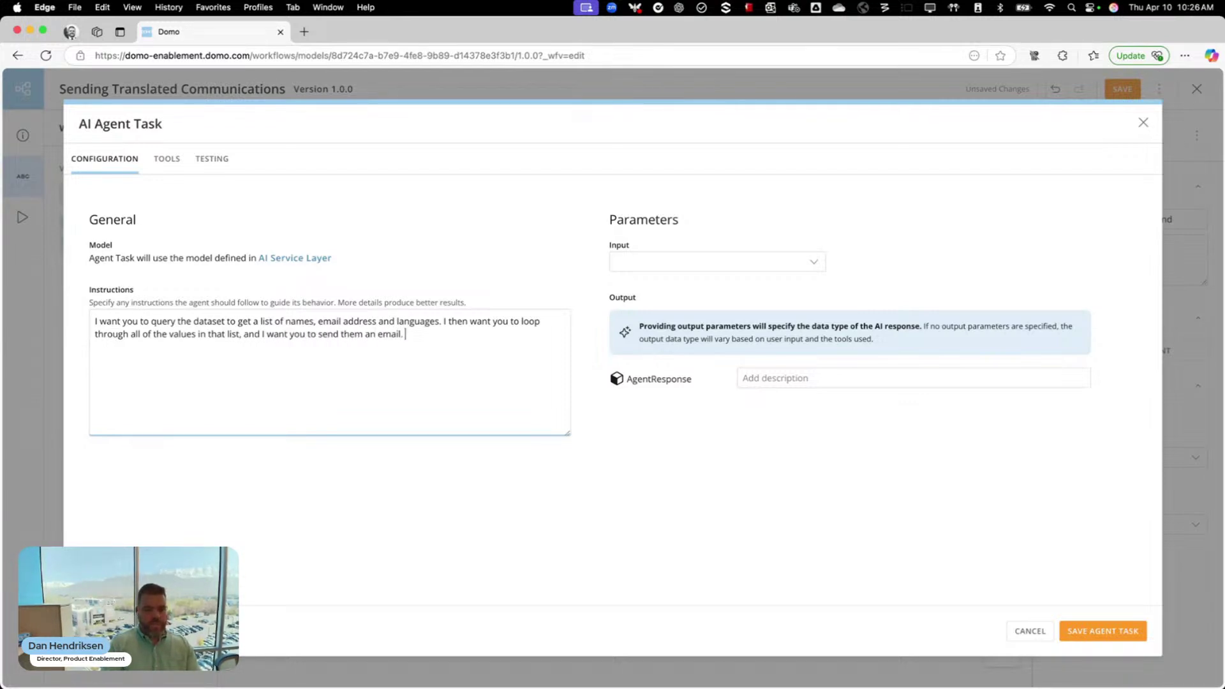
type("Before you send the")
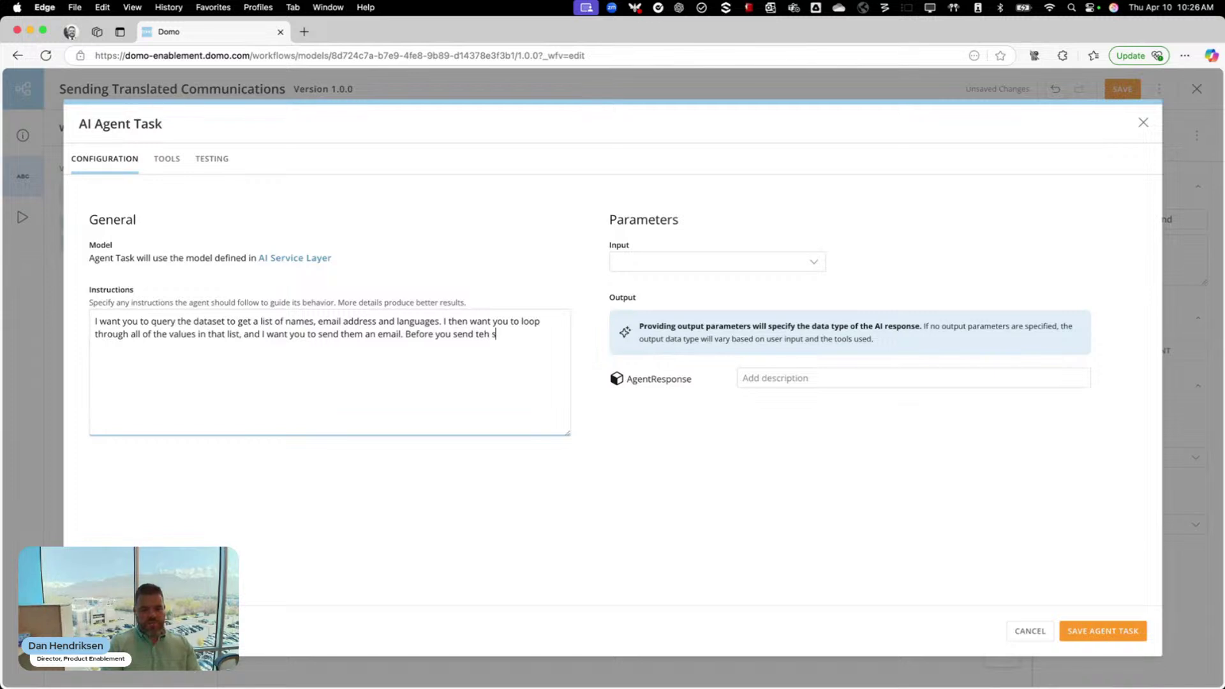
type(" email, plea")
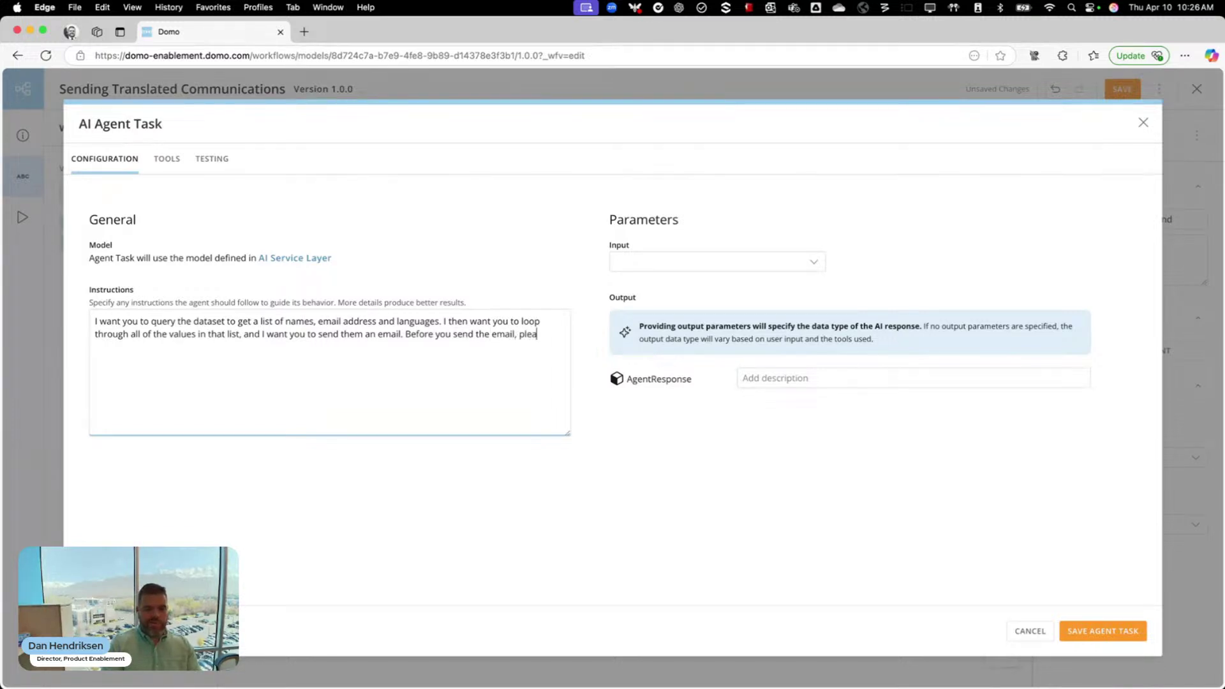
type("se translate the subje")
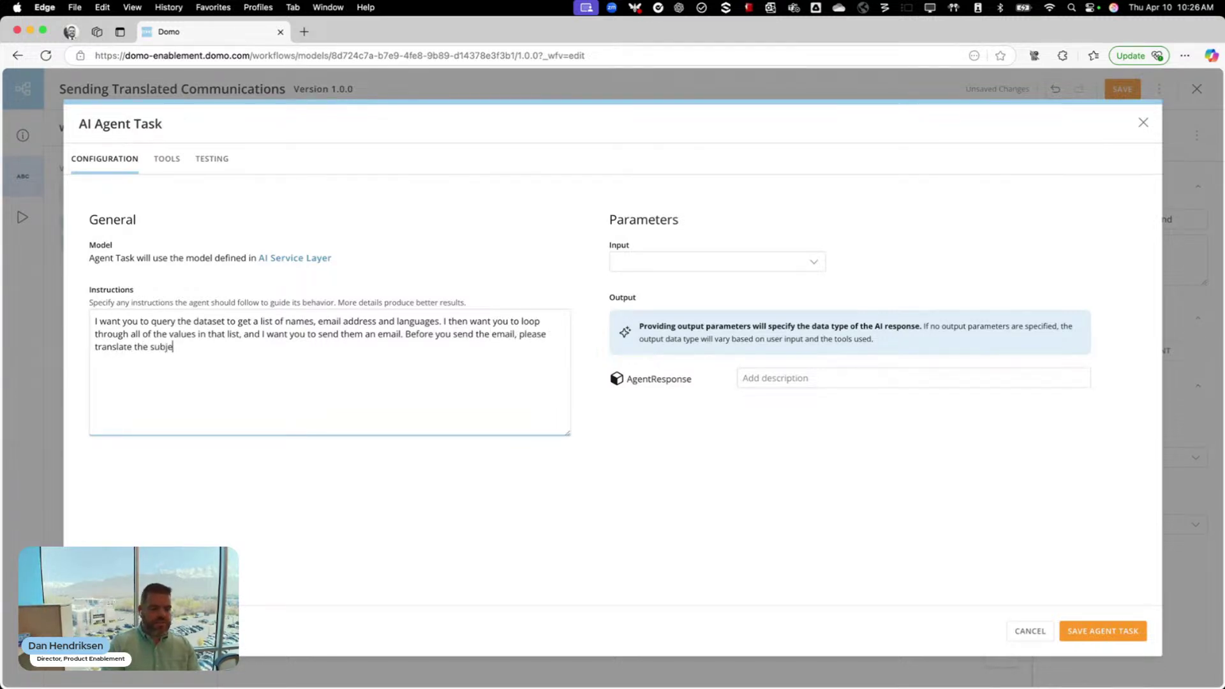
type("ct line and messag")
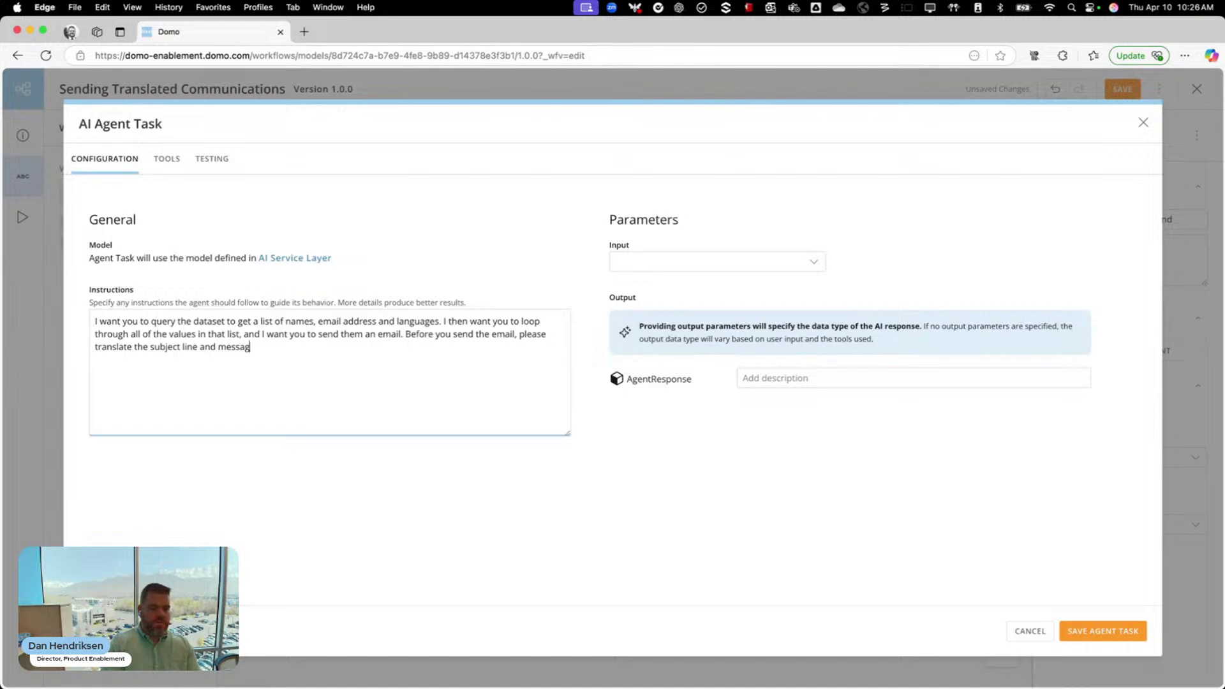
type("e body to the users preferred langu")
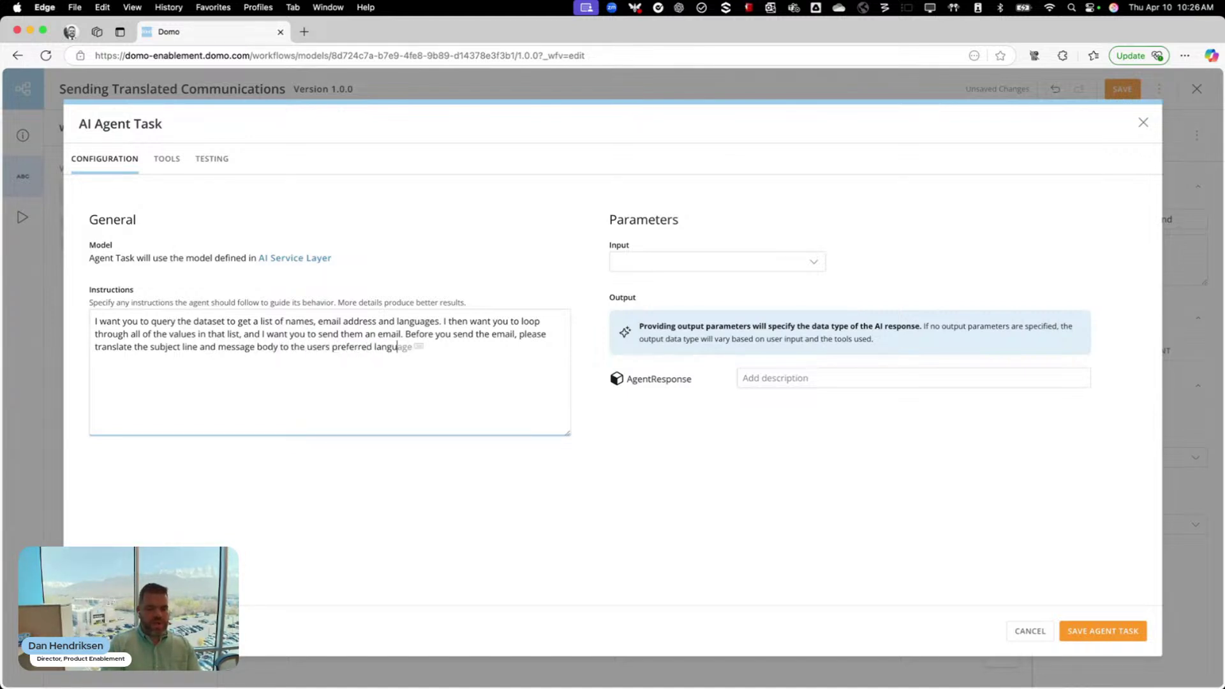
type("age found in the dataset.")
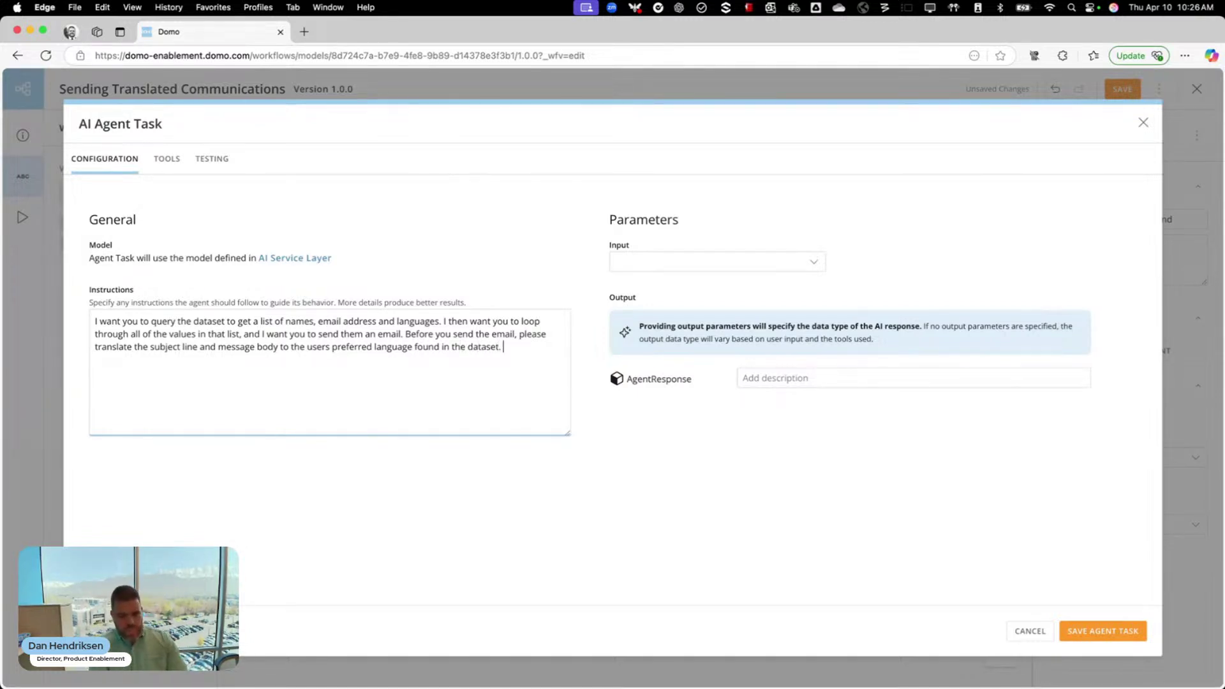
type(" In the email body")
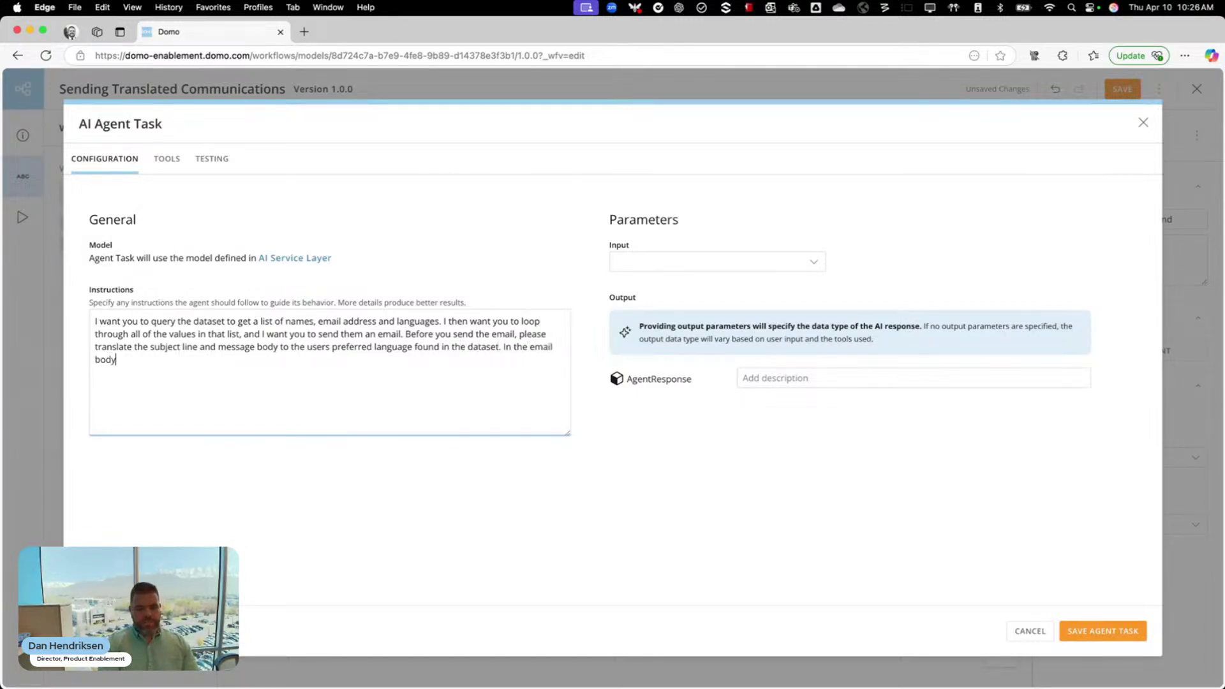
type(", please mak")
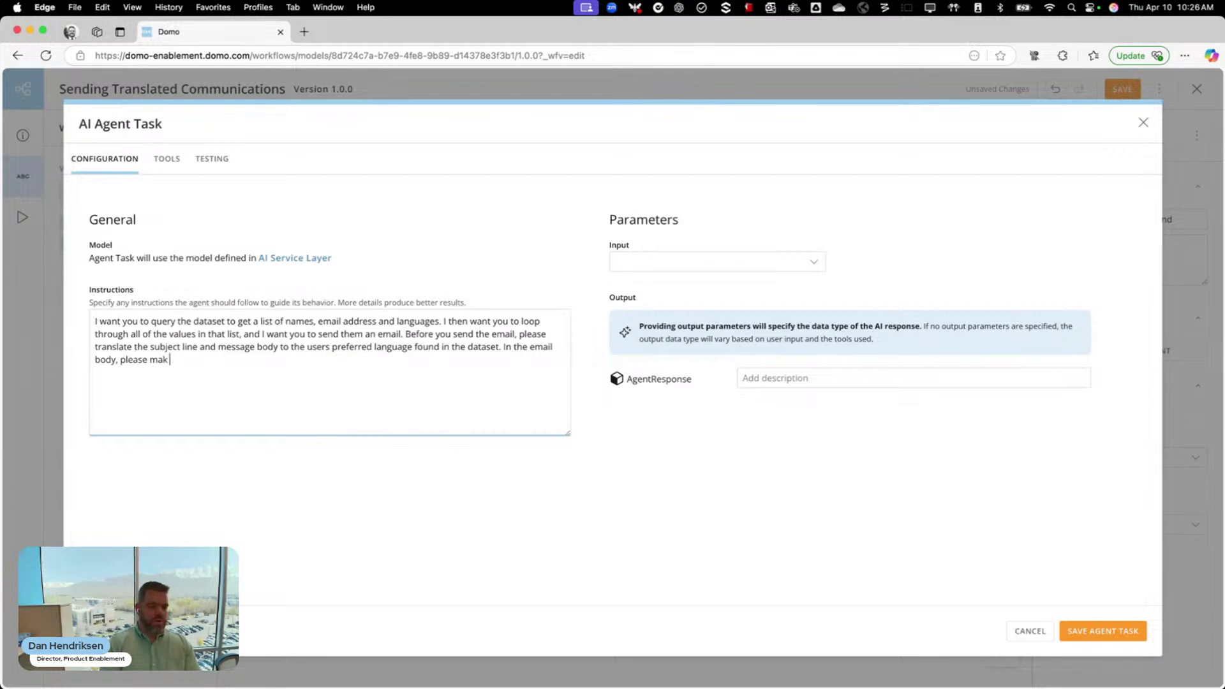
type("e sure to address")
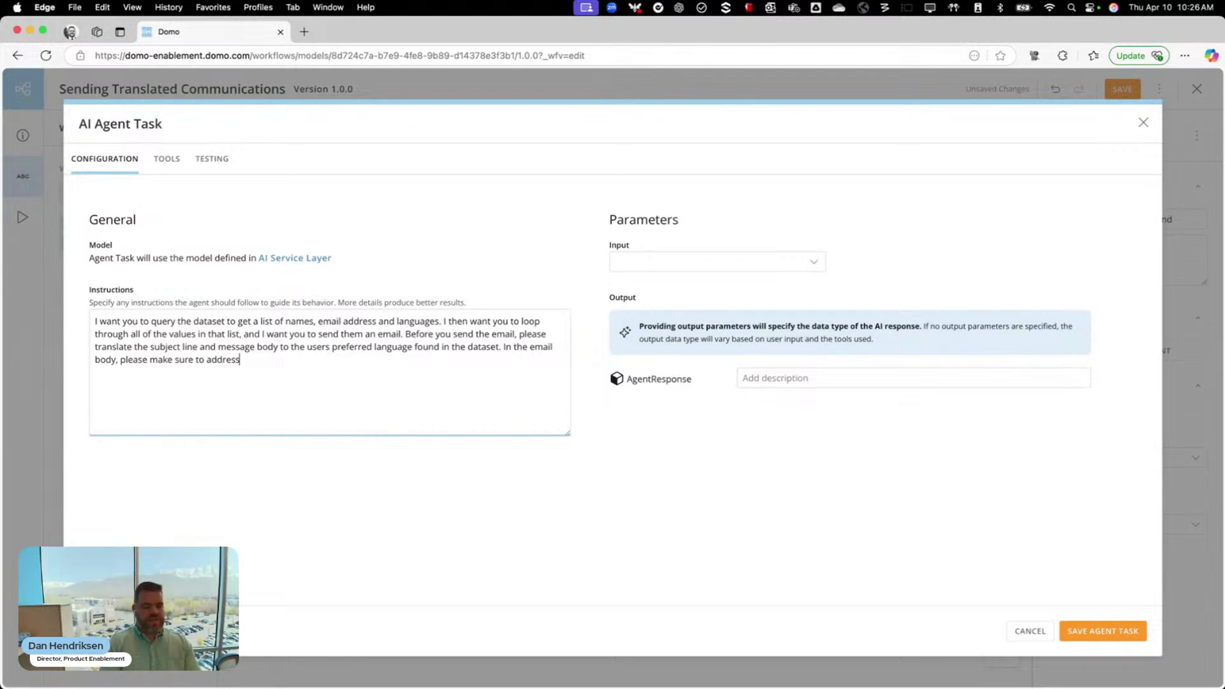
type(" the user by their first name")
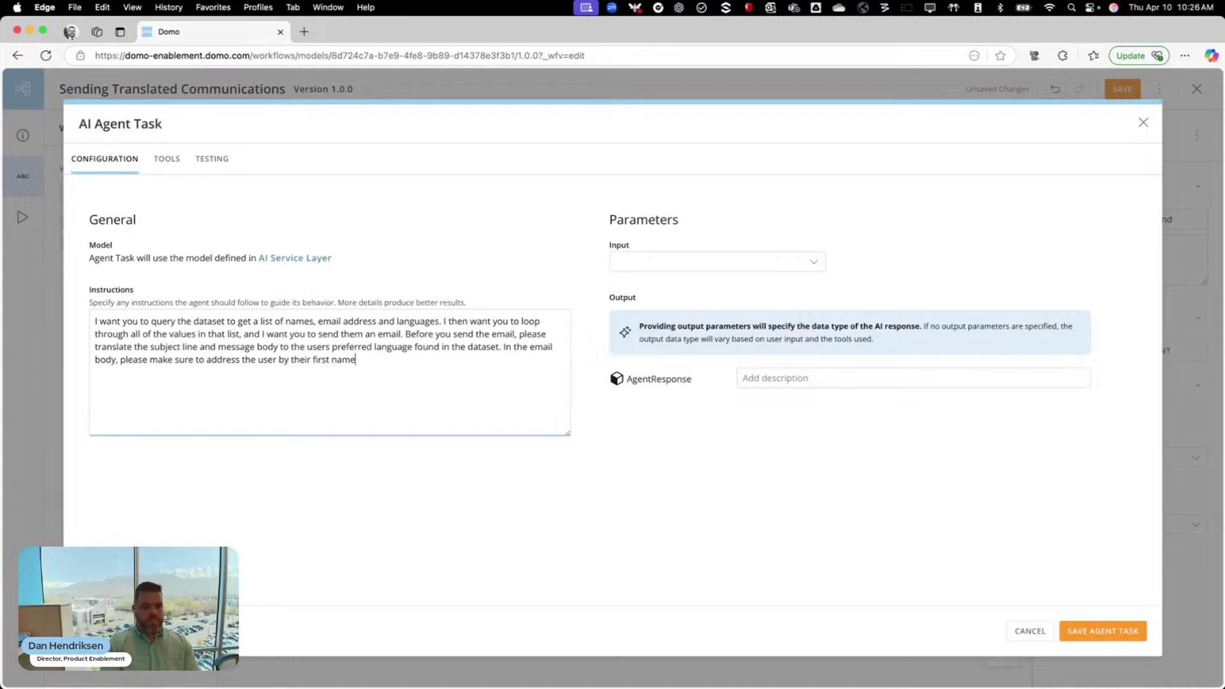
type(", then use the message body provided.")
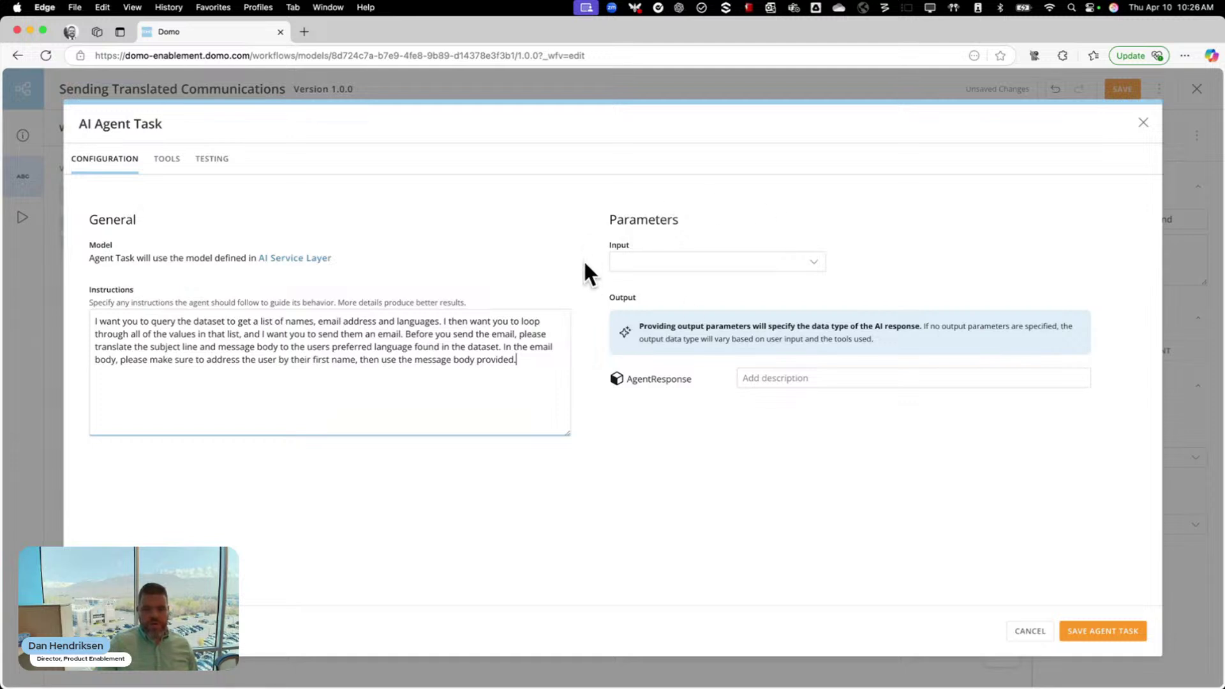
Set the agent input to custom text 'Subject Line:' followed by the Subject_Line variable
left_click(744, 276)
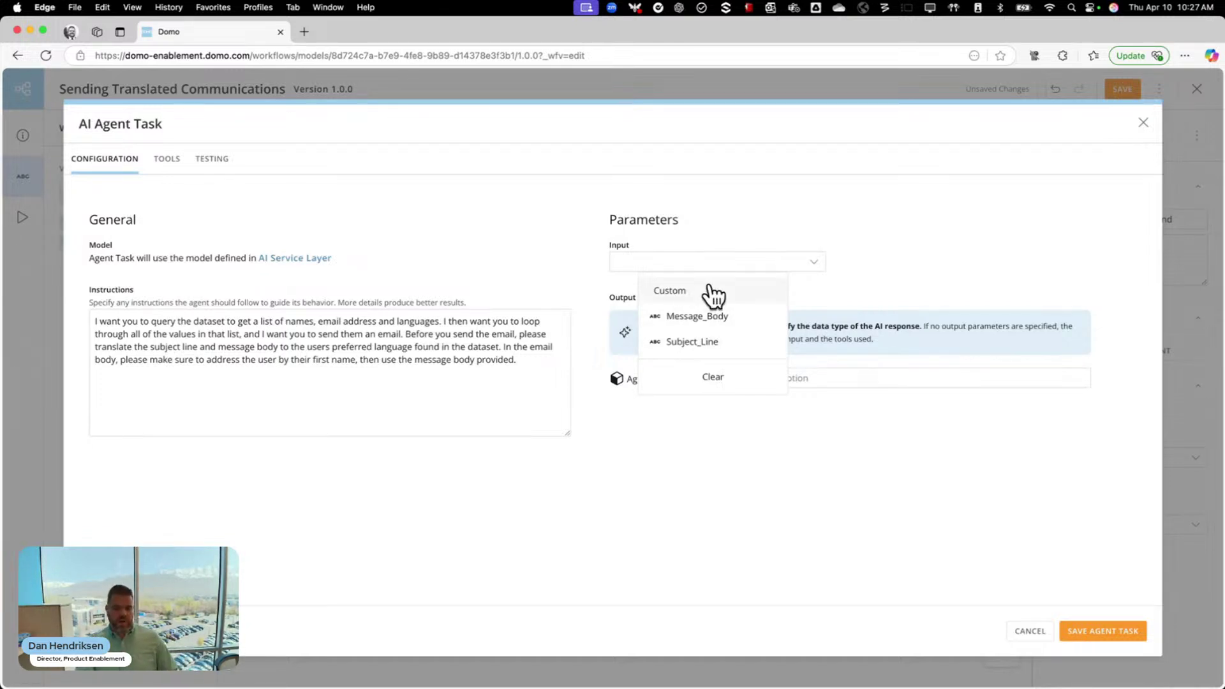
left_click(708, 292)
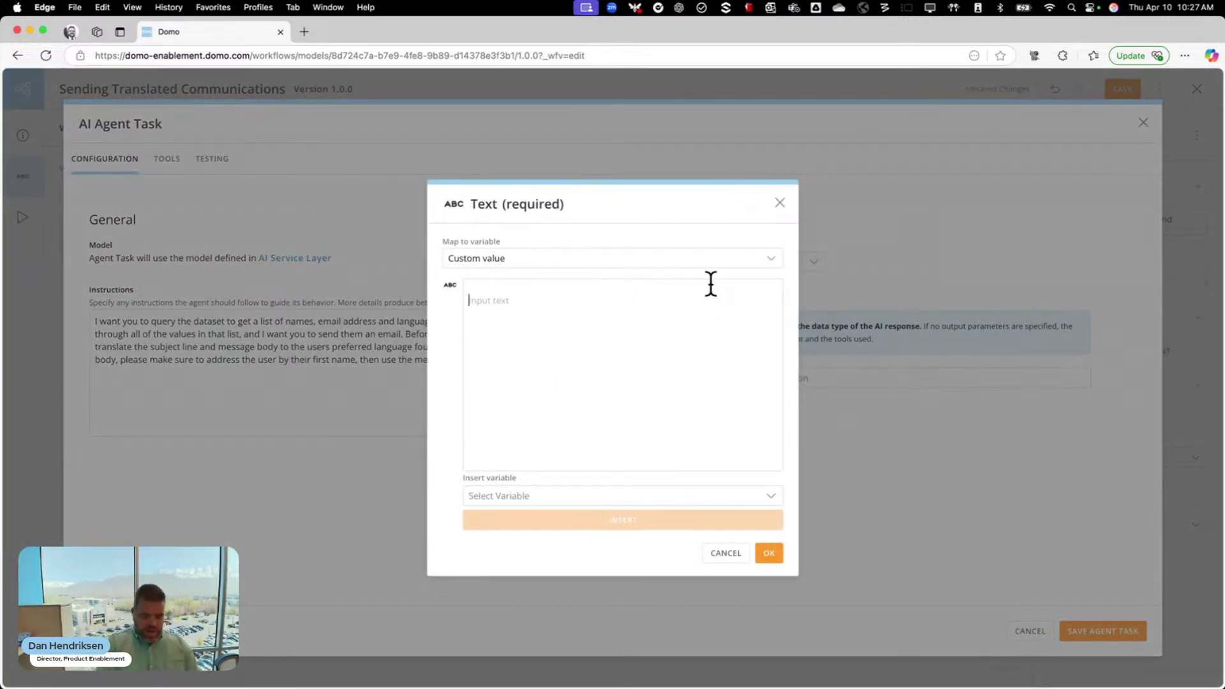
type("Subject Line:")
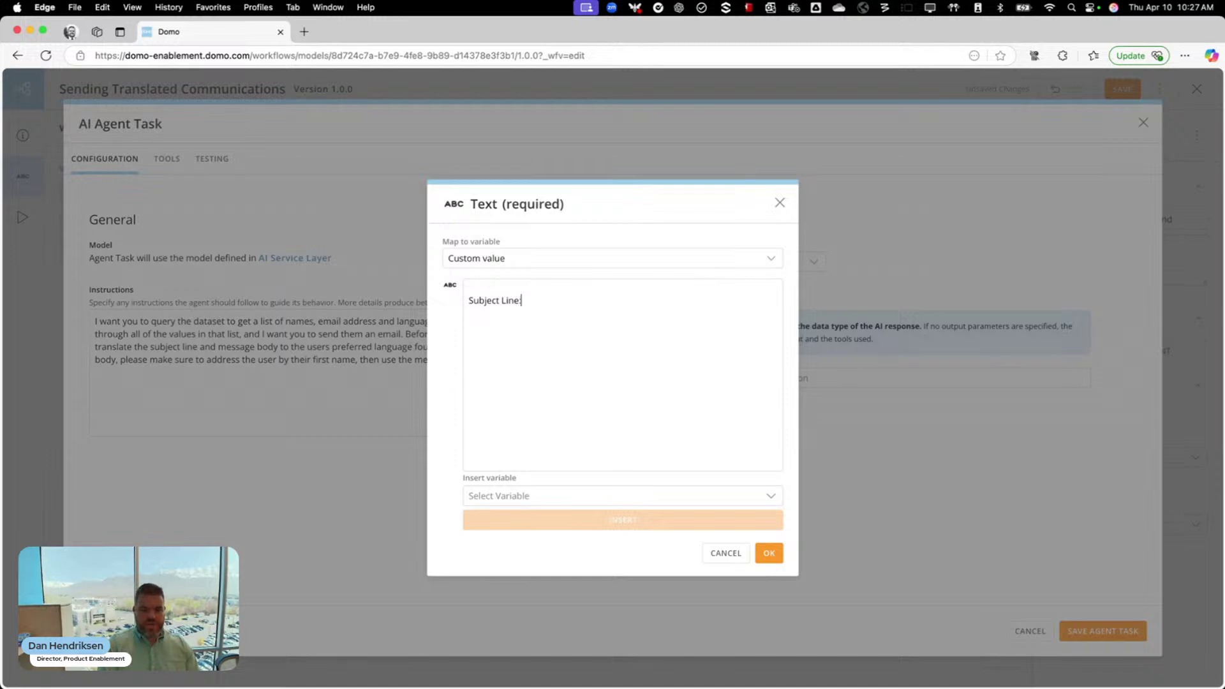
left_click(622, 496)
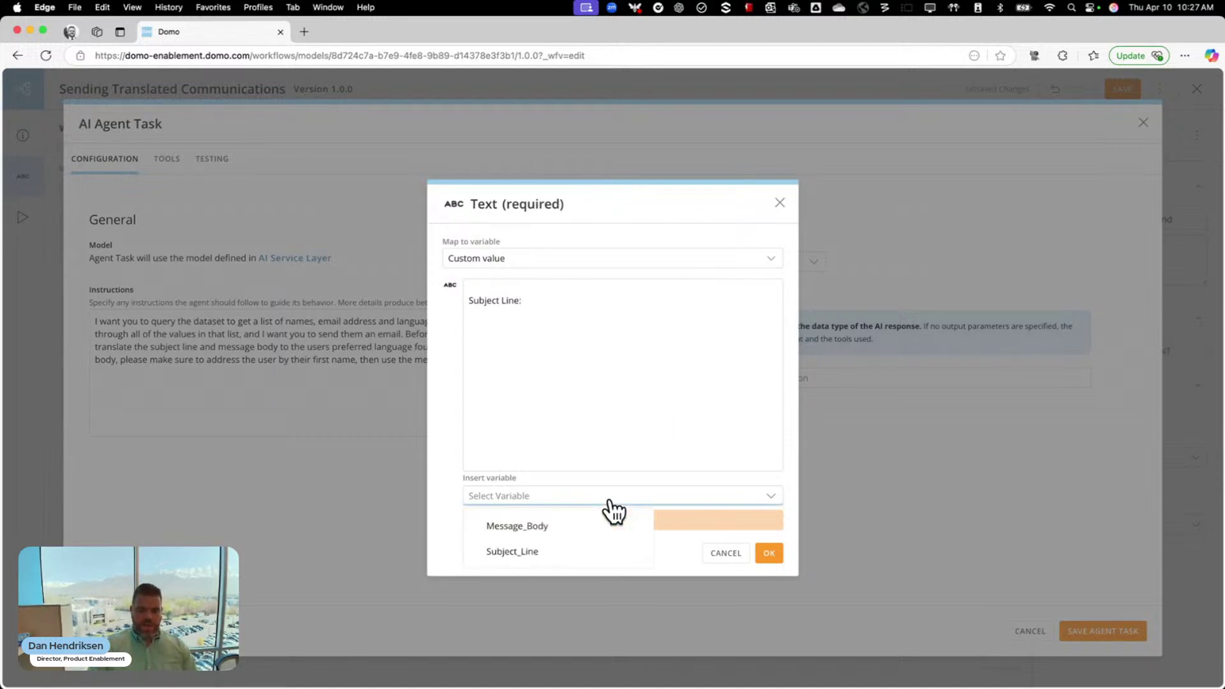
left_click(549, 552)
left_click(580, 520)
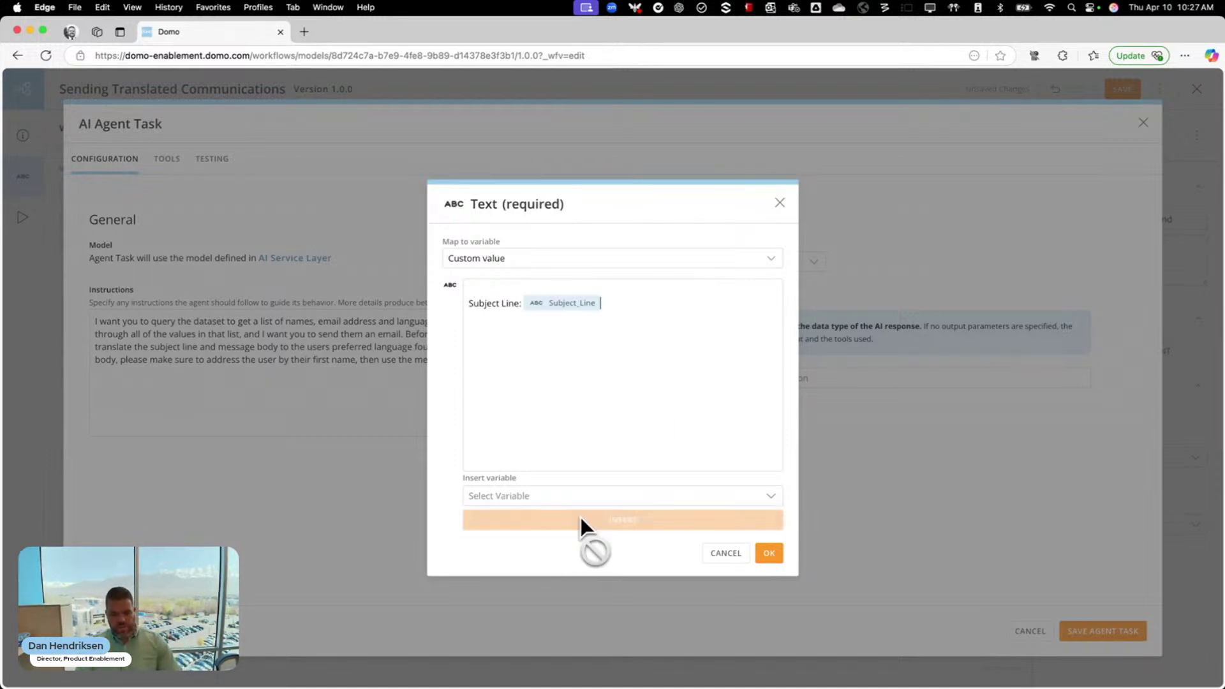
Add a 'Message body:' line with the Message_Body variable and confirm the custom input
key("Return")
type("M")
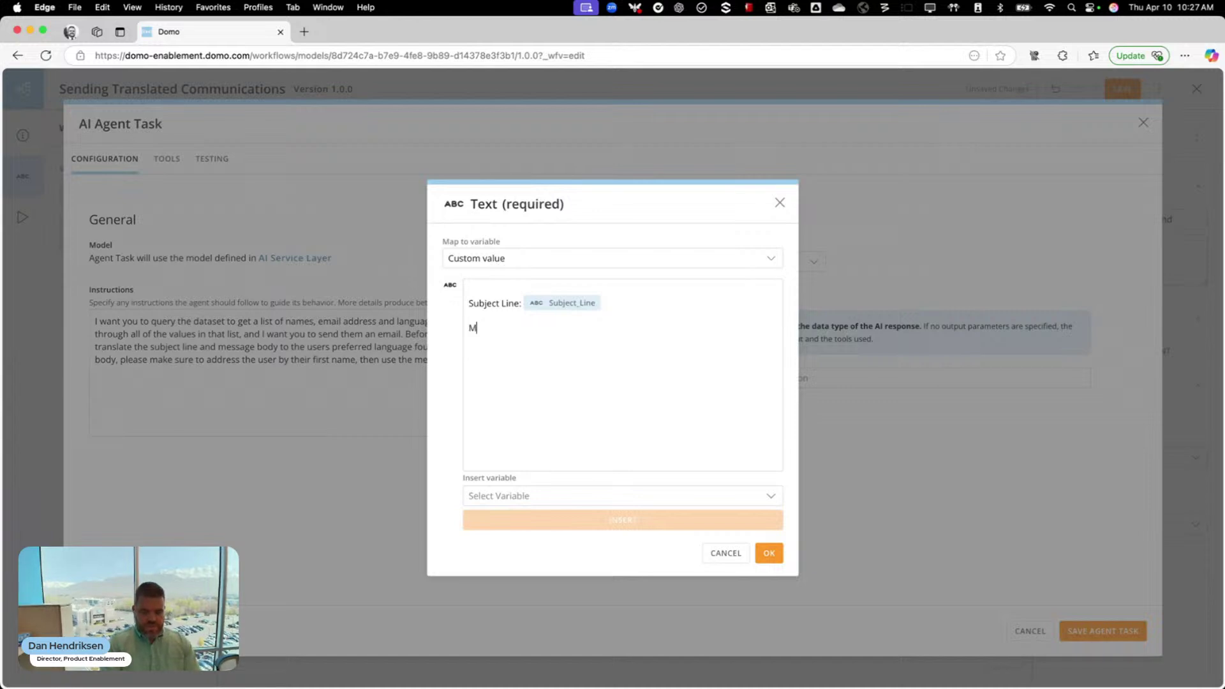
type("essage body:")
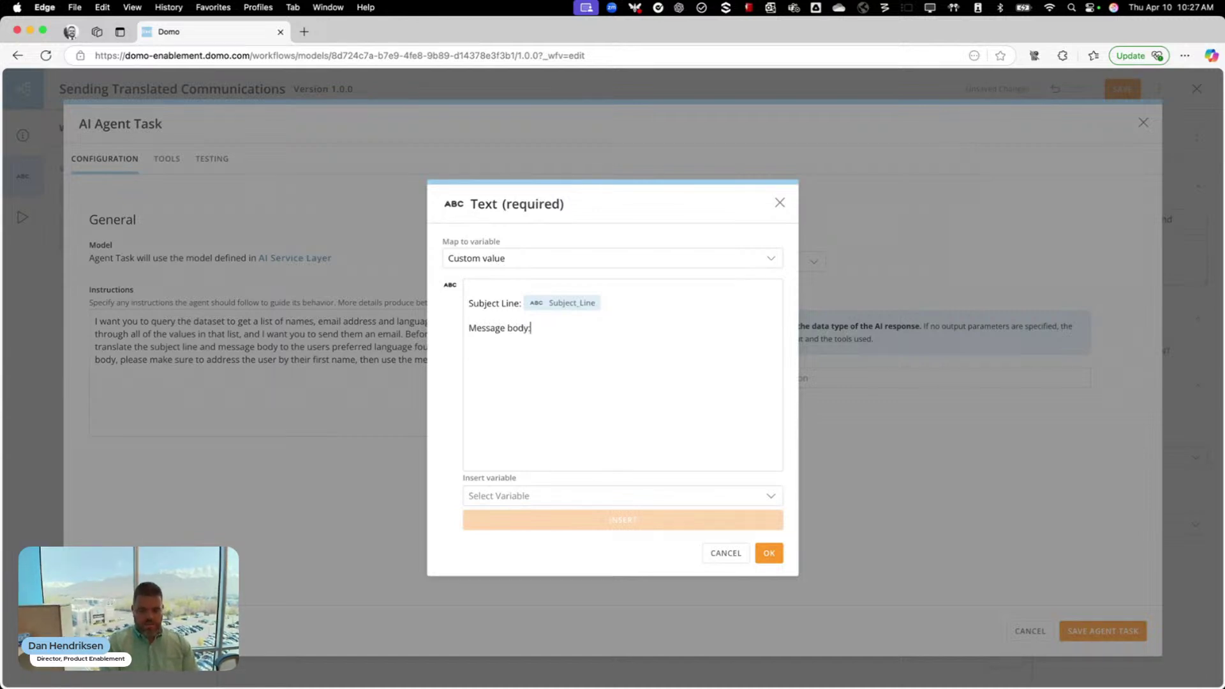
left_click(621, 497)
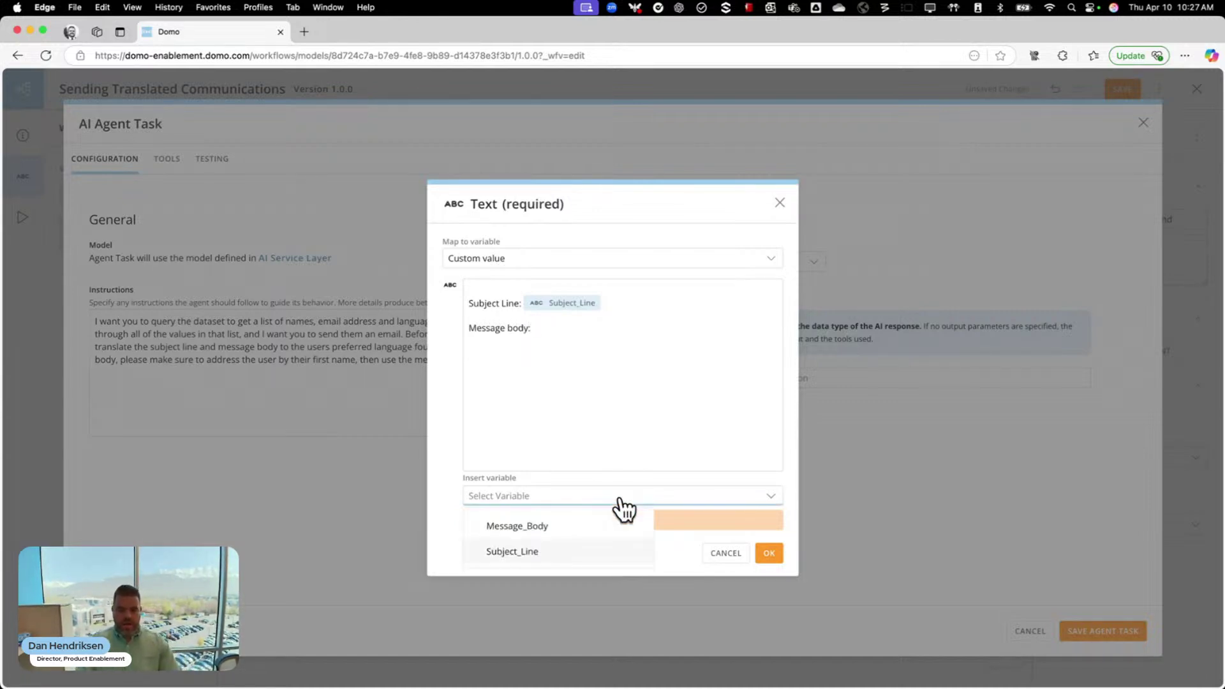
left_click(517, 527)
left_click(599, 521)
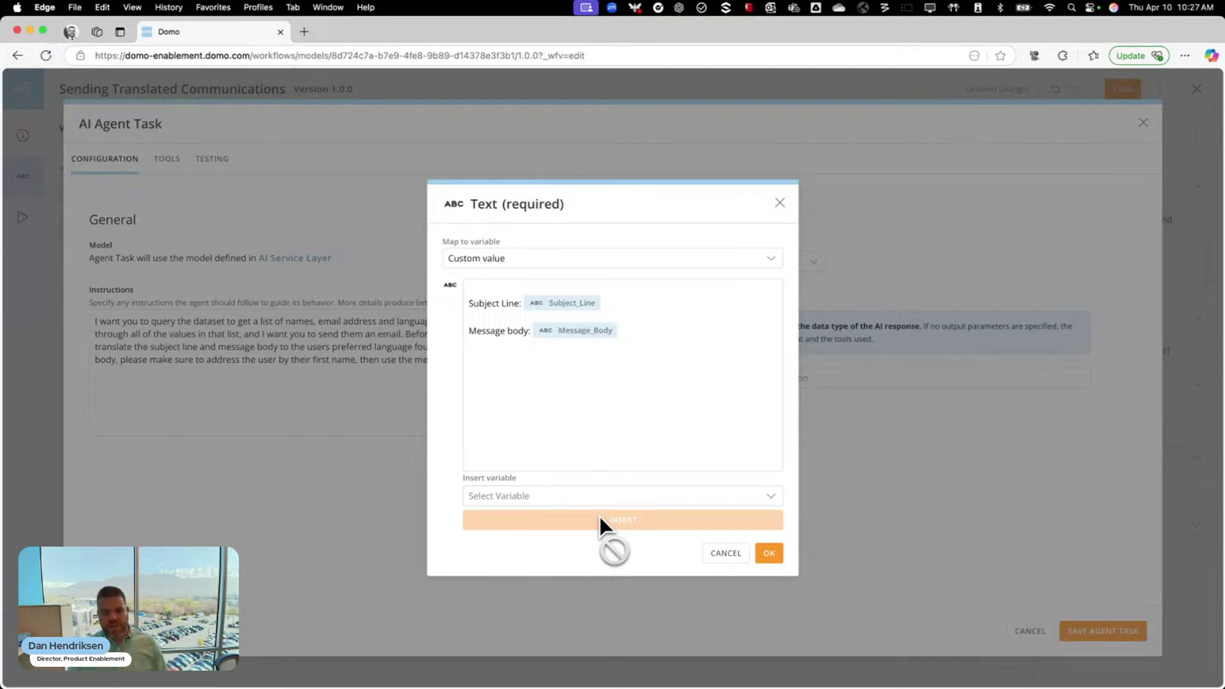
left_click(762, 554)
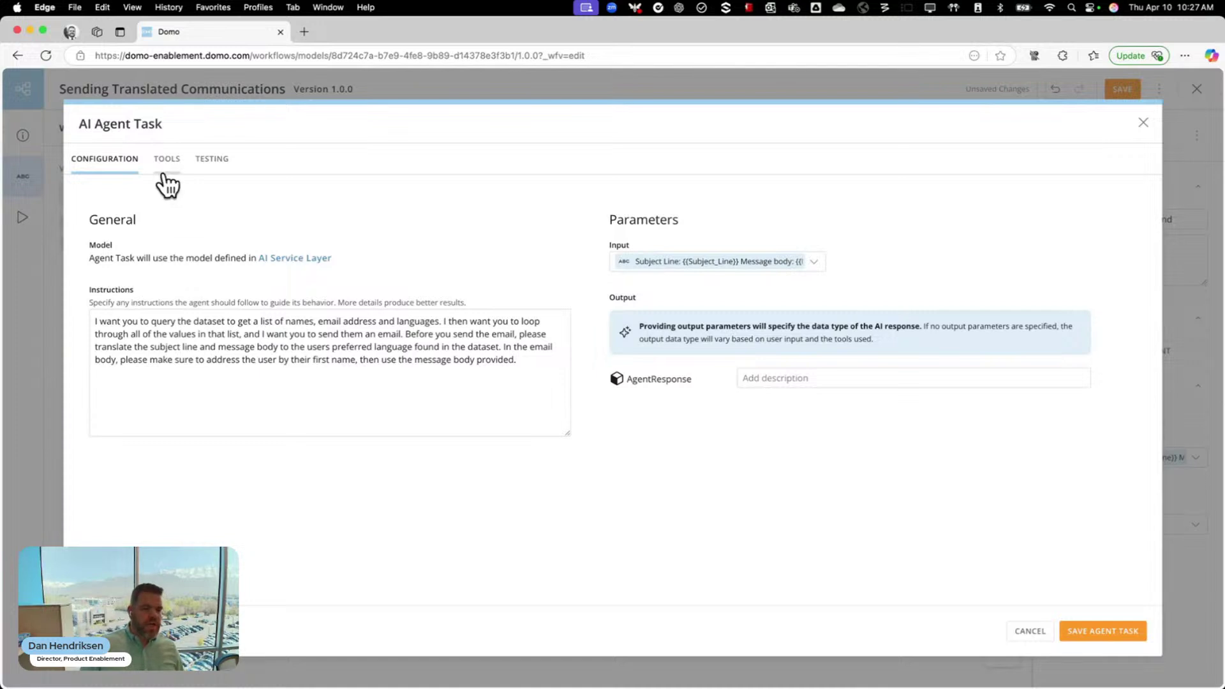
Search 'query' and add Query With SQL from the Domo Datasets package as an agent tool
left_click(167, 161)
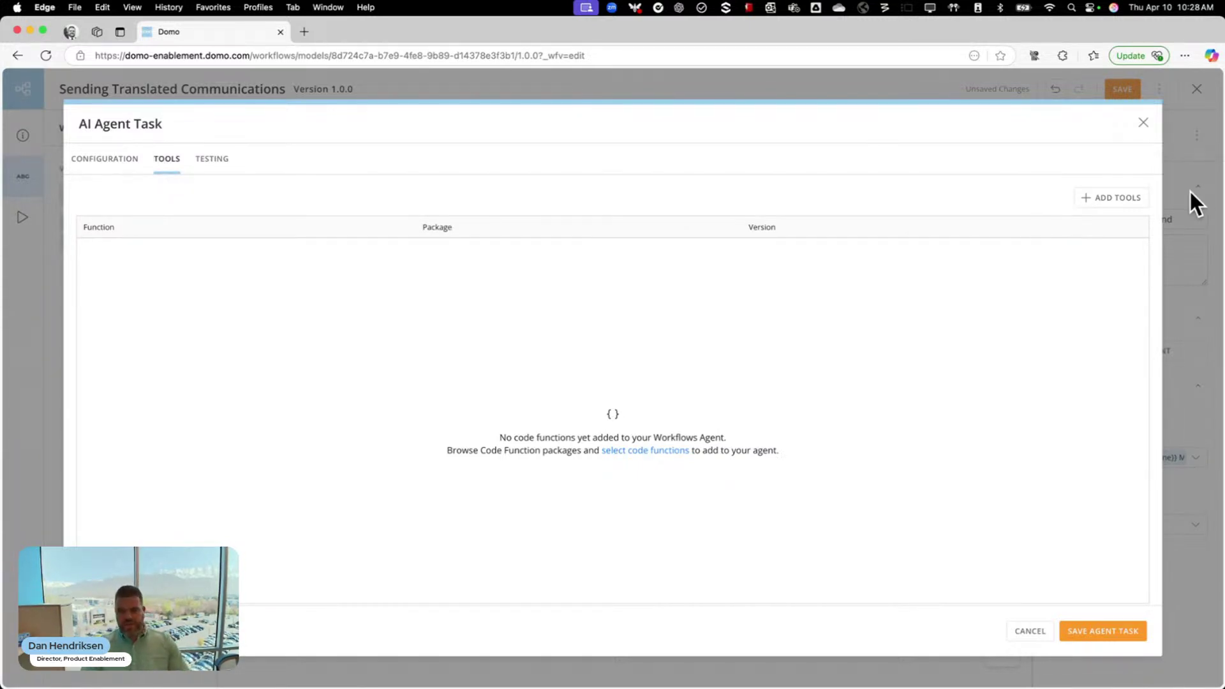
left_click(1118, 199)
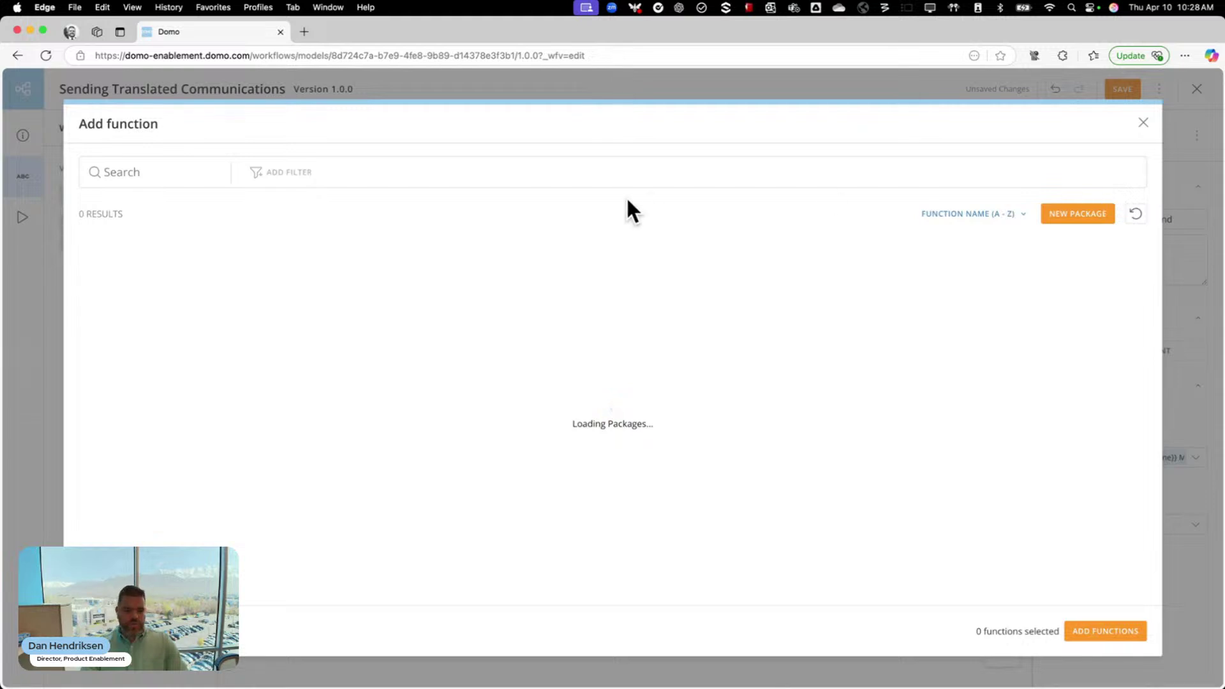
left_click(167, 170)
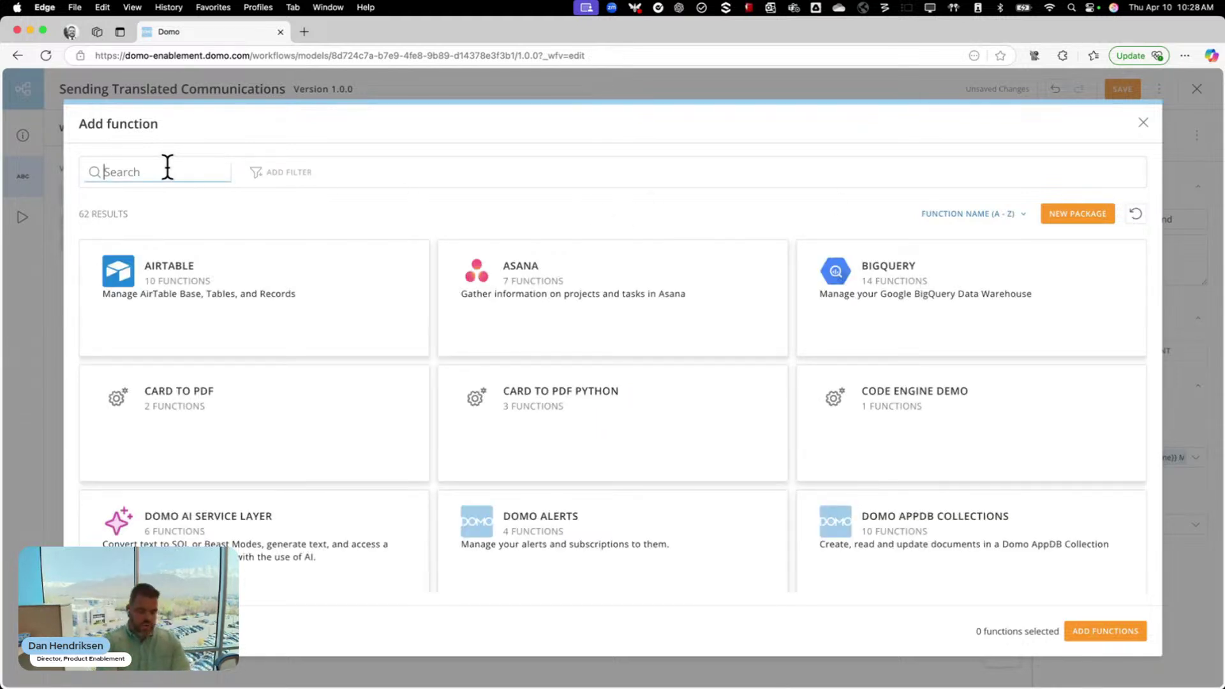
type("query")
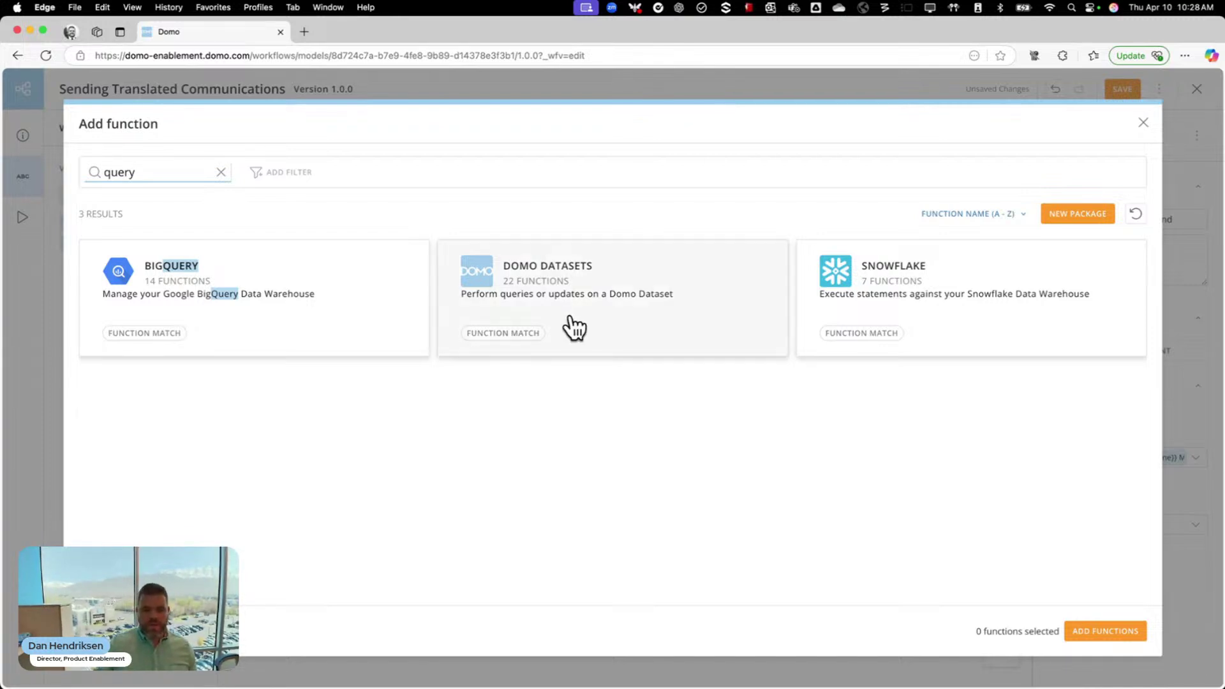
left_click(579, 297)
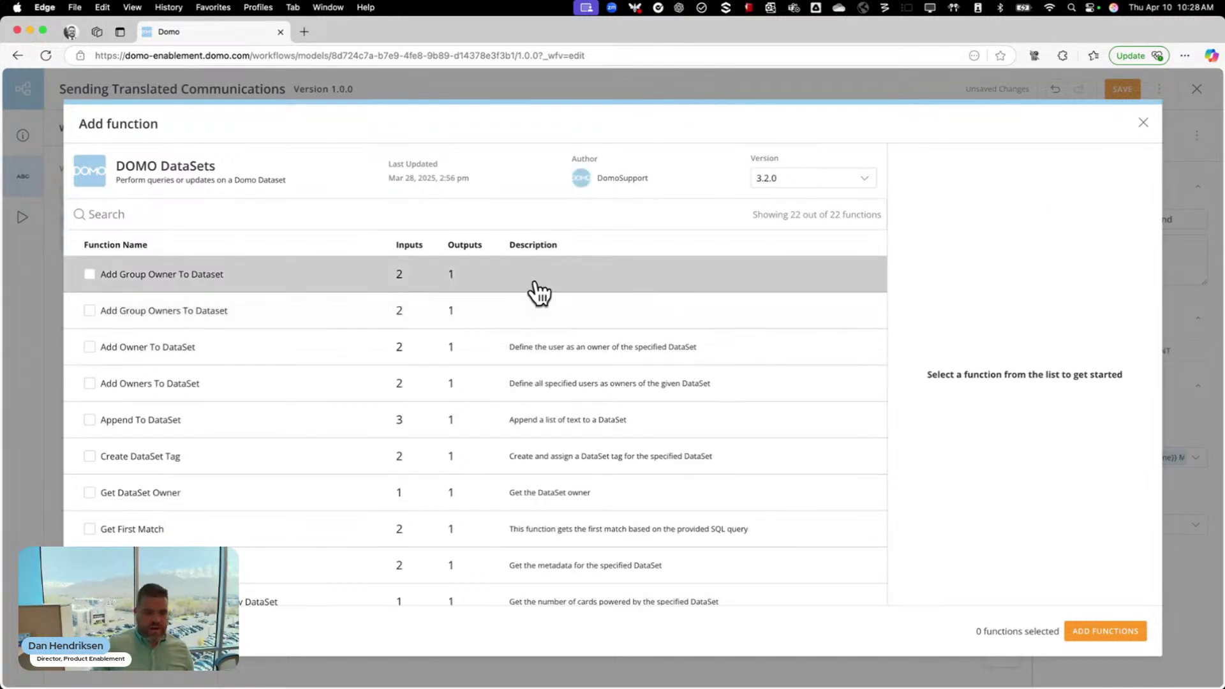
scroll(261, 443, "down", 5)
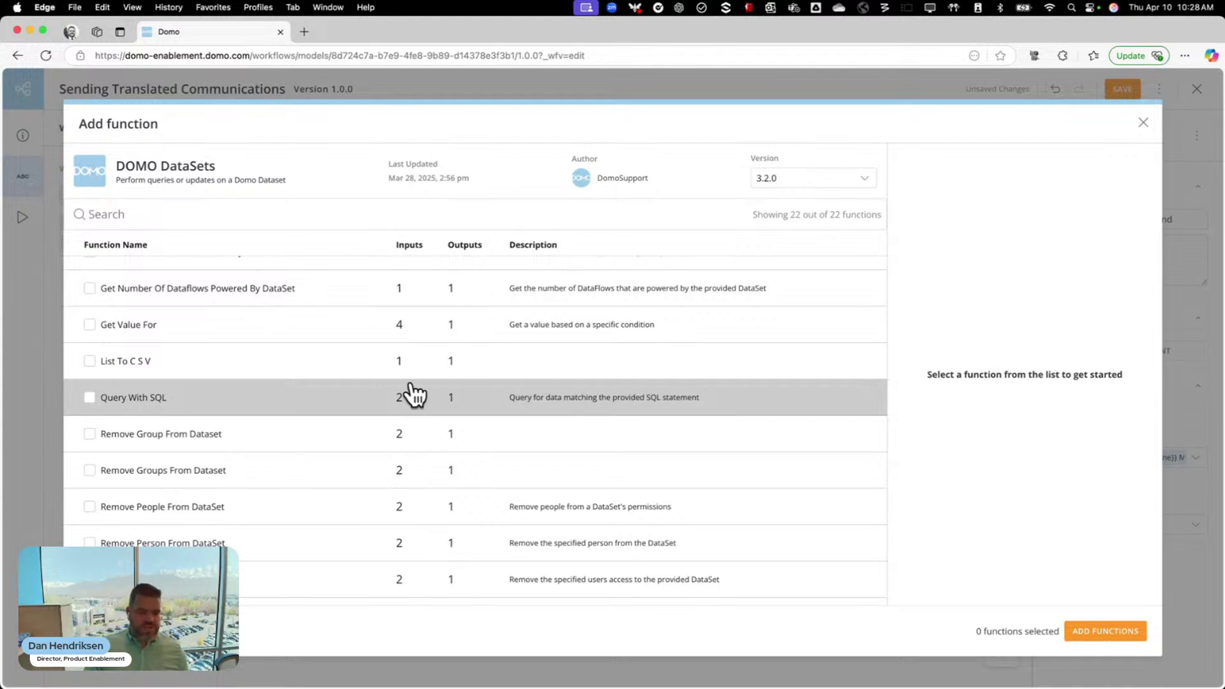
left_click(90, 398)
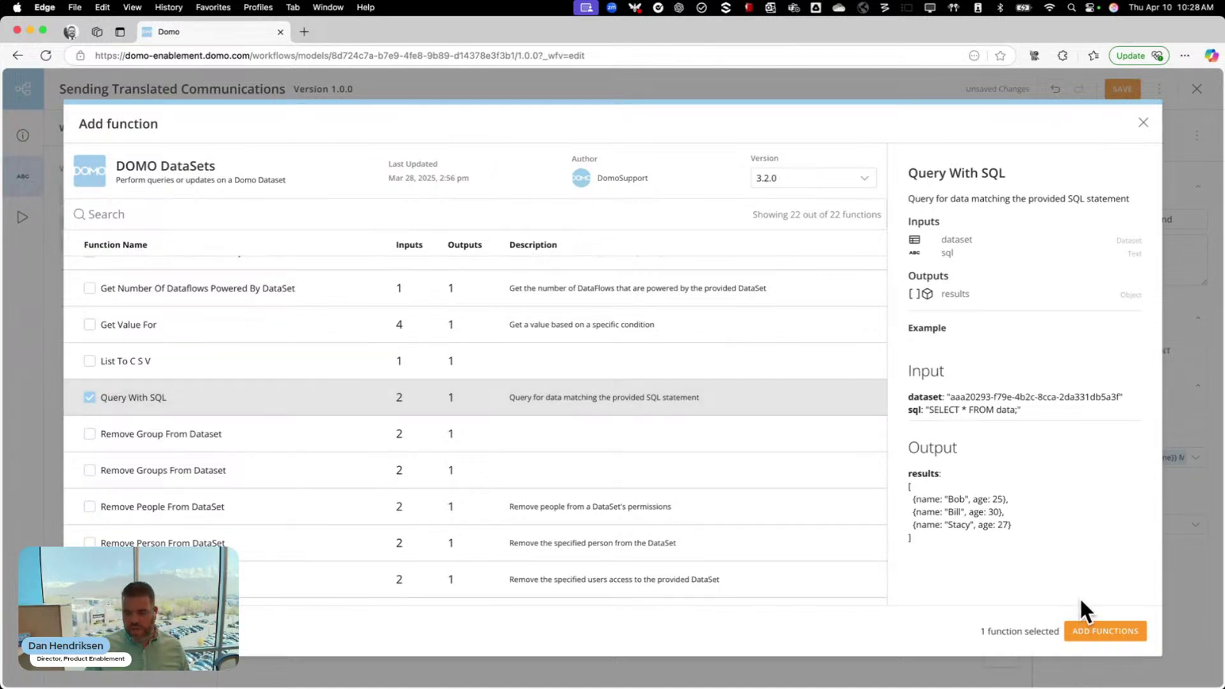
left_click(1092, 634)
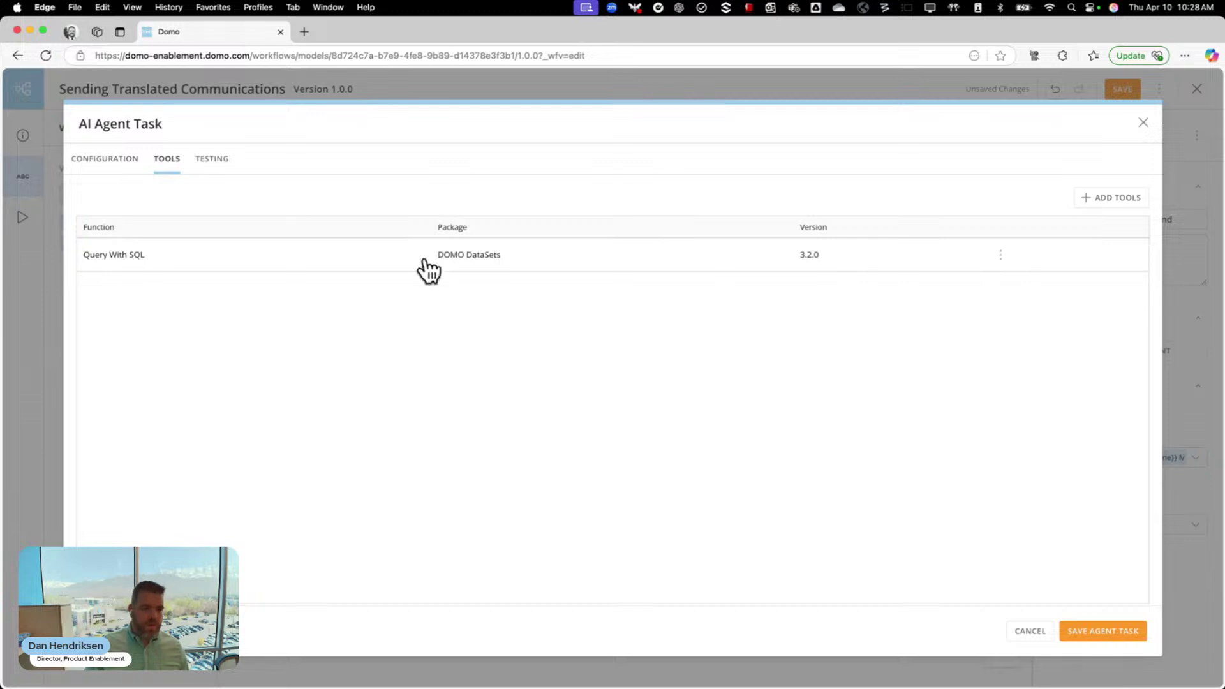
Search 'send' and add Send Email from DOMO Notifications as a second agent tool
left_click(1085, 200)
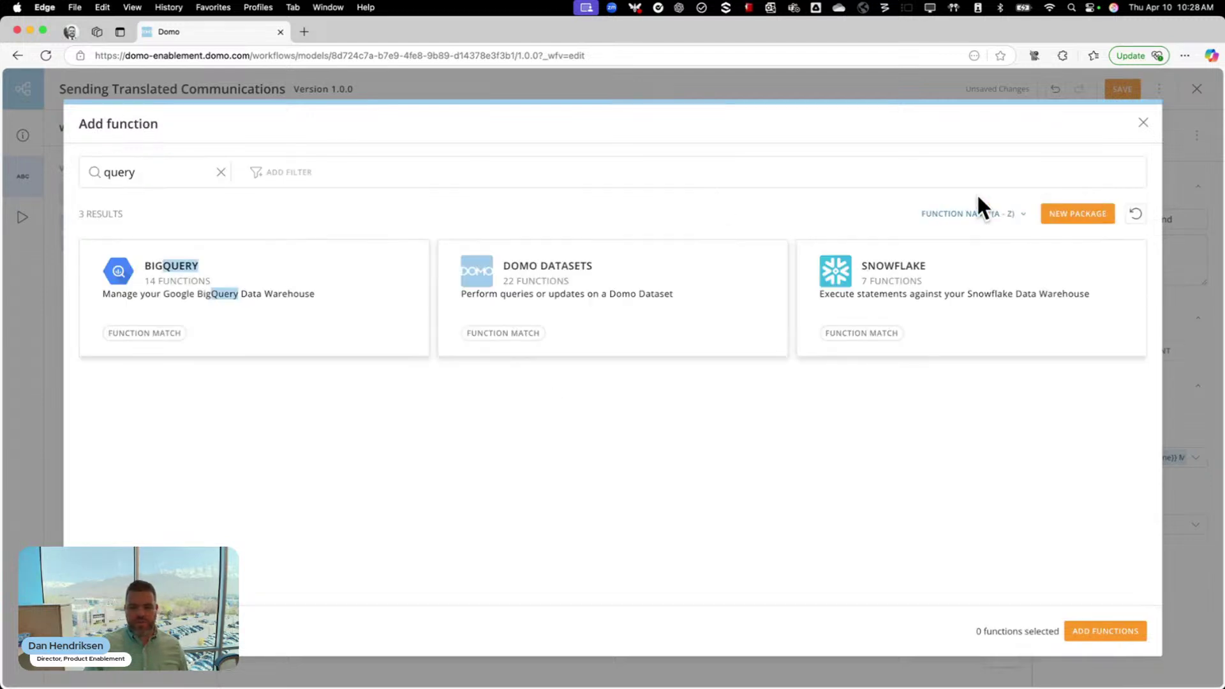
double_click(160, 172)
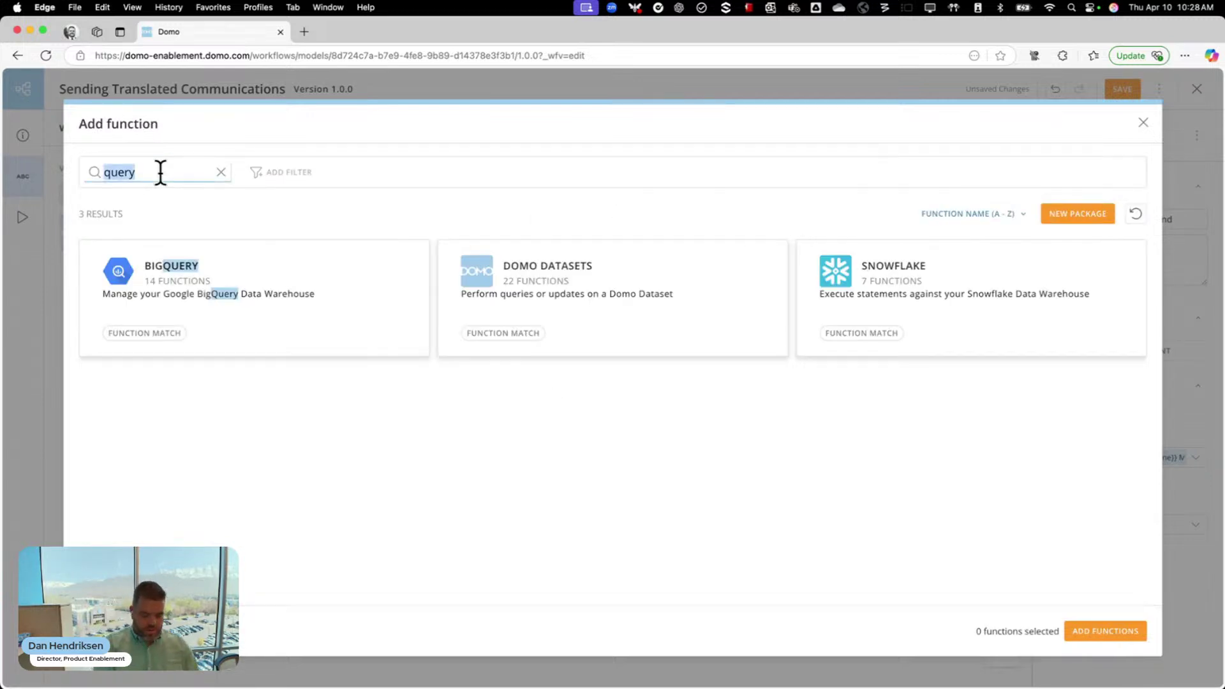
type("send")
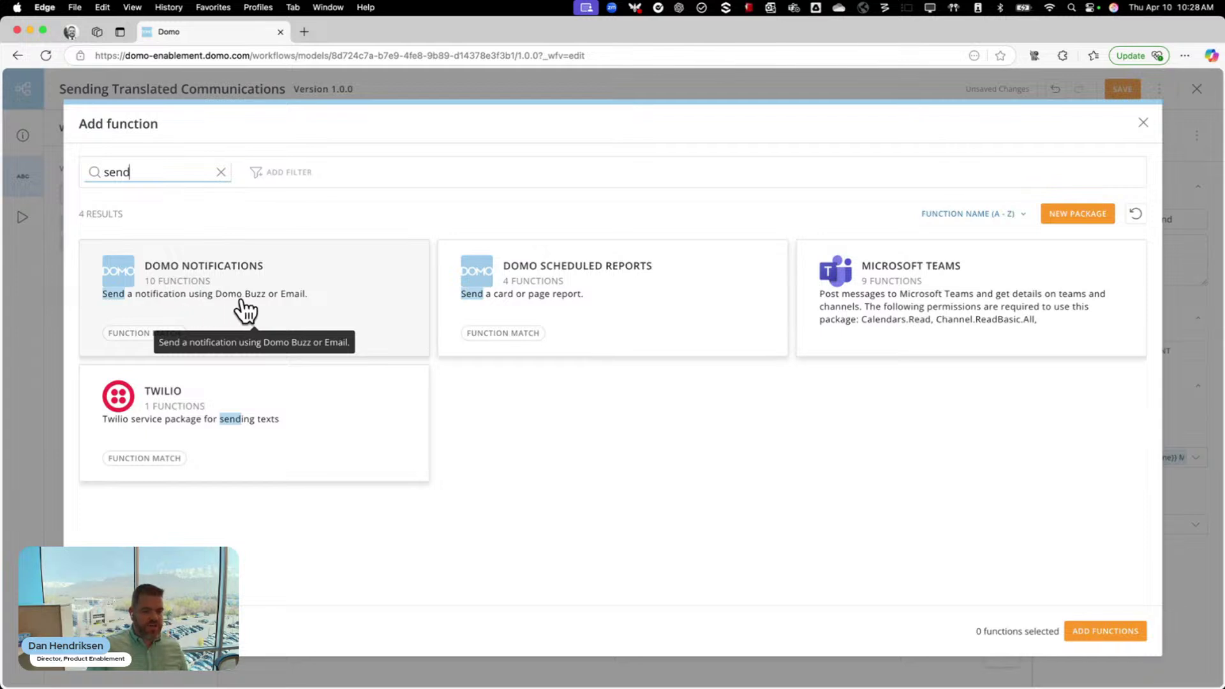
left_click(294, 312)
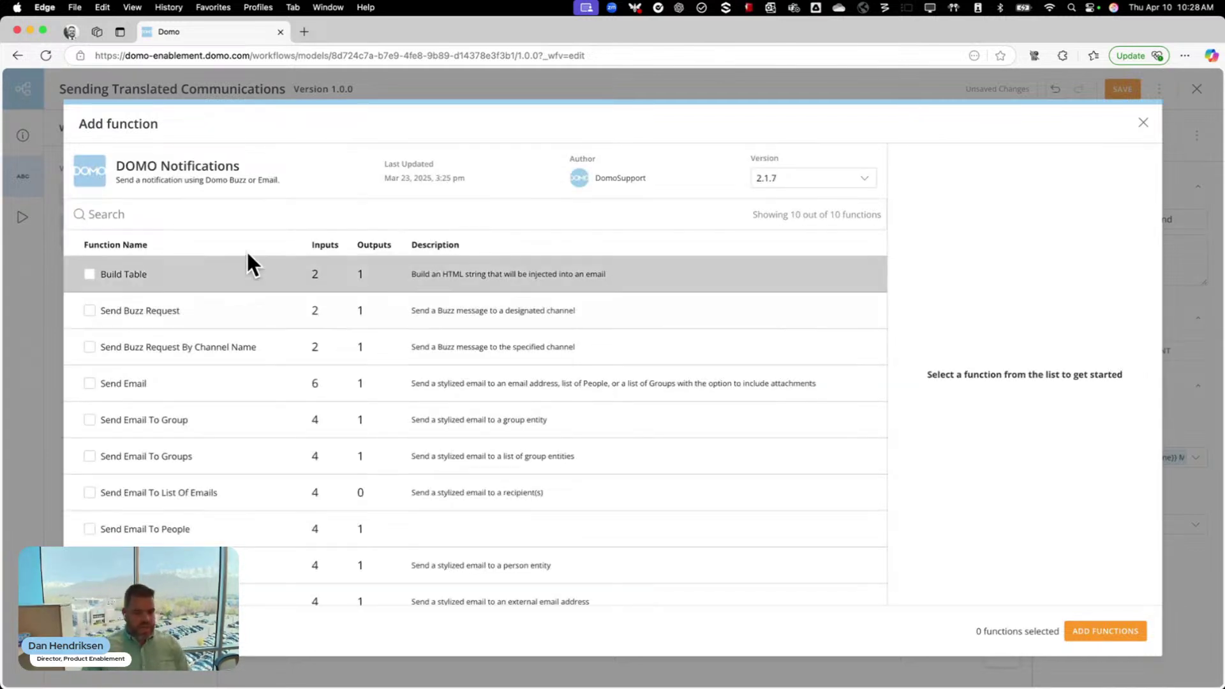
left_click(227, 387)
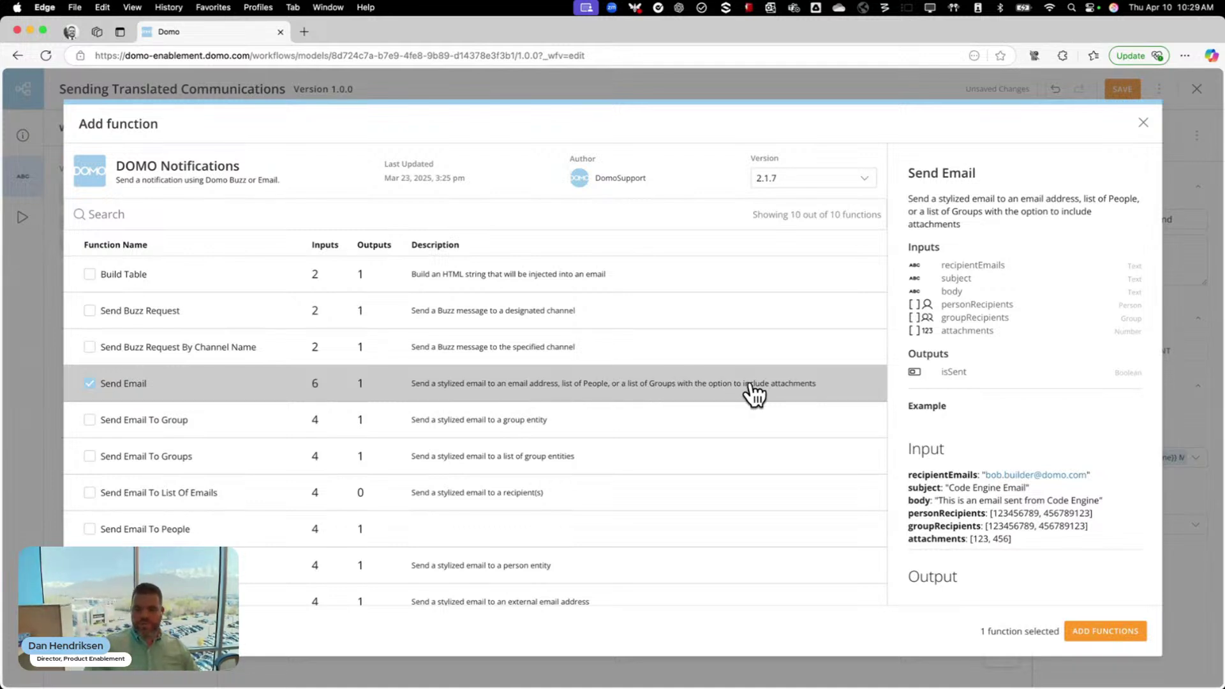
left_click(1088, 632)
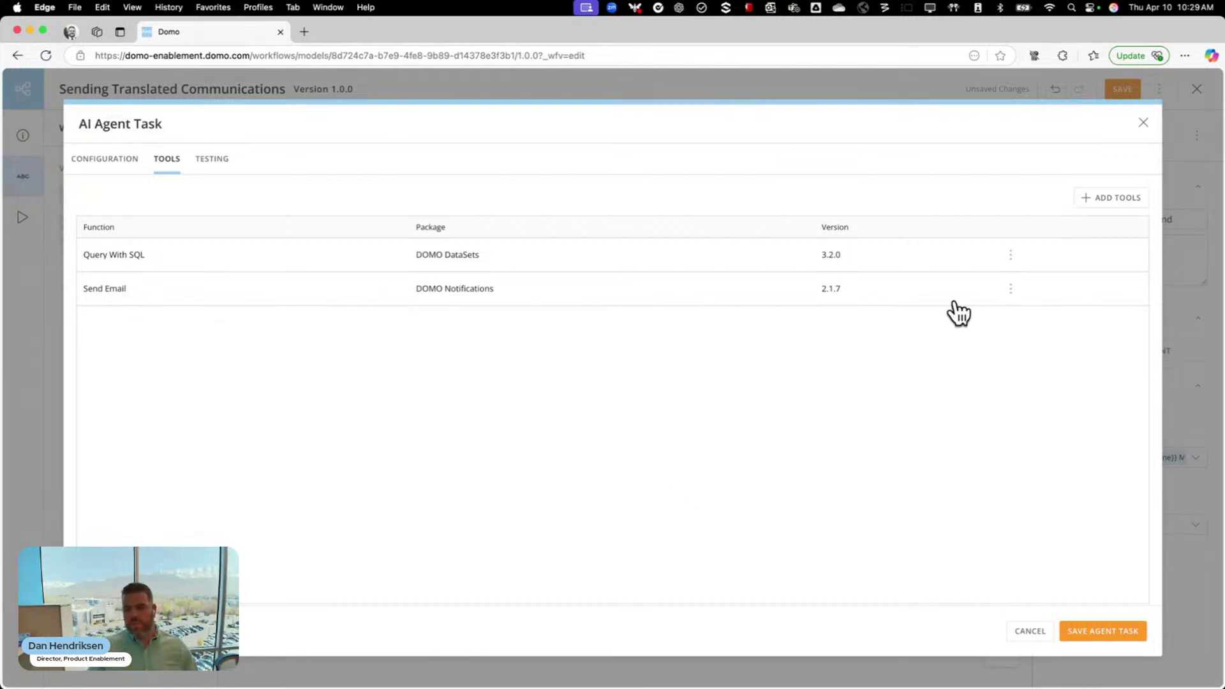
Search 'AI' and add Text Generation from DOMO AI Service Layer as a third agent tool
left_click(1090, 196)
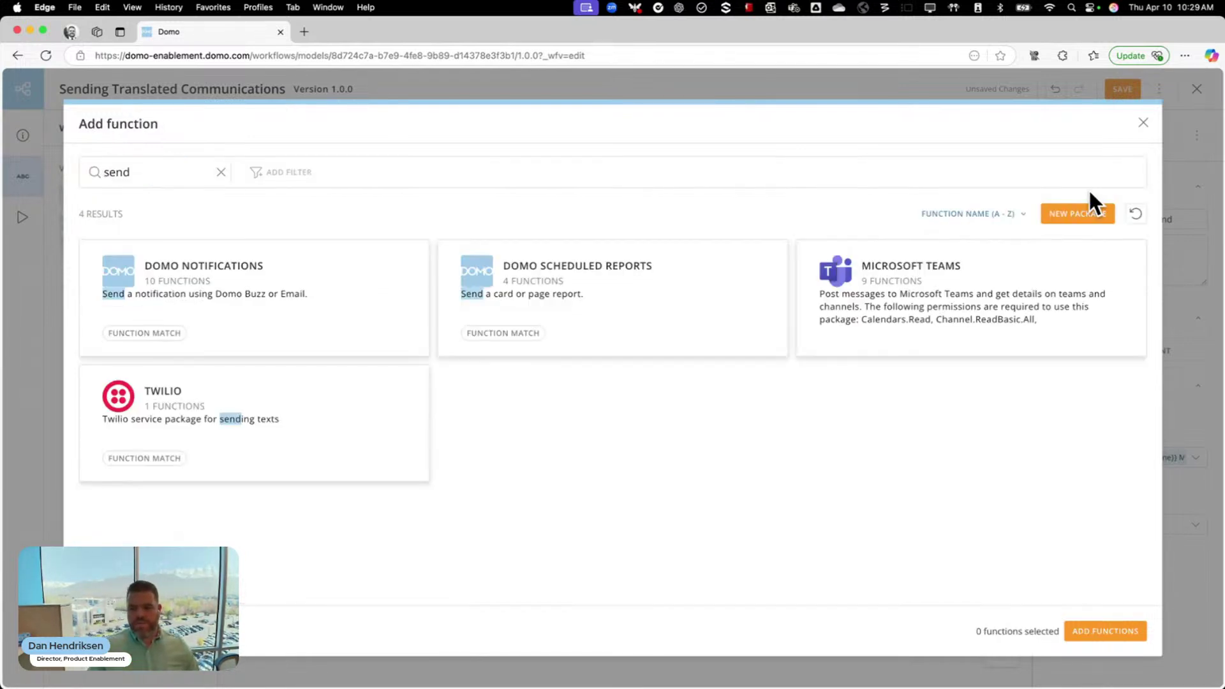
double_click(125, 170)
type("AI")
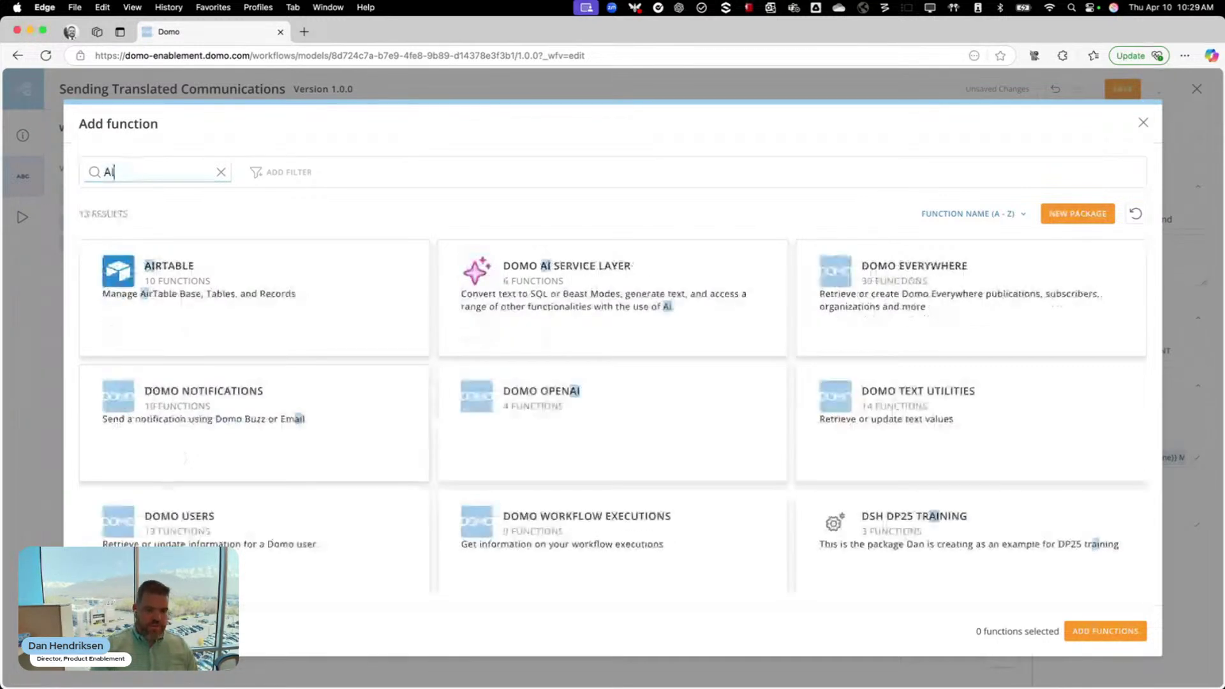
left_click(632, 290)
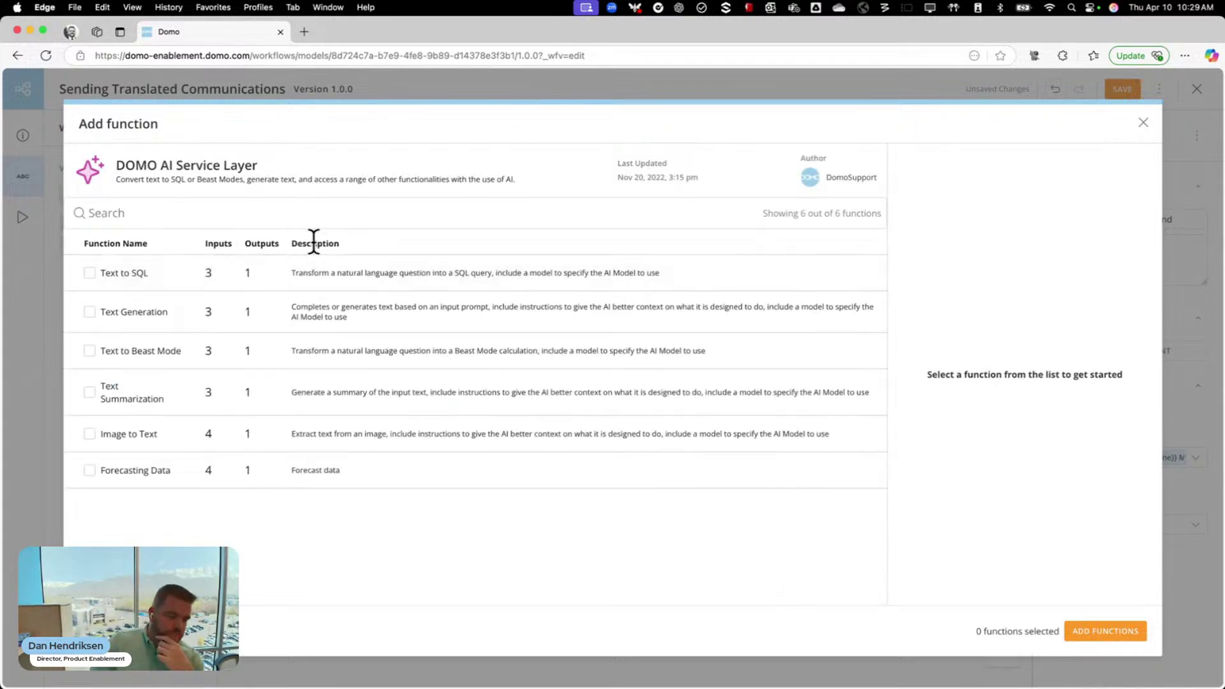
left_click(179, 315)
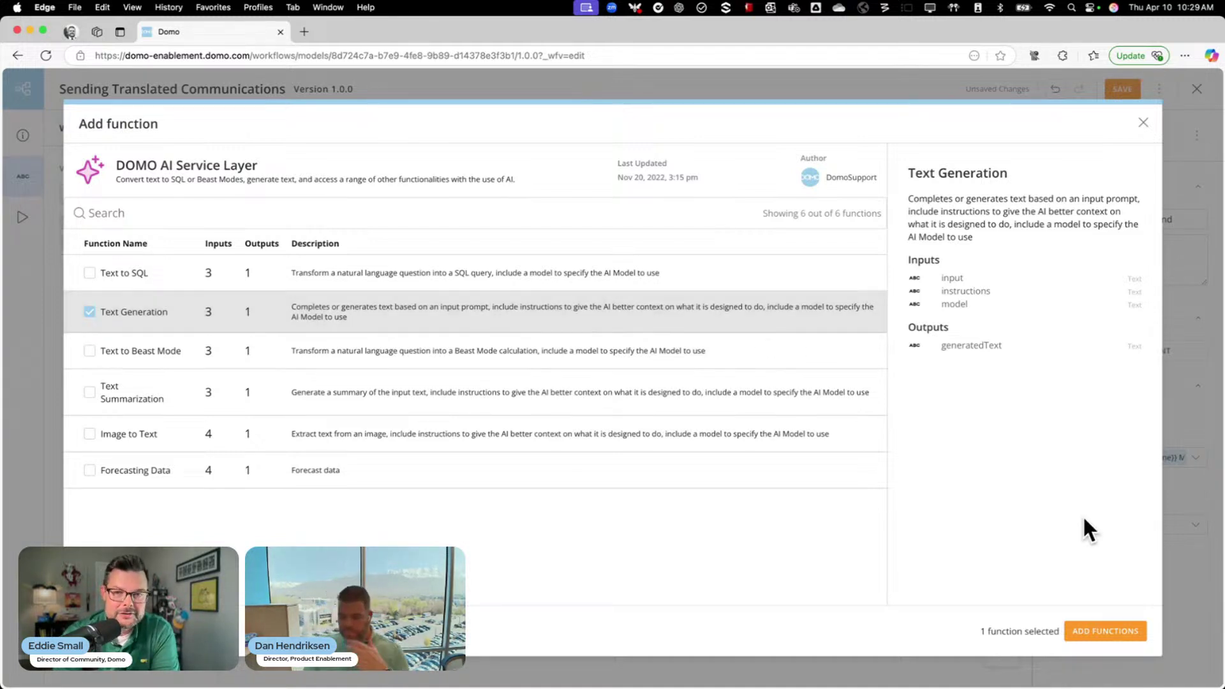
left_click(1095, 638)
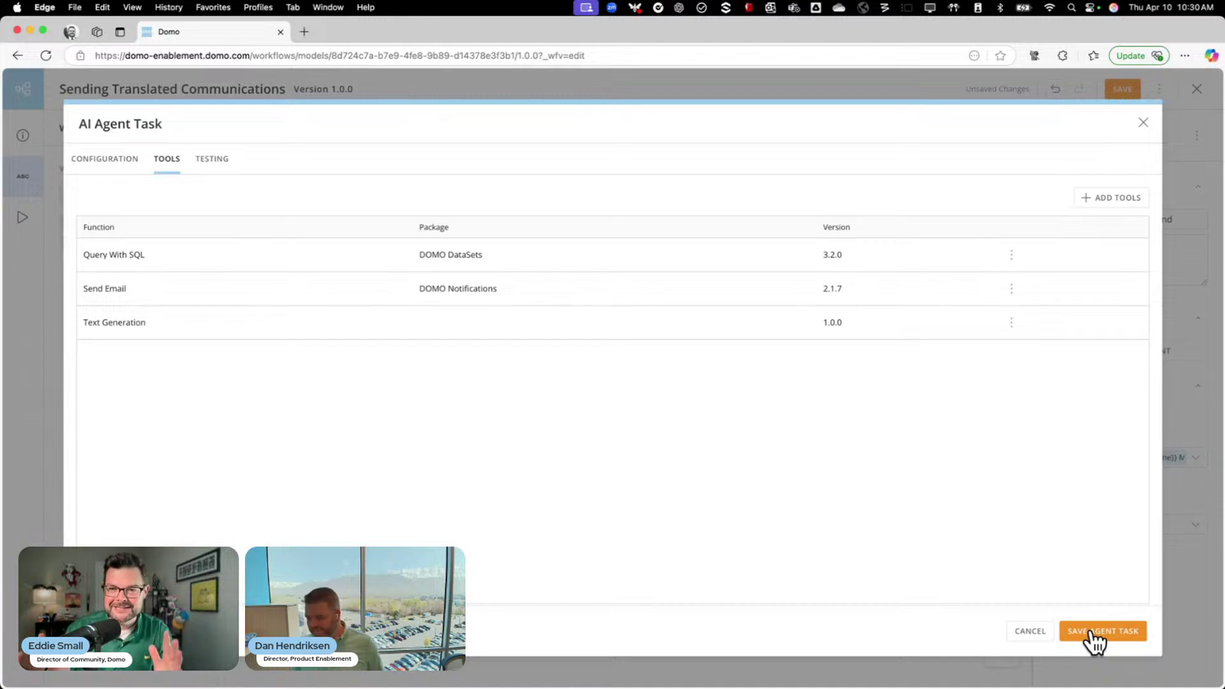
Review the agent's full instructions text on the Configuration tab
left_click(99, 165)
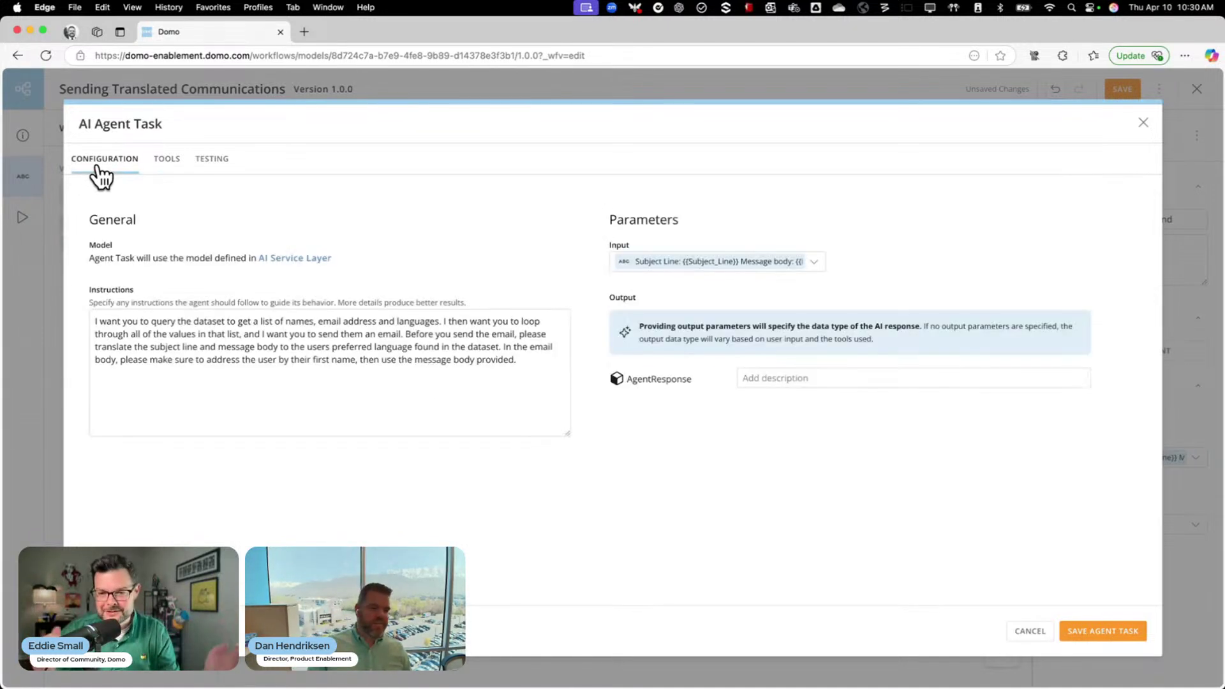
left_click_drag(530, 364, 220, 299)
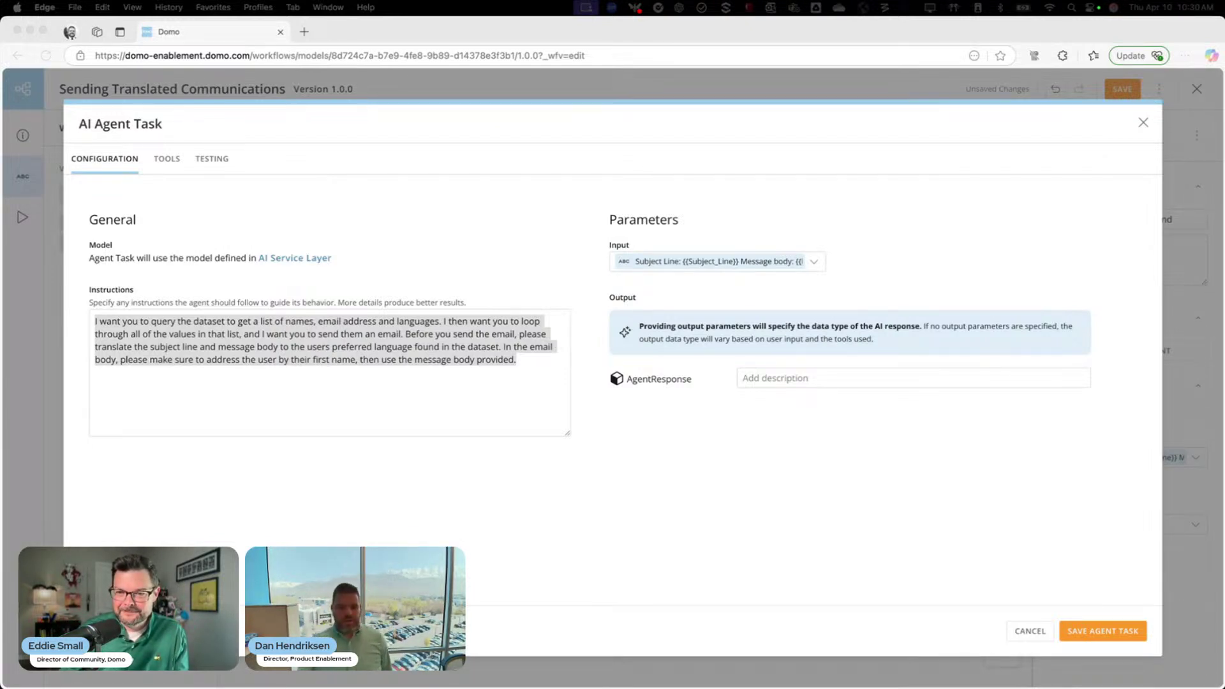
left_click(639, 548)
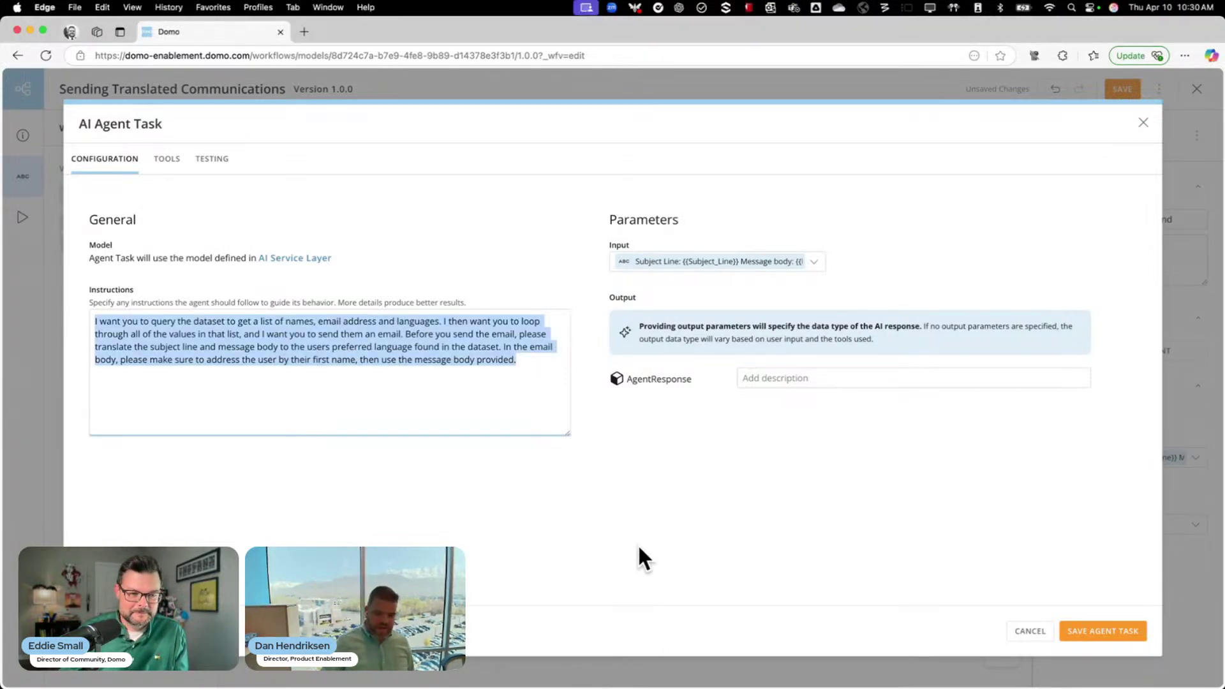
left_click(639, 547)
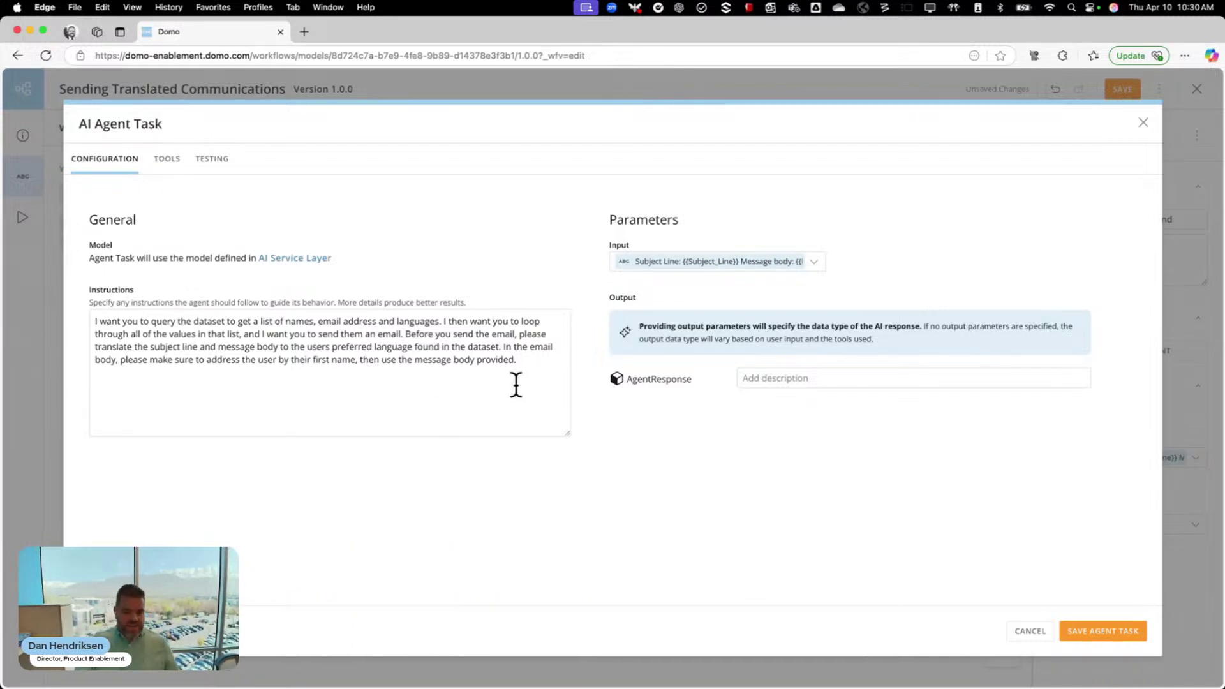
left_click(166, 160)
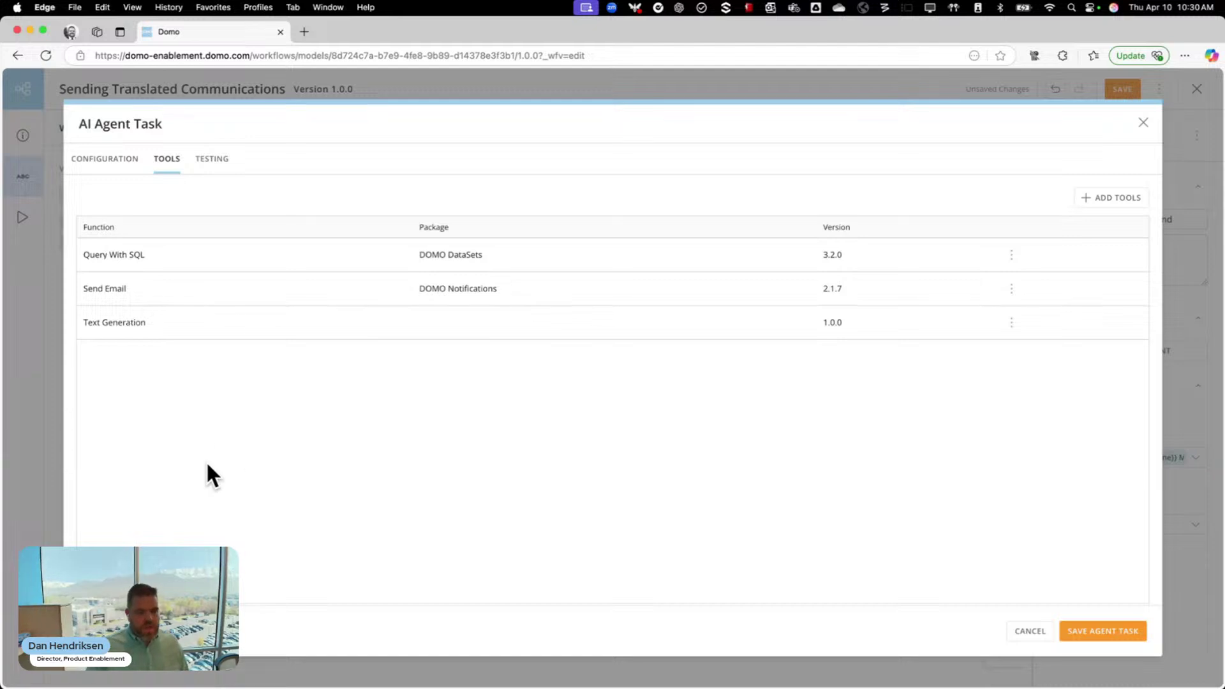
Open the Query With SQL tool's details to view its dataset, sql and results parameters
left_click(293, 257)
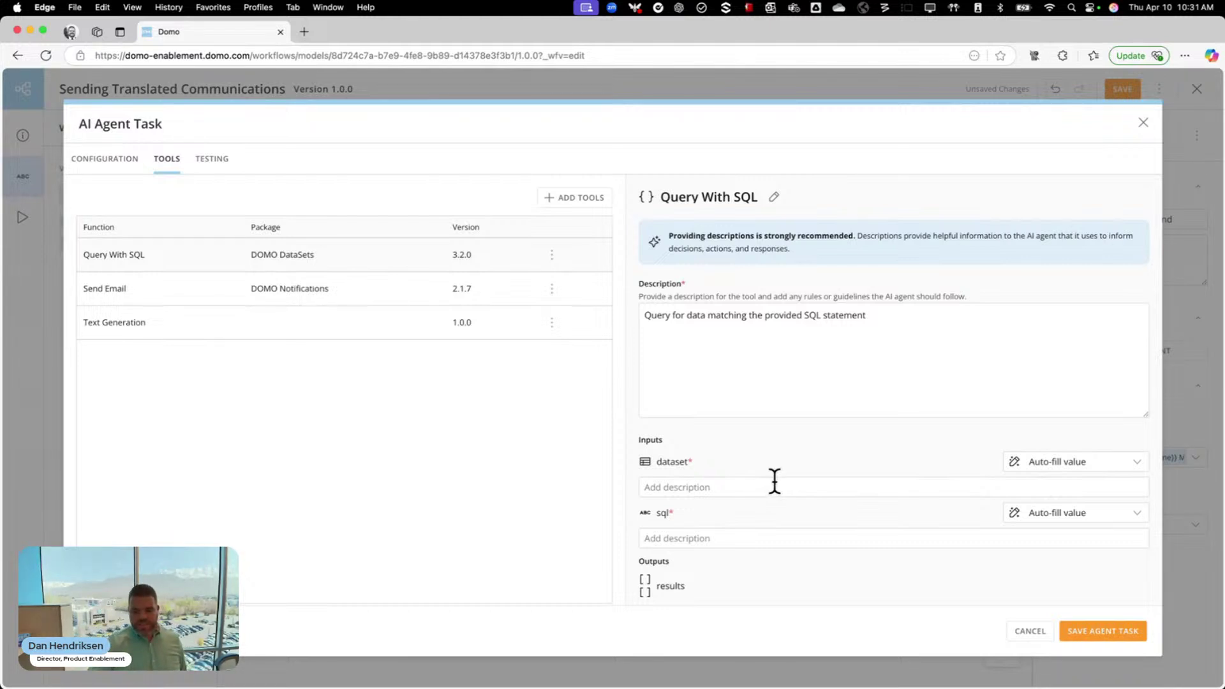
Set the Query With SQL dataset input to the custom dataset 'Email Distribution List - AI Webinar'
left_click(1091, 463)
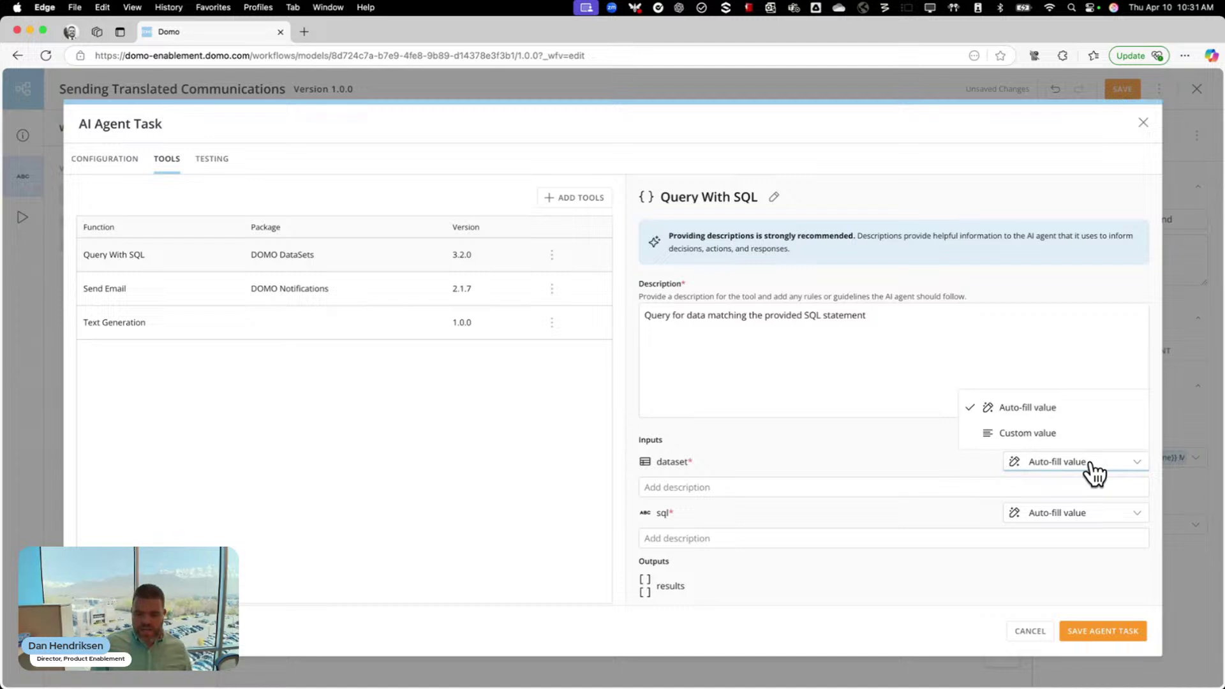
left_click(1036, 435)
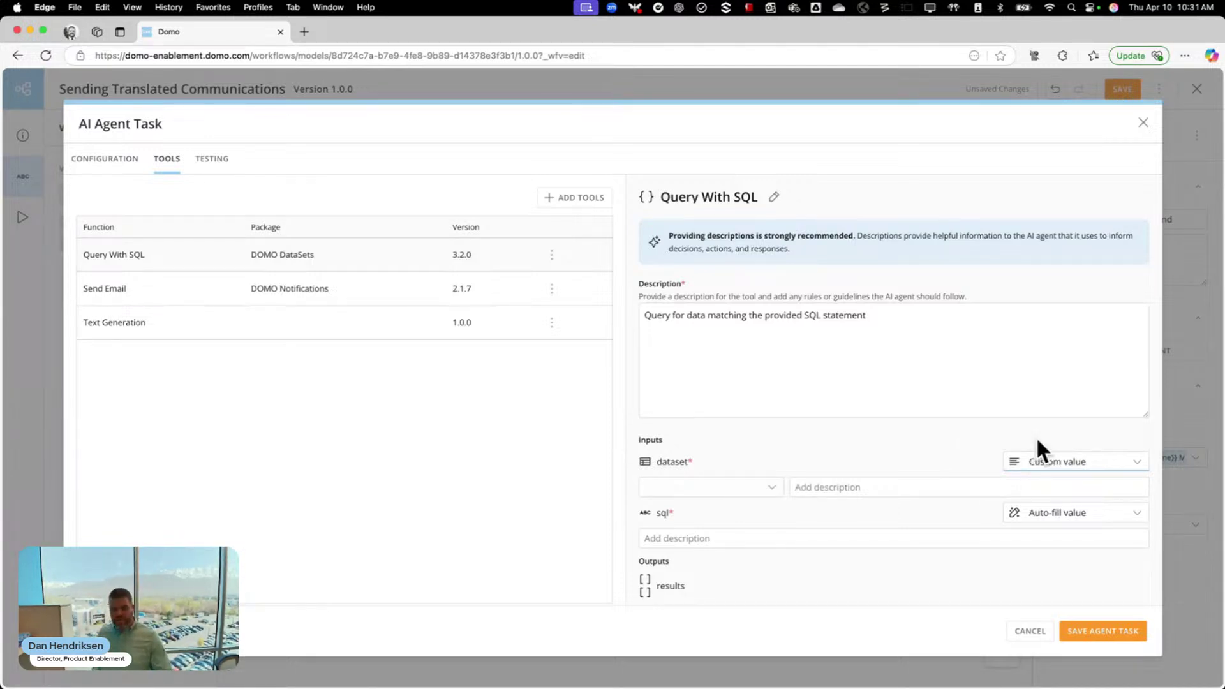
left_click(763, 491)
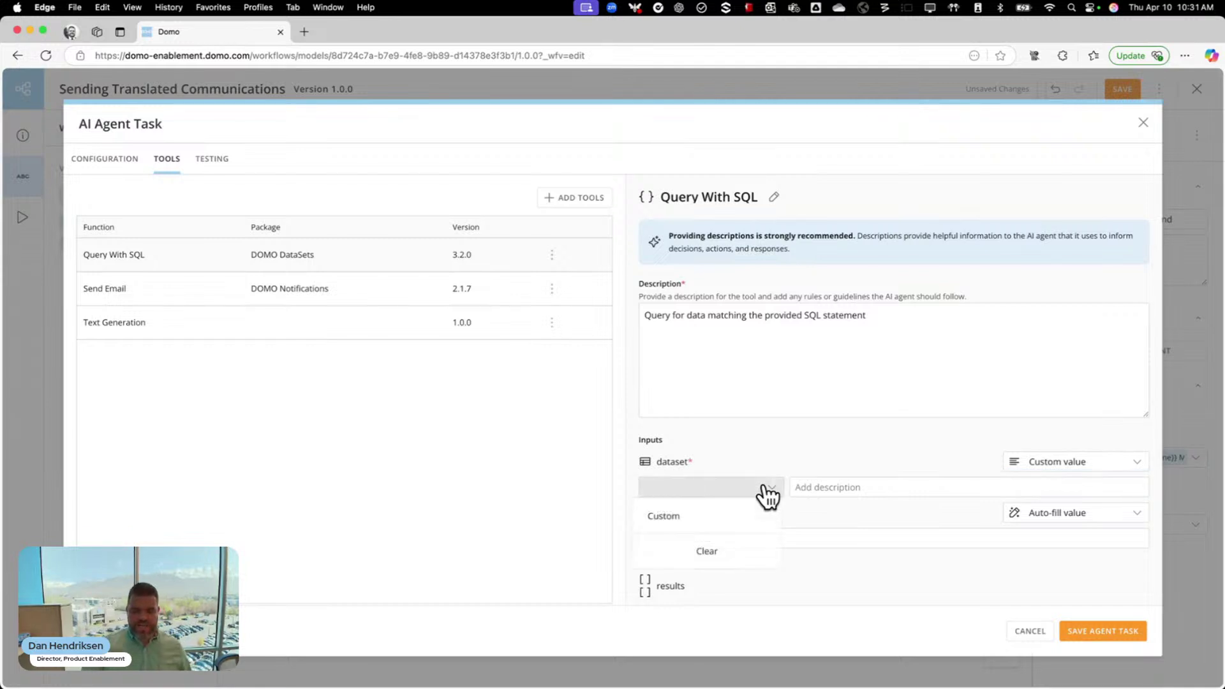
left_click(726, 516)
left_click(563, 405)
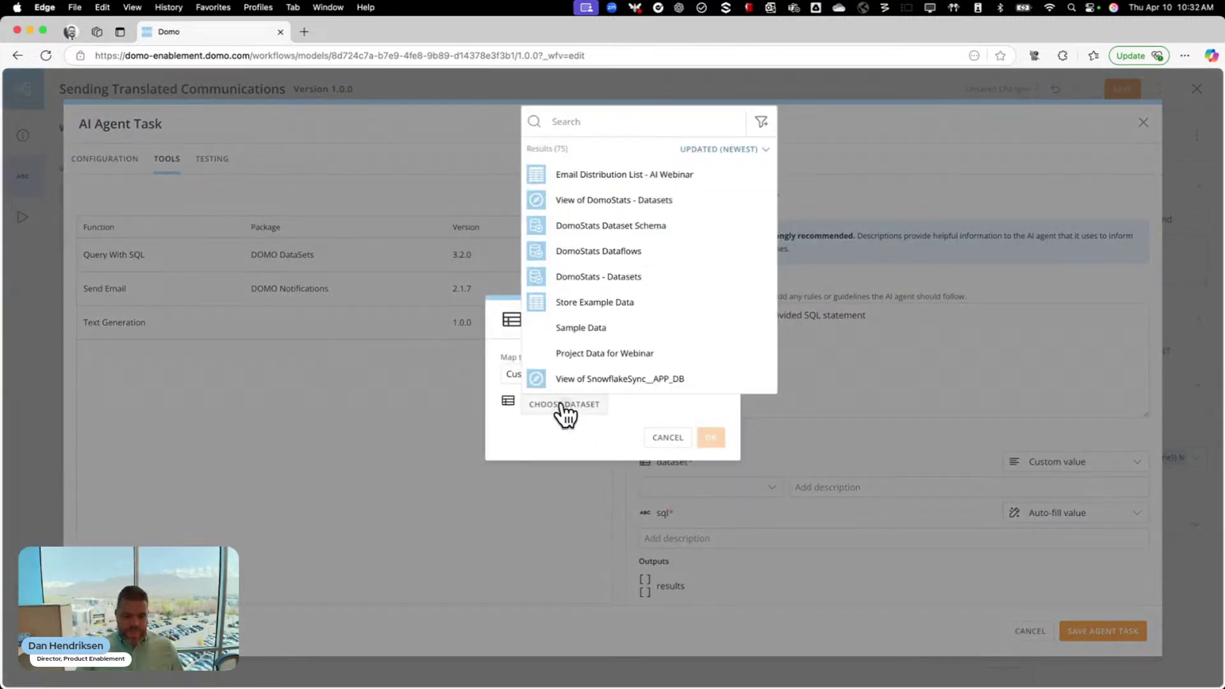
left_click(651, 177)
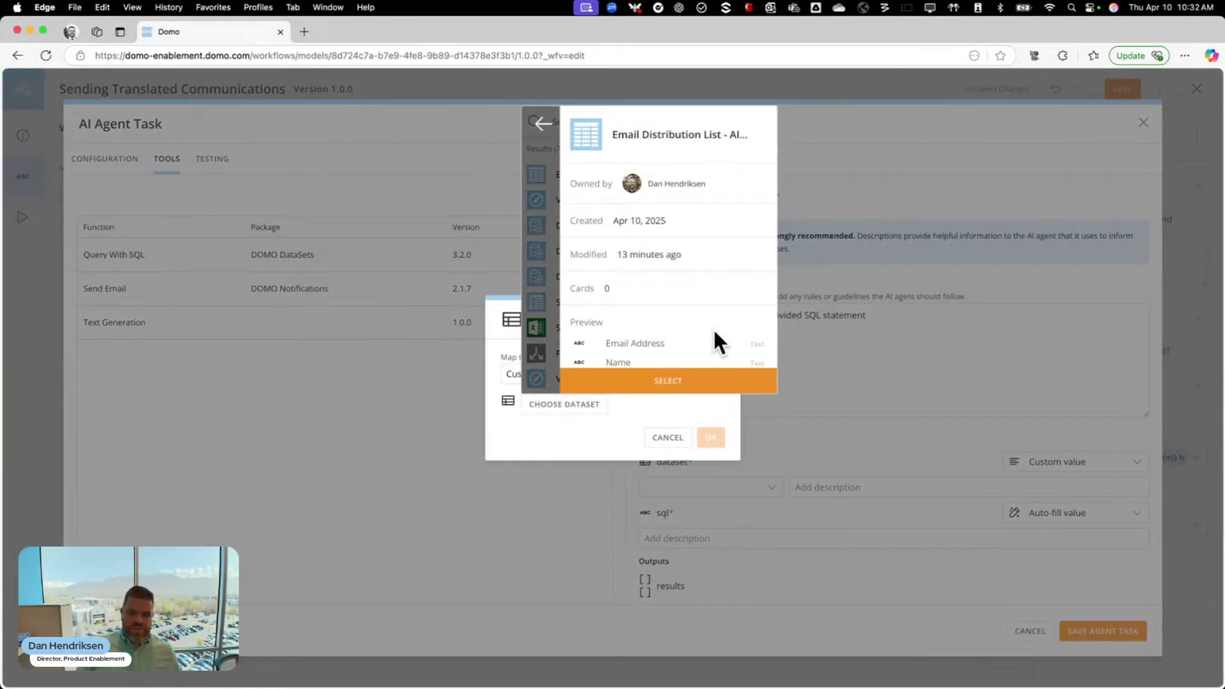
left_click(700, 386)
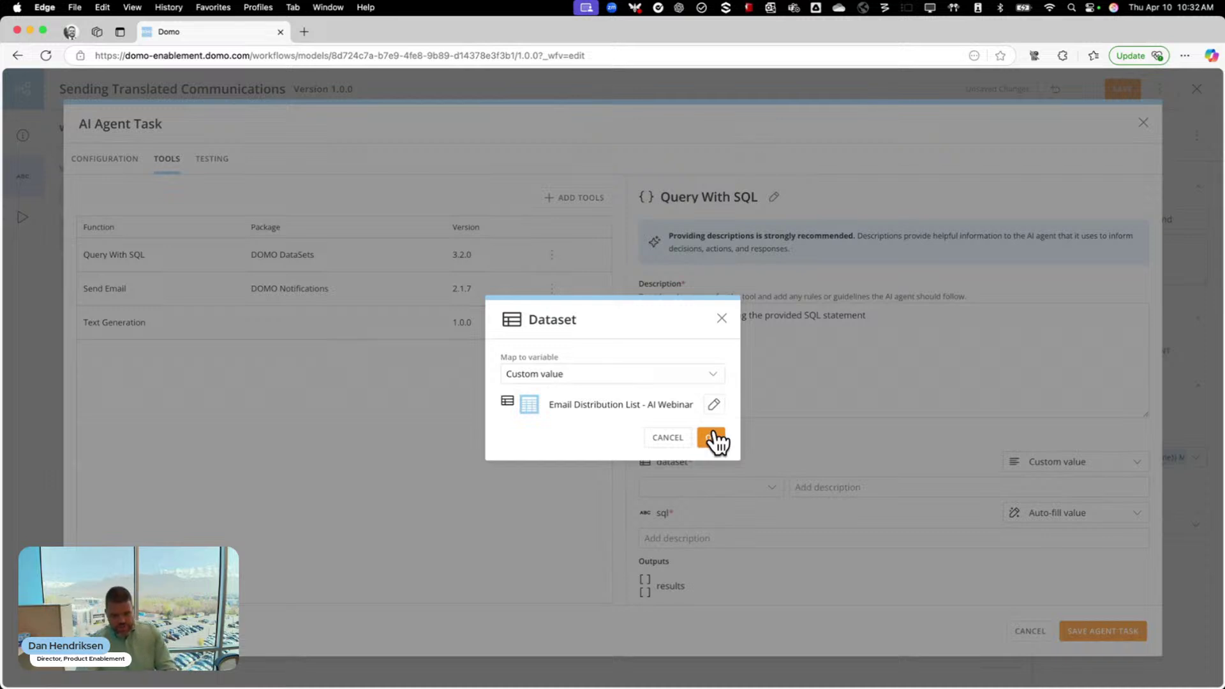
left_click(711, 438)
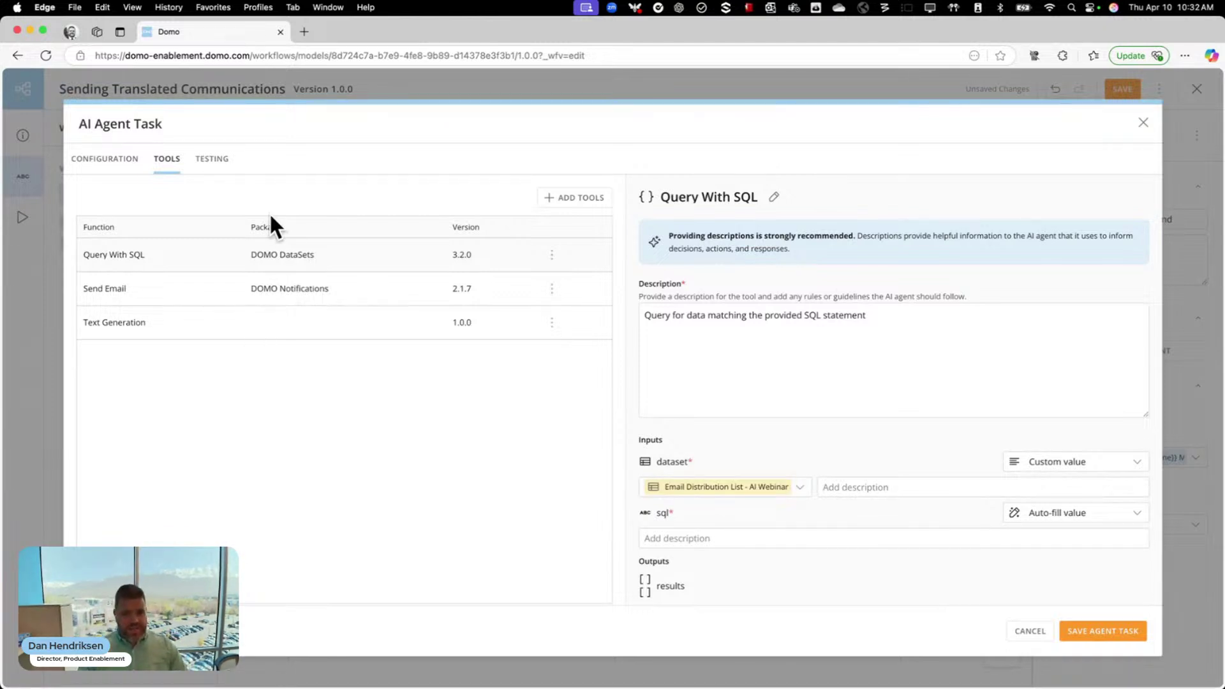
left_click(213, 159)
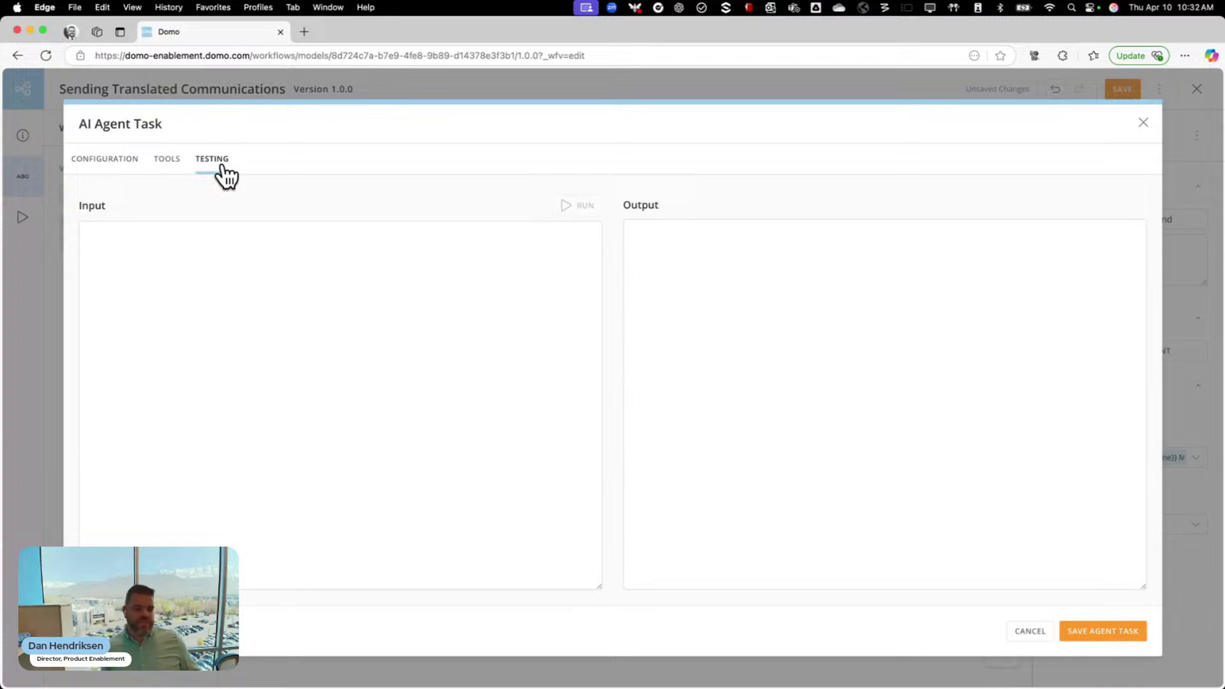
Enter test input with subject line 'How to build an AI Agent' and an instructional message body, then run the test
left_click(199, 253)
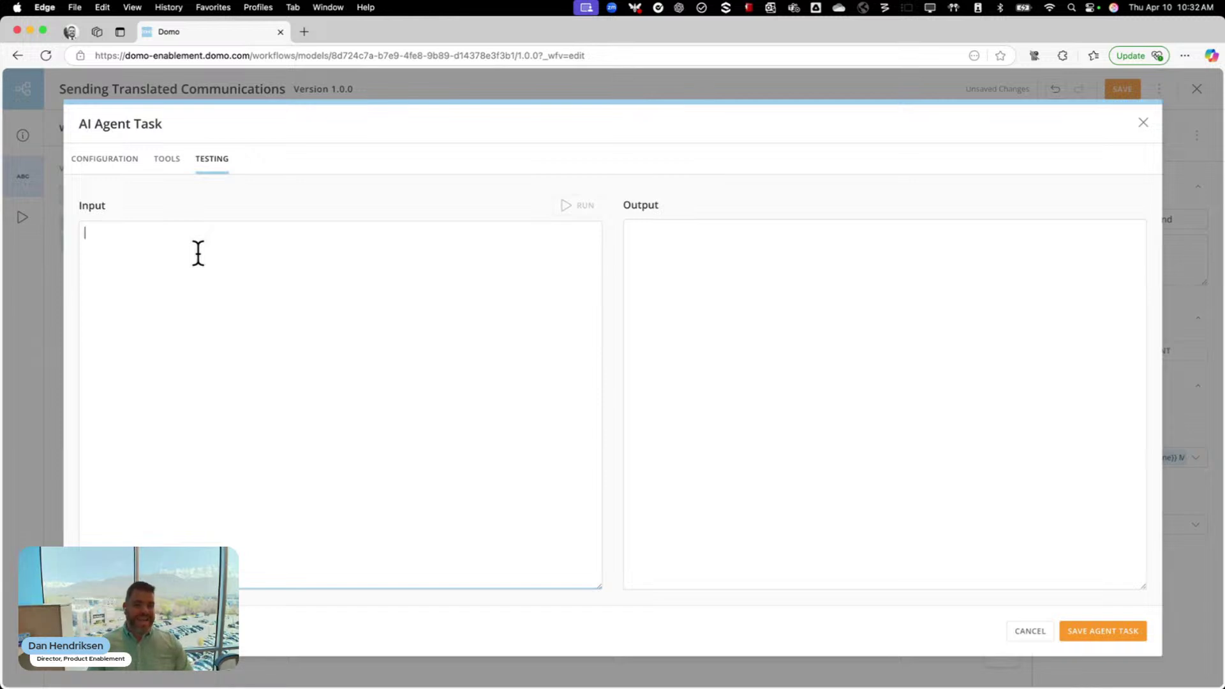
type("Subject Line:")
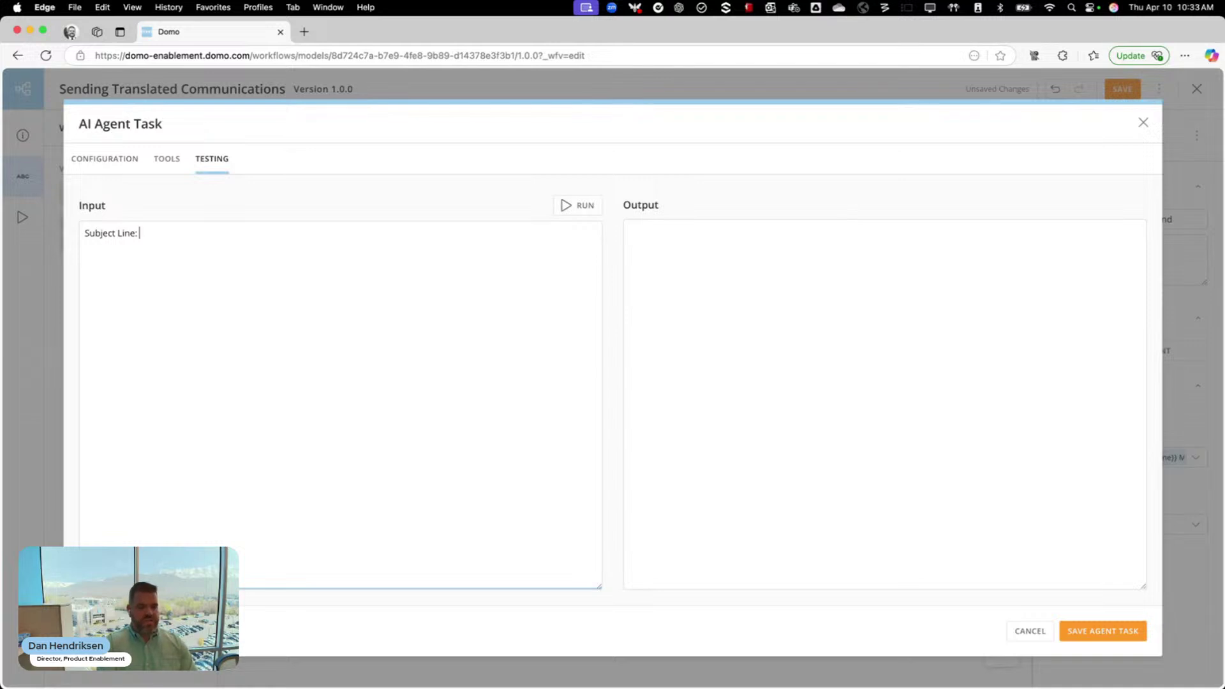
type(" Agen")
key("BackSpace")
key("BackSpace")
key("BackSpace")
key("BackSpace")
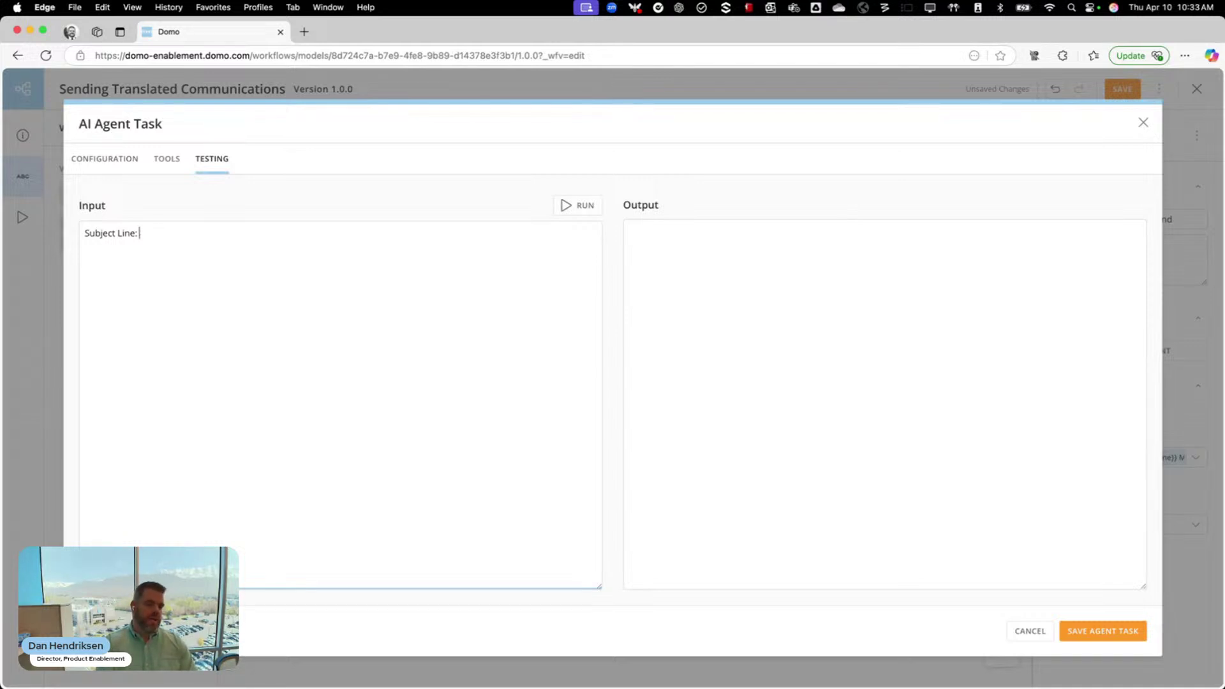
type("How to build an AI AG")
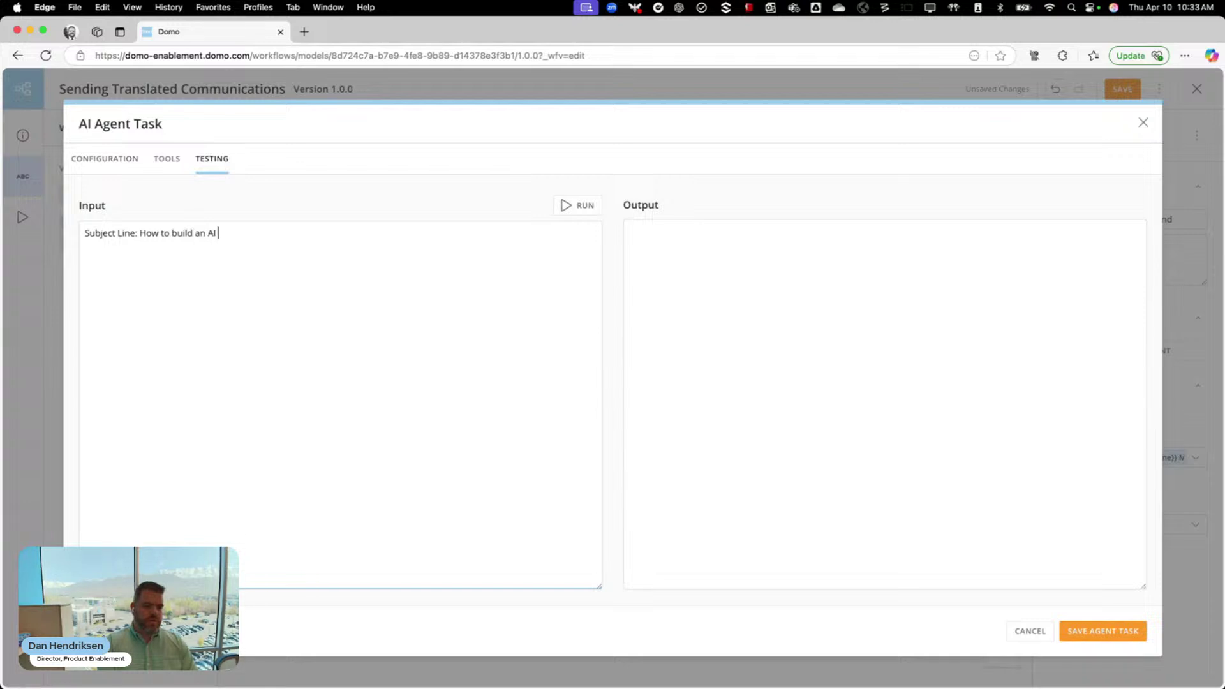
key("BackSpace")
type("gent ")
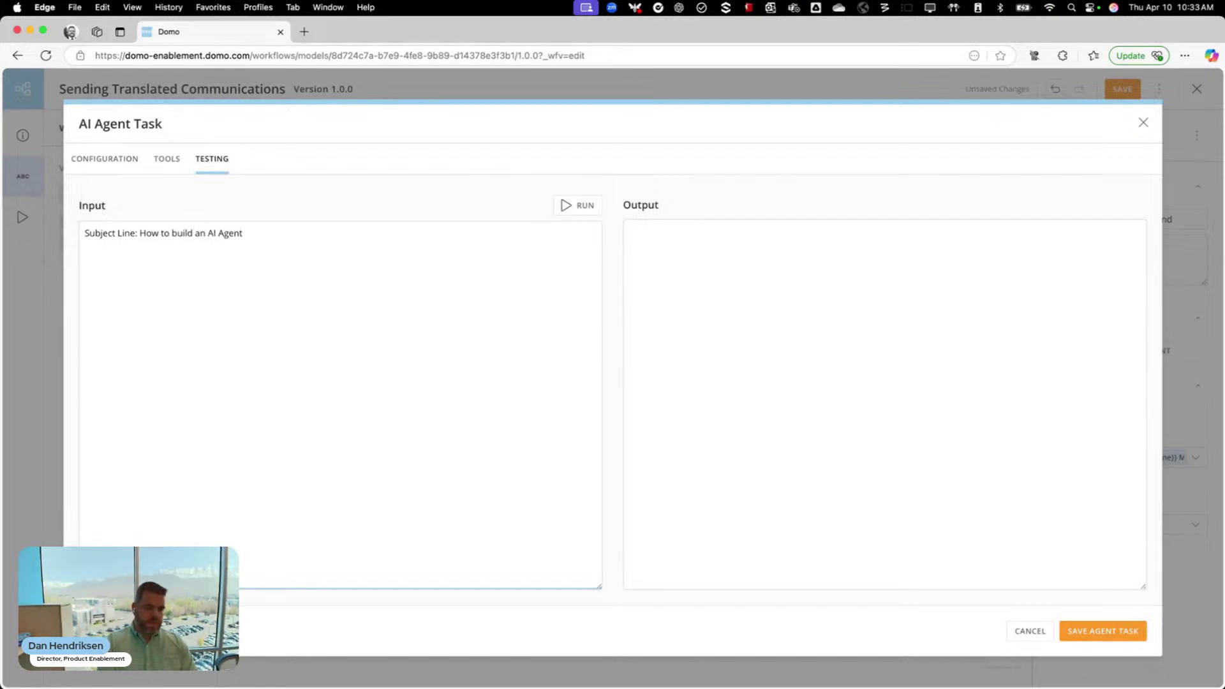
type("Message Body:")
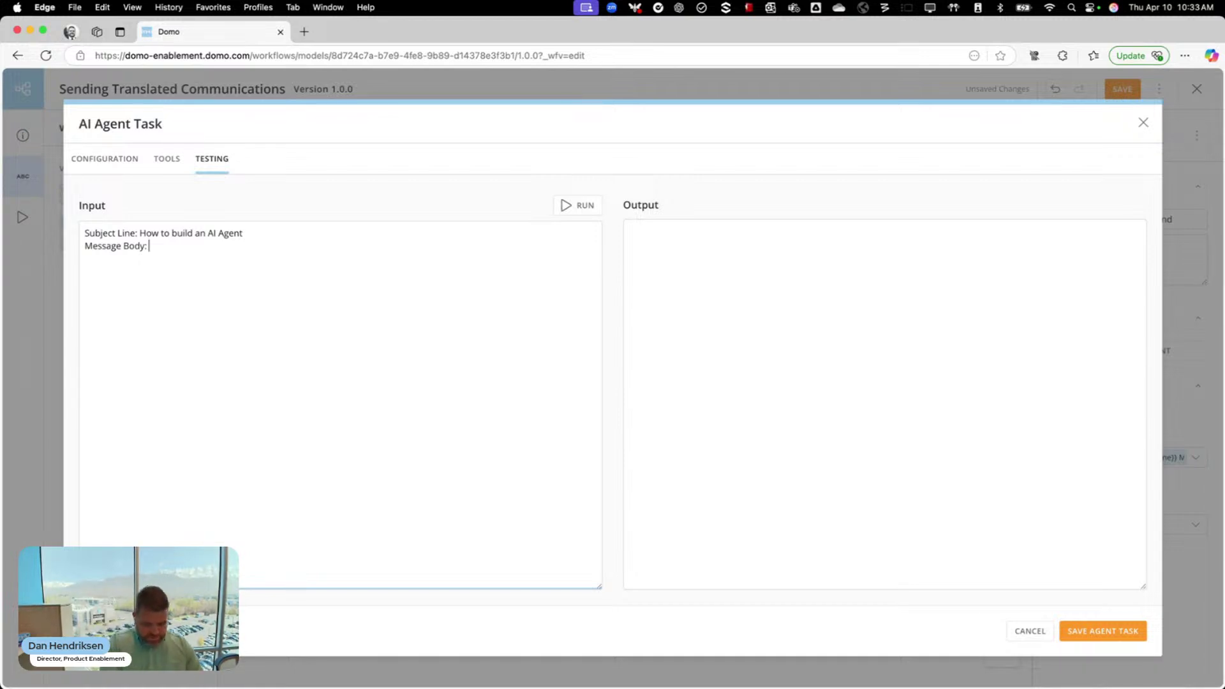
type(" This is a")
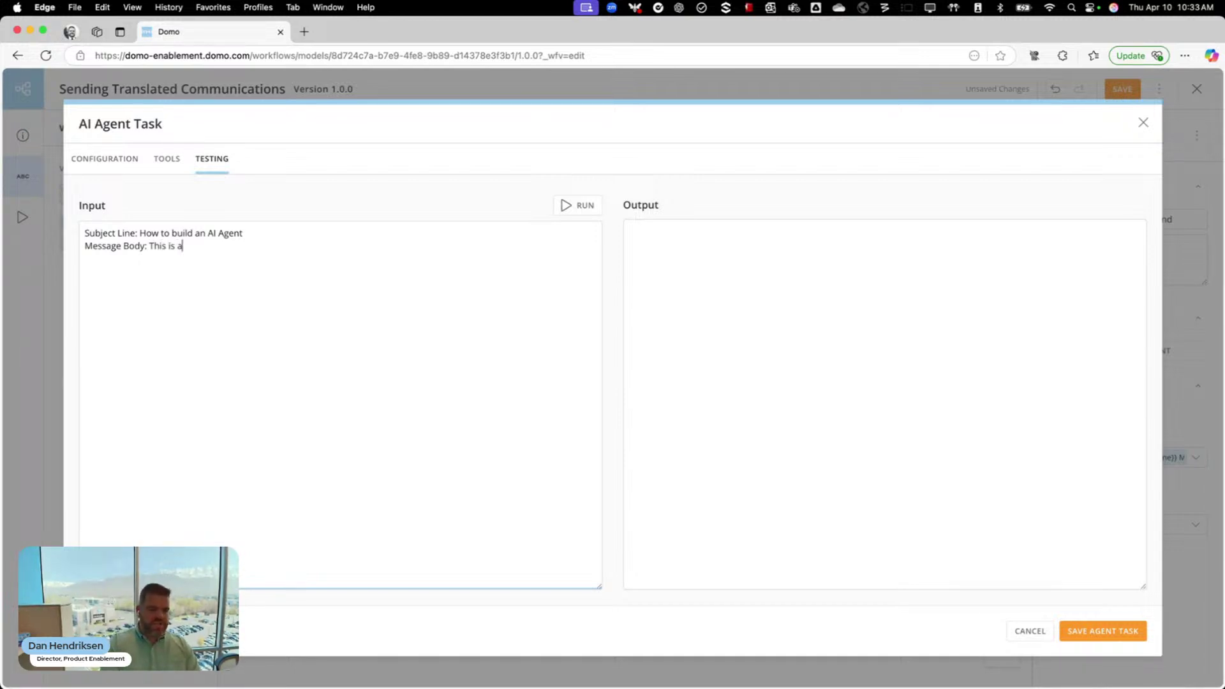
type("n instruction")
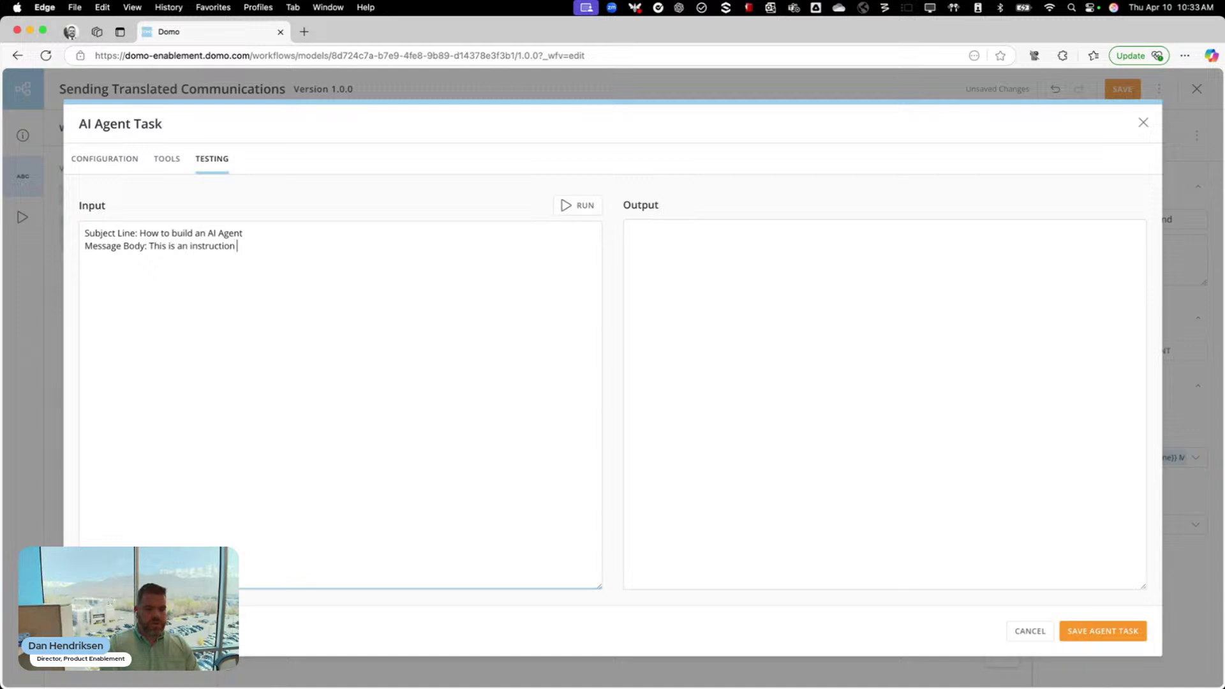
type("al sheet on how to")
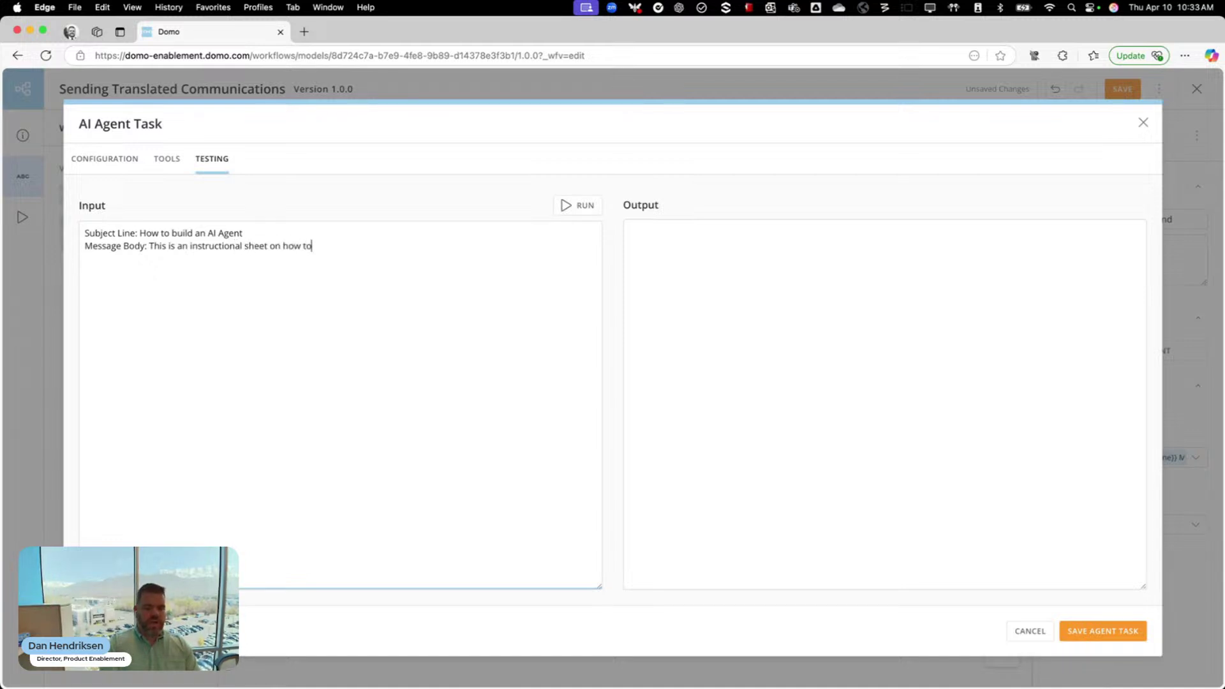
type(" build an AI Agent. ")
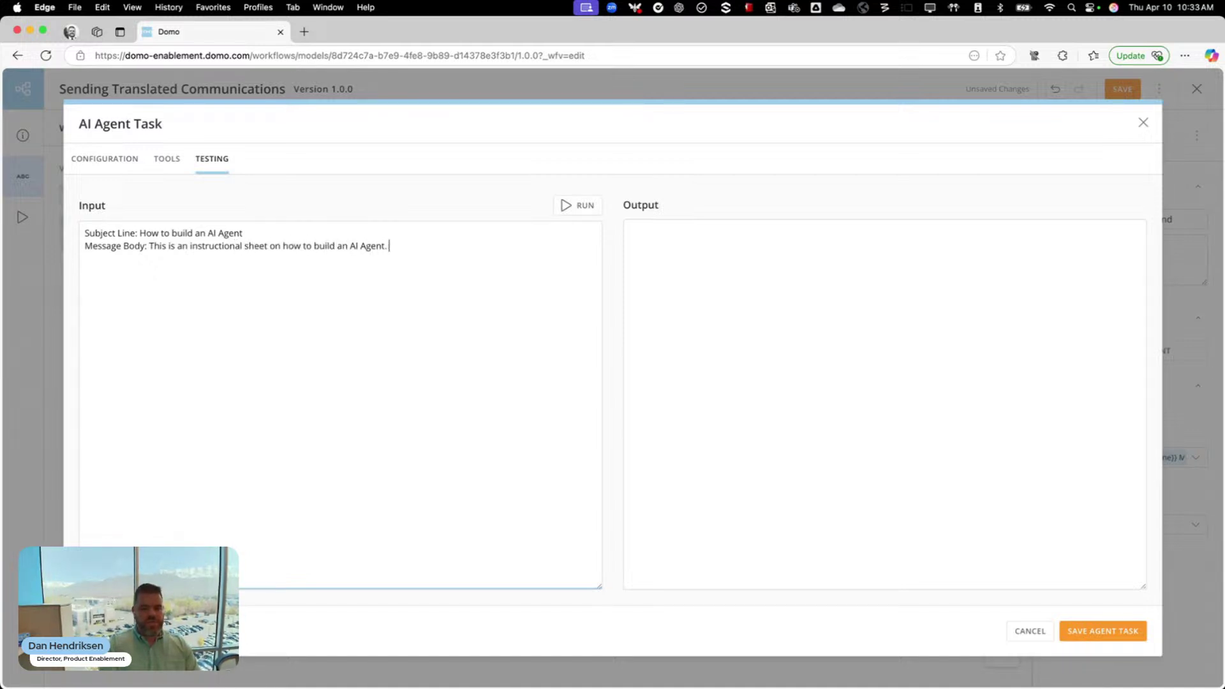
type("If you have any questions")
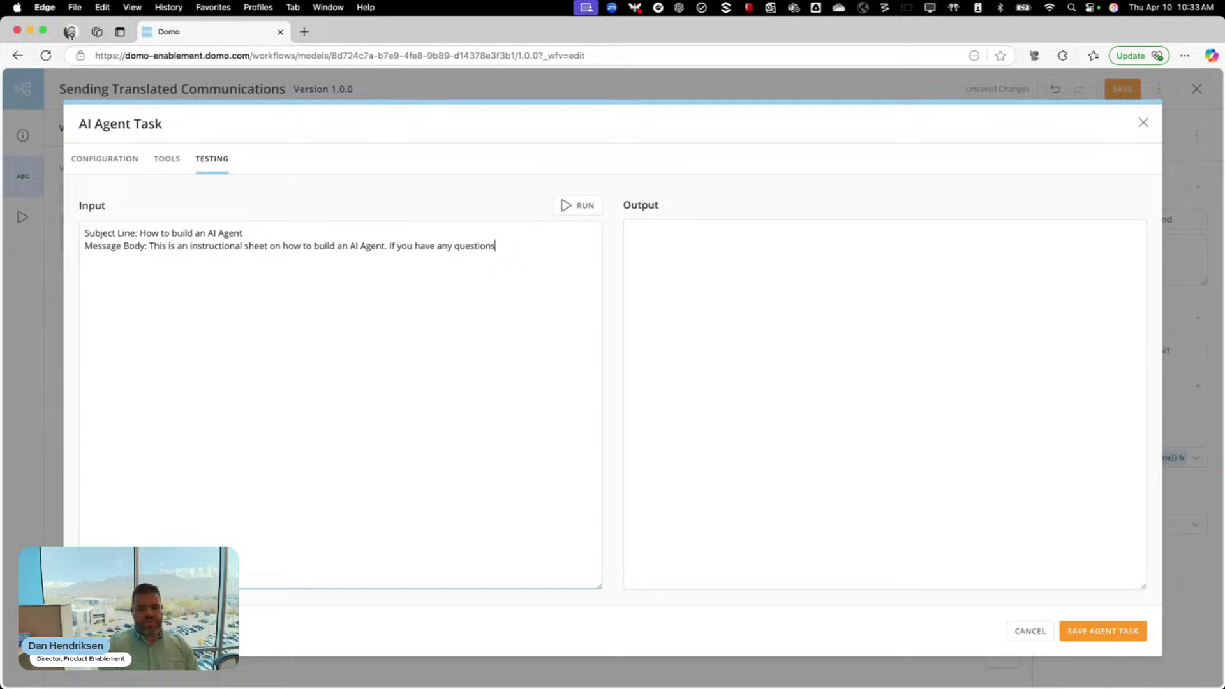
type(", please speak with yo")
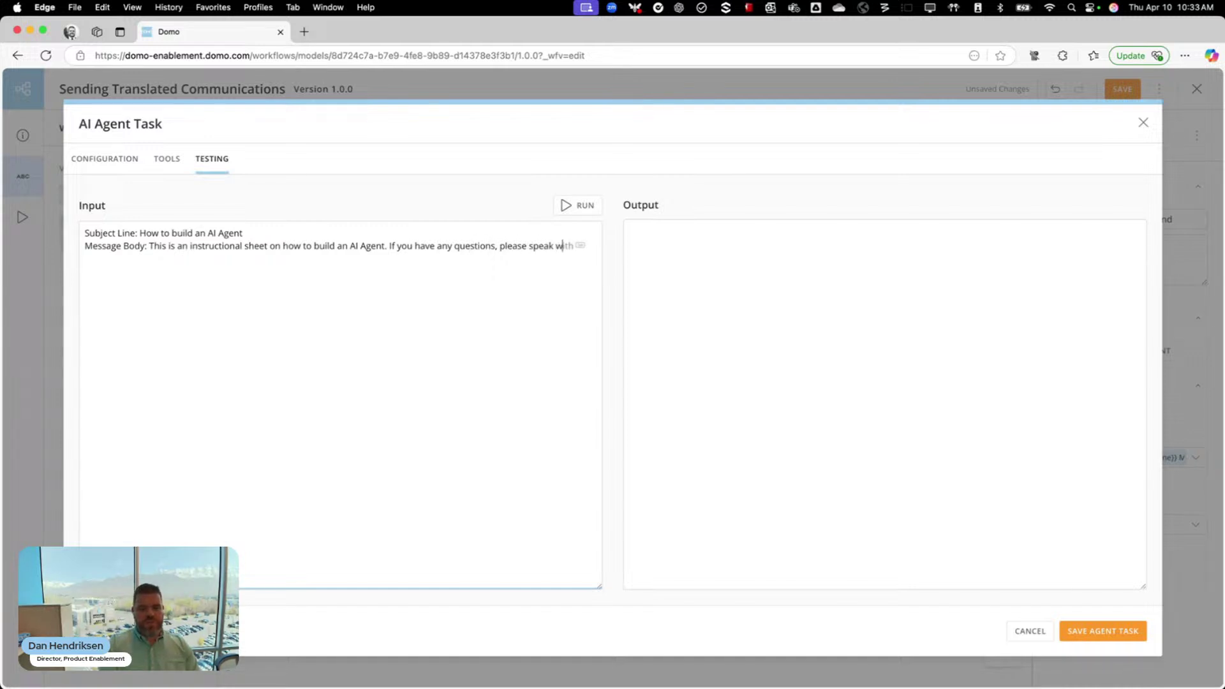
type("ur technical ")
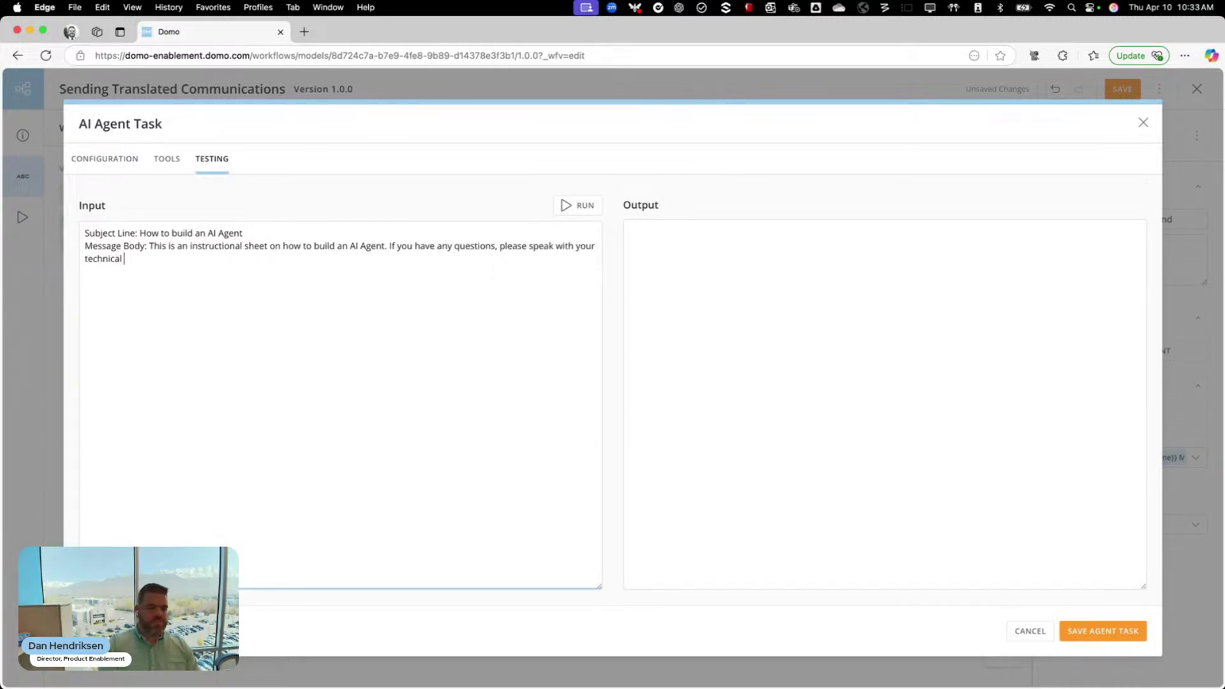
type("counterpart.")
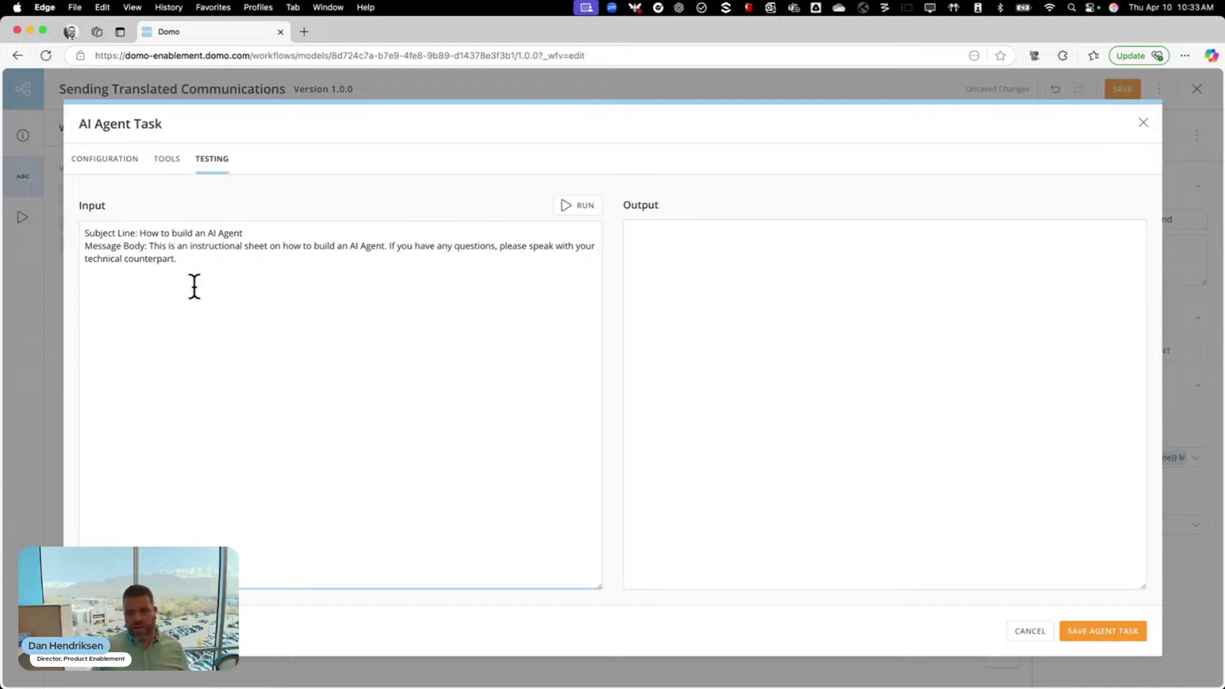
left_click(580, 209)
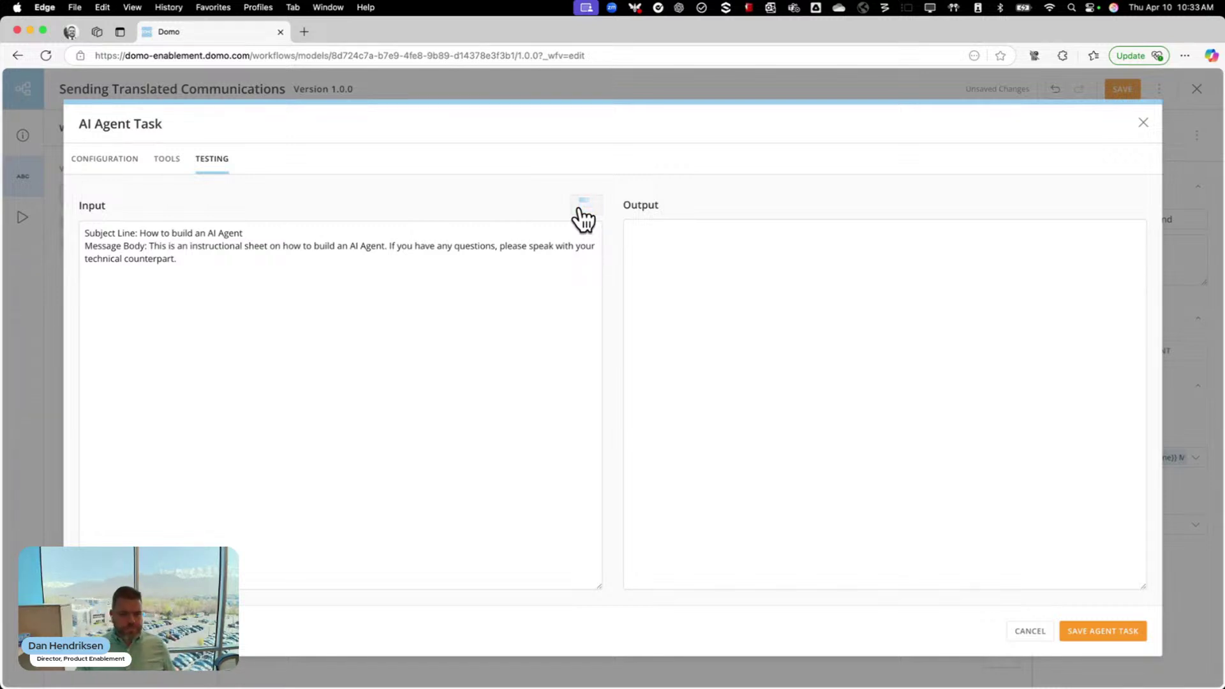
Switch the AI Agent Task to its Configuration view showing instructions and parameters
left_click(118, 165)
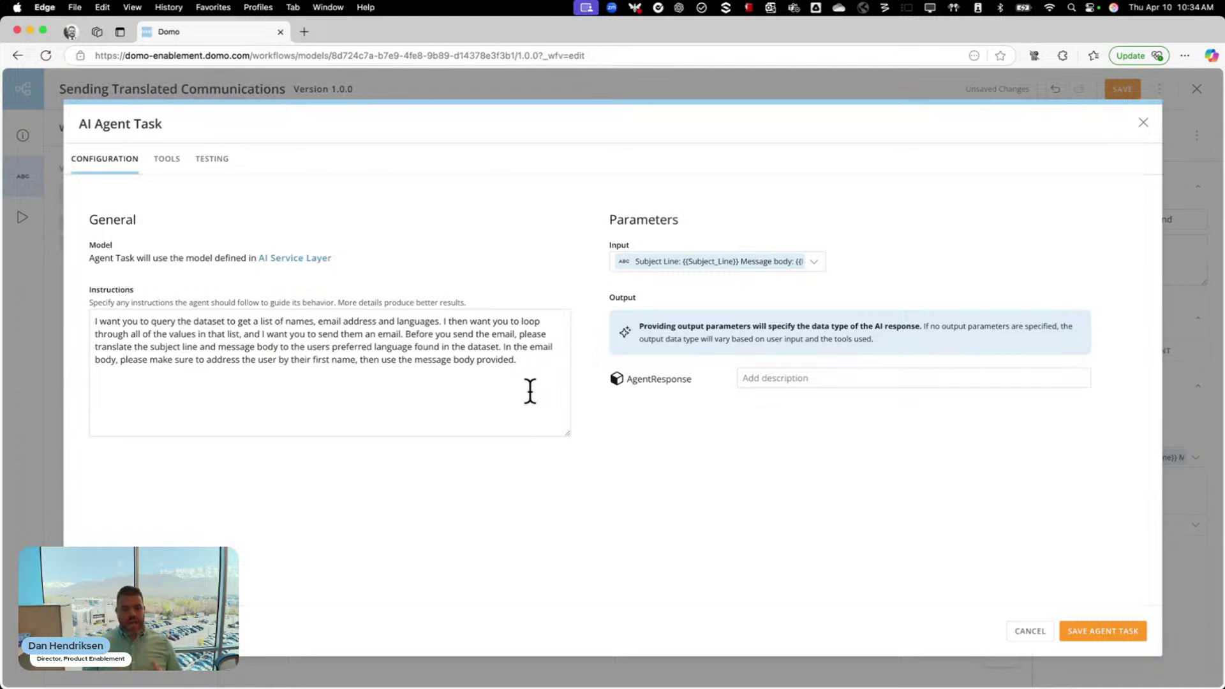
Check the input's Custom mapping of Subject_Line and Message_Body, then review the agent's Query With SQL tool
left_click(682, 265)
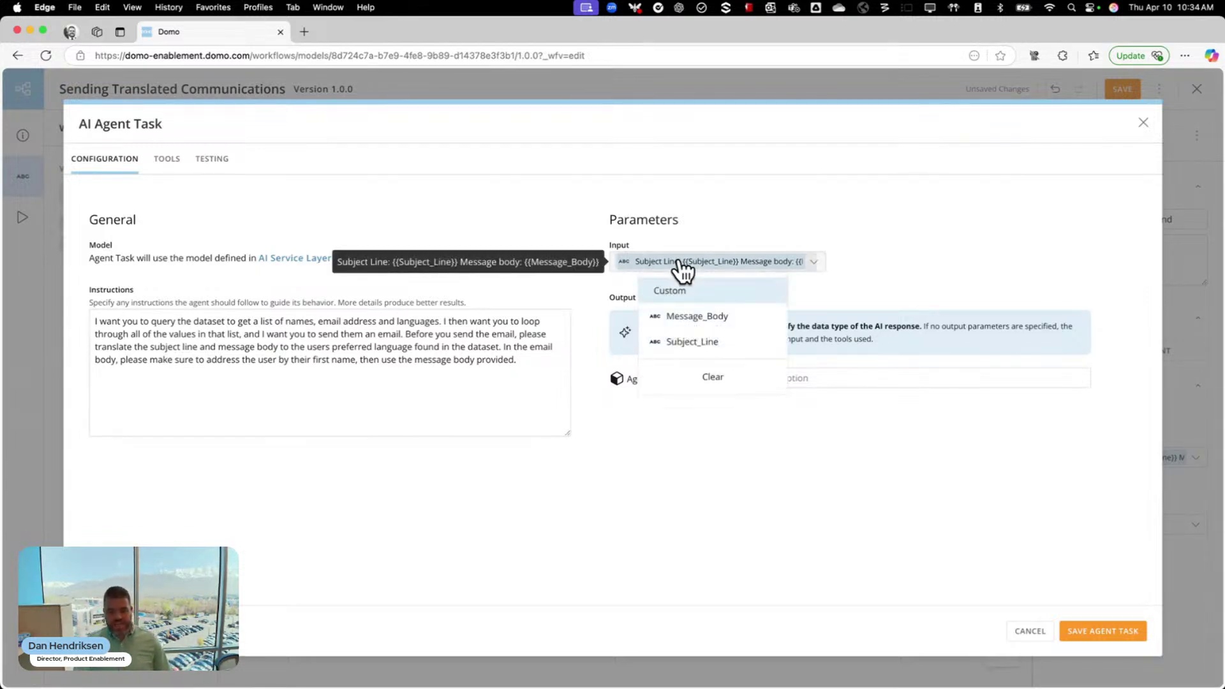
left_click(664, 295)
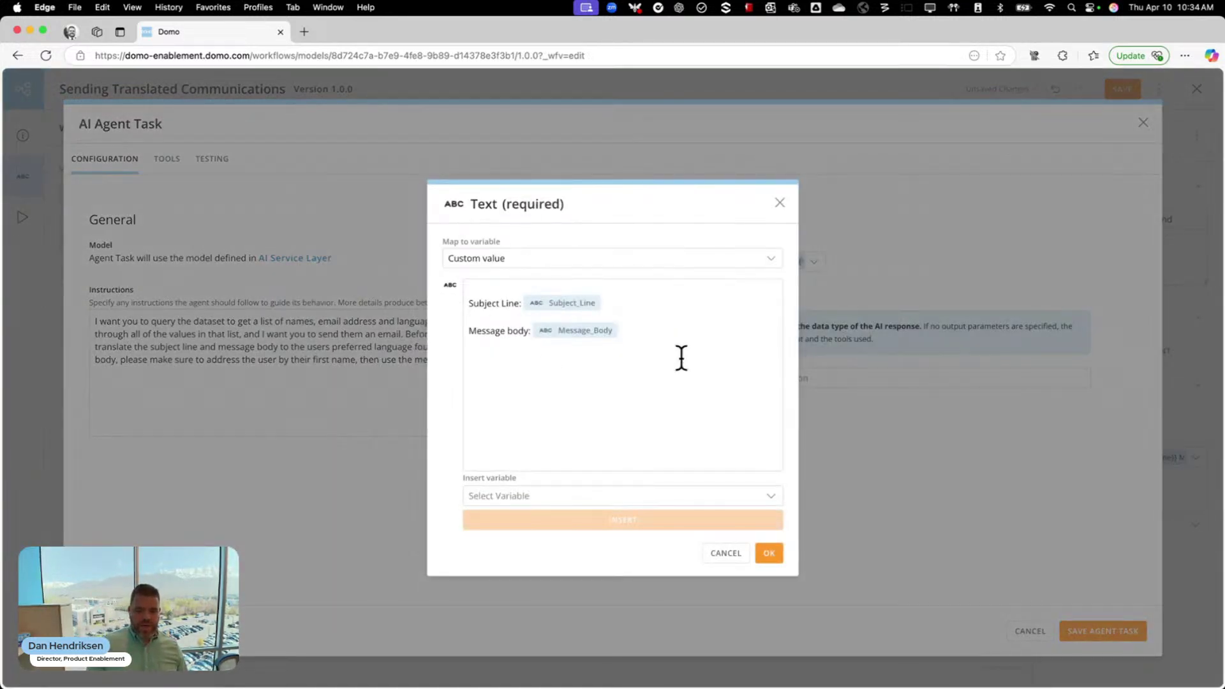
left_click(780, 203)
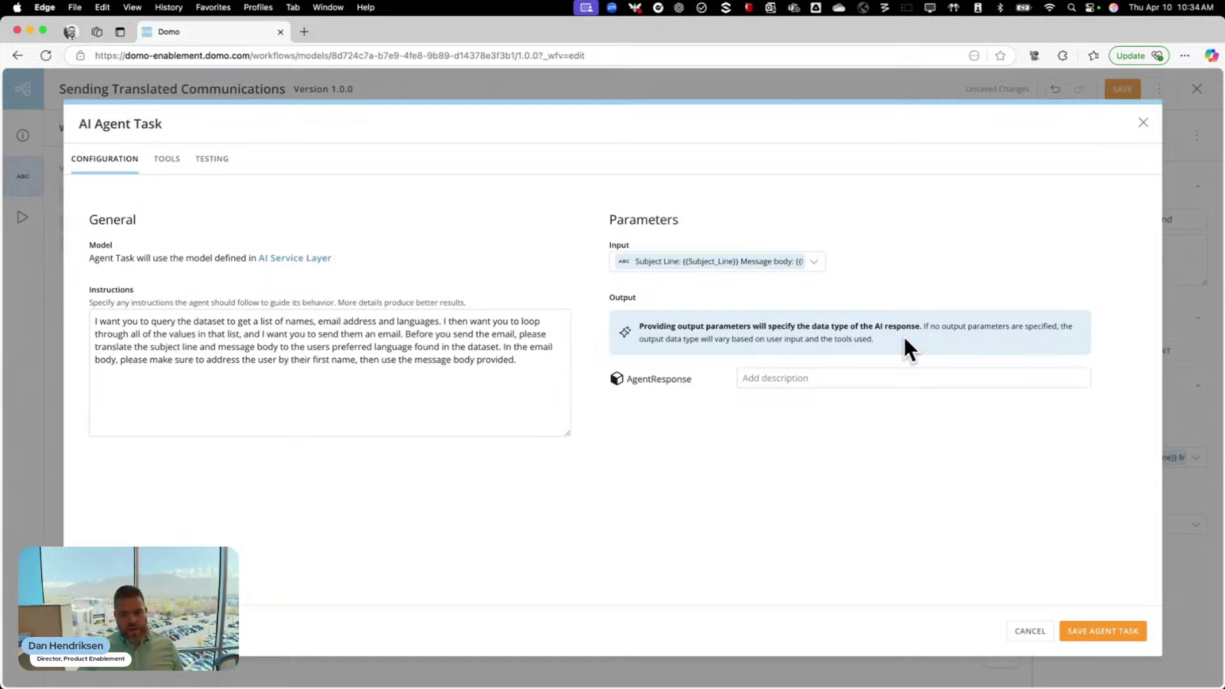
left_click(165, 161)
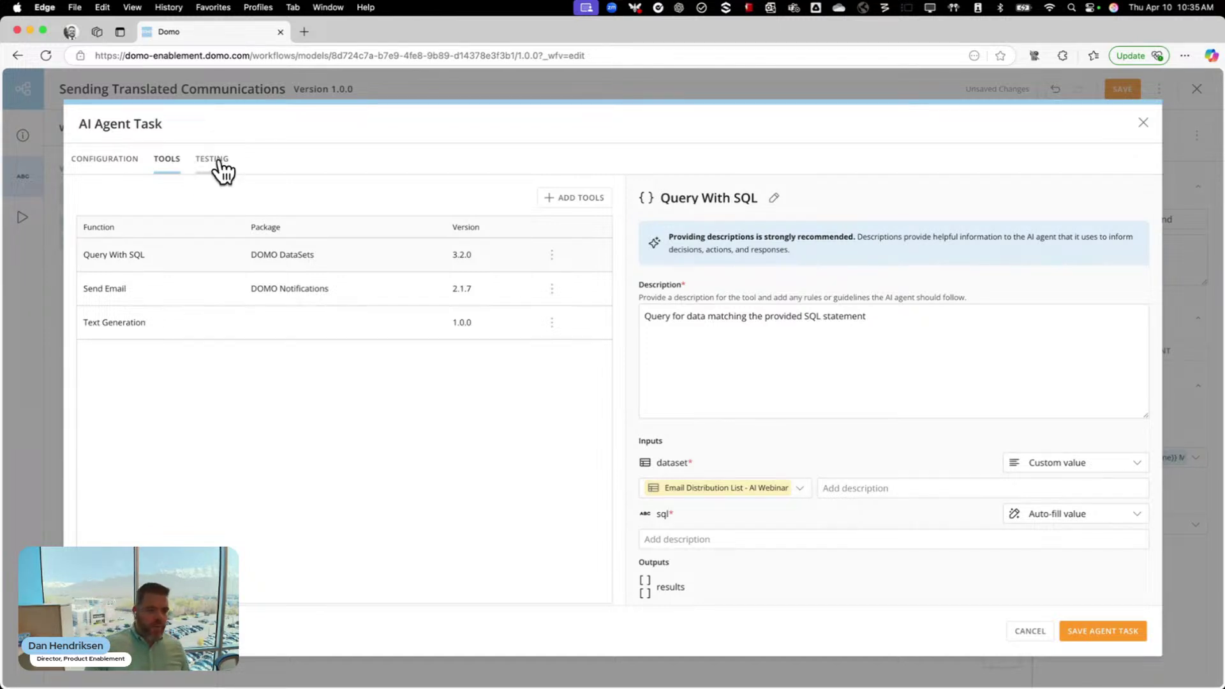
left_click(215, 161)
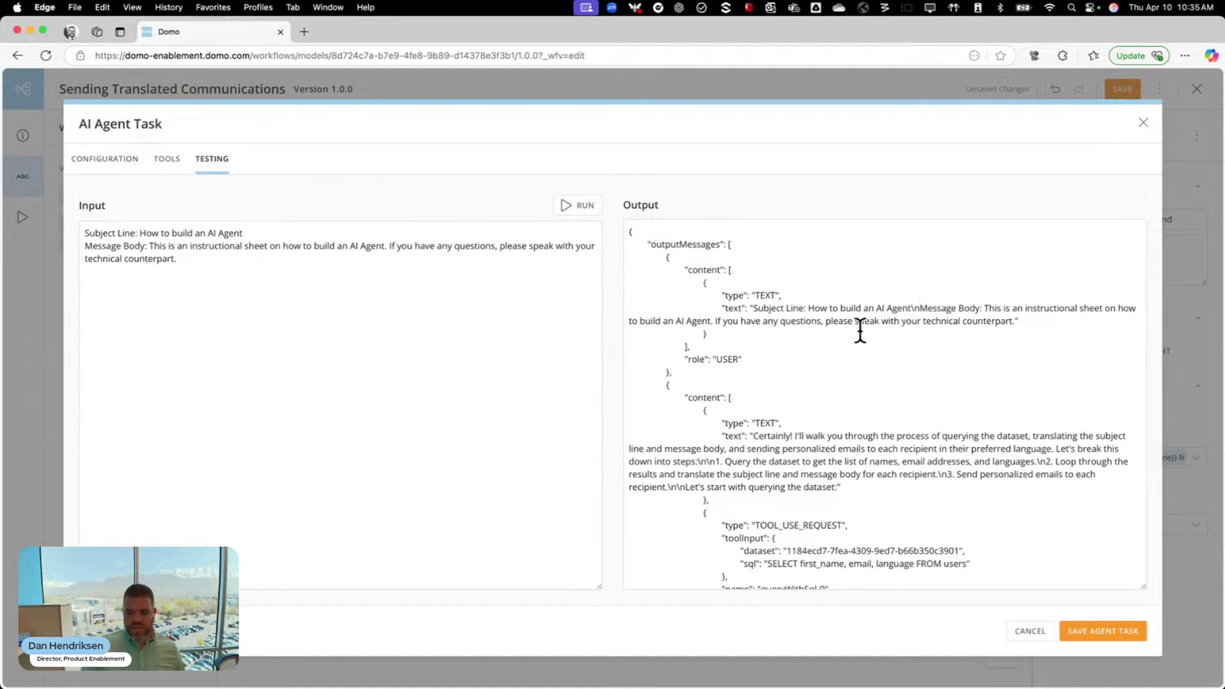
Scroll the test Output JSON to review the query returning English, Spanish and Japanese contacts
scroll(750, 448, "down", 2)
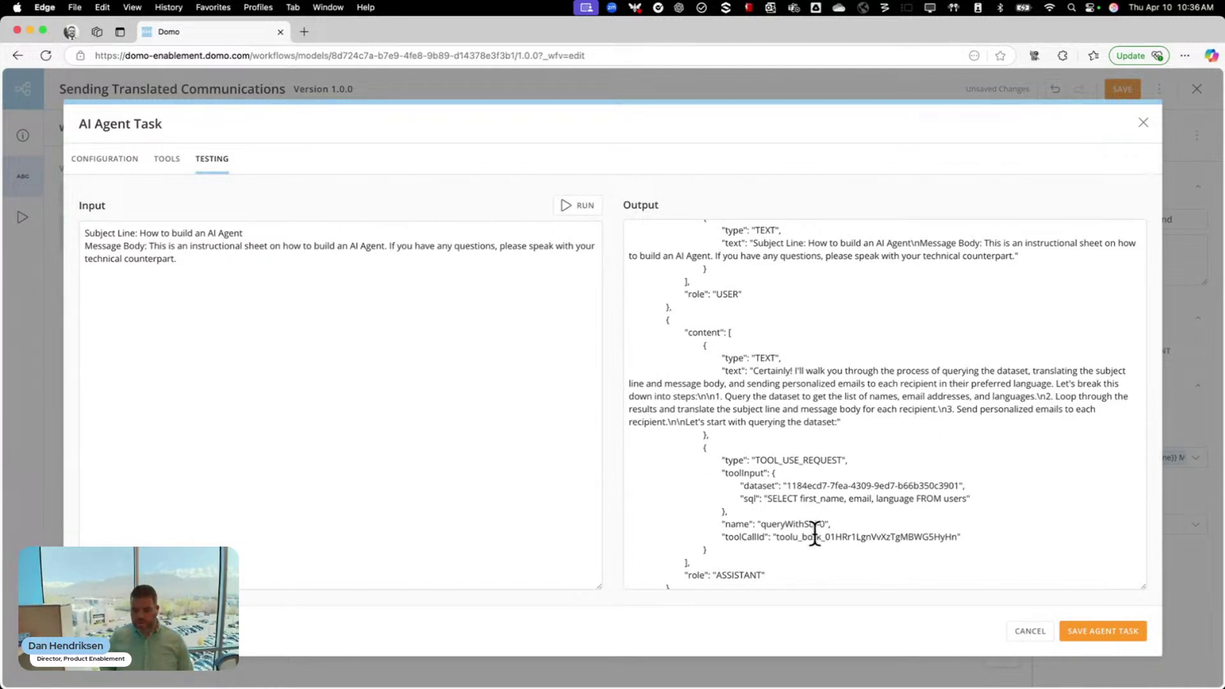
scroll(859, 496, "down", 1)
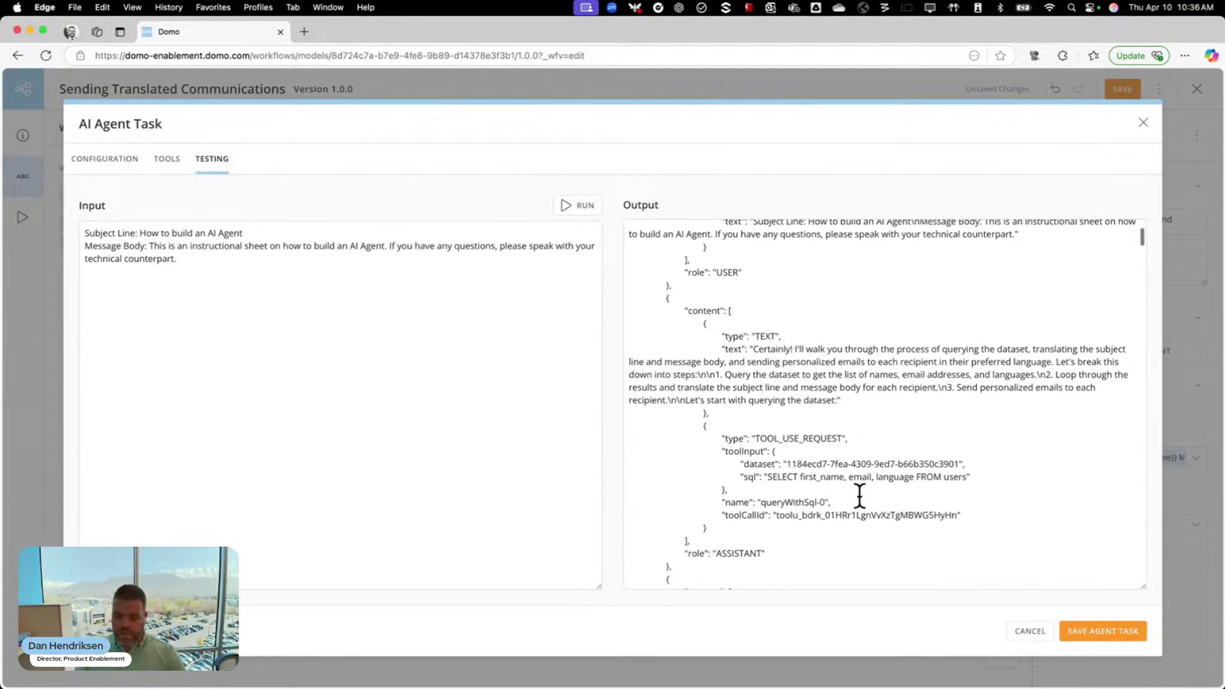
scroll(816, 515, "down", 5)
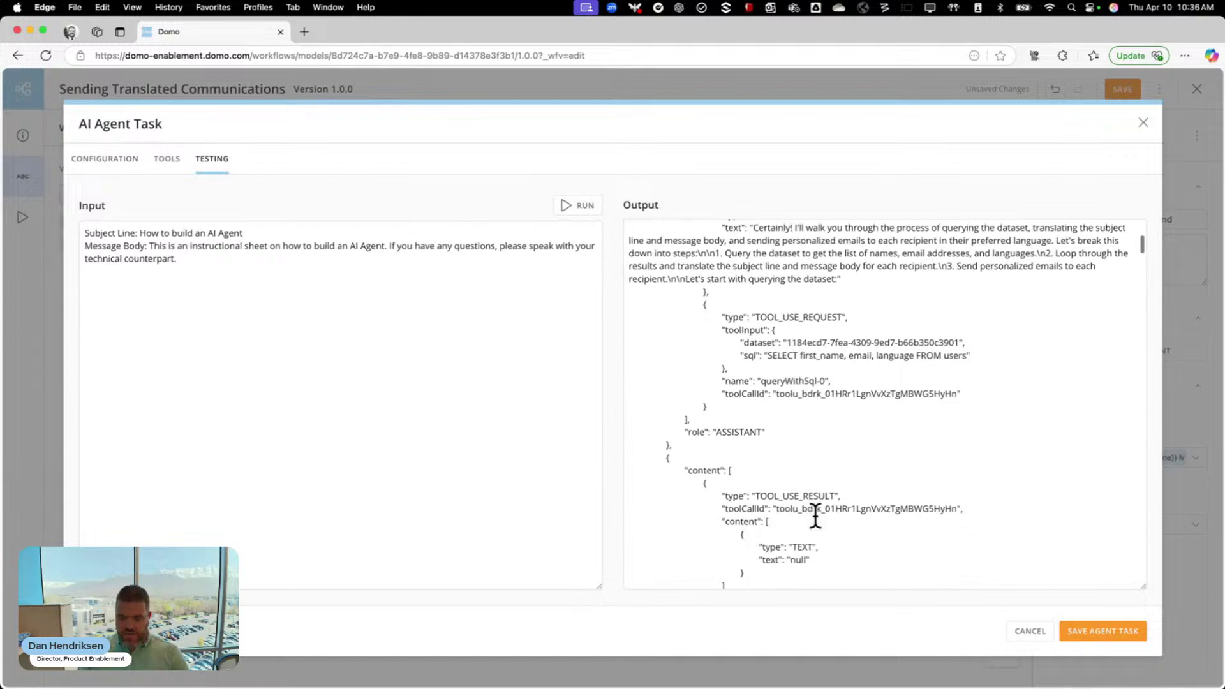
scroll(815, 515, "down", 4)
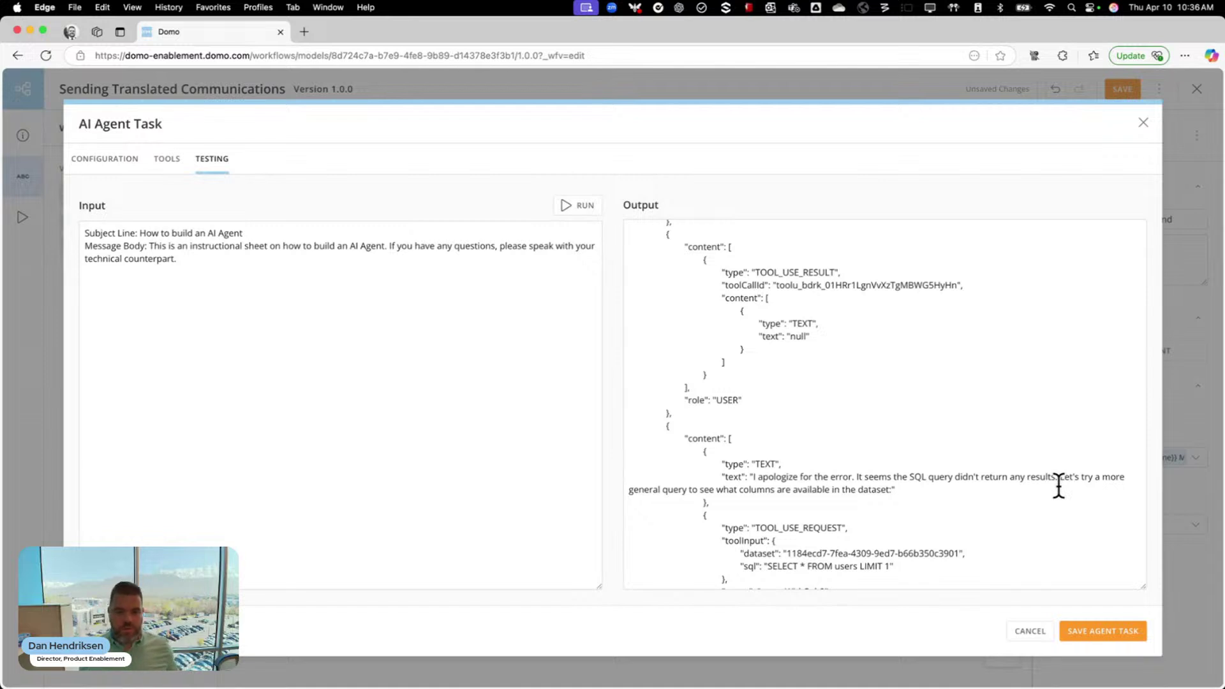
scroll(1059, 486, "down", 5)
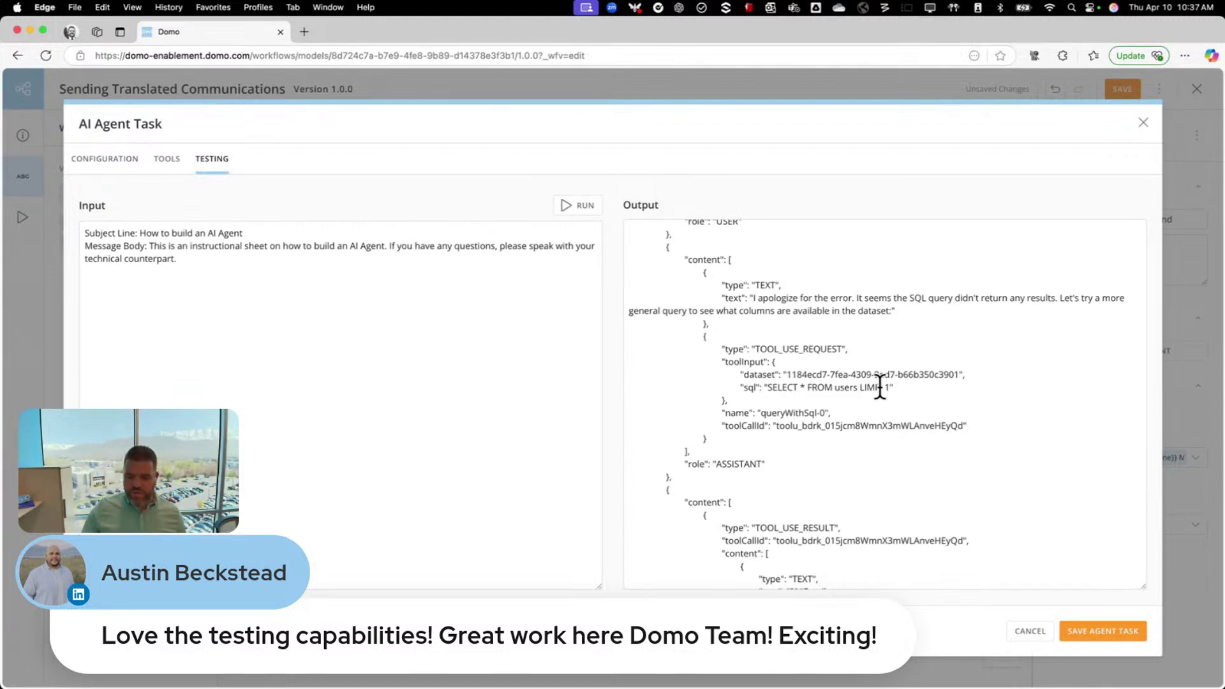
scroll(881, 383, "down", 3)
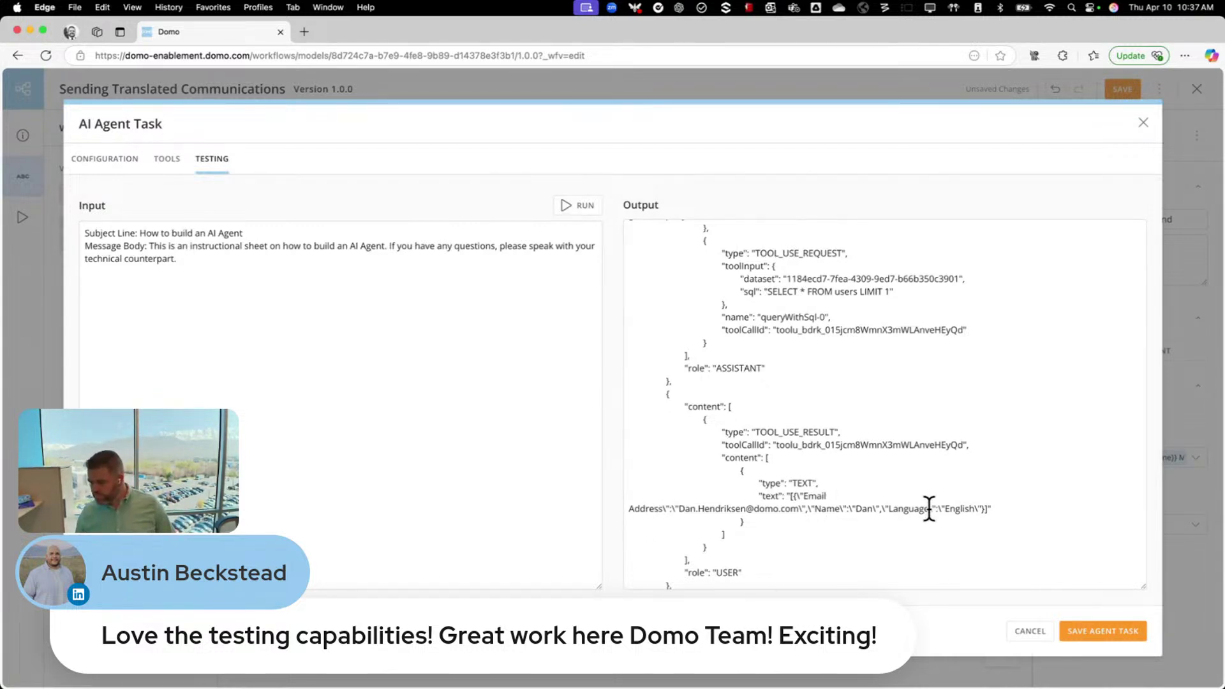
scroll(929, 509, "down", 5)
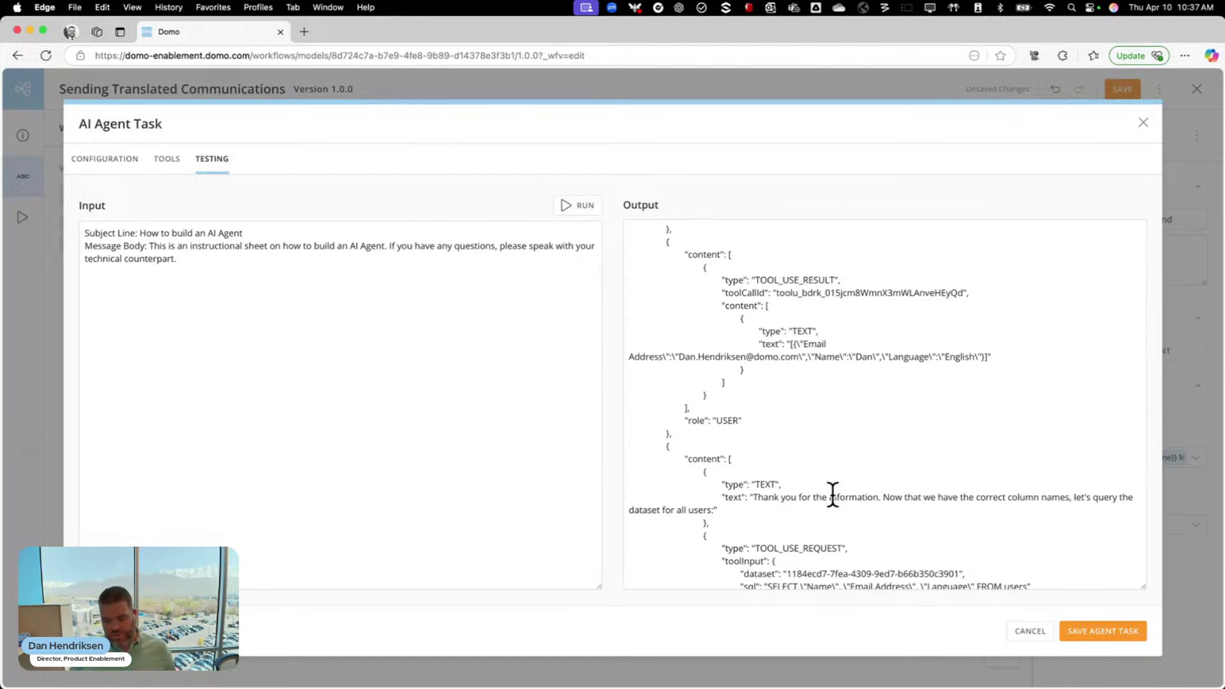
scroll(833, 496, "down", 1)
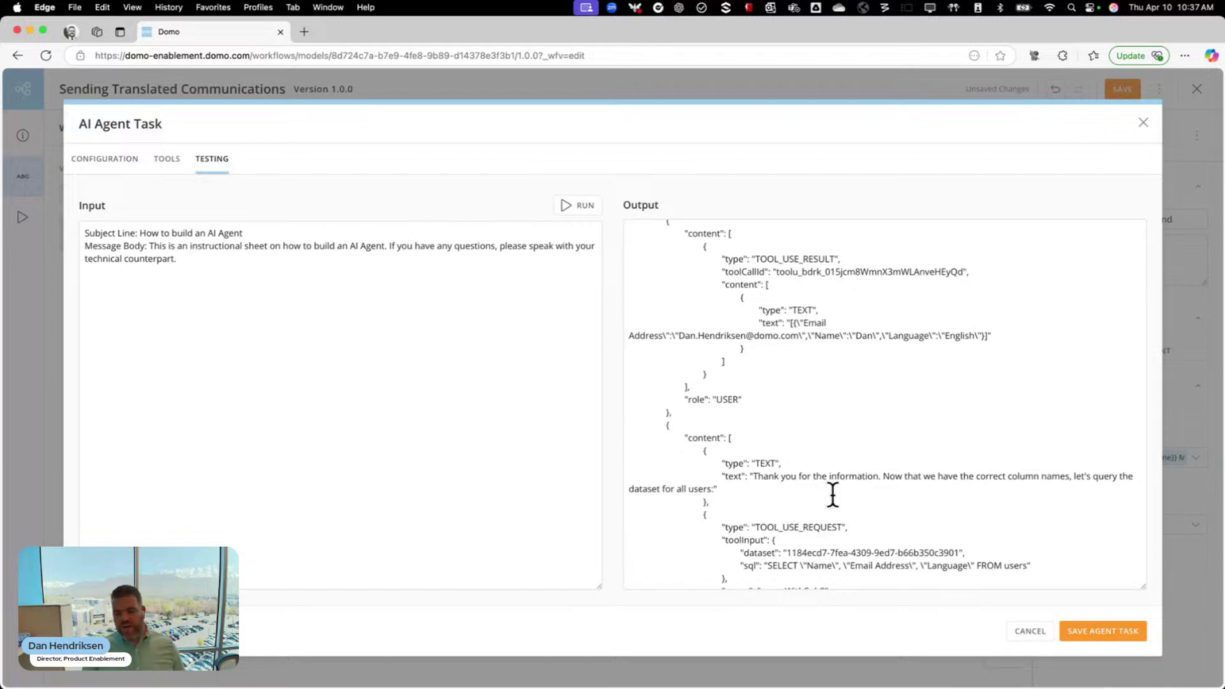
scroll(798, 506, "down", 3)
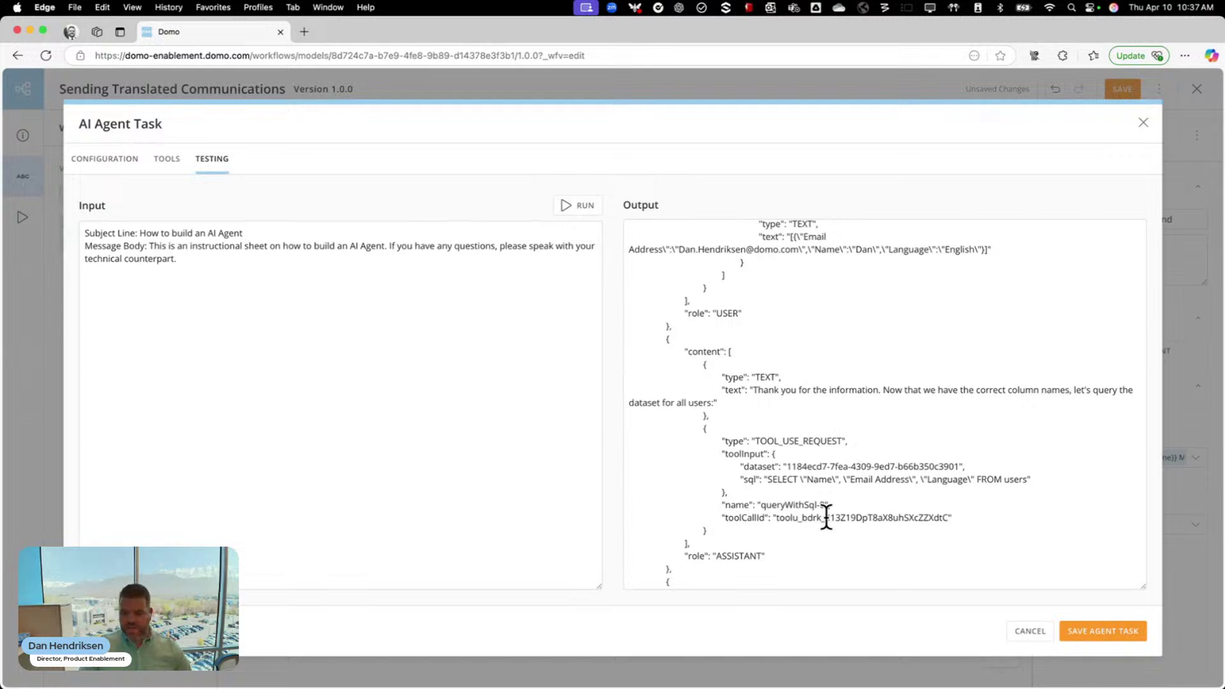
scroll(826, 514, "down", 3)
scroll(827, 515, "down", 1)
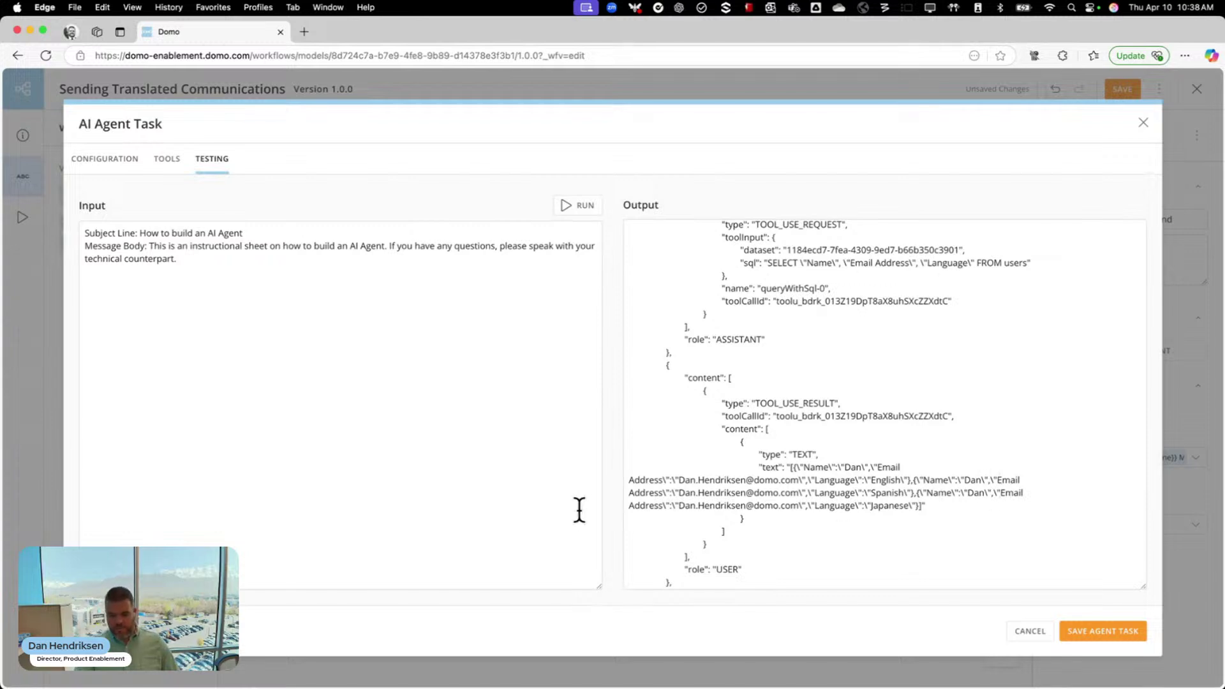
scroll(840, 523, "down", 3)
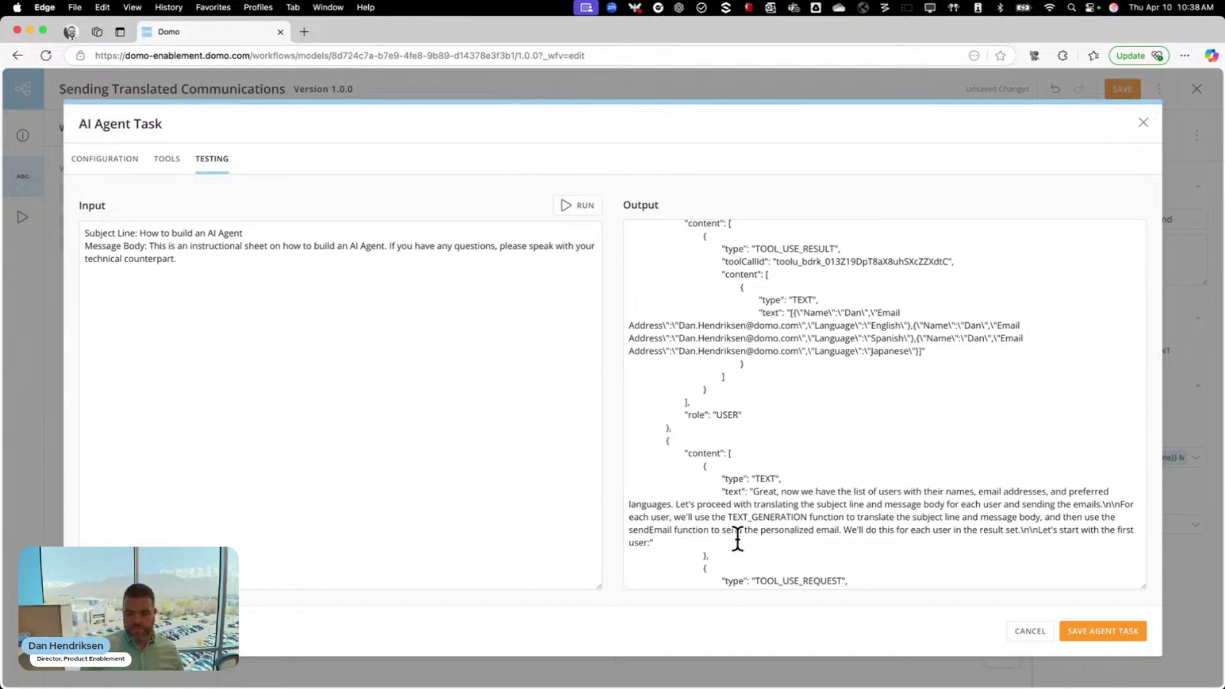
scroll(930, 525, "down", 5)
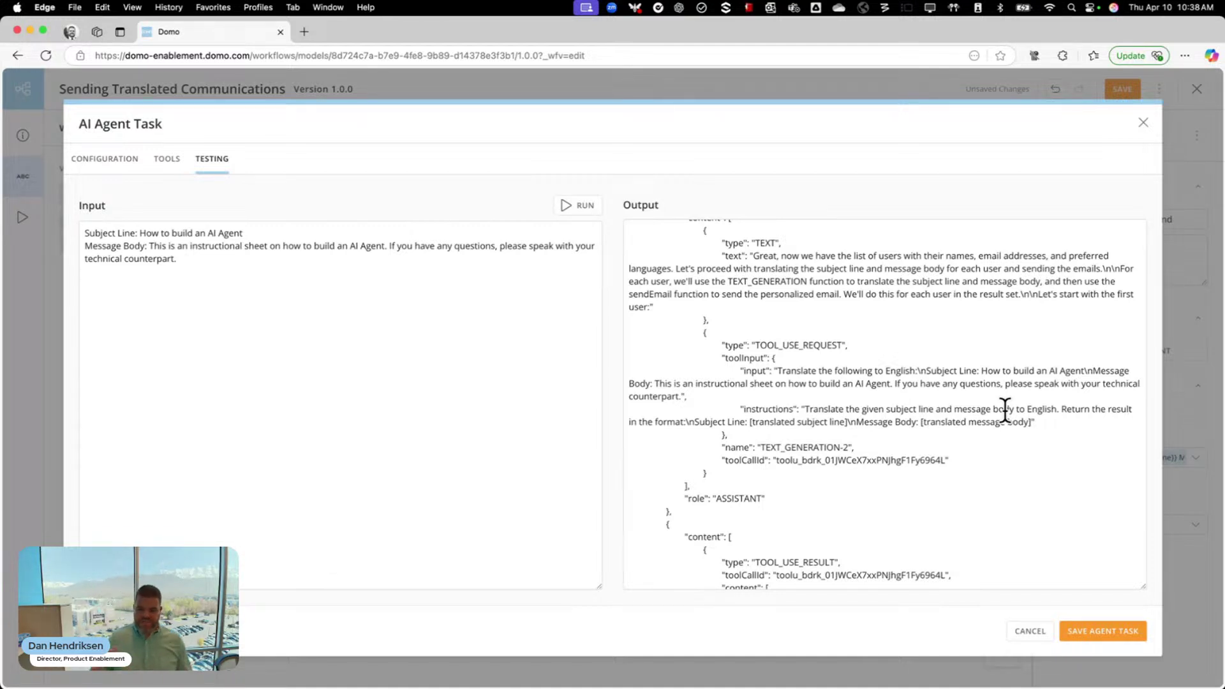
scroll(1005, 411, "down", 3)
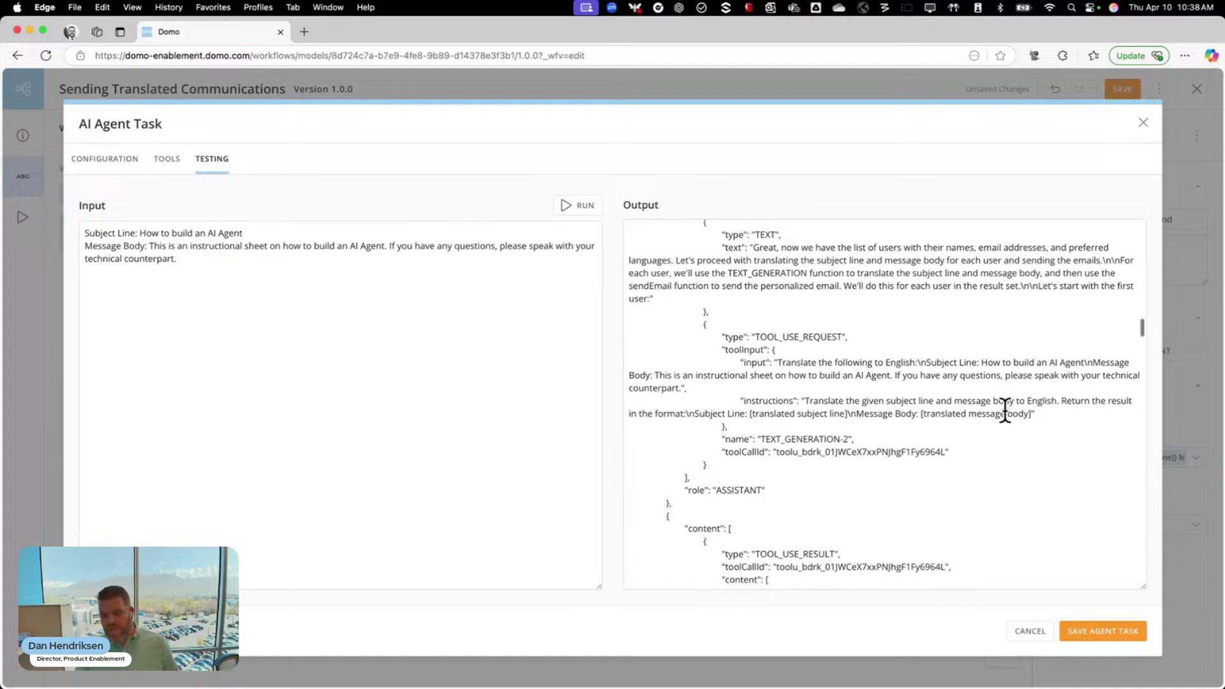
scroll(1005, 410, "down", 5)
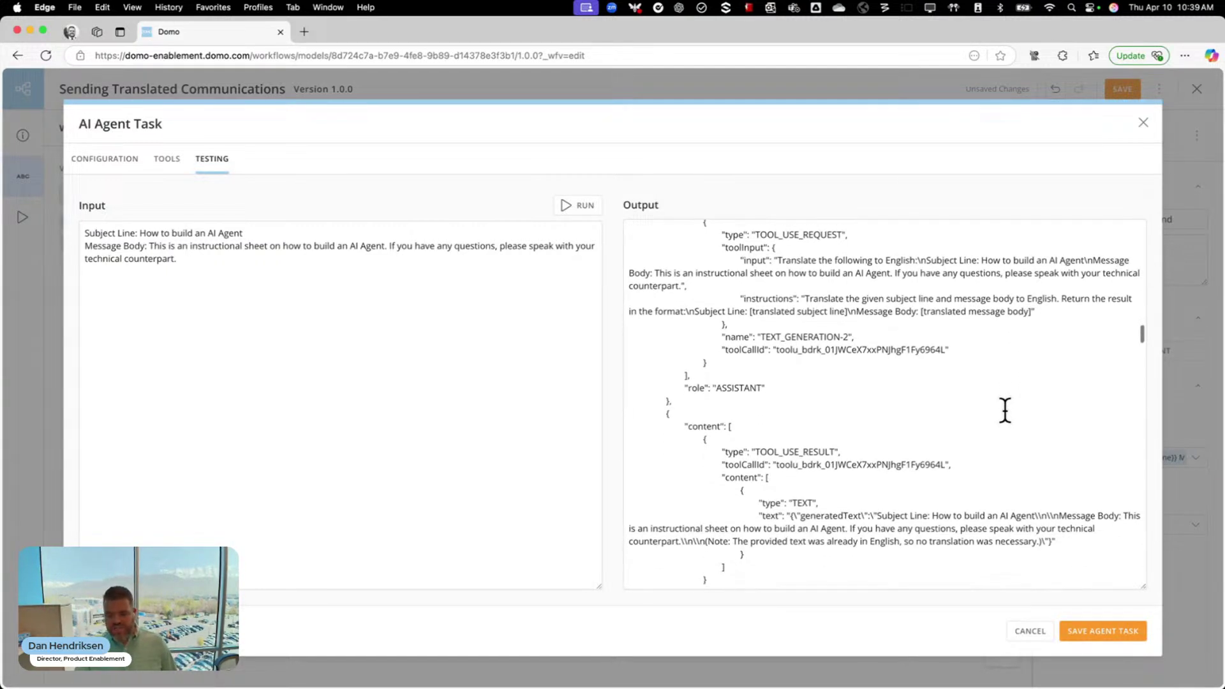
scroll(1005, 410, "down", 1)
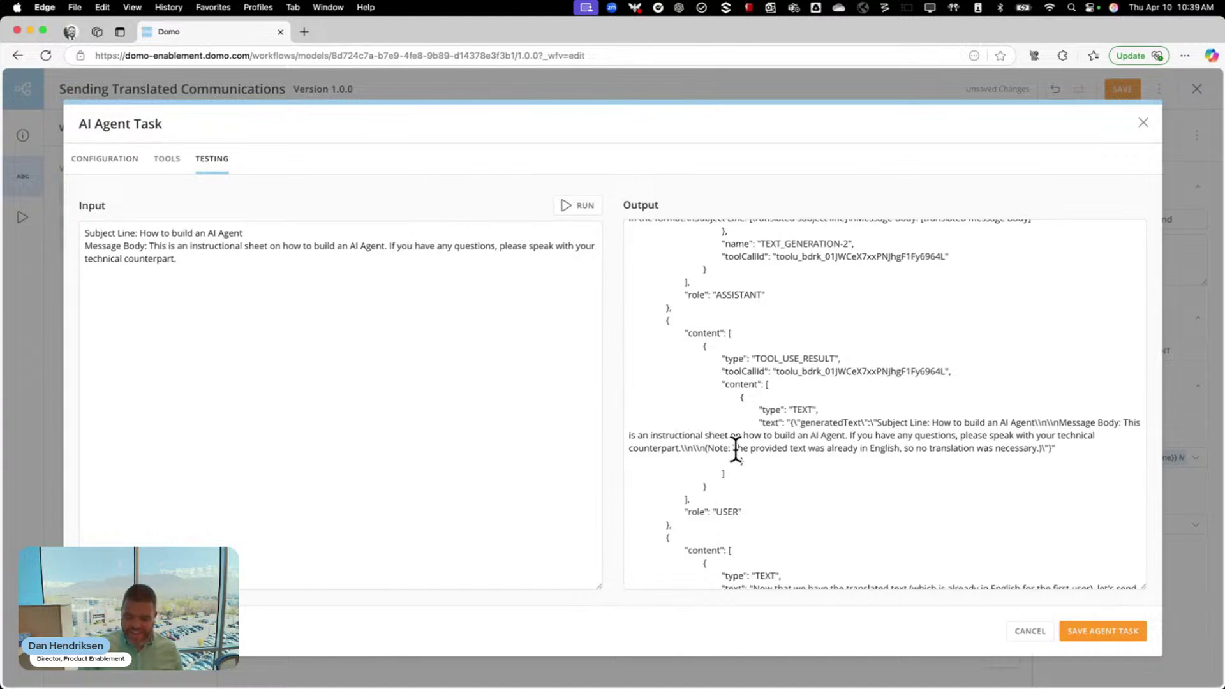
left_click_drag(732, 448, 1039, 445)
left_click(1103, 457)
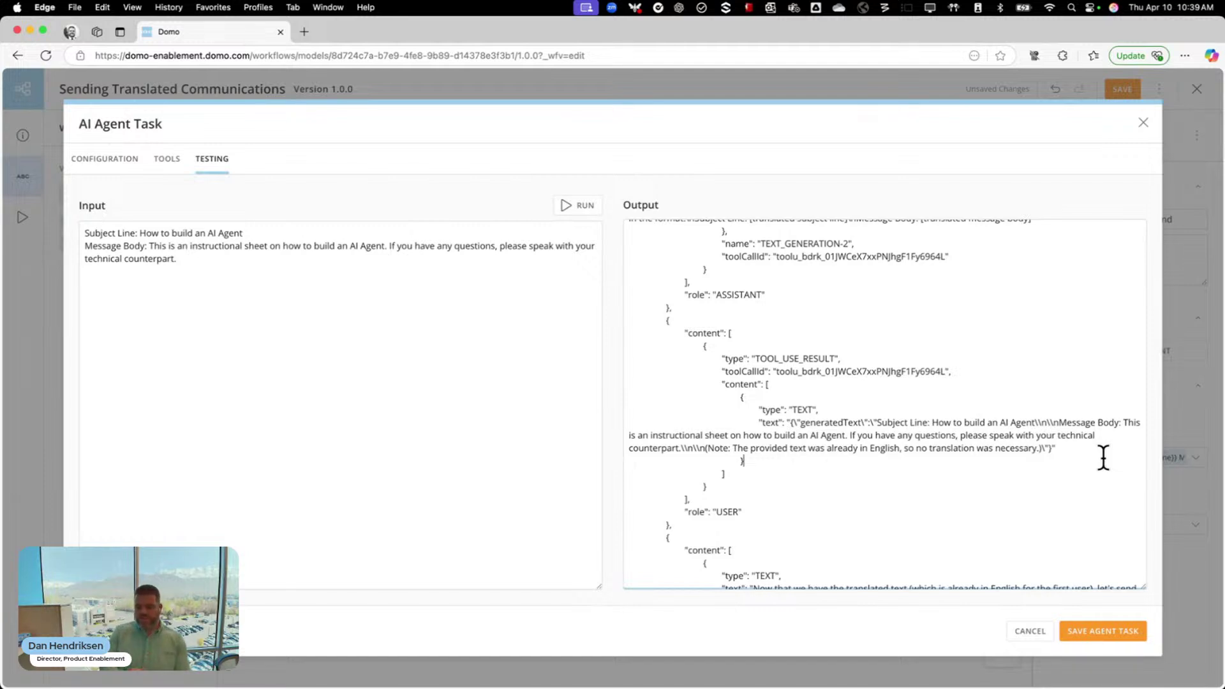
scroll(1103, 457, "down", 5)
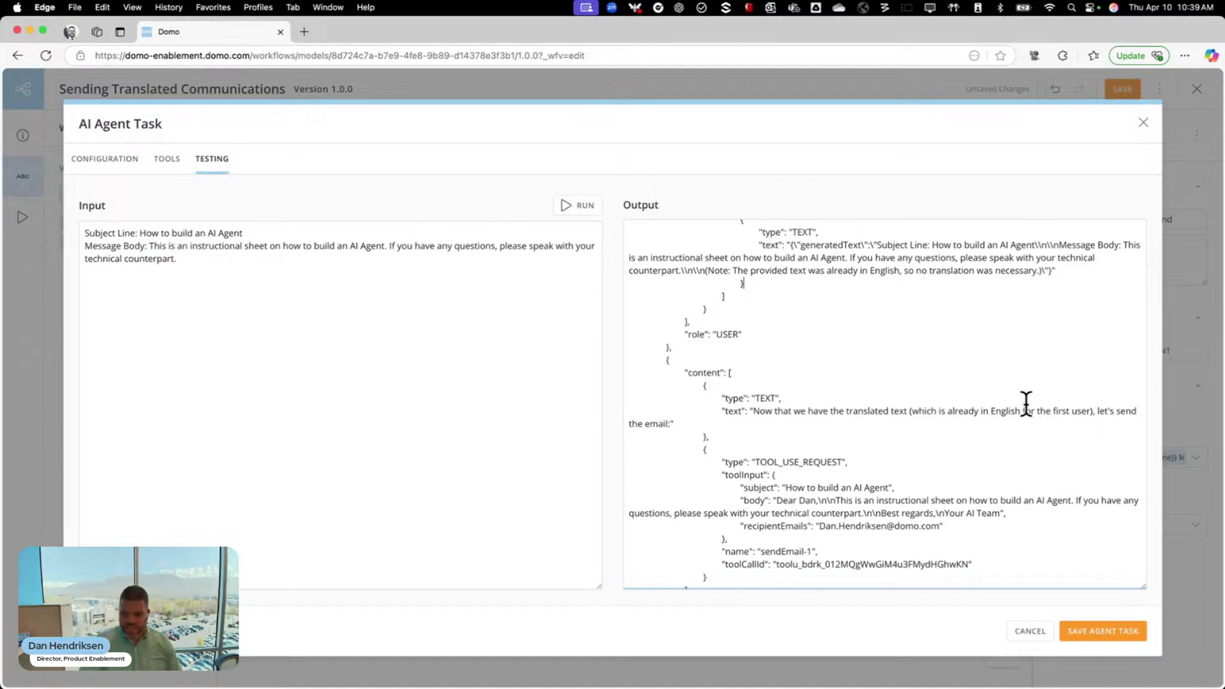
scroll(1028, 456, "down", 5)
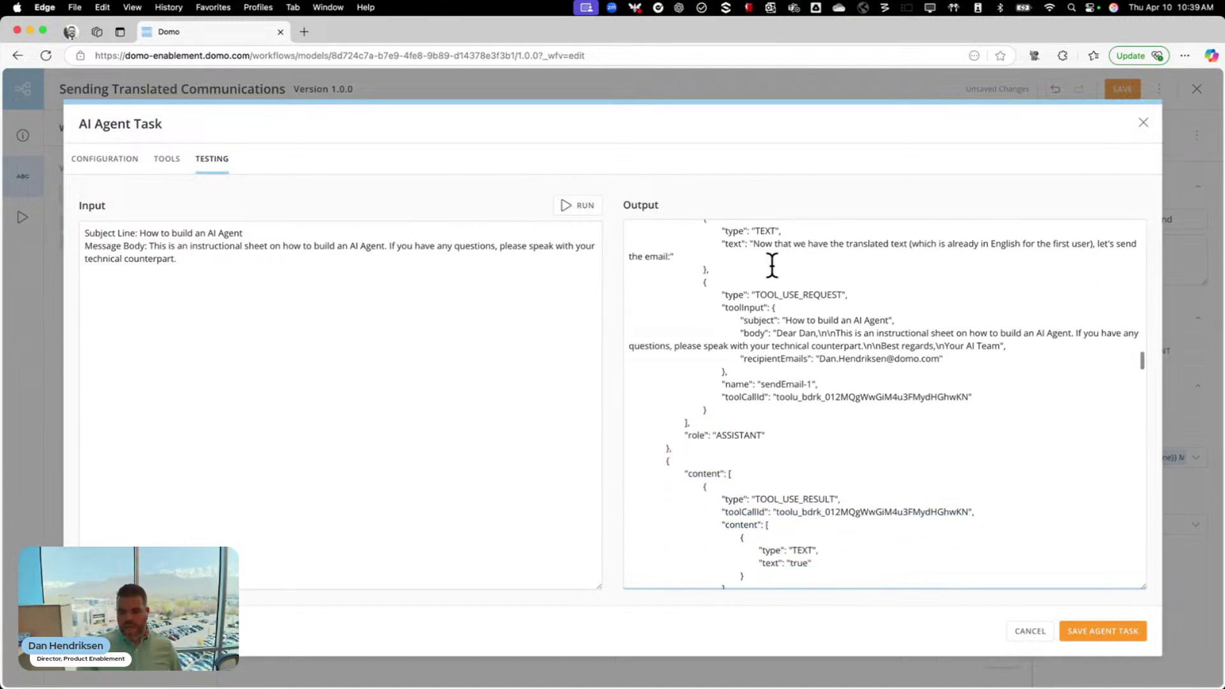
scroll(800, 476, "down", 5)
scroll(800, 475, "down", 4)
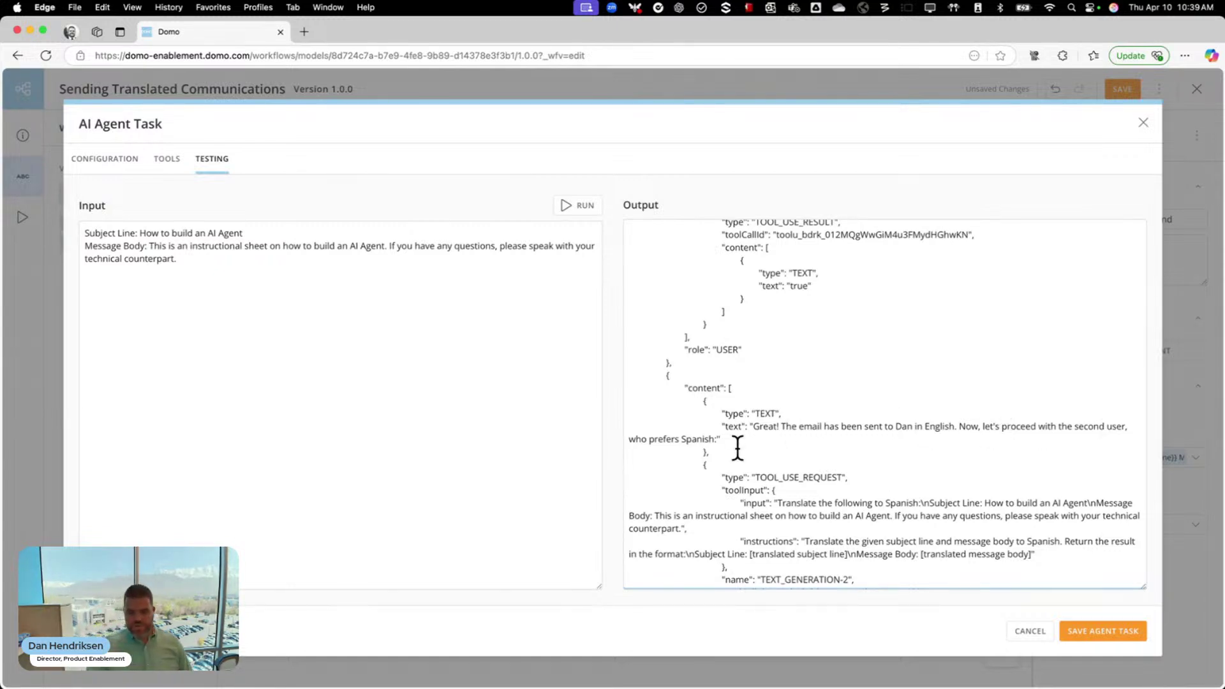
scroll(837, 472, "down", 9)
scroll(837, 473, "down", 2)
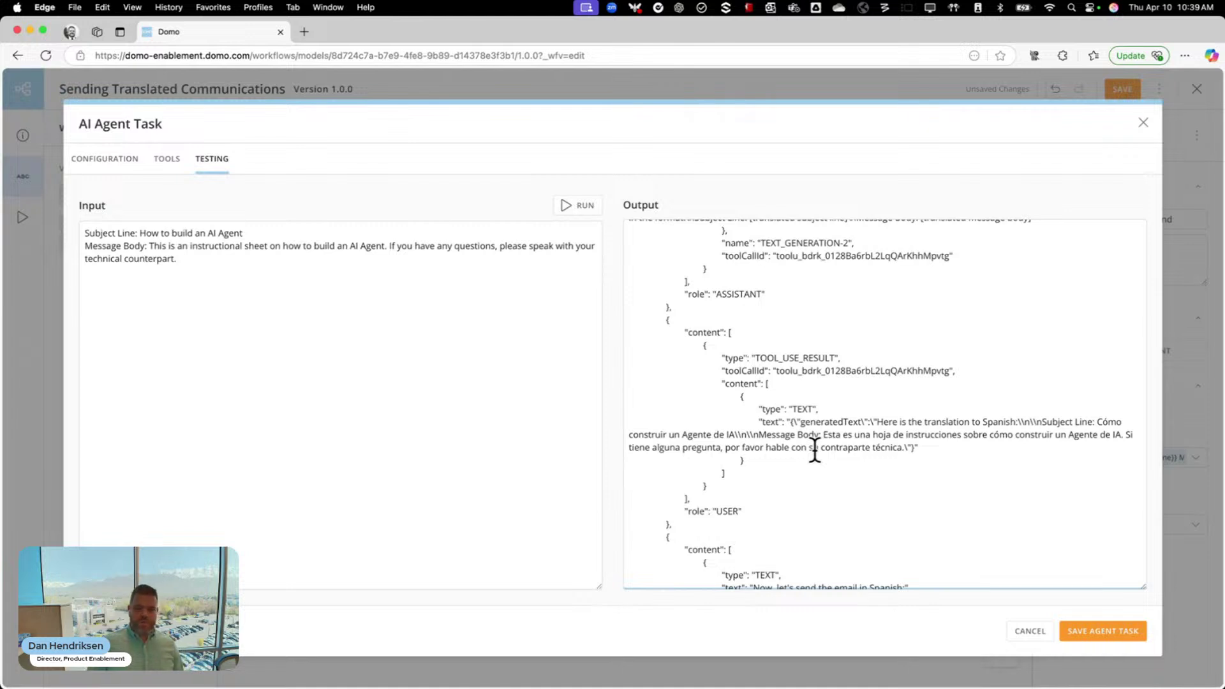
scroll(815, 448, "down", 2)
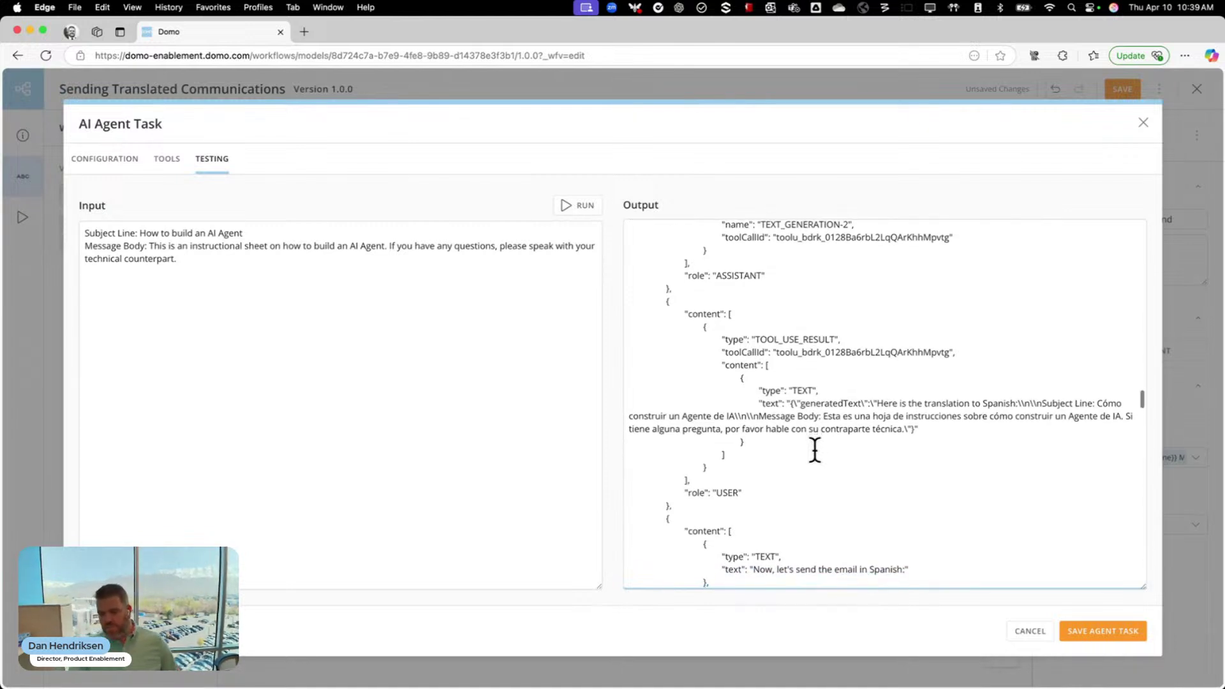
scroll(814, 448, "down", 10)
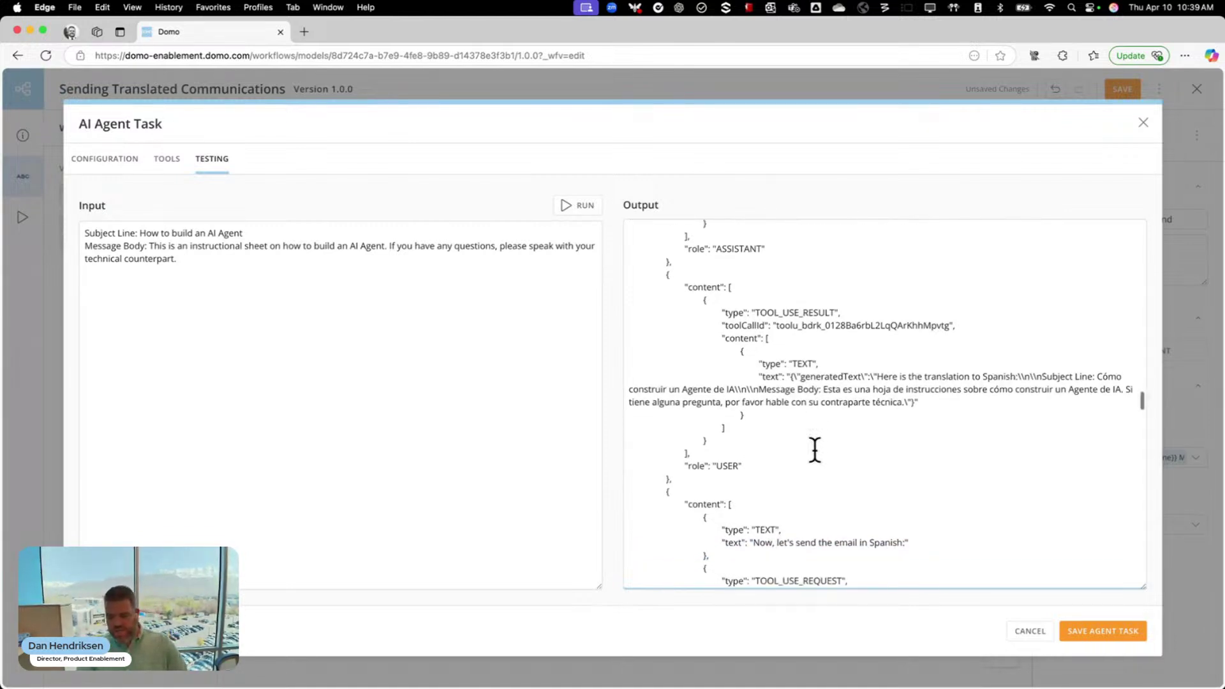
scroll(815, 449, "down", 15)
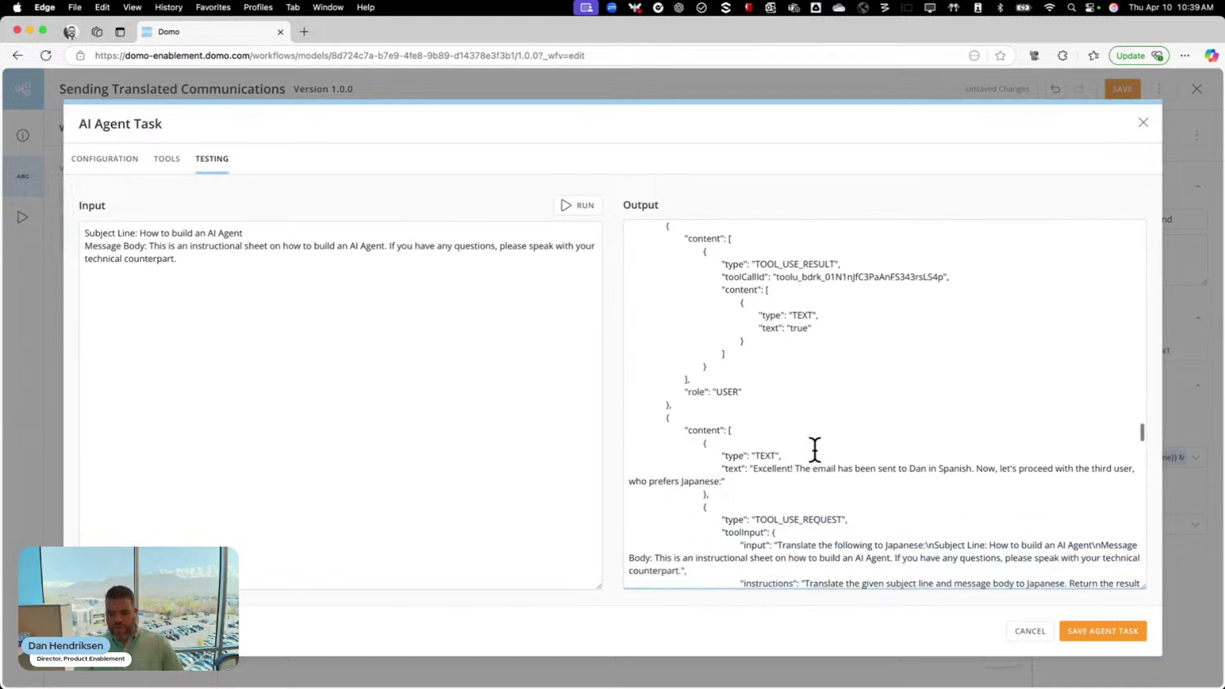
scroll(815, 449, "down", 9)
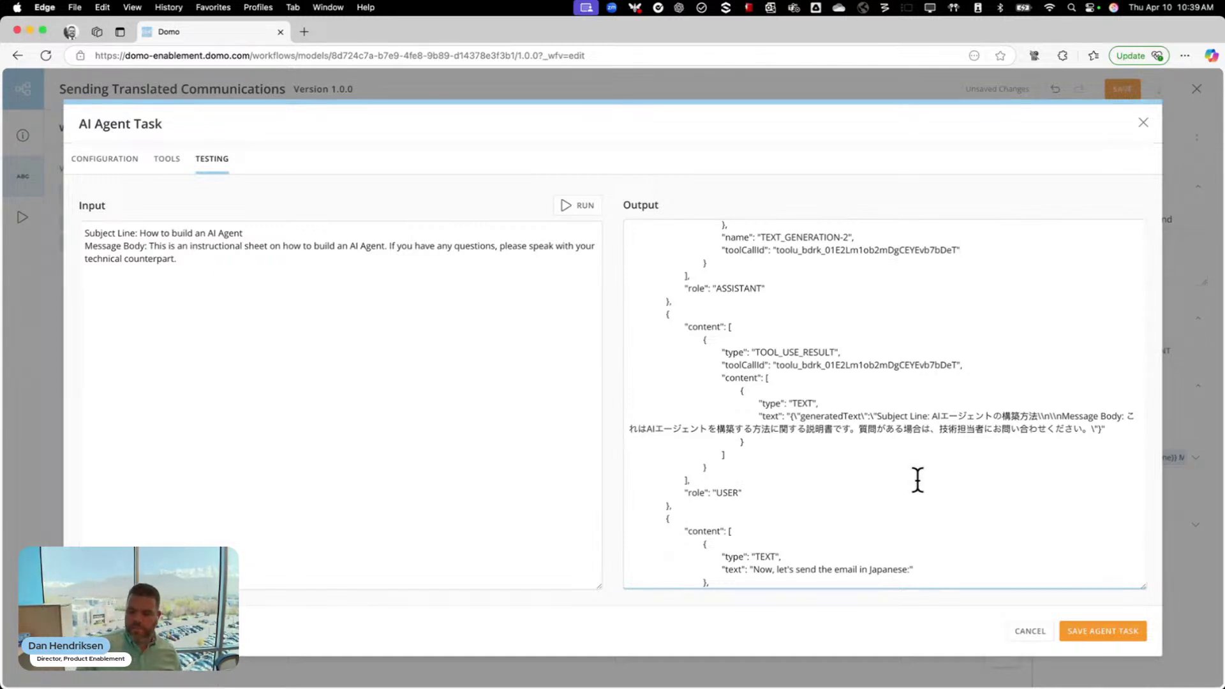
scroll(917, 480, "down", 3)
scroll(917, 480, "down", 3)
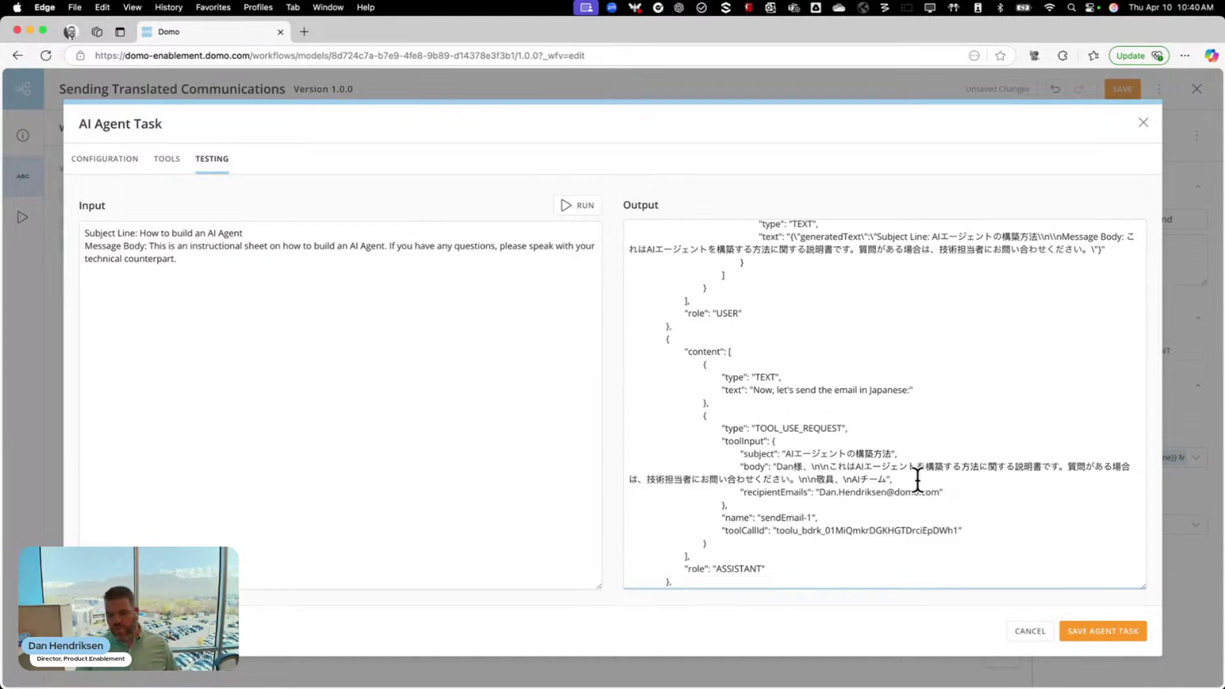
scroll(918, 480, "down", 2)
scroll(918, 480, "down", 3)
scroll(917, 480, "down", 5)
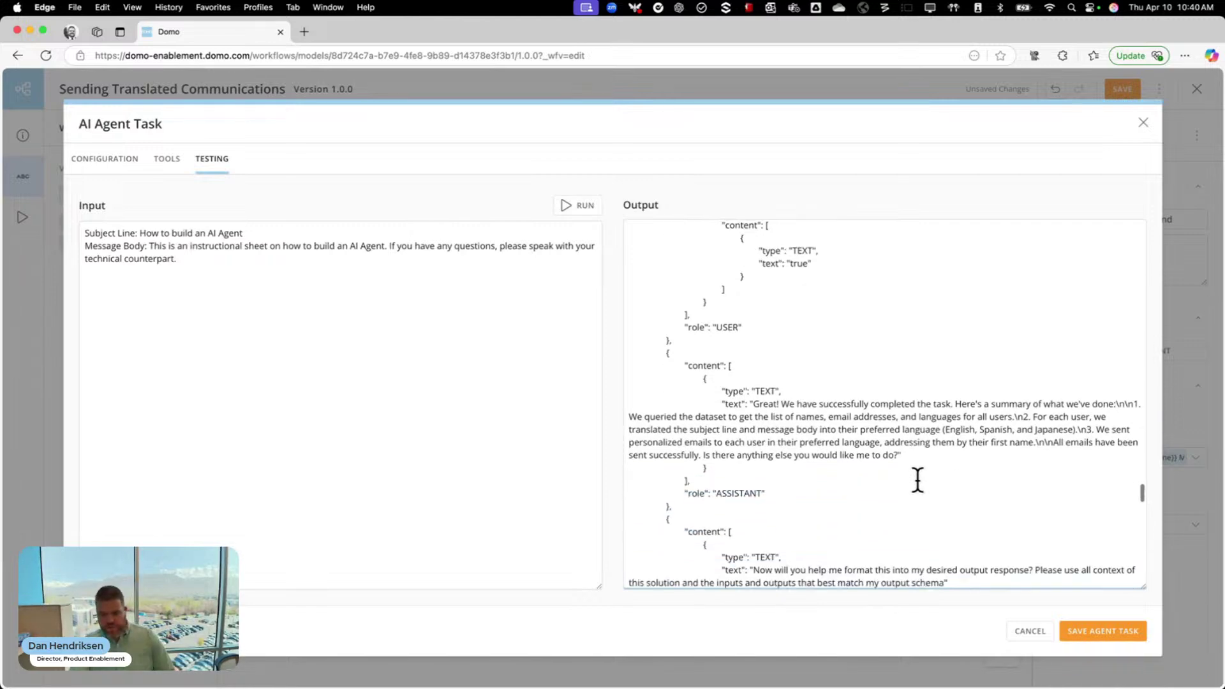
scroll(918, 480, "down", 8)
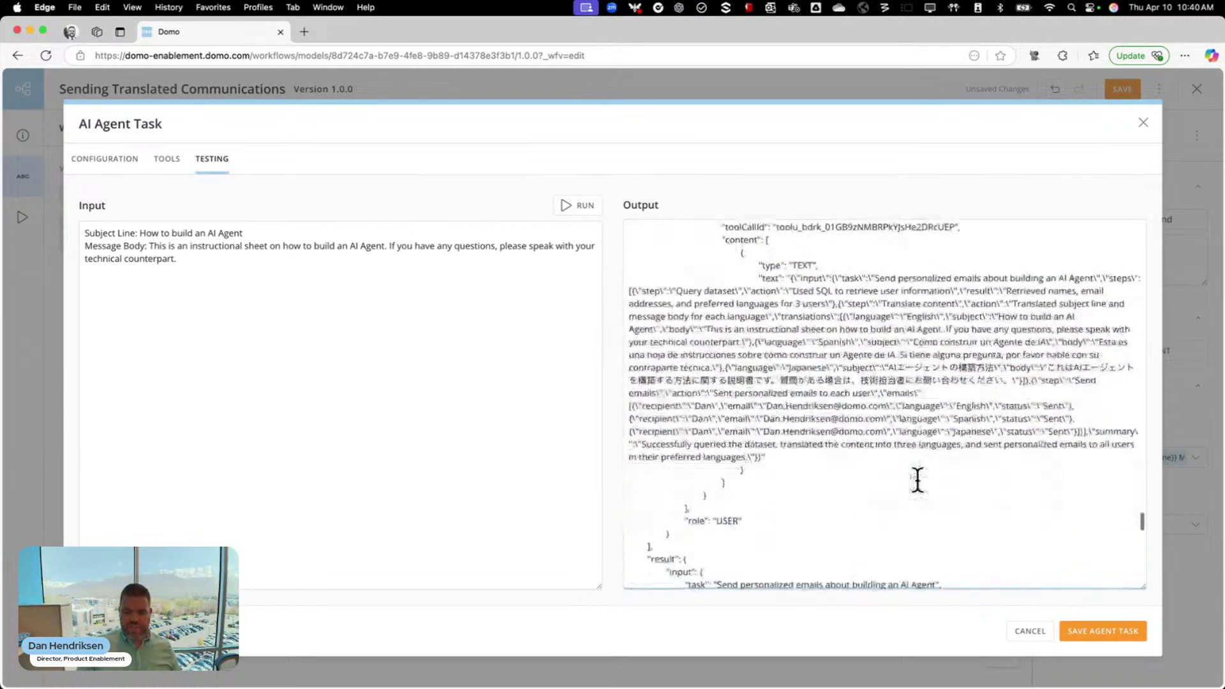
scroll(918, 480, "up", 2)
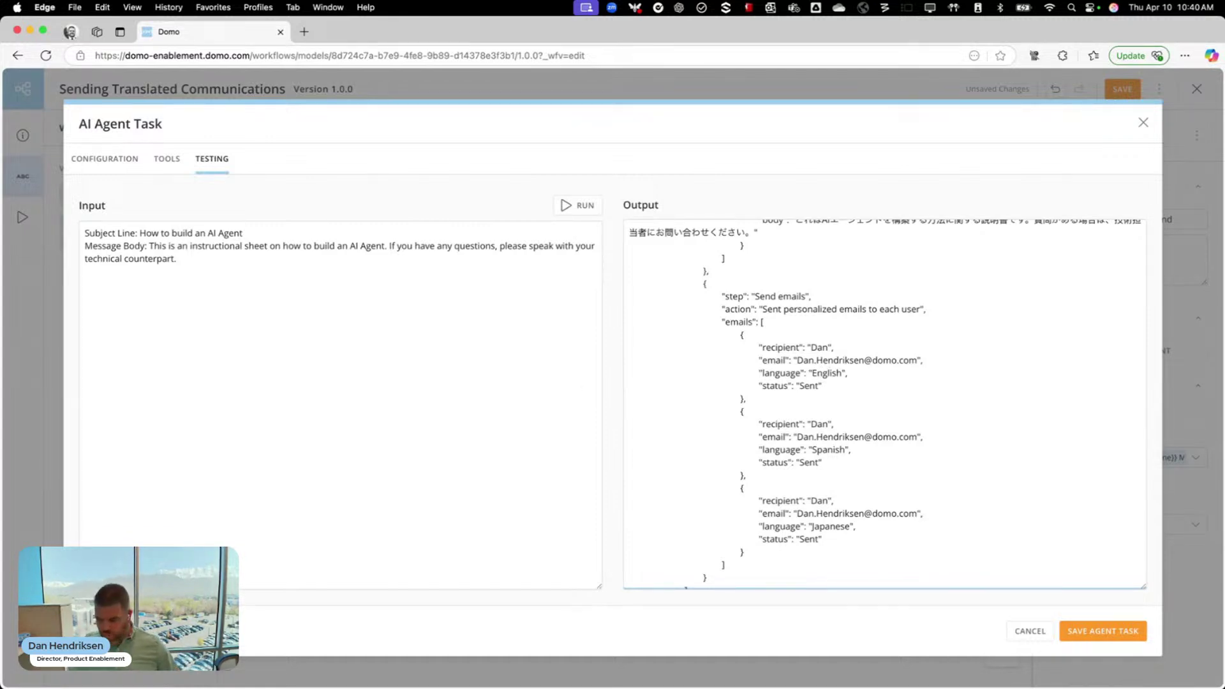
key("ctrl+Up")
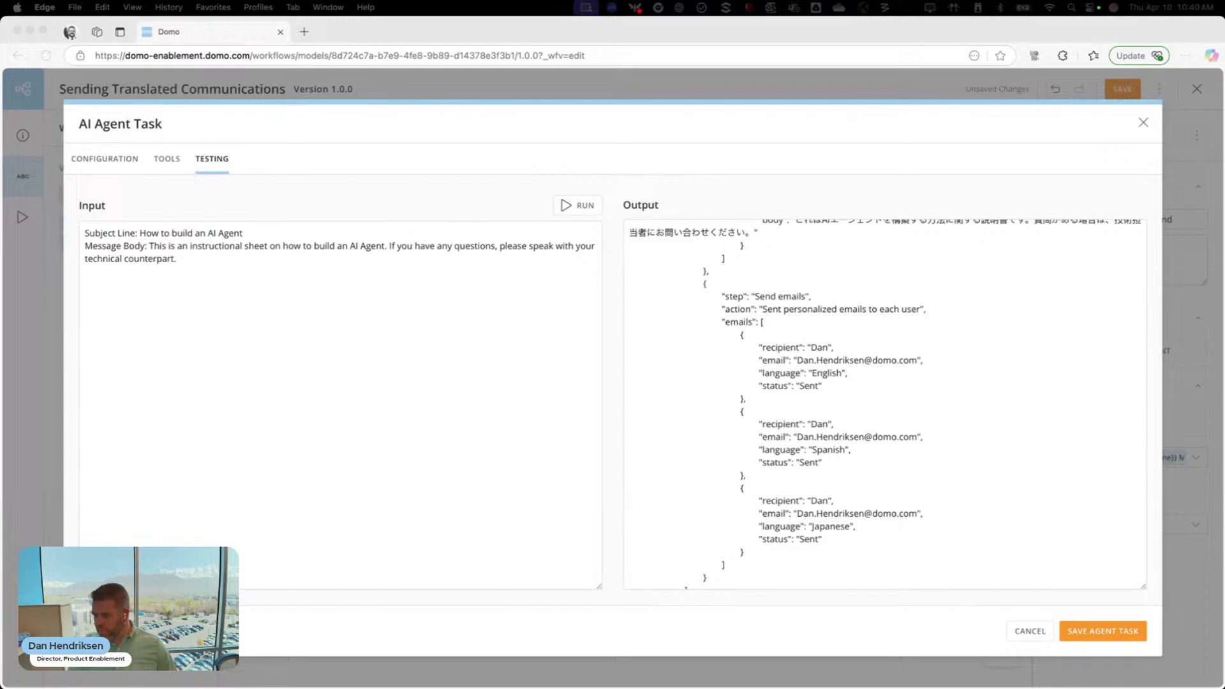
Arrange the Japanese, Spanish and English test emails side by side for comparison
left_click_drag(0, 383, 506, 107)
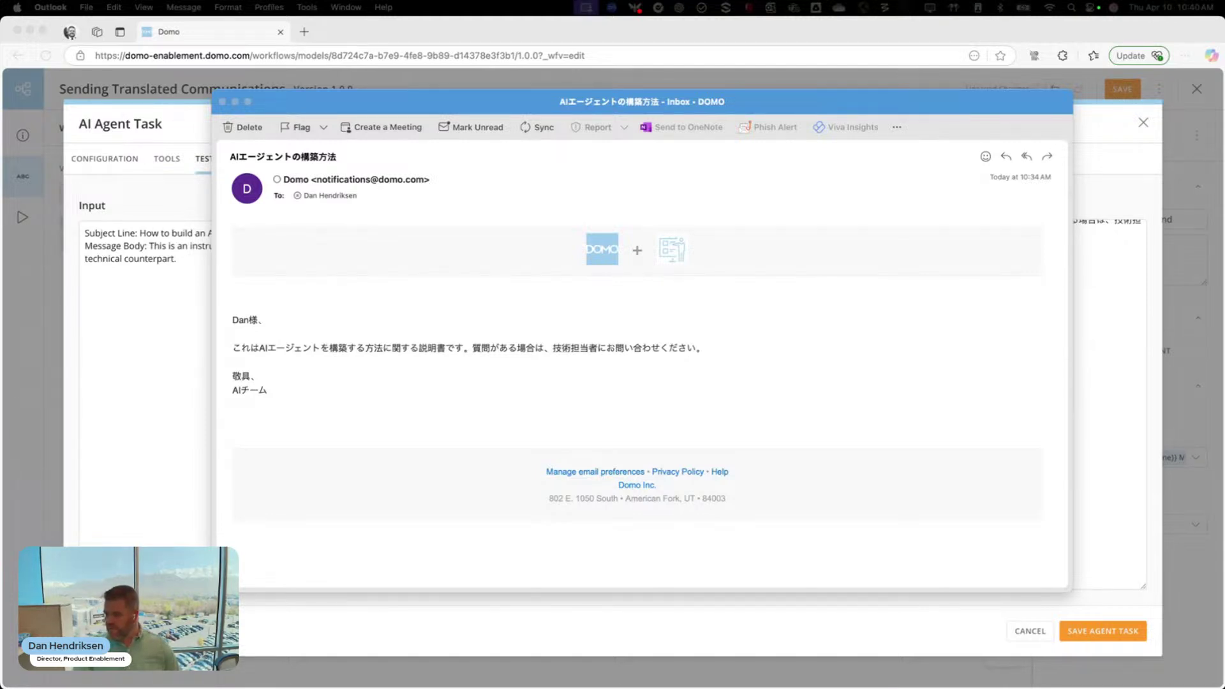
left_click_drag(0, 350, 534, 174)
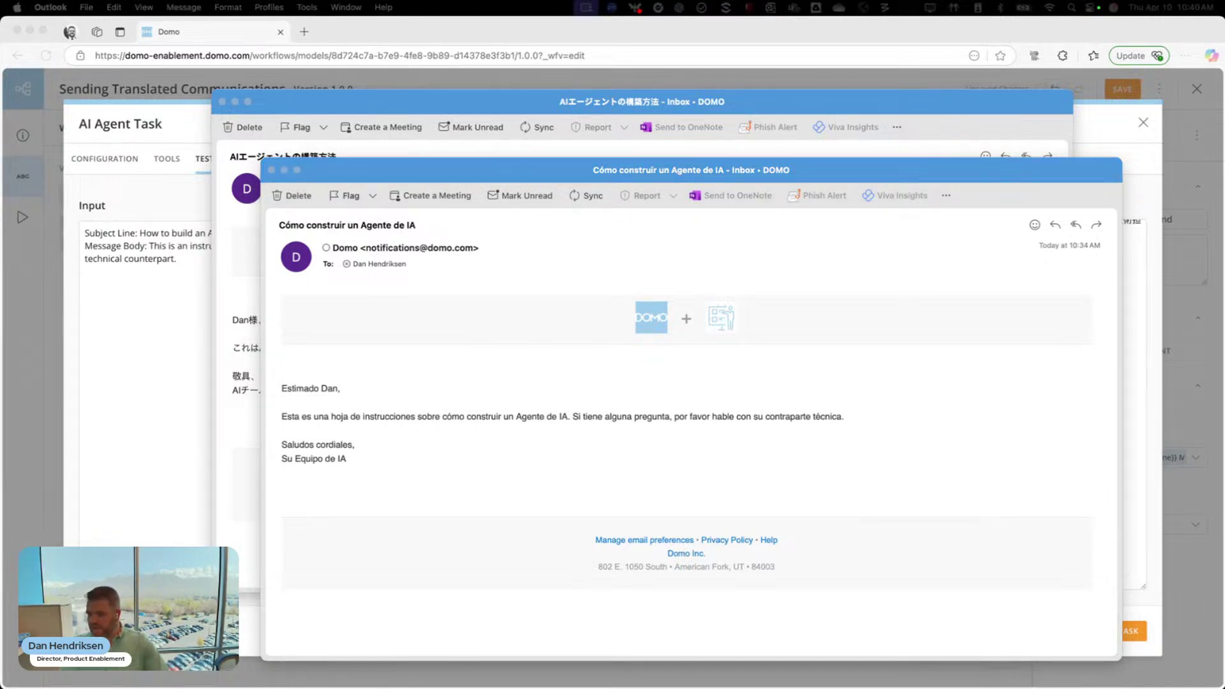
left_click_drag(0, 362, 369, 174)
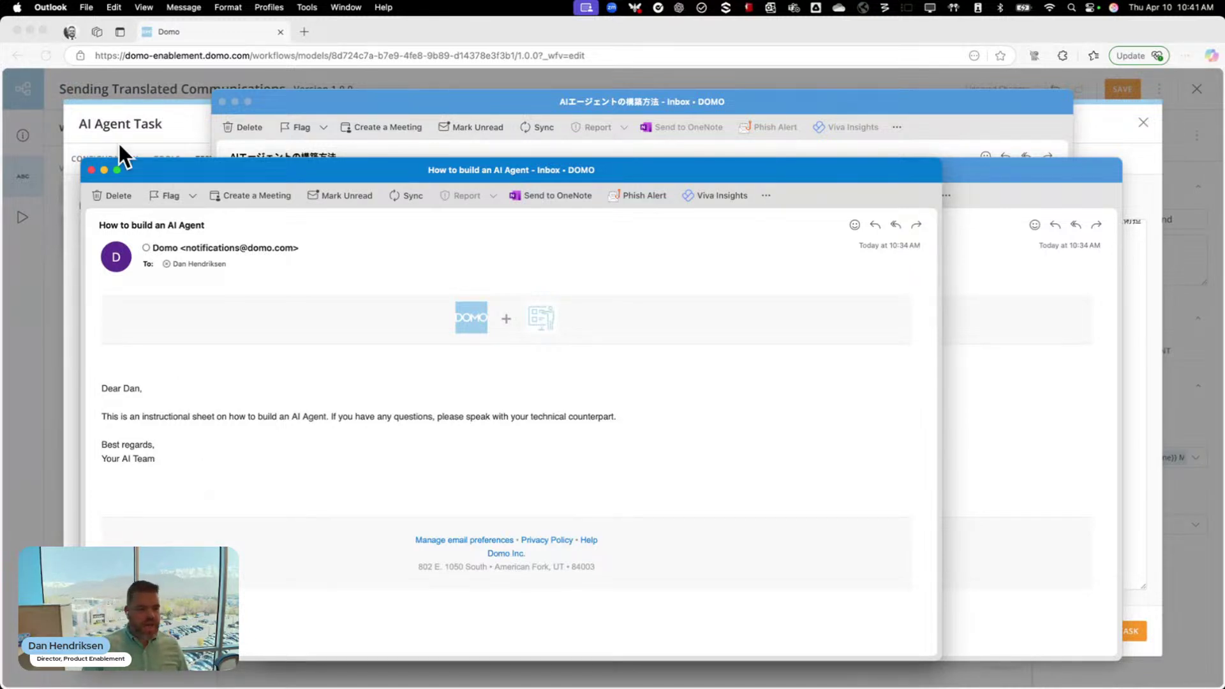
Delete the English, Spanish and Japanese test emails
left_click(111, 194)
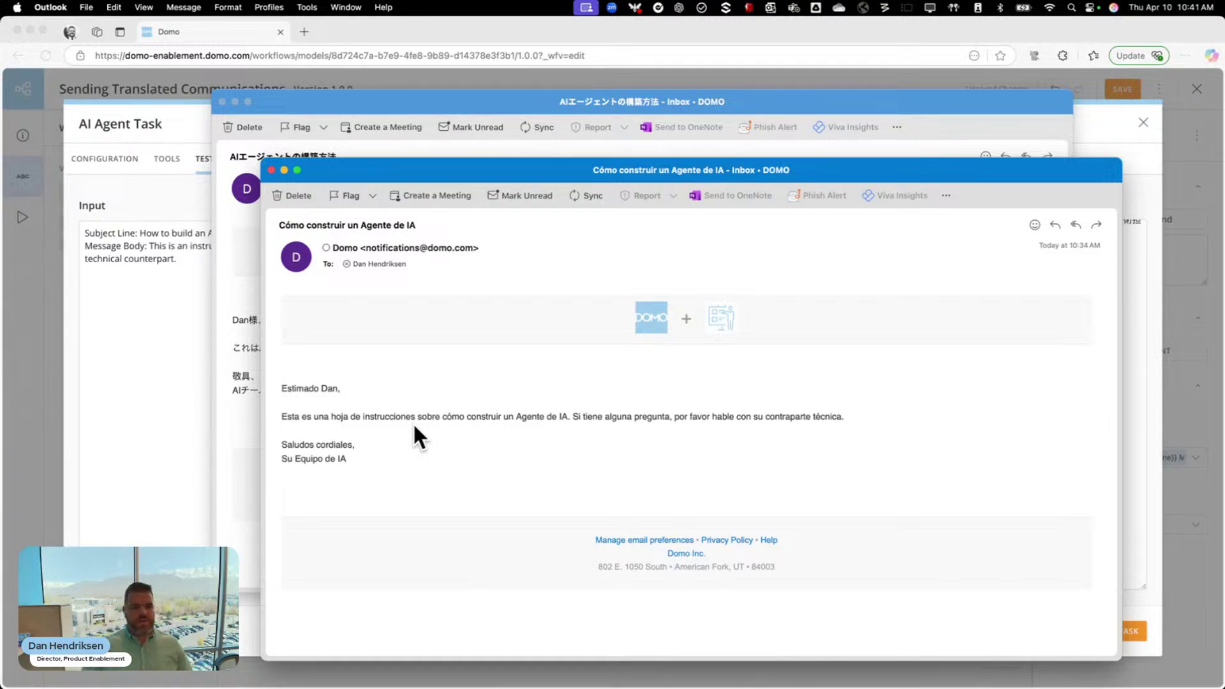
left_click(292, 195)
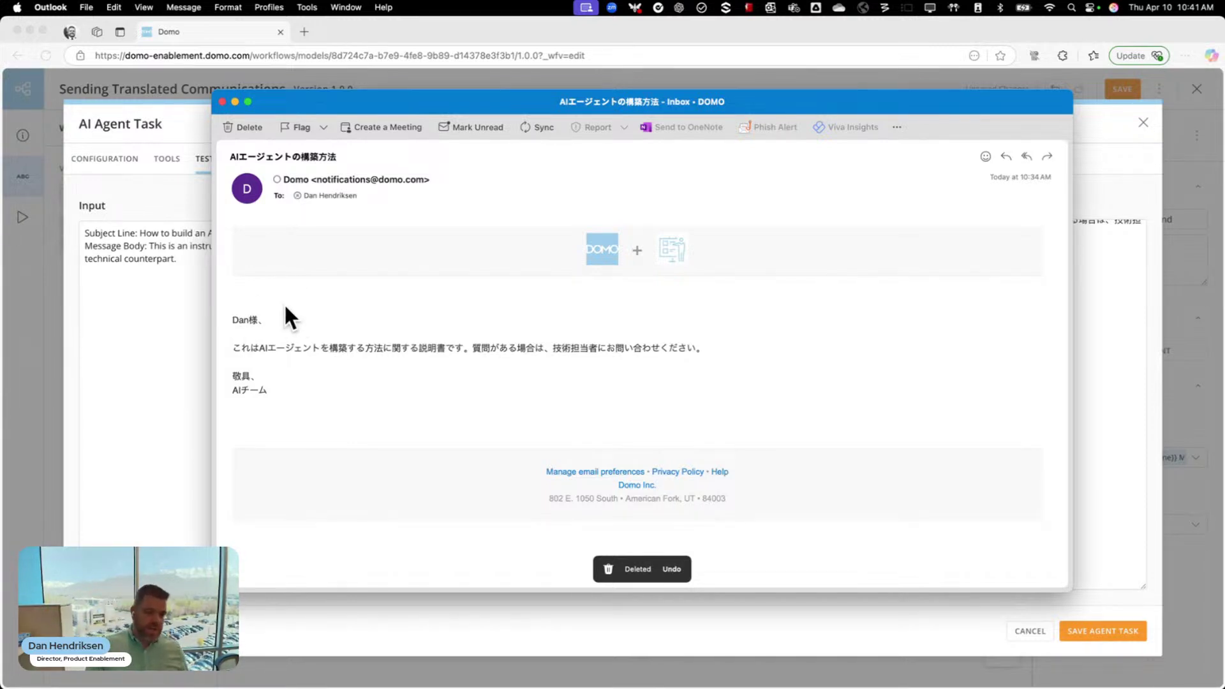
left_click(239, 119)
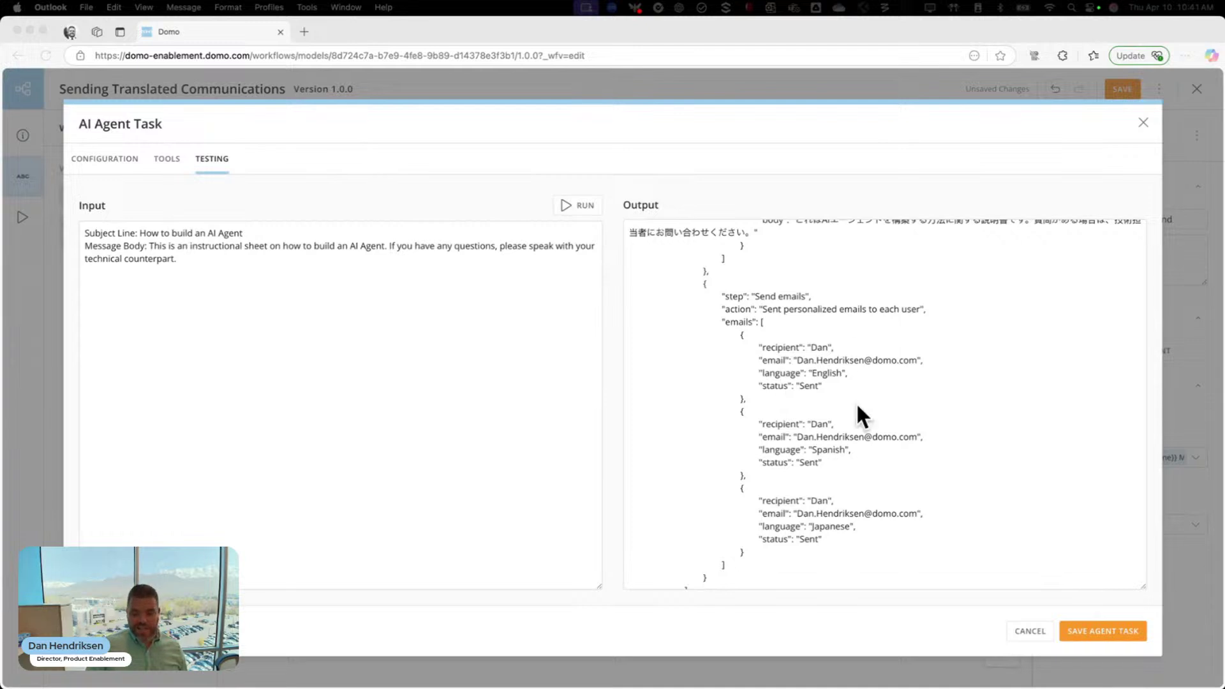
Bring the Domo task forward and settle on Configuration, showing the AgentResponse output
scroll(832, 520, "down", 3)
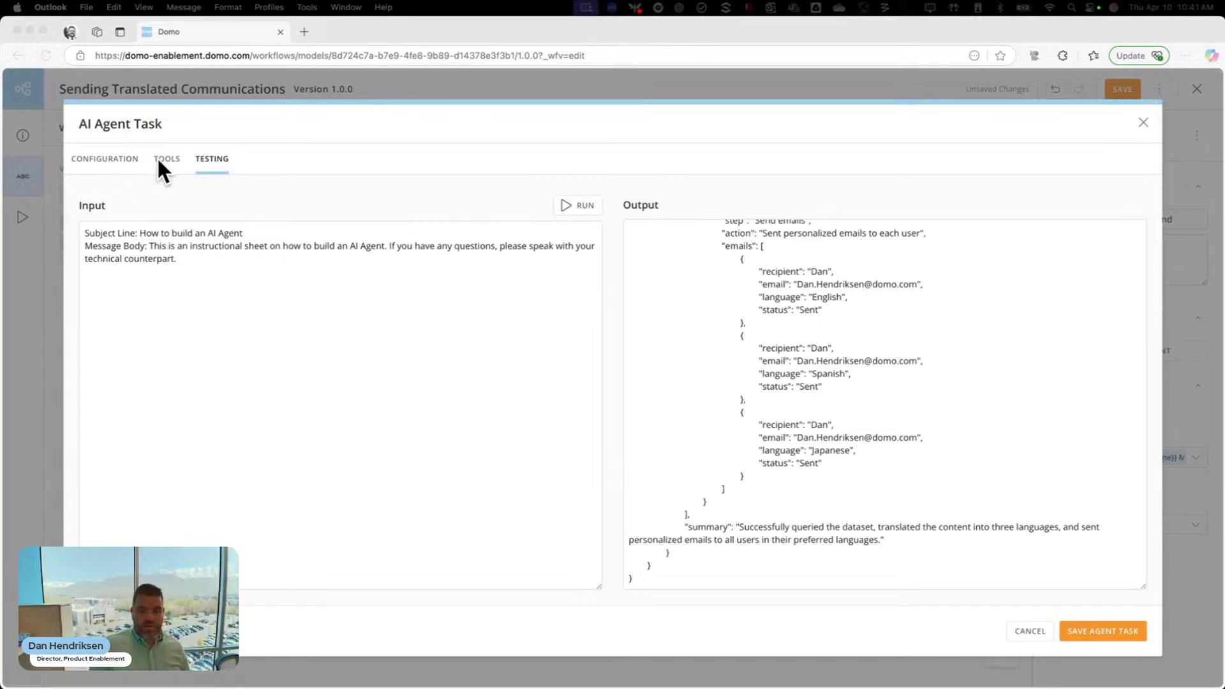
left_click(102, 158)
left_click(102, 158)
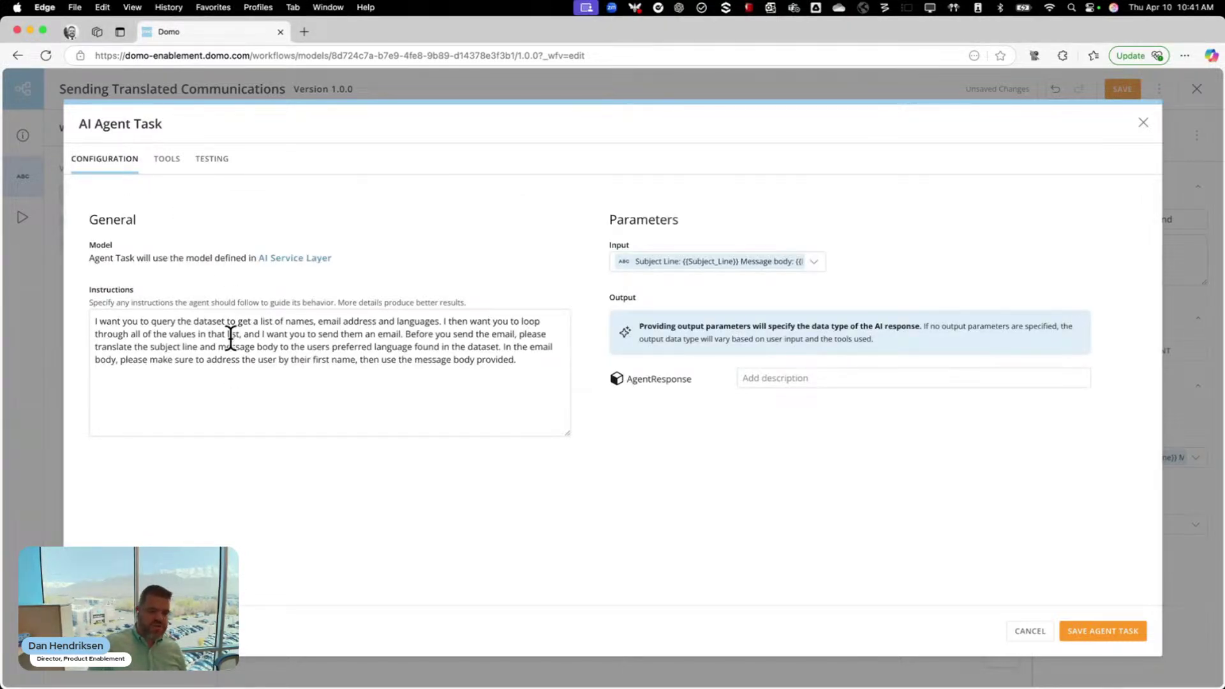
left_click(208, 181)
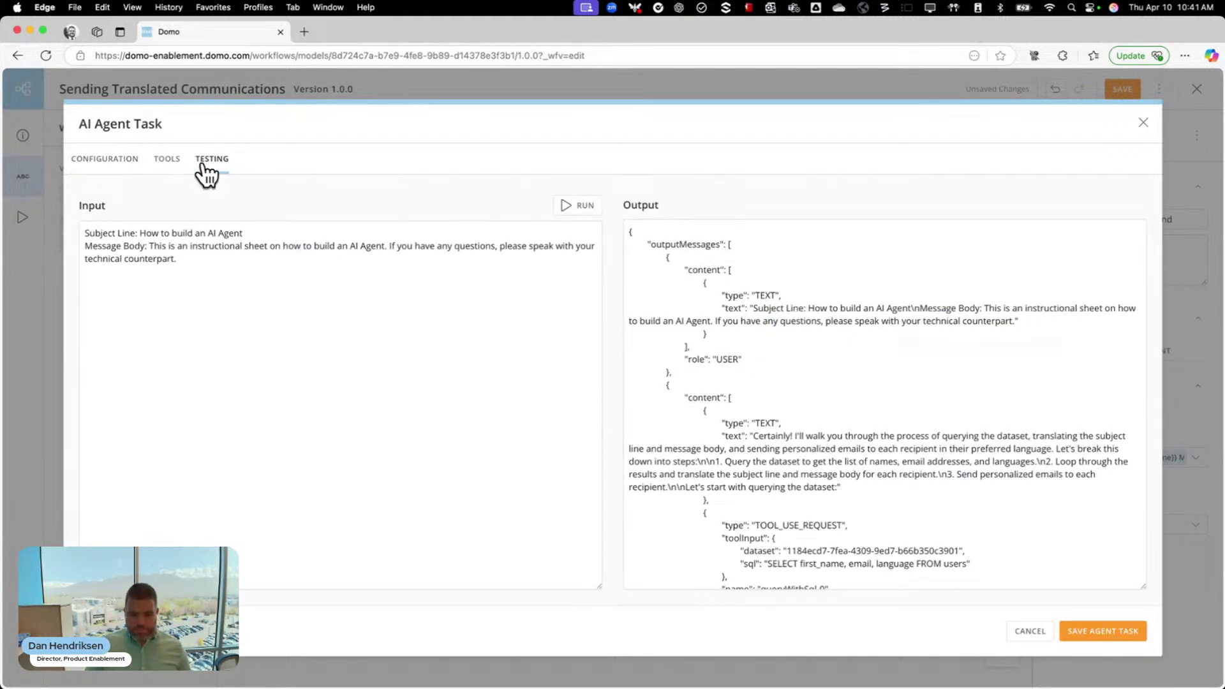
left_click(127, 159)
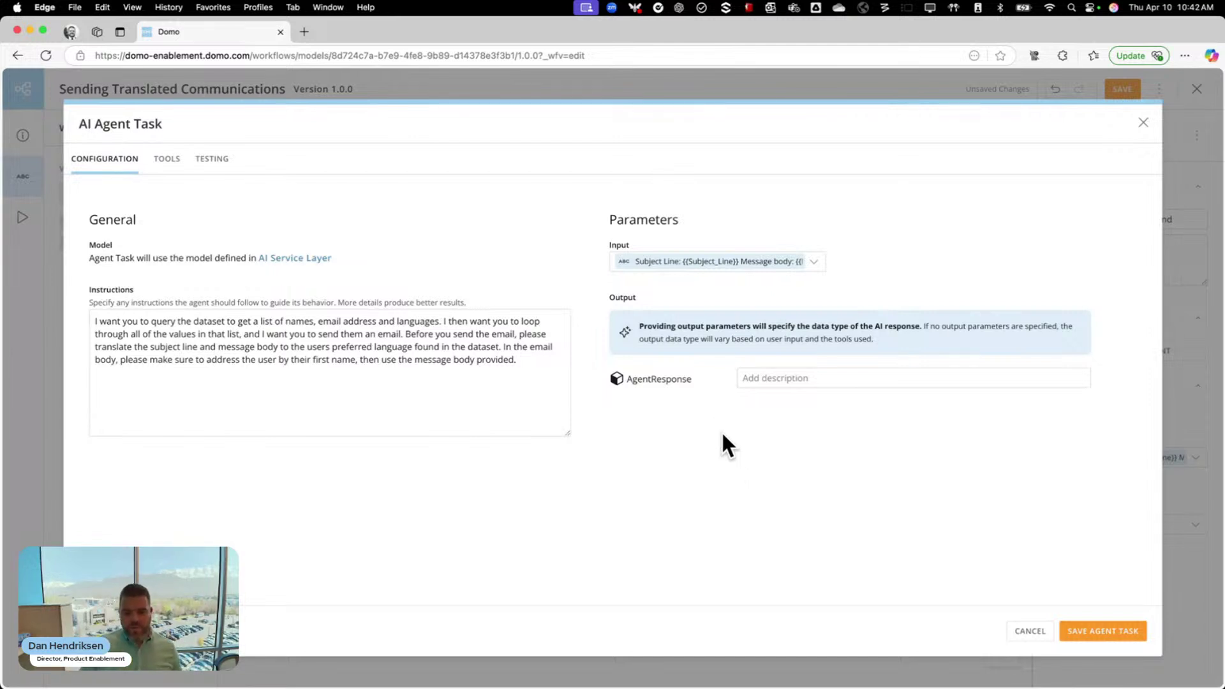
Edit the AgentResponse output parameter and add four blank child properties
left_click(705, 380)
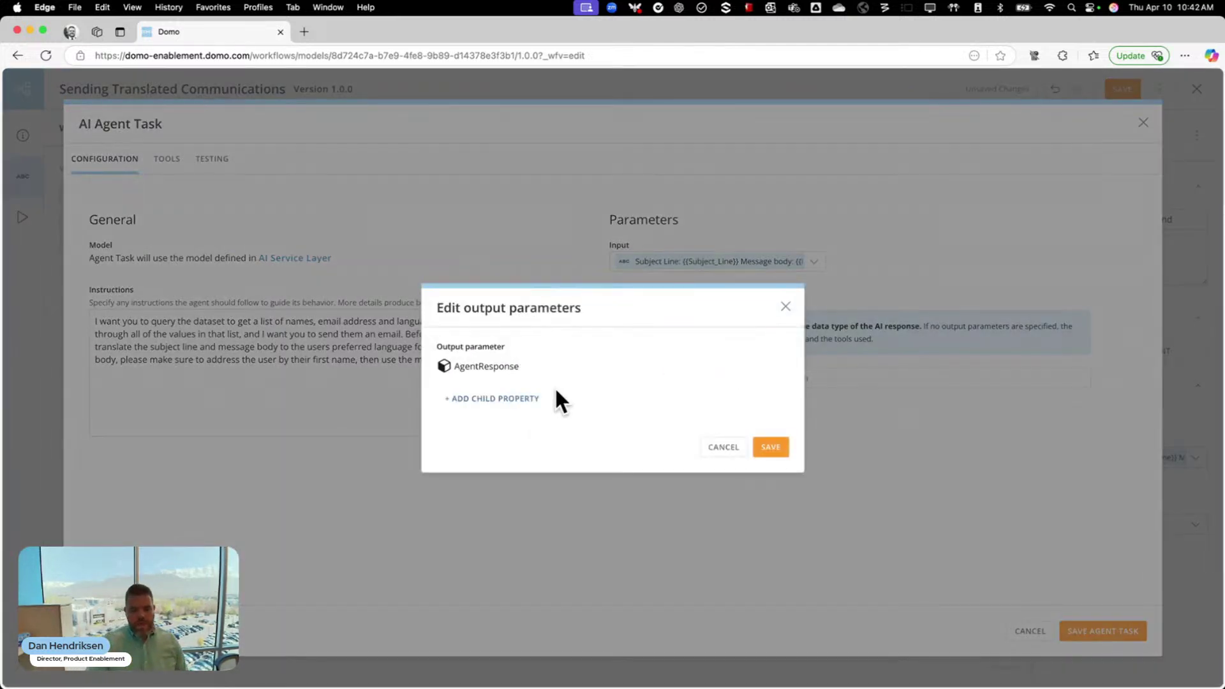
left_click(509, 398)
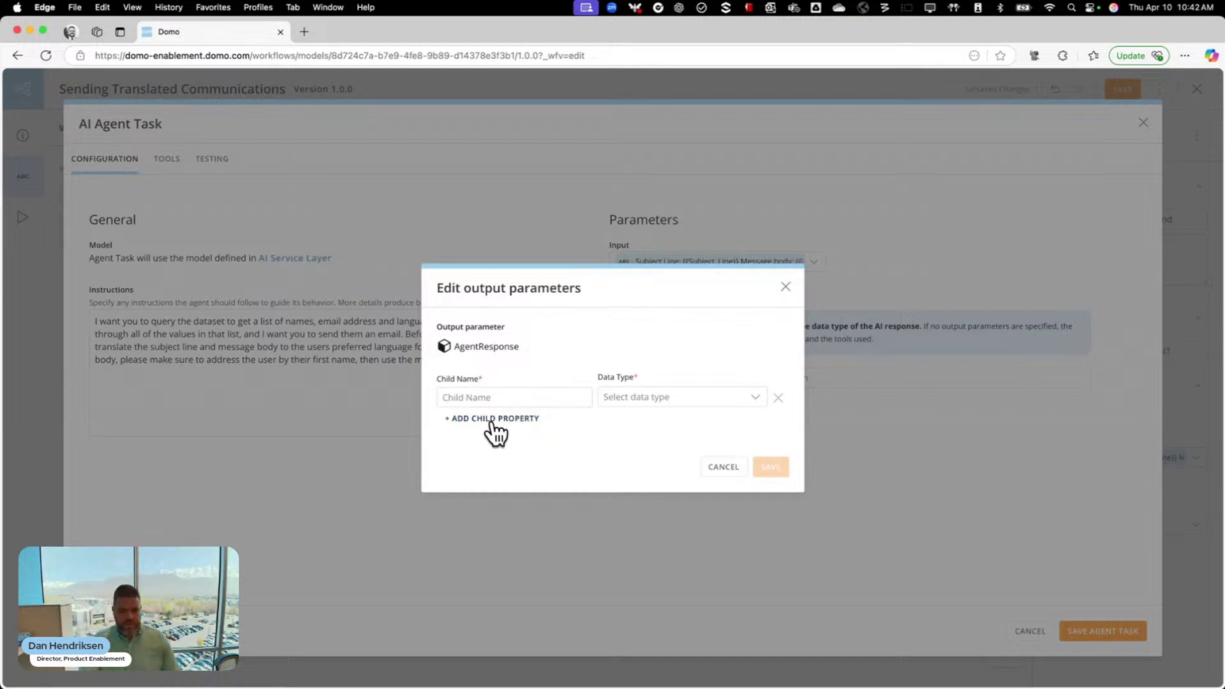
left_click(494, 419)
left_click(493, 440)
left_click(493, 459)
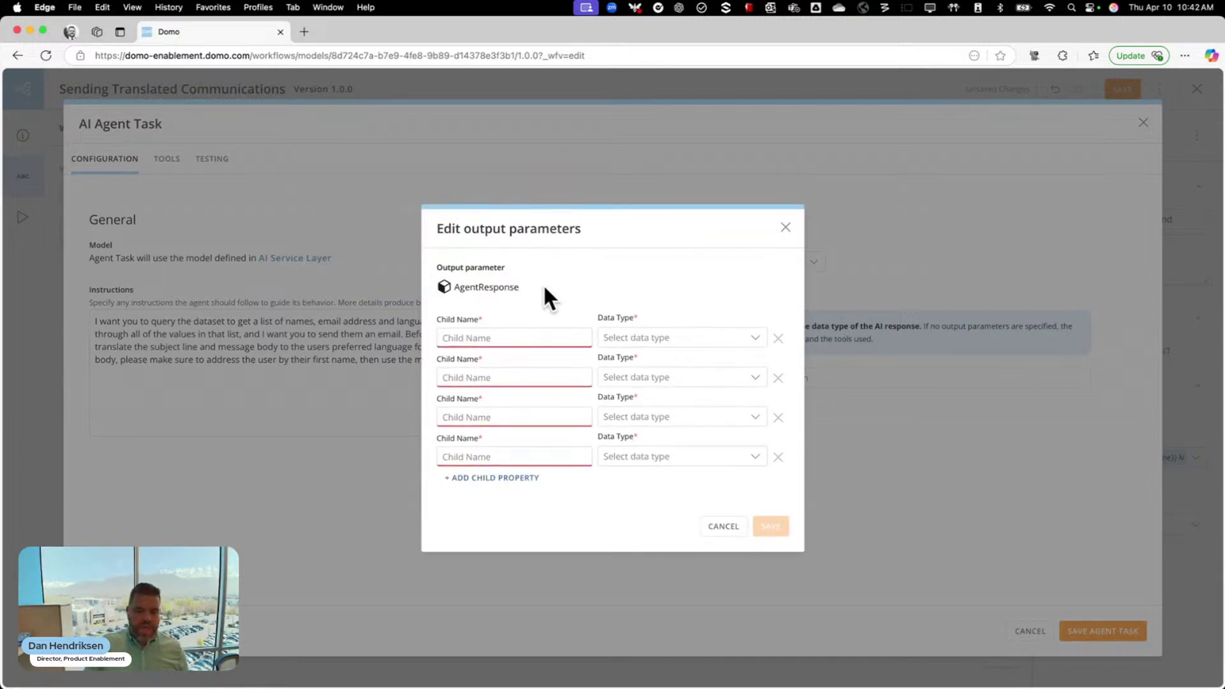
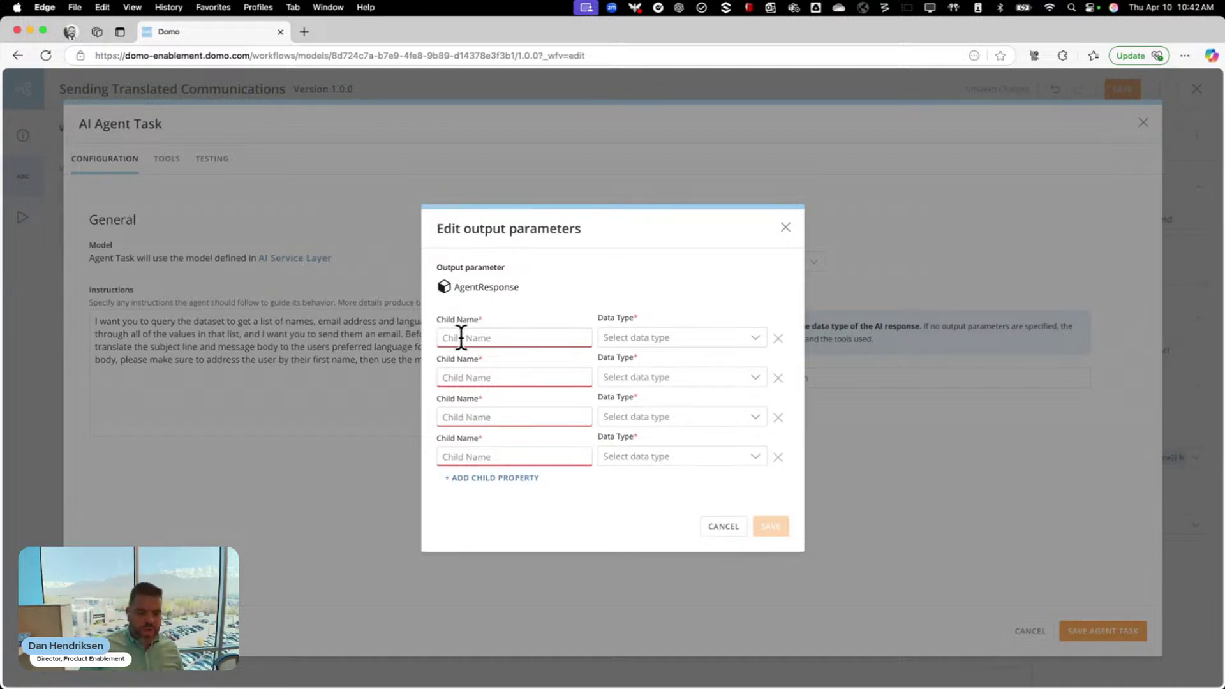
Cancel the AgentResponse child-property edits so none of the four blank properties are kept
left_click(723, 526)
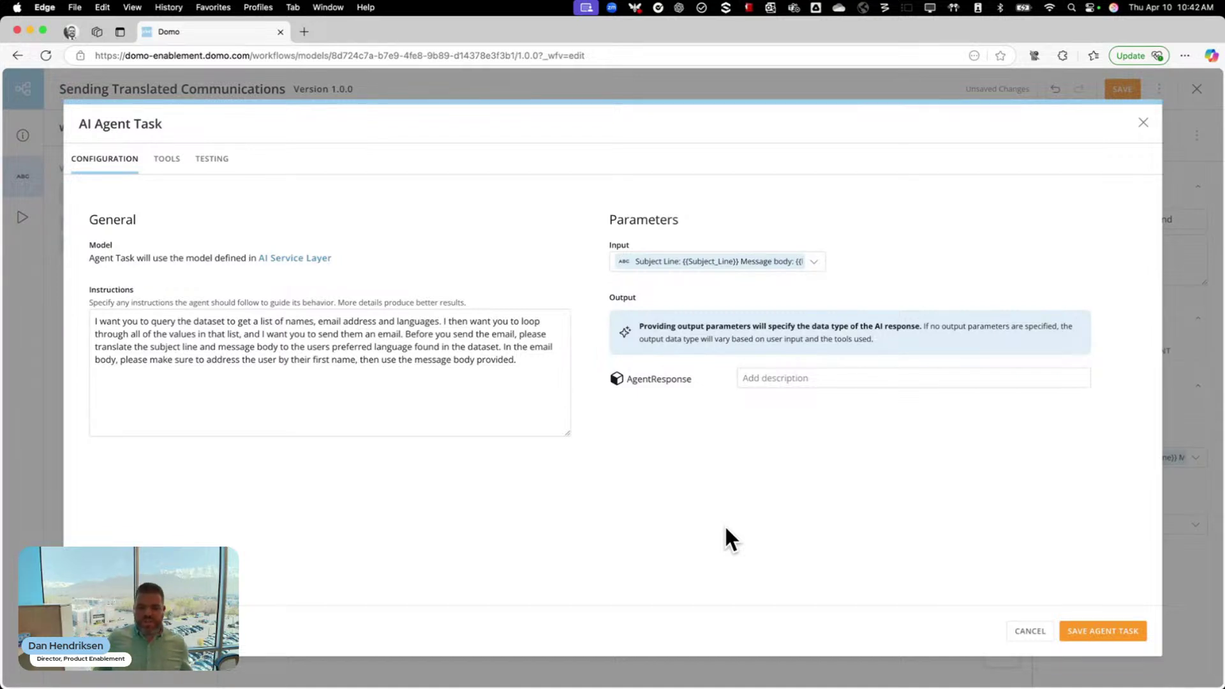
Save the AI agent task and map its Result to a newly created variable
left_click(1097, 633)
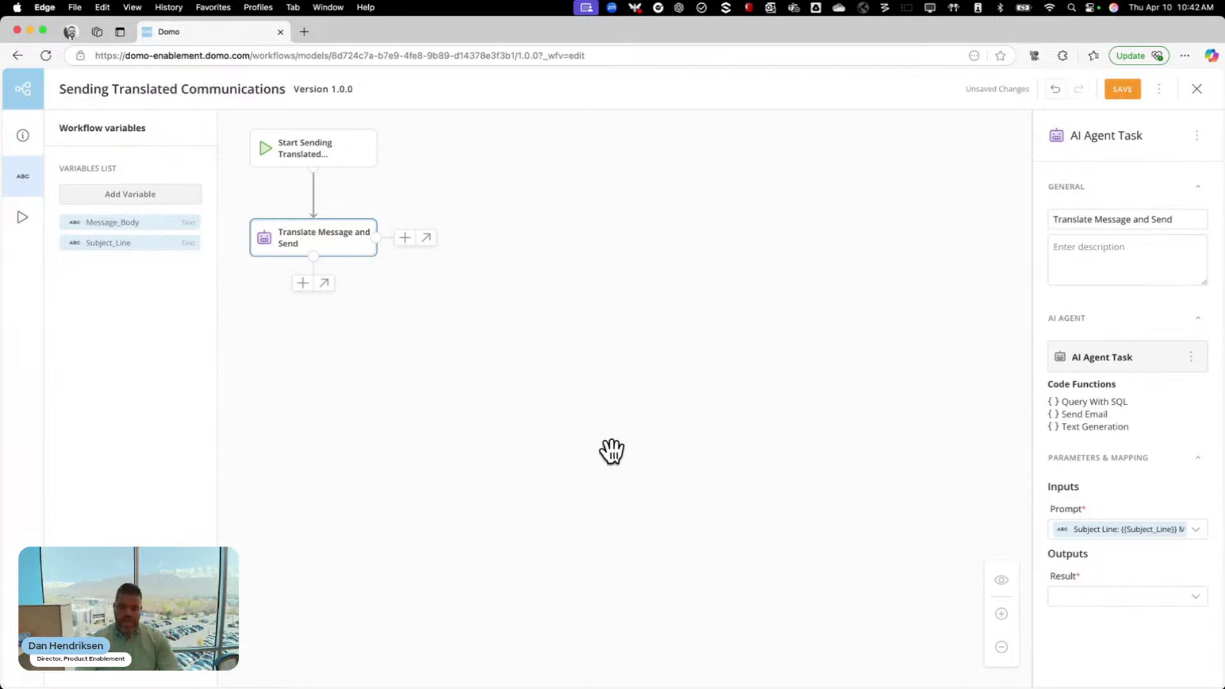
left_click(1094, 600)
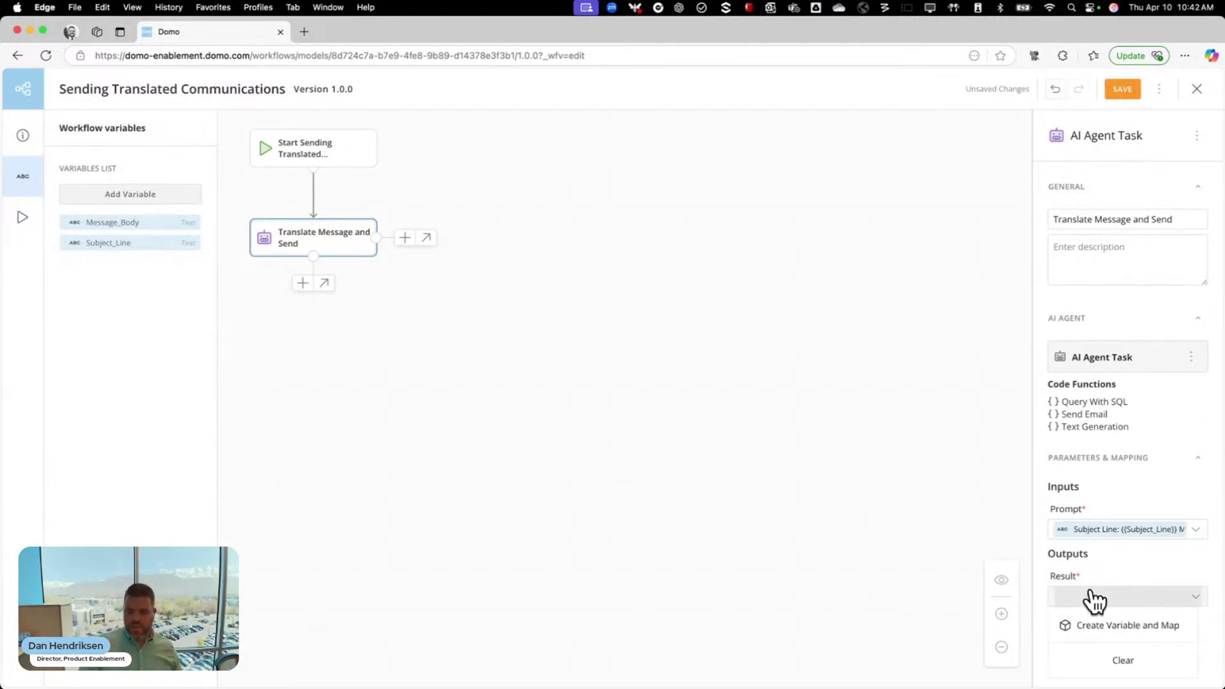
left_click(1100, 629)
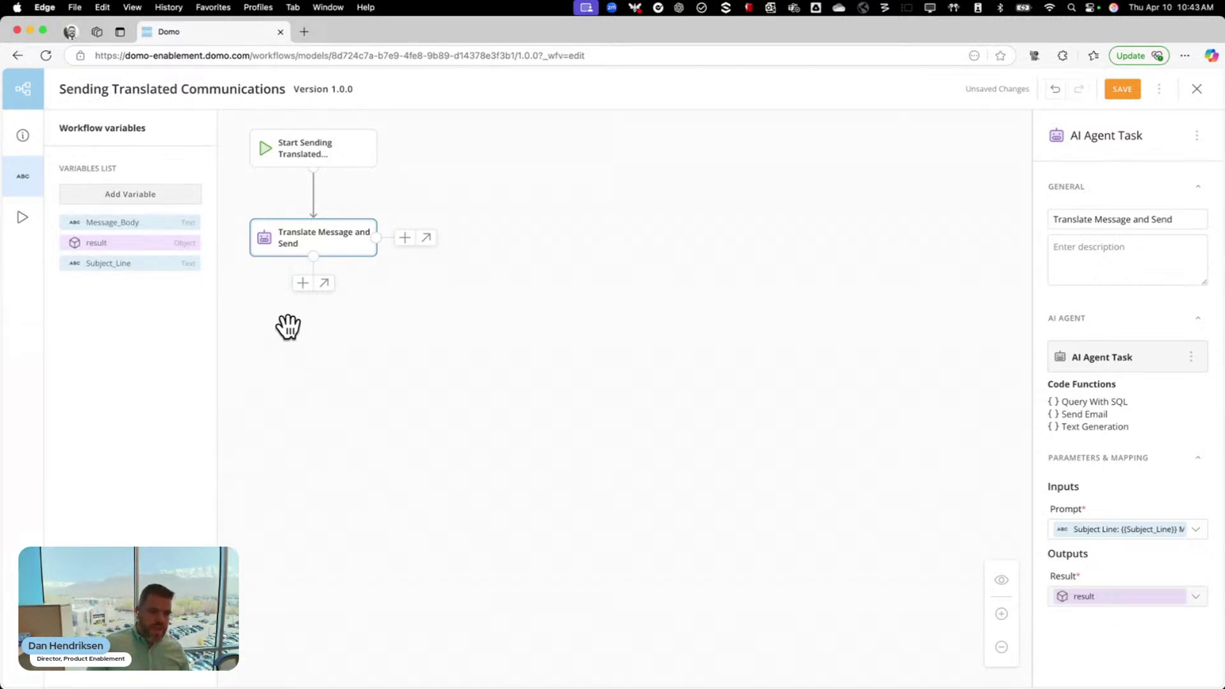
Add an End flow-control step titled 'Workflow Complete' and save the workflow
left_click(303, 284)
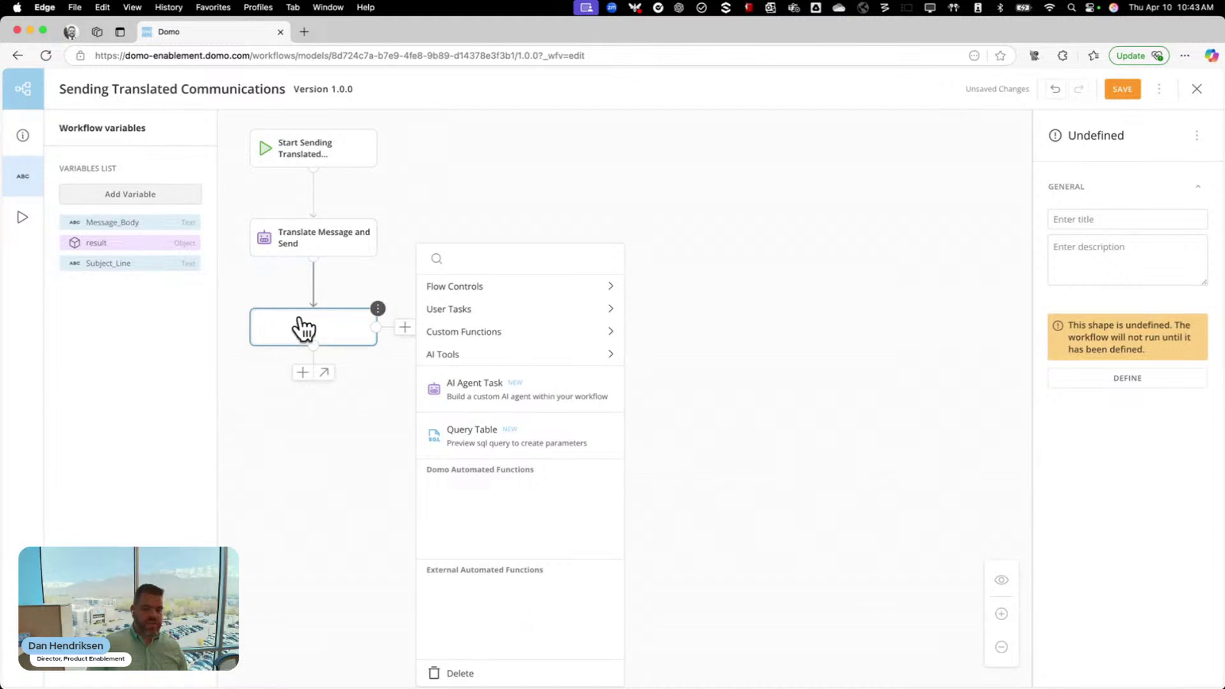
left_click(495, 195)
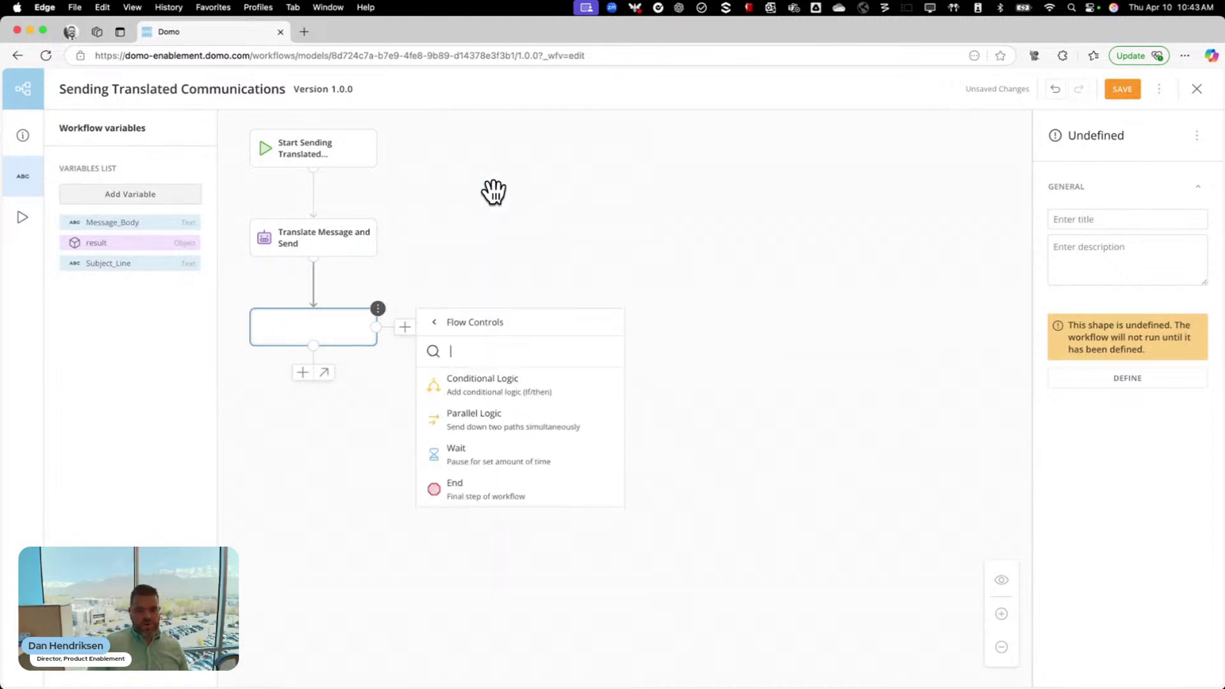
left_click(492, 490)
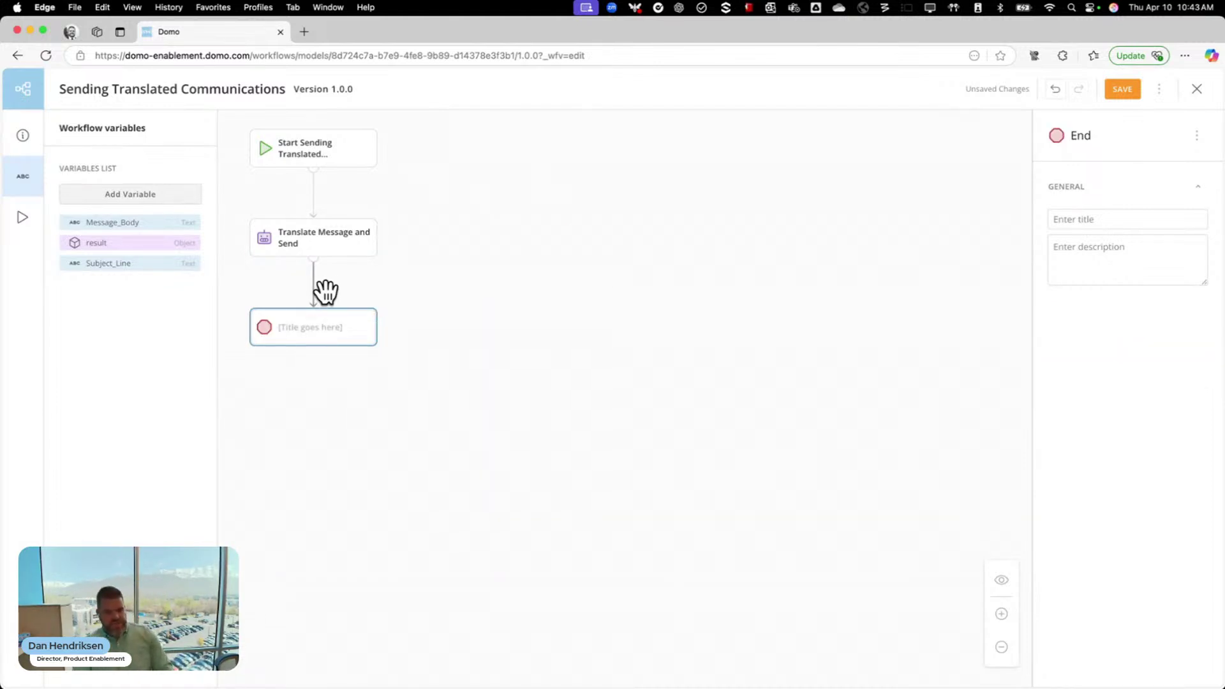
left_click(318, 334)
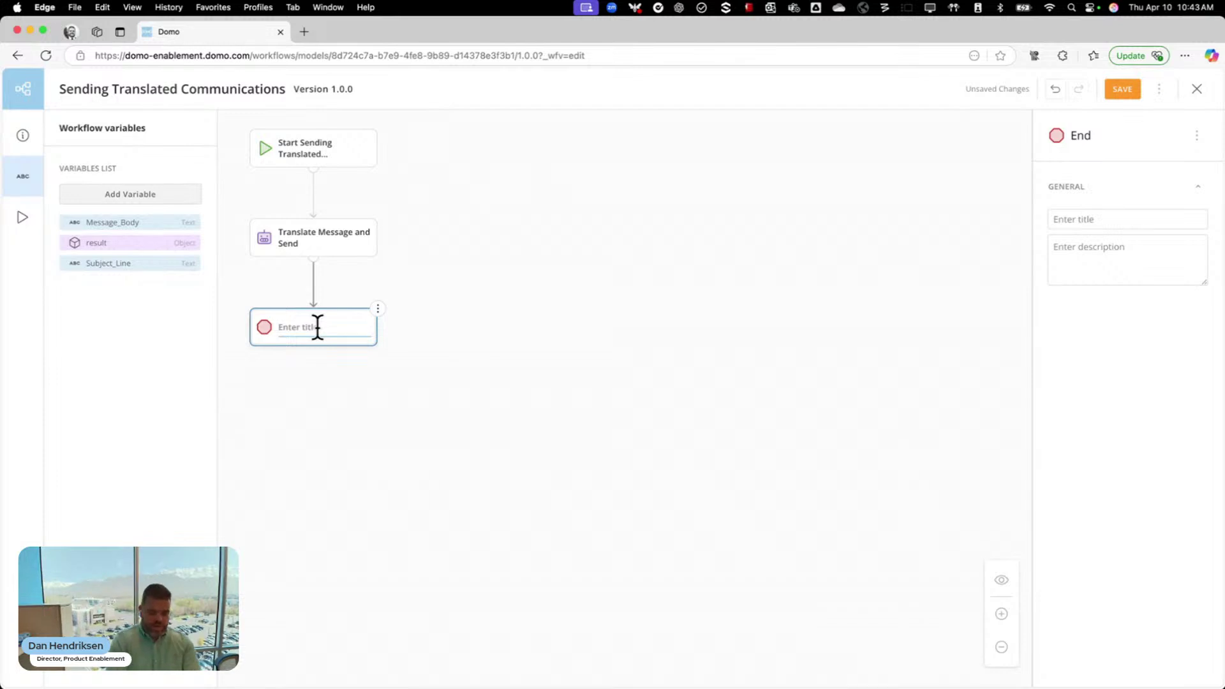
type("Workflow Com")
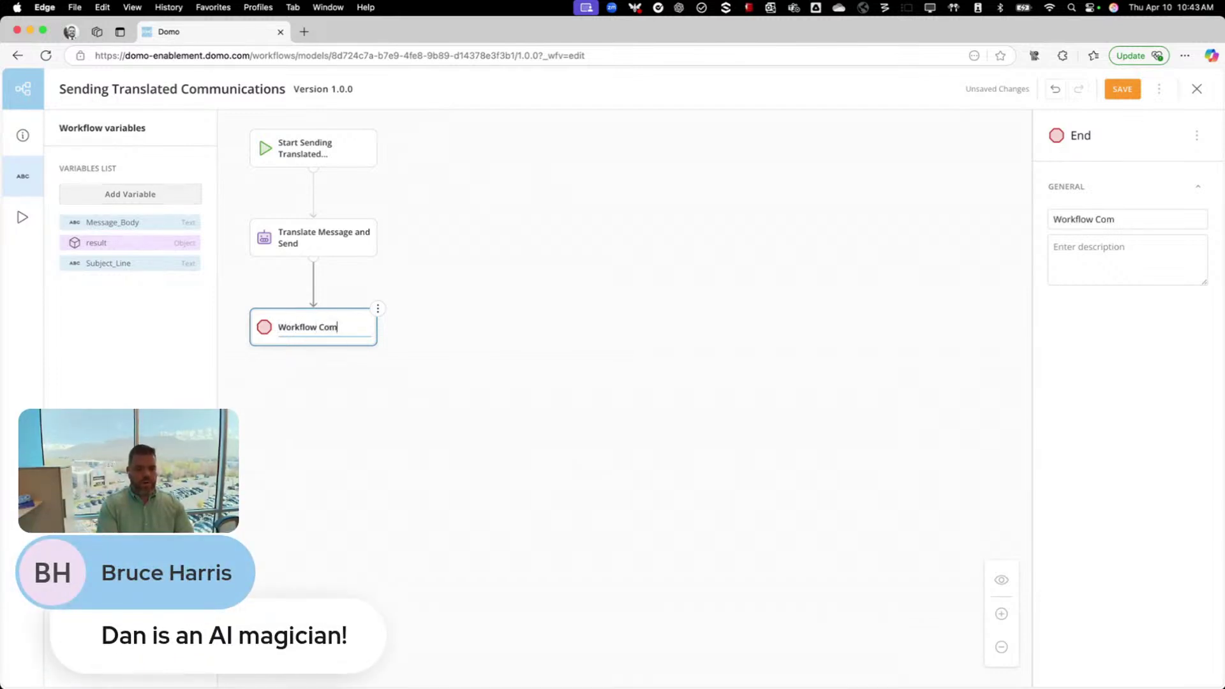
type("plete")
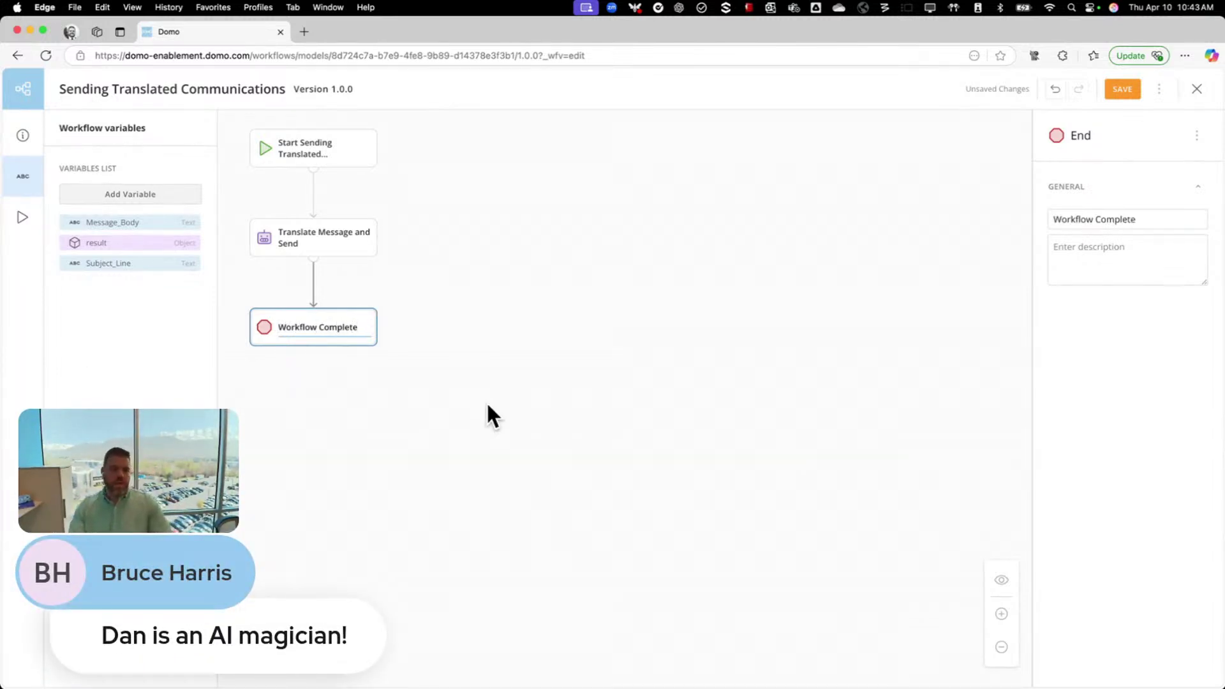
left_click(622, 371)
left_click(1119, 93)
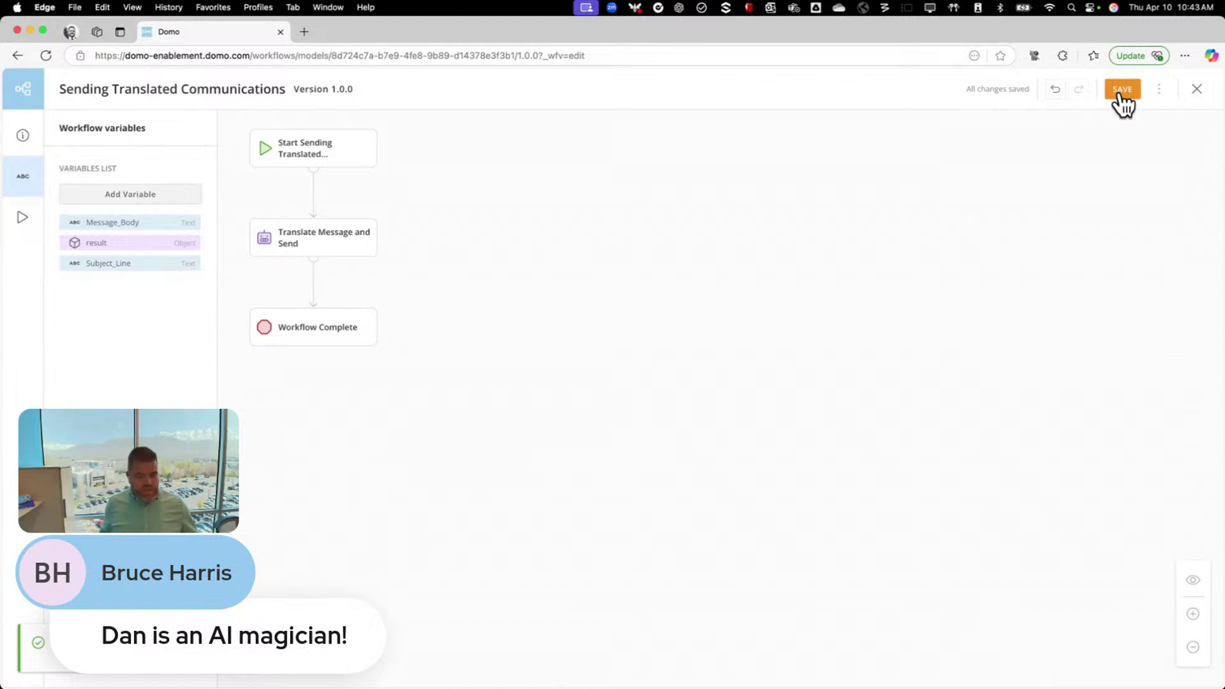
Deploy the Sending Translated Communications workflow despite its validation warnings
left_click(1160, 93)
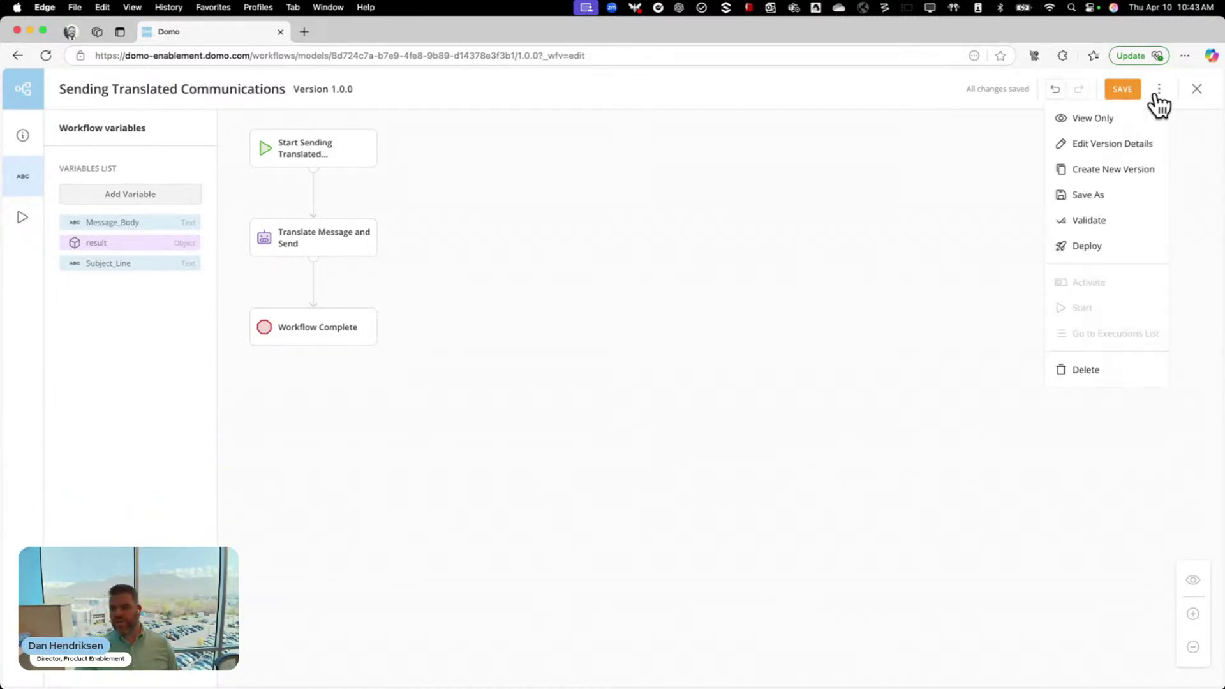
left_click(1103, 248)
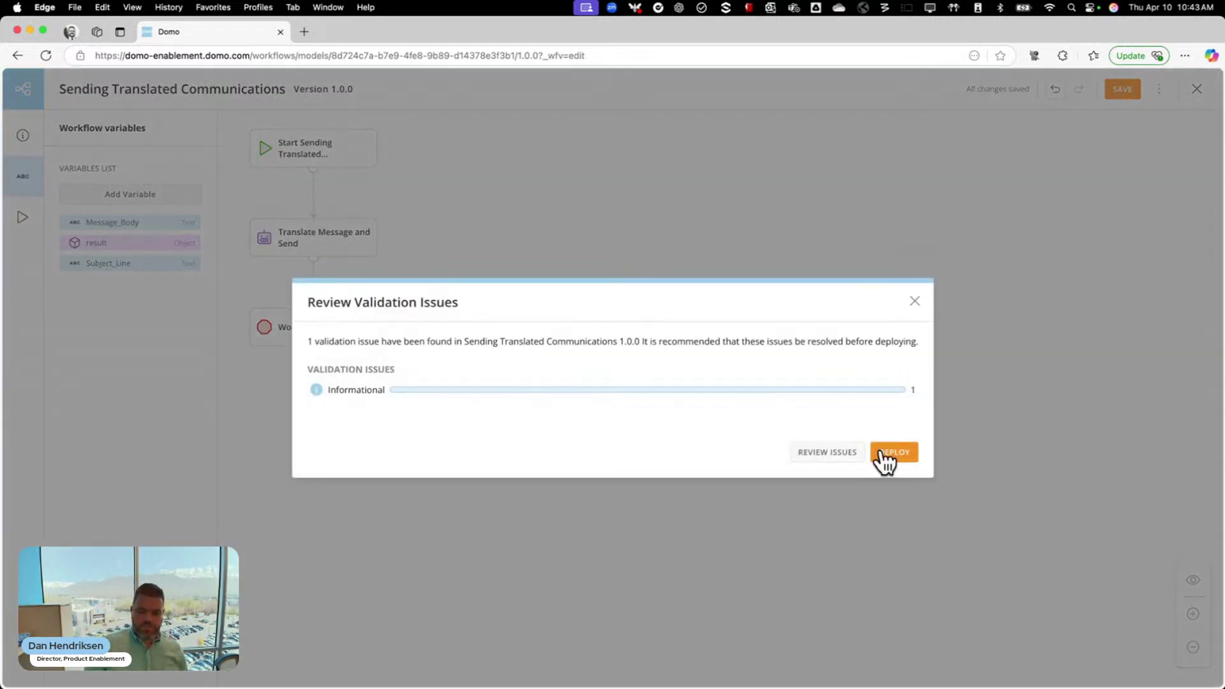
left_click(893, 452)
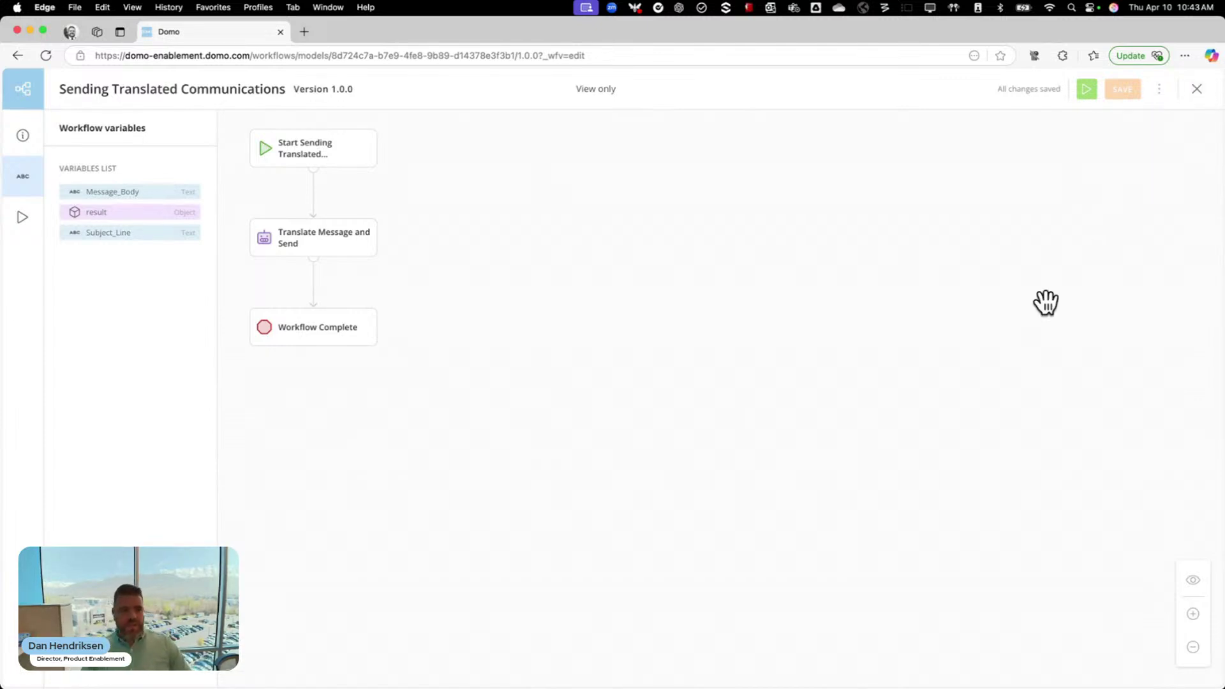
Preview the workflow's start form without submitting, then exit the editor to the Domo Apps list
left_click(1086, 90)
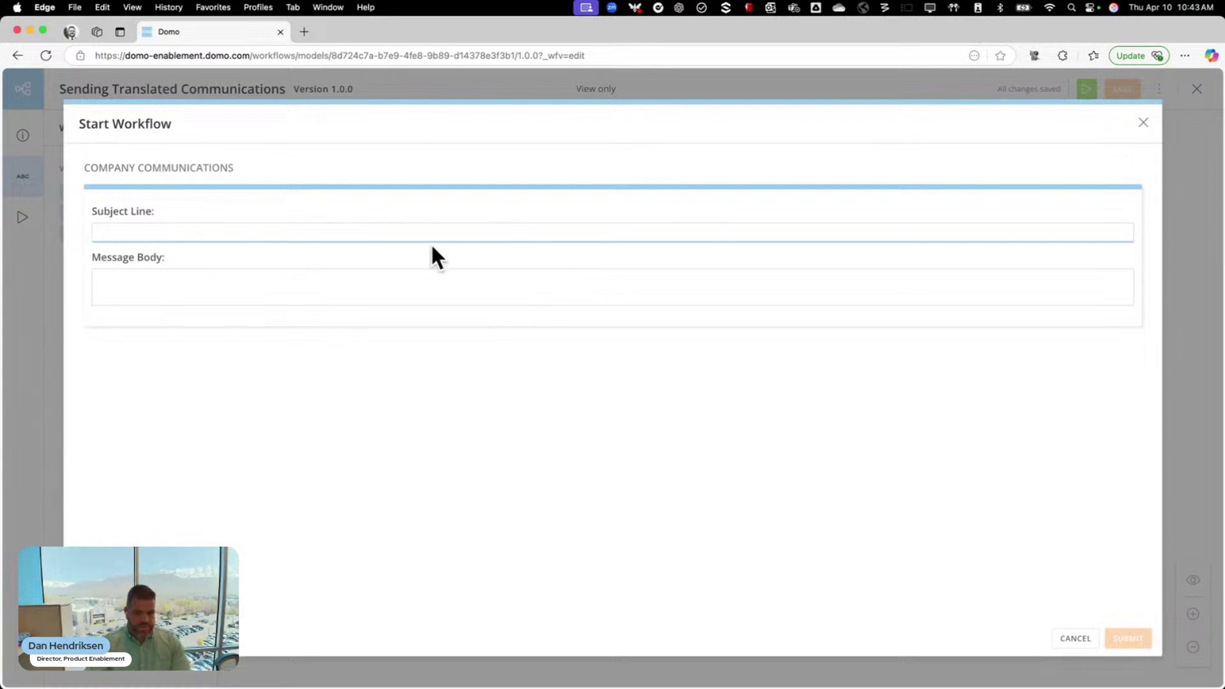
left_click(1144, 123)
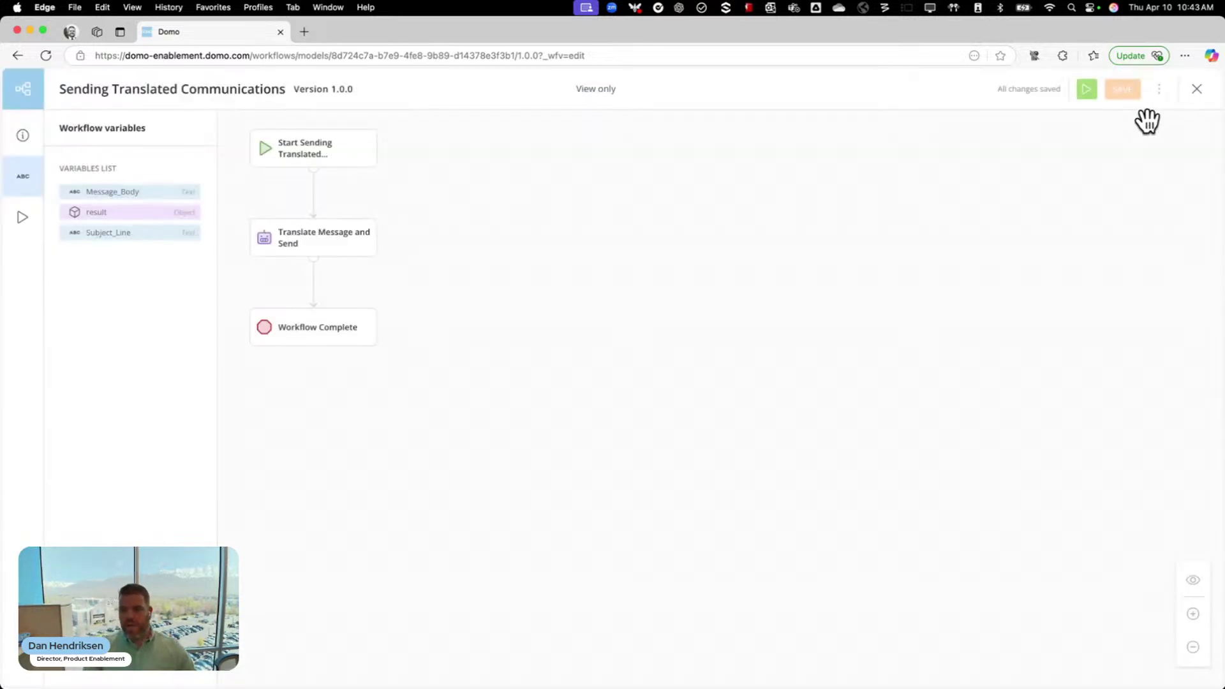
left_click(1197, 89)
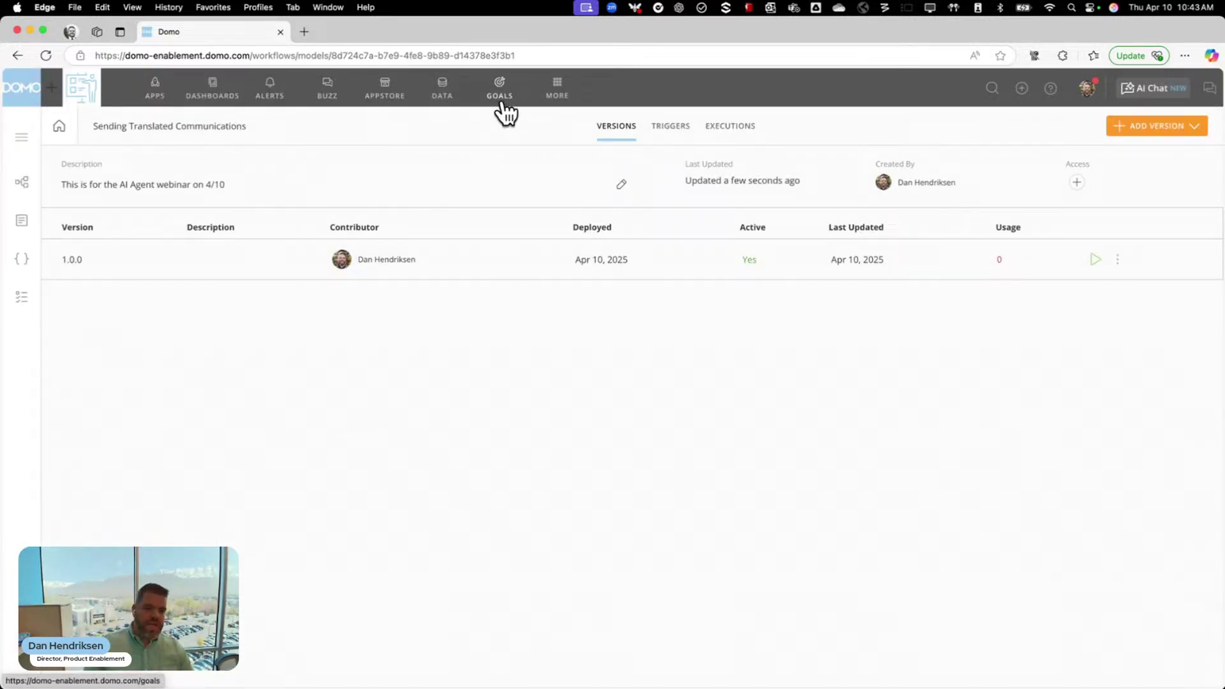
left_click(152, 94)
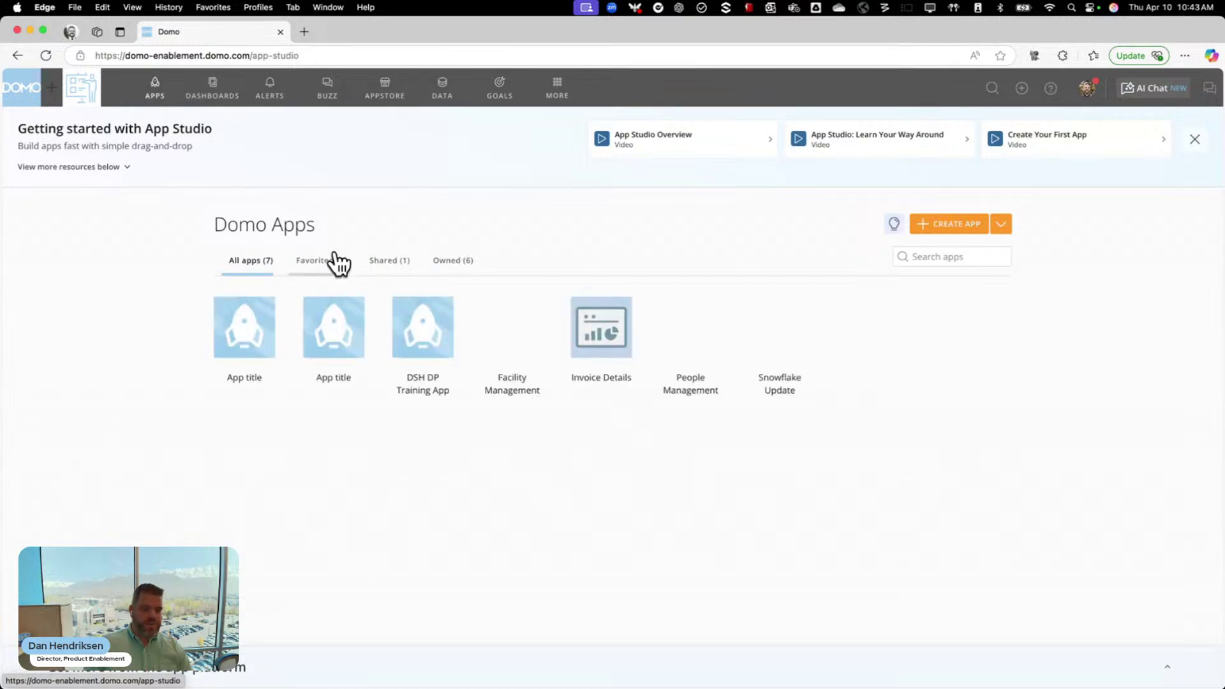
Create a new App Studio app using the Clarion theme
left_click(957, 226)
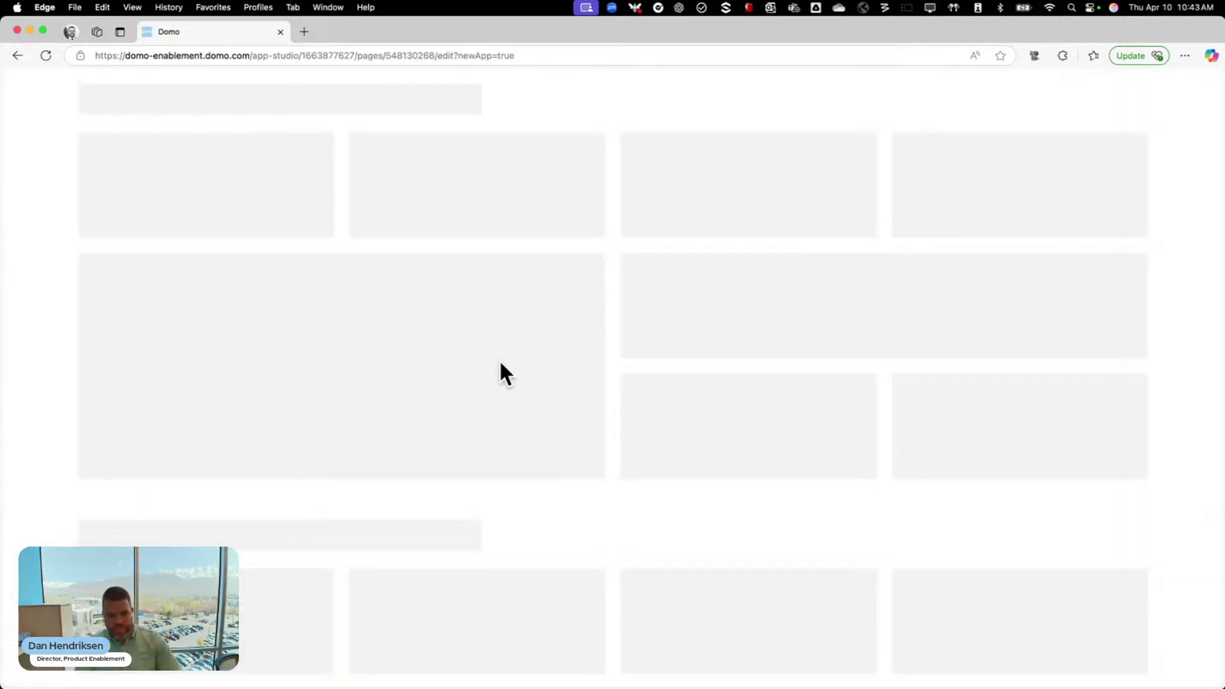
left_click(250, 284)
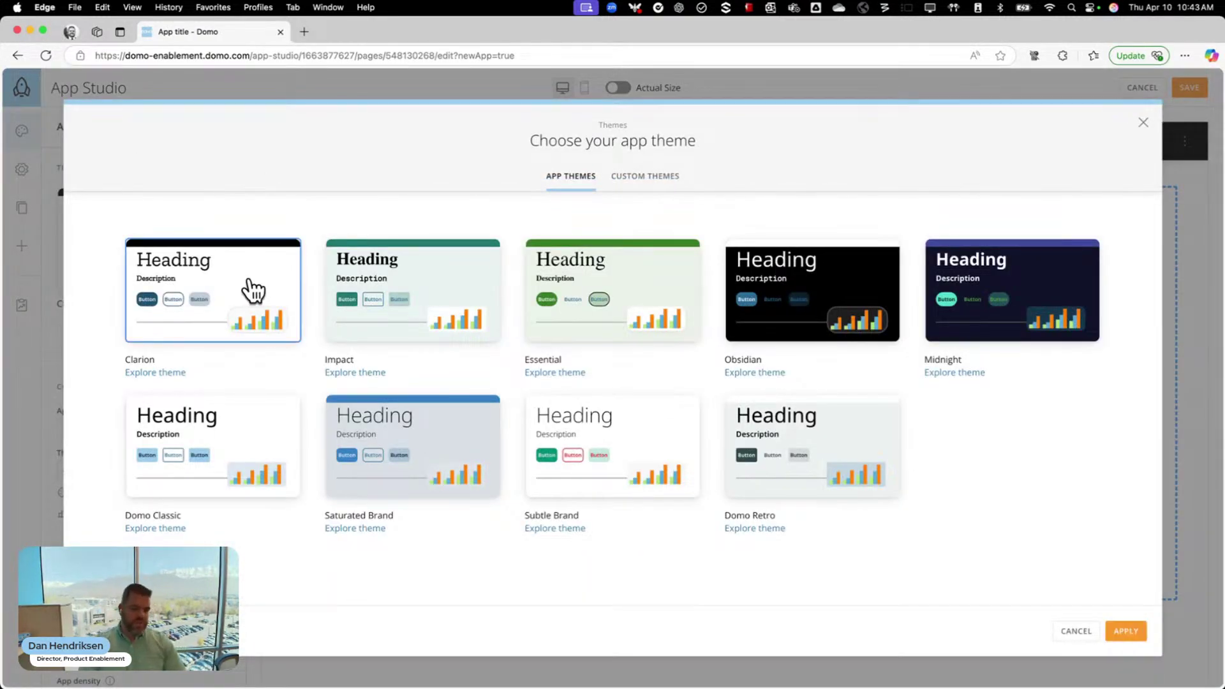
left_click(1126, 632)
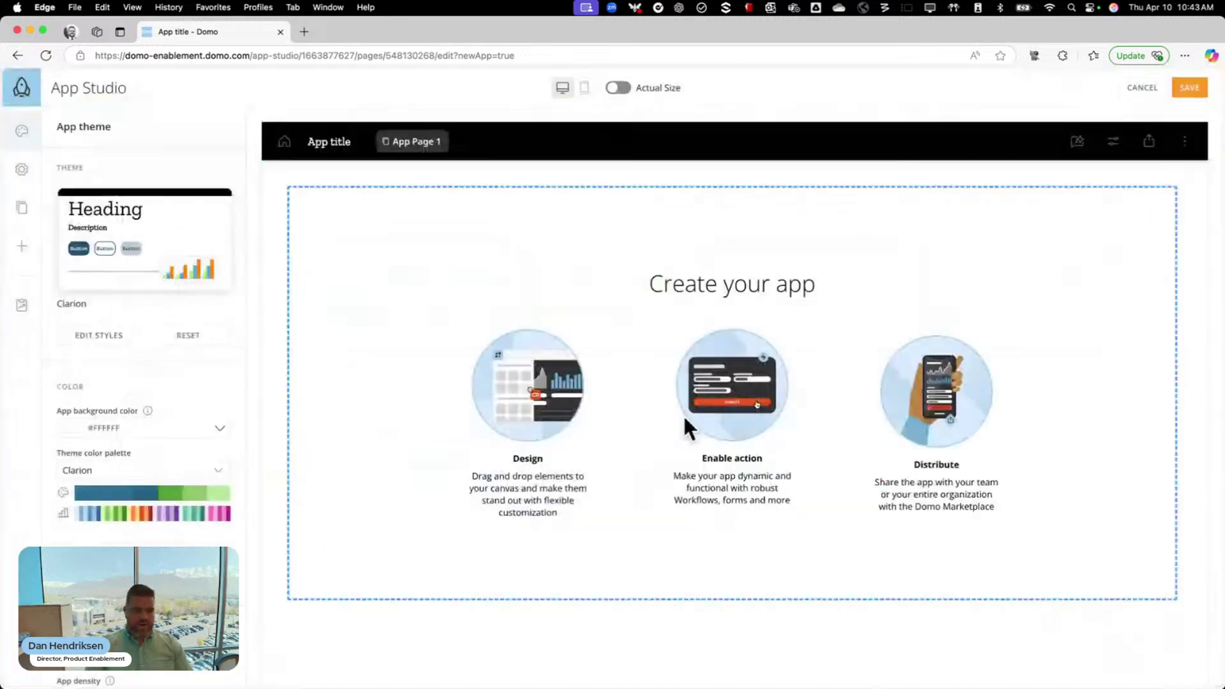
Rename the app to 'Company Communications' in App configuration
left_click(23, 206)
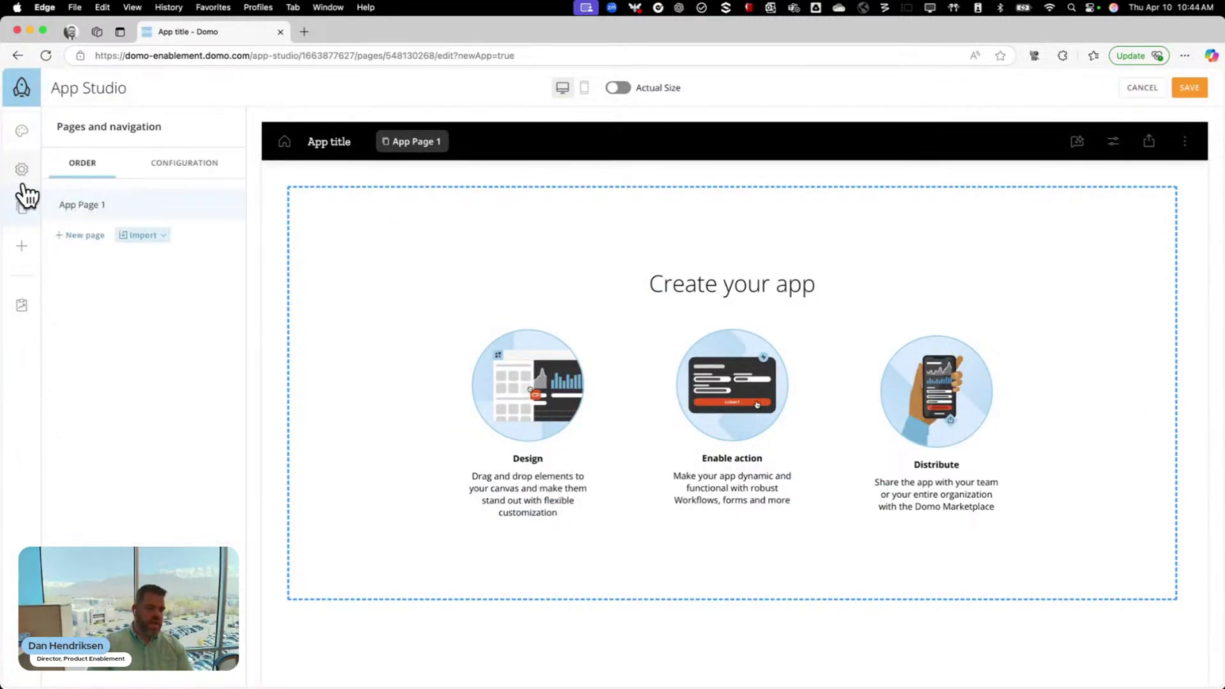
left_click(28, 173)
left_click_drag(98, 241, 46, 246)
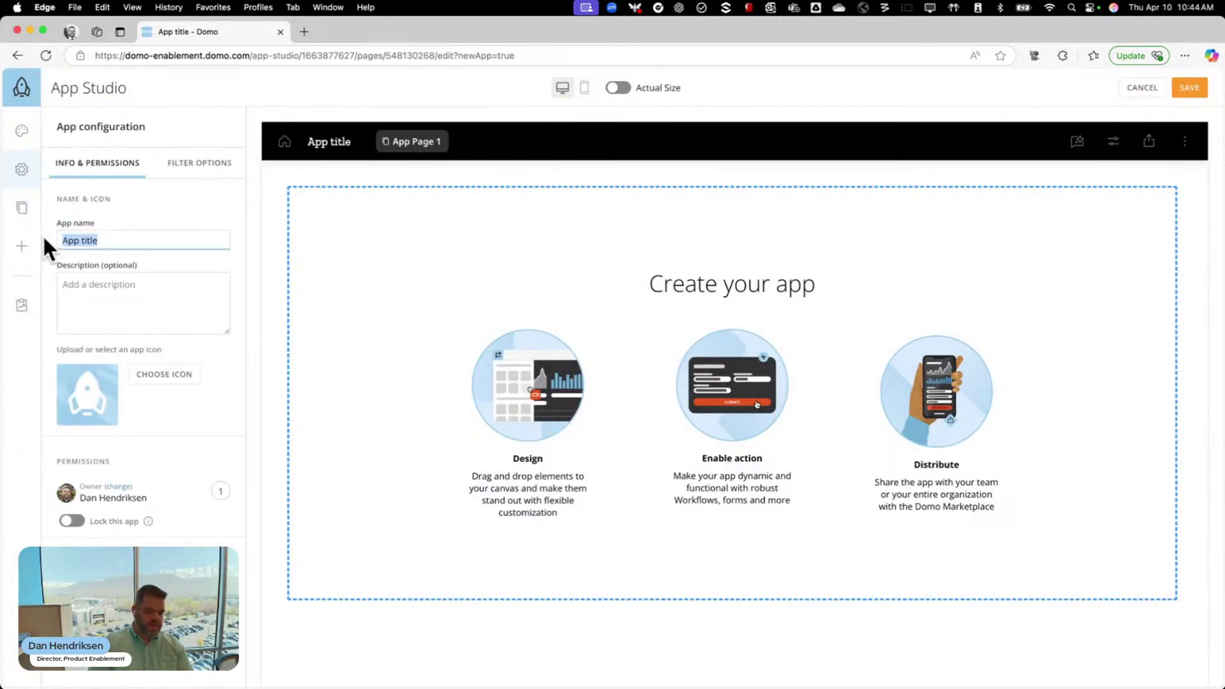
type("Compnay")
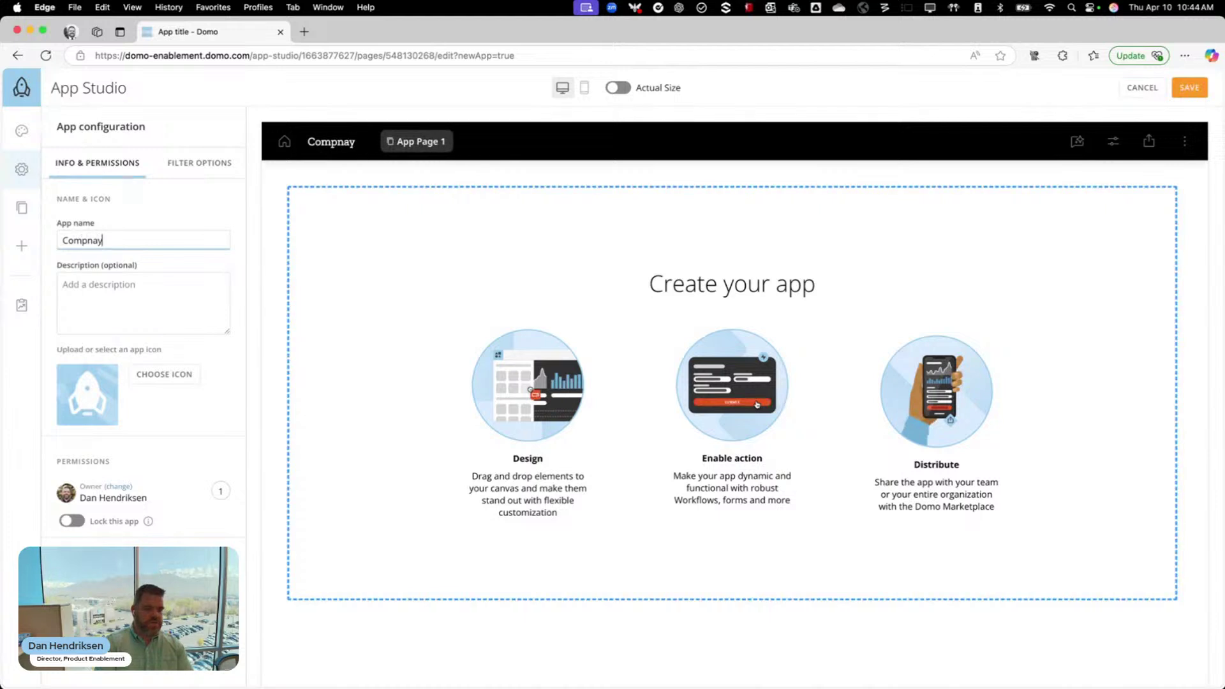
key("BackSpace")
key("BackSpace")
key("BackSpace")
type("any Commun")
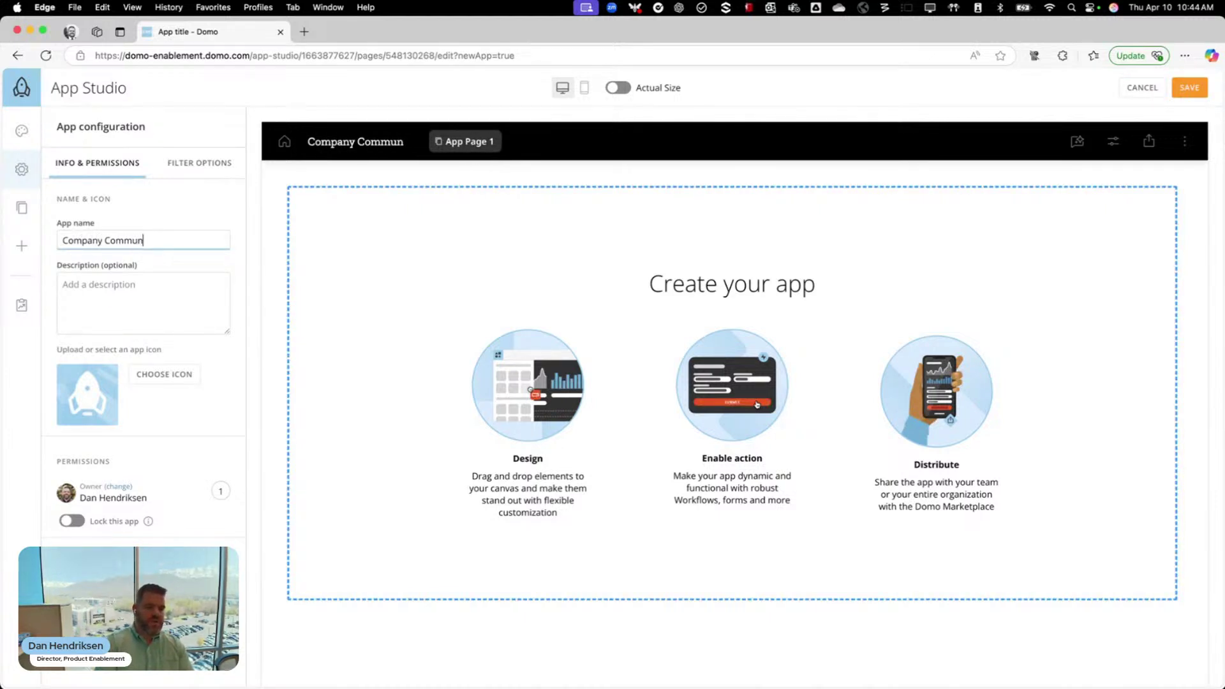
type("ications")
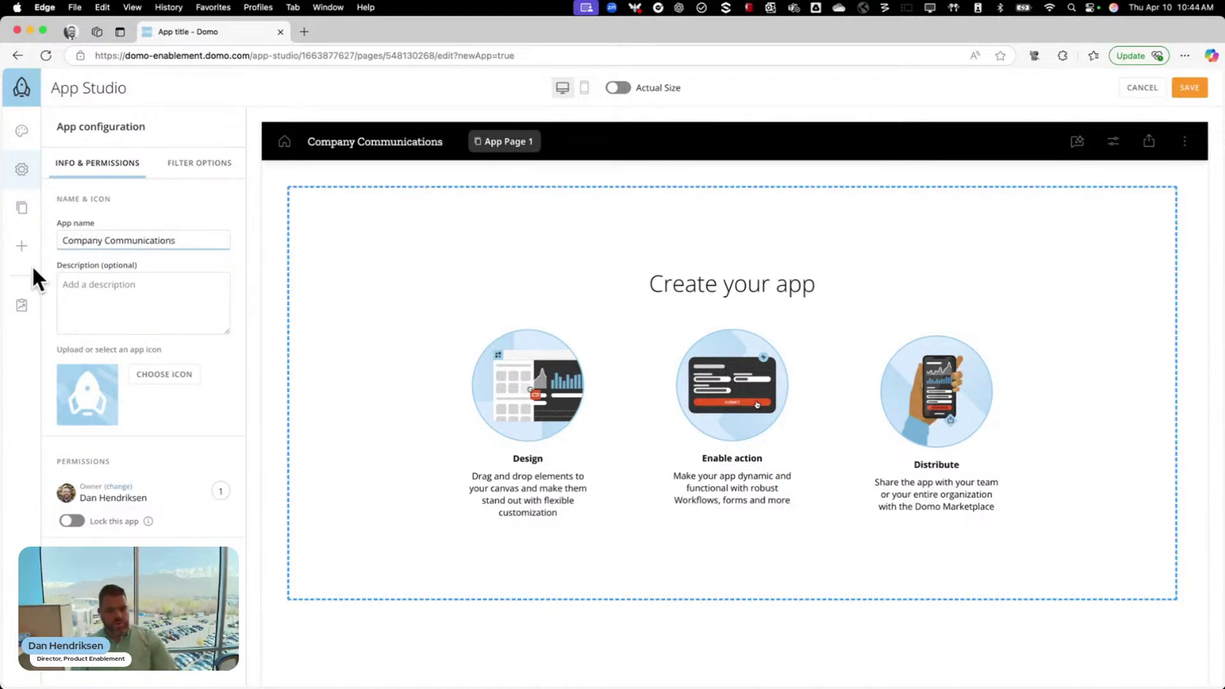
left_click(22, 247)
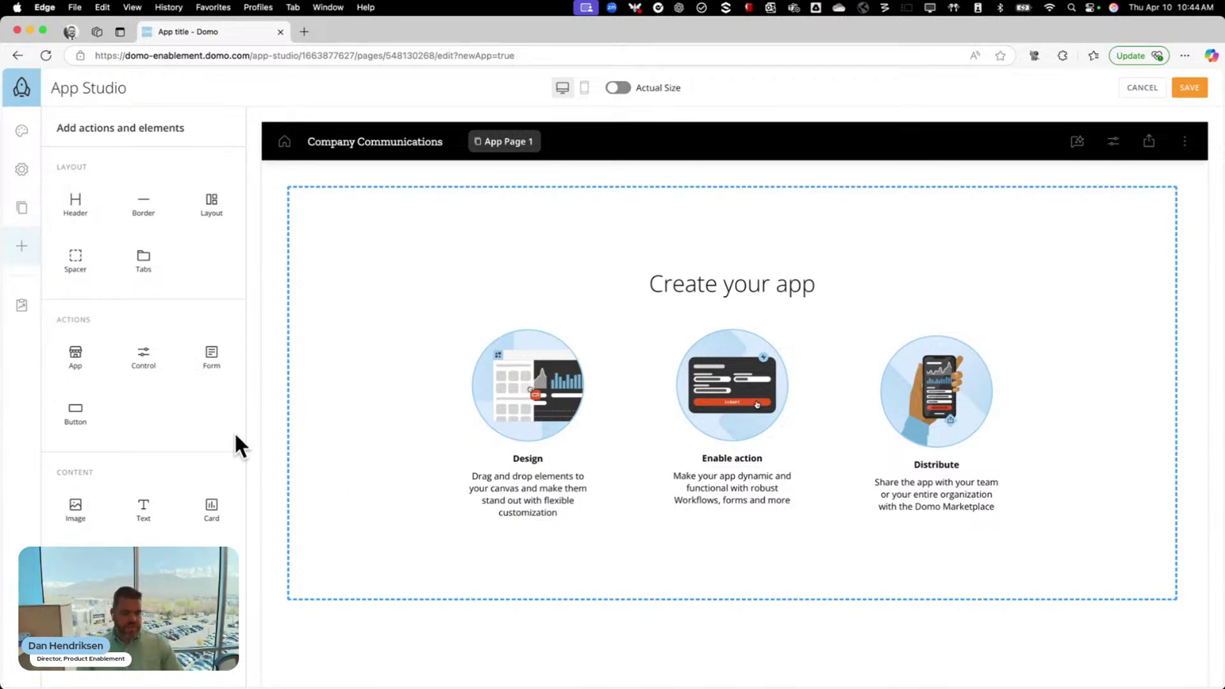
Place a form element on the app page and search the workflow list for a match
left_click_drag(212, 509, 361, 485)
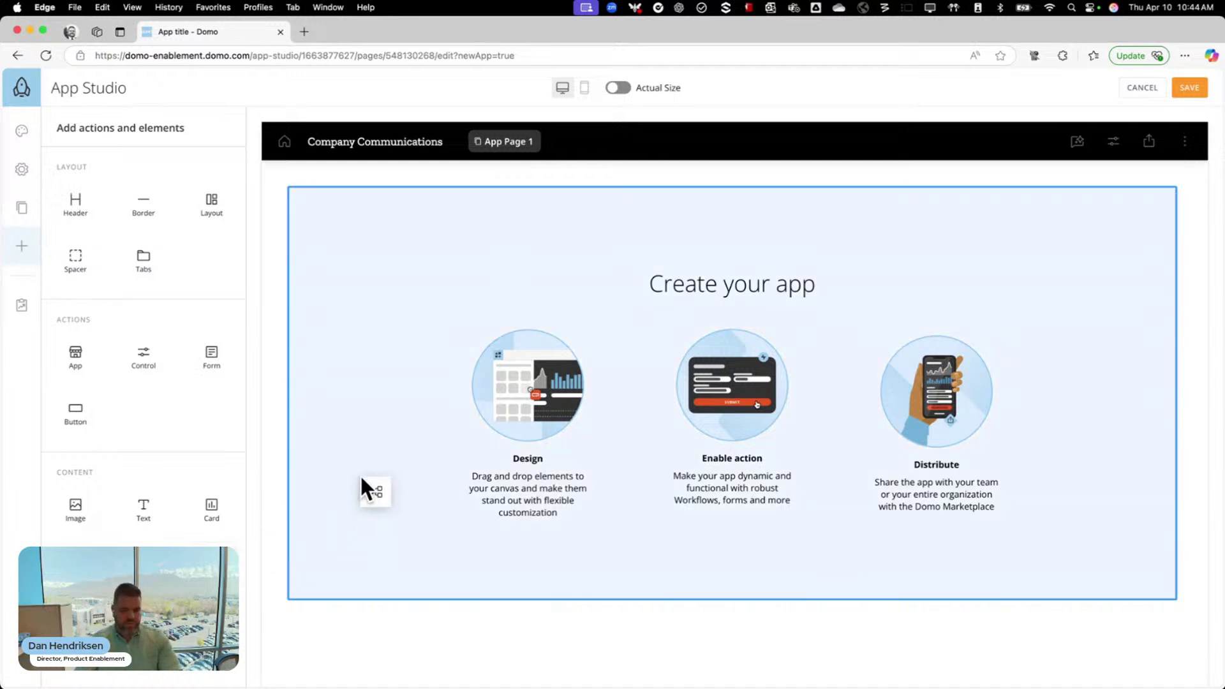
left_click_drag(479, 409, 480, 411)
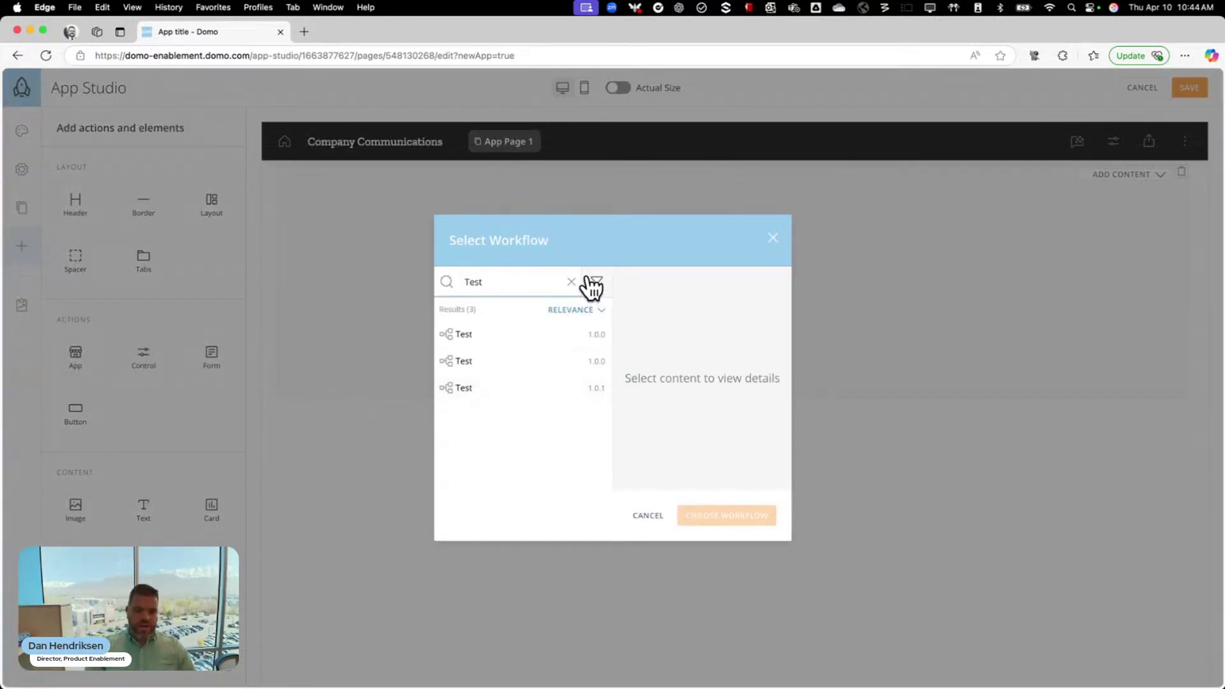
left_click(571, 282)
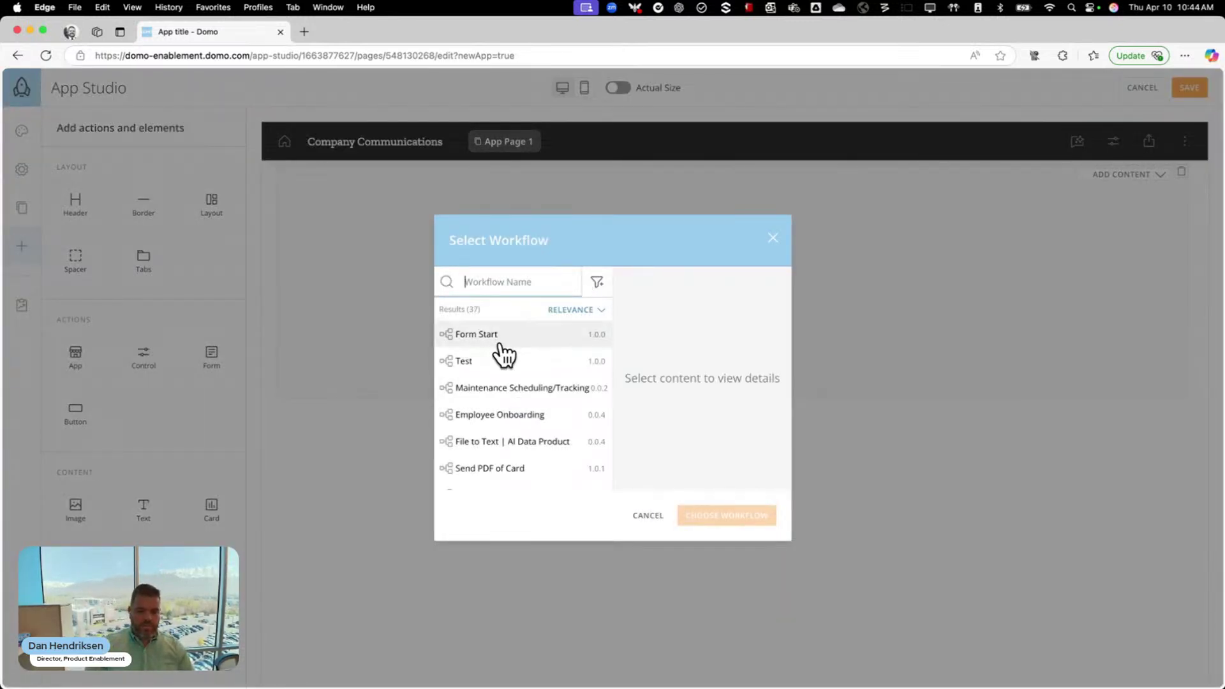
scroll(504, 394, "down", 5)
scroll(502, 404, "up", 5)
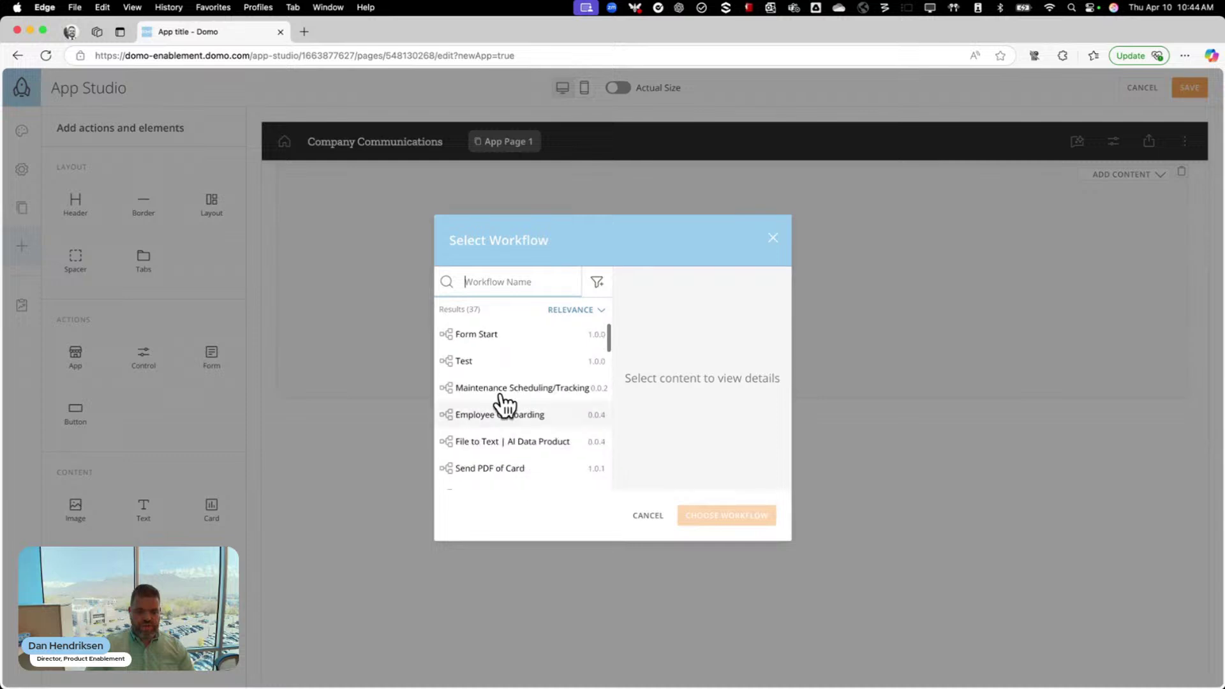
left_click(492, 293)
type("Comp")
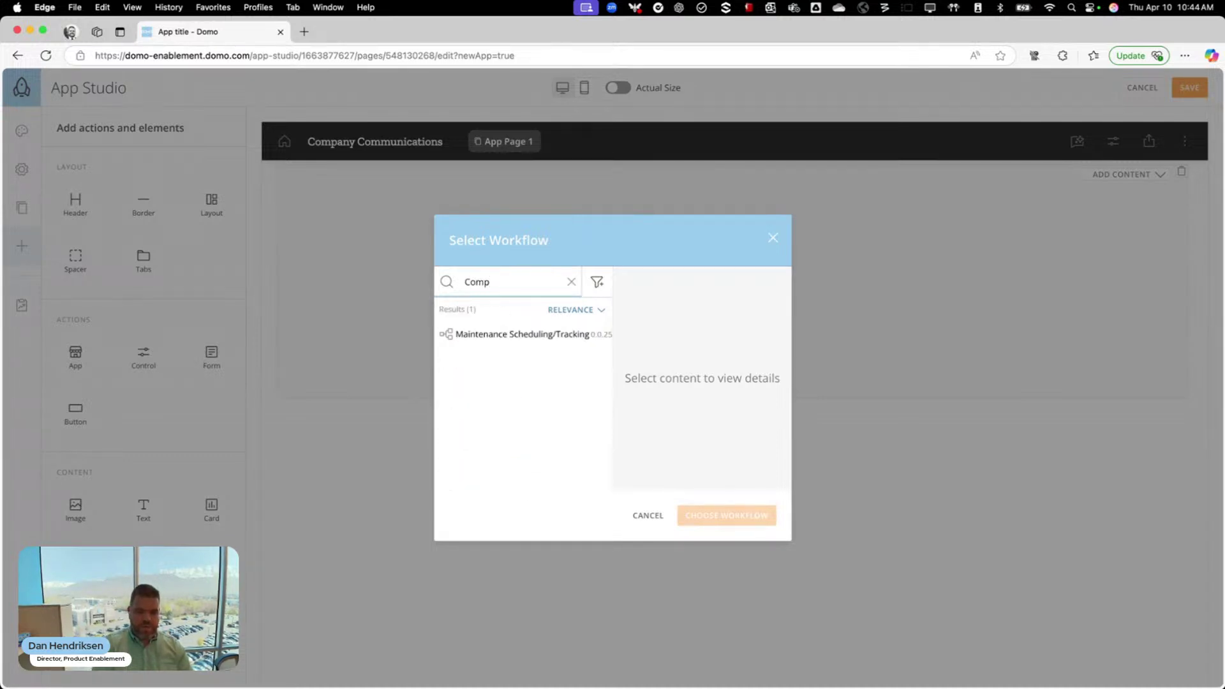
key("BackSpace")
key("BackSpace")
key("BackSpace")
key("BackSpace")
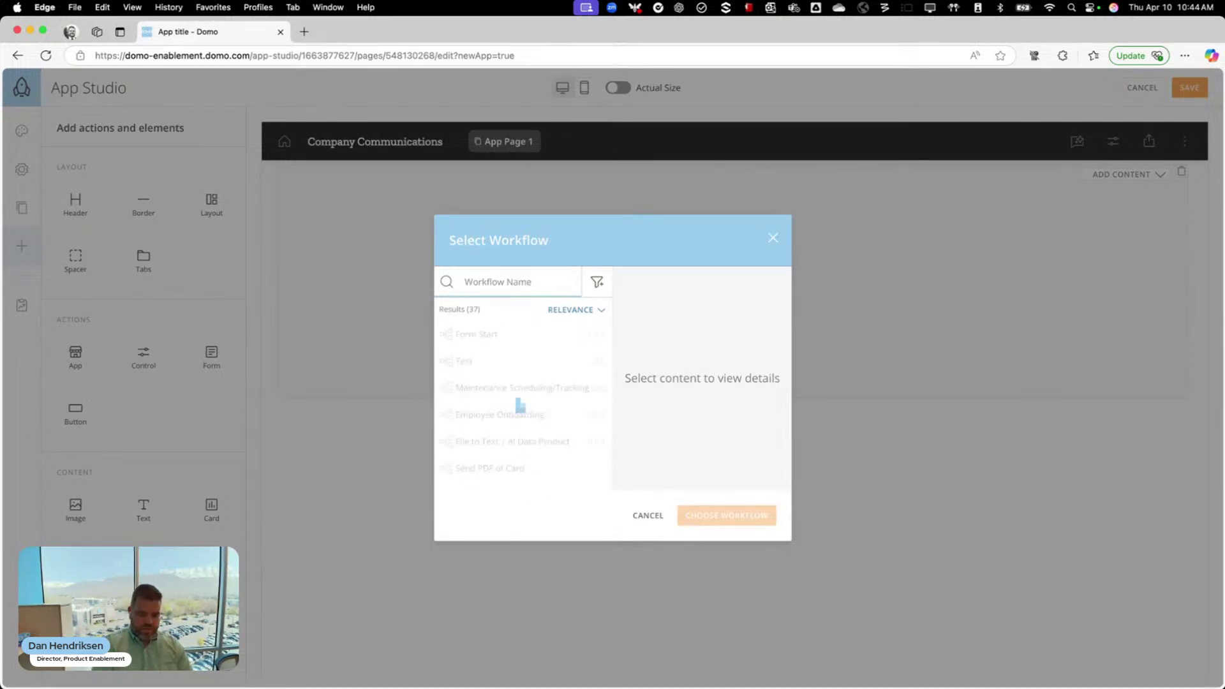
type("Emai")
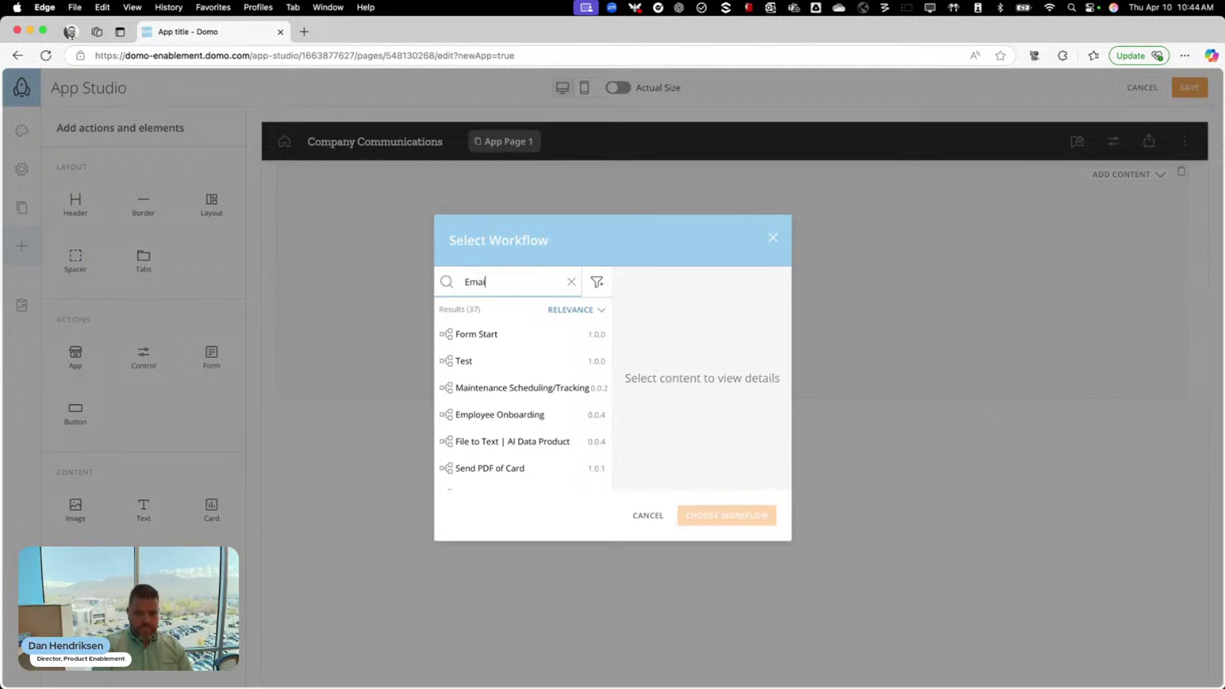
key("BackSpace")
key("BackSpace")
key("BackSpace")
key("BackSpace")
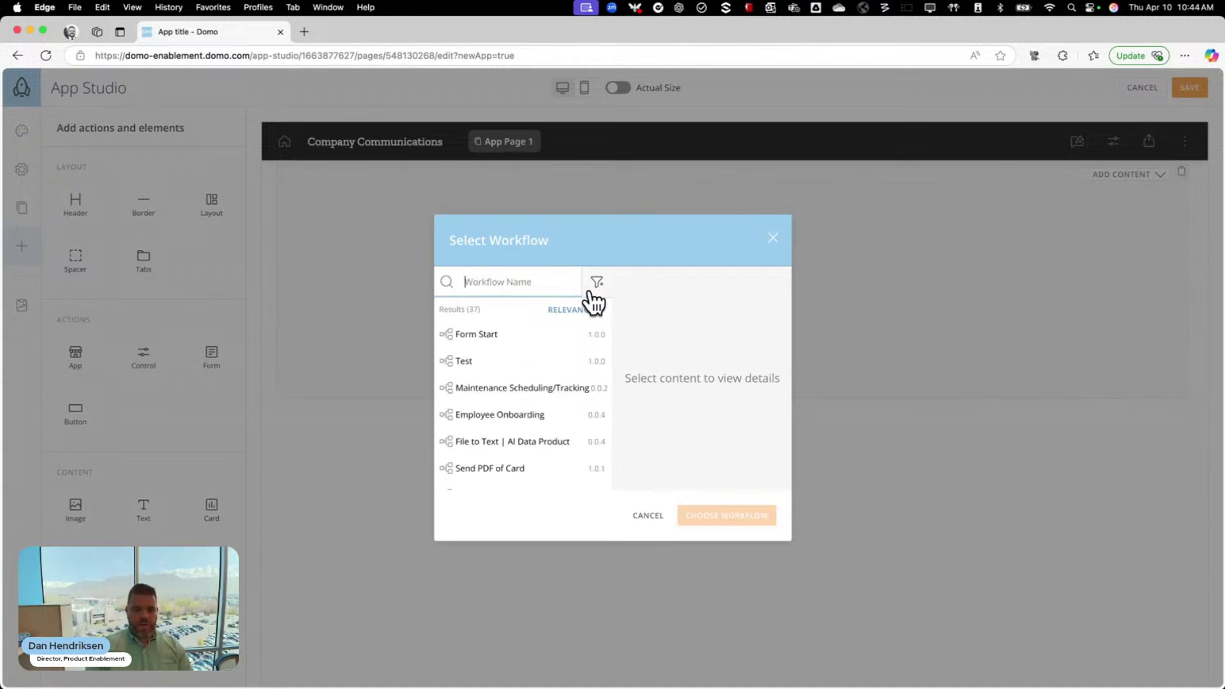
Bind the form to Sending Translated Communications (own workflows, newest first), then add a narrowed button beside it
left_click(597, 284)
left_click(607, 336)
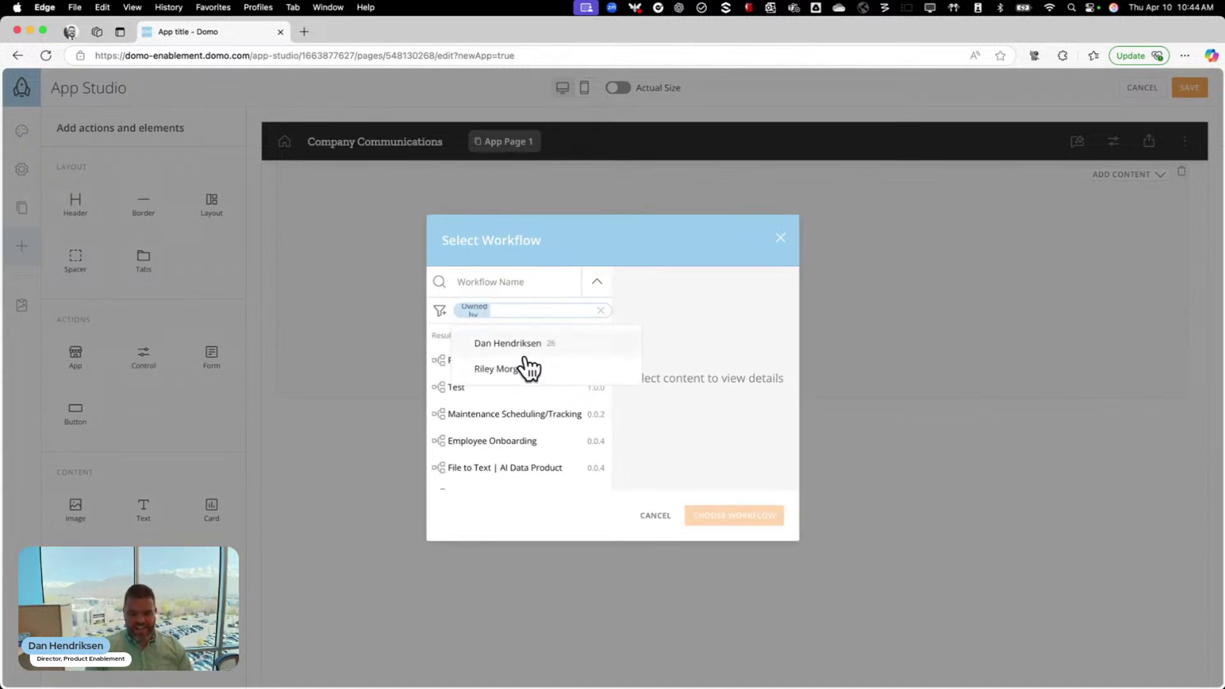
left_click(503, 348)
left_click(594, 336)
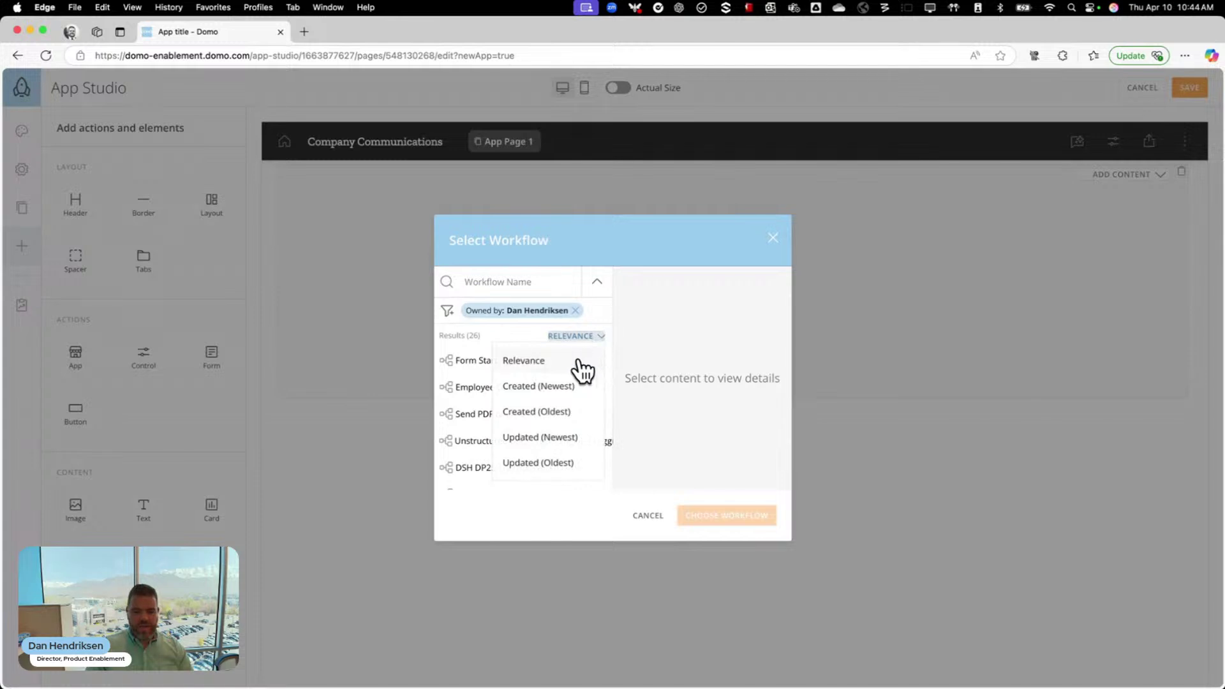
left_click(566, 390)
left_click(519, 362)
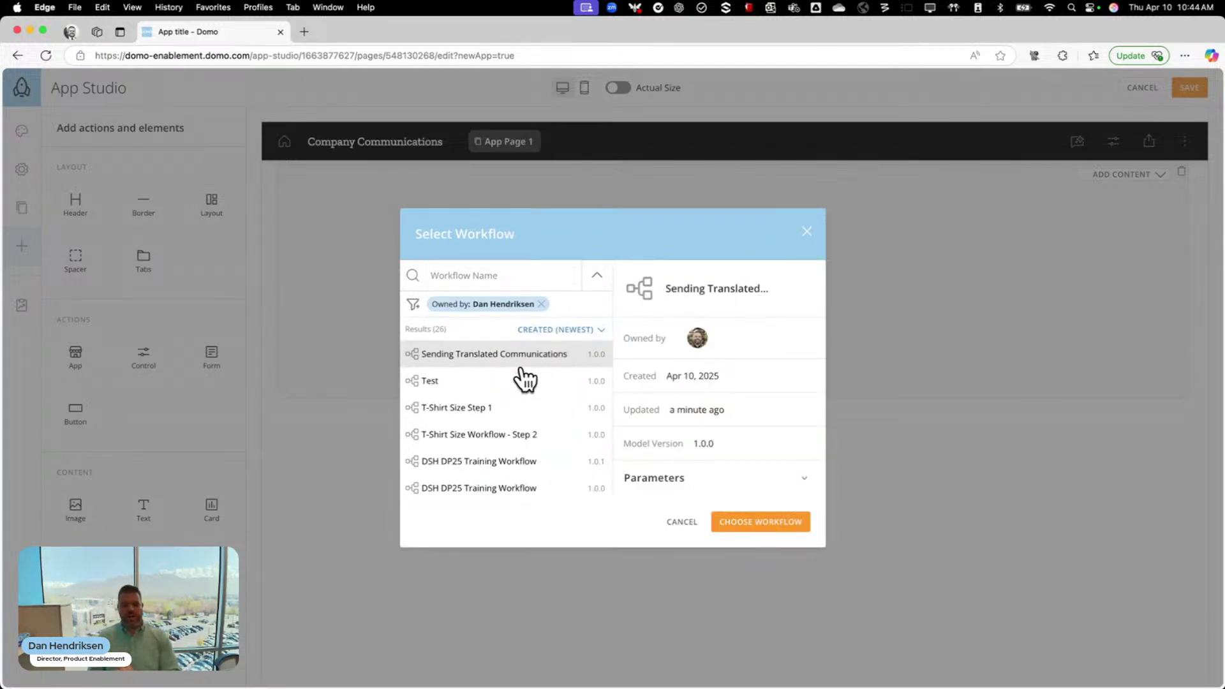
left_click(762, 521)
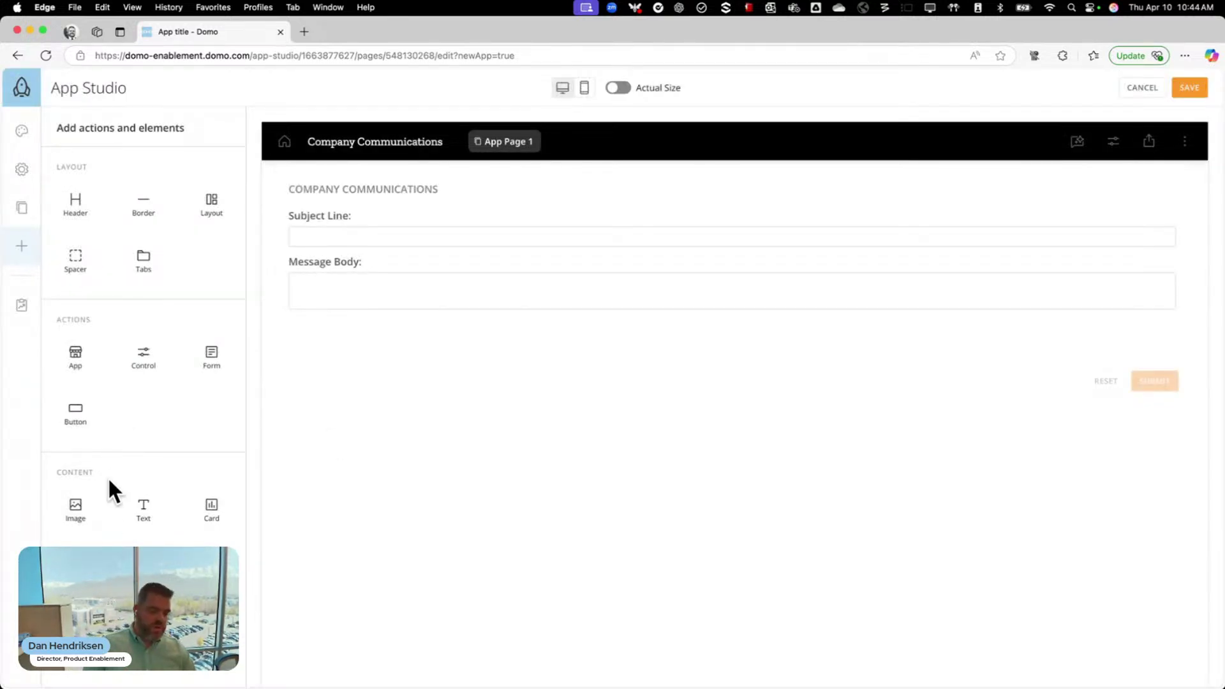
left_click_drag(71, 415, 283, 251)
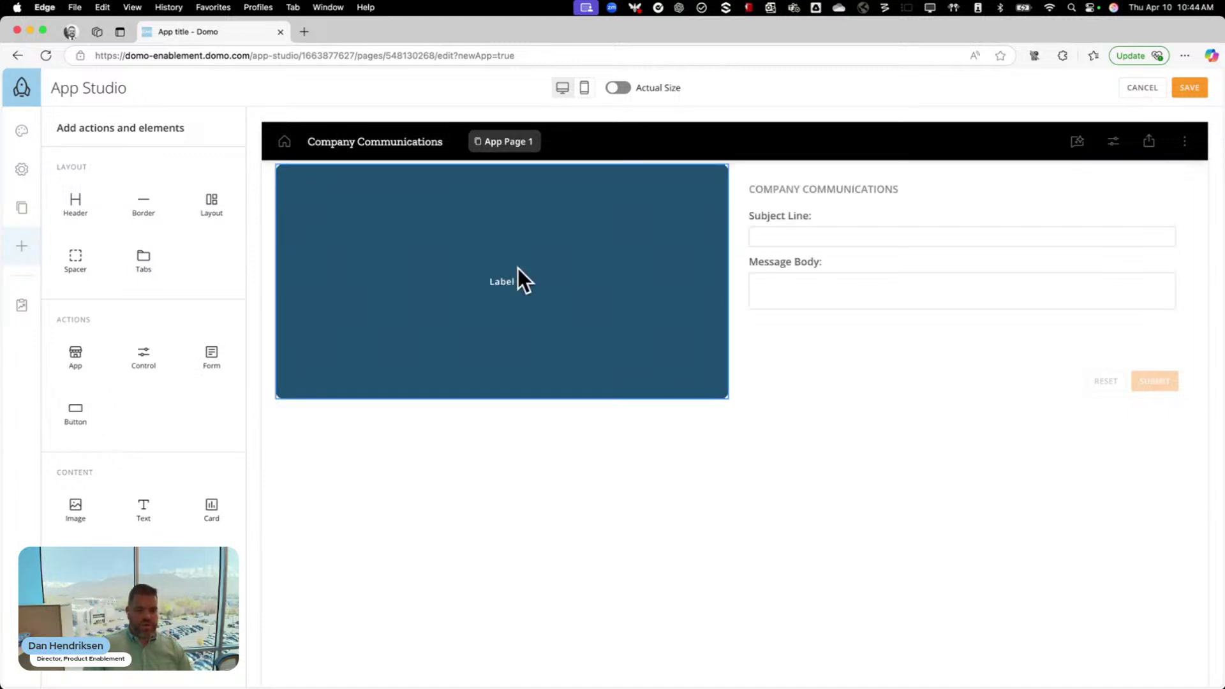
left_click_drag(626, 288, 460, 295)
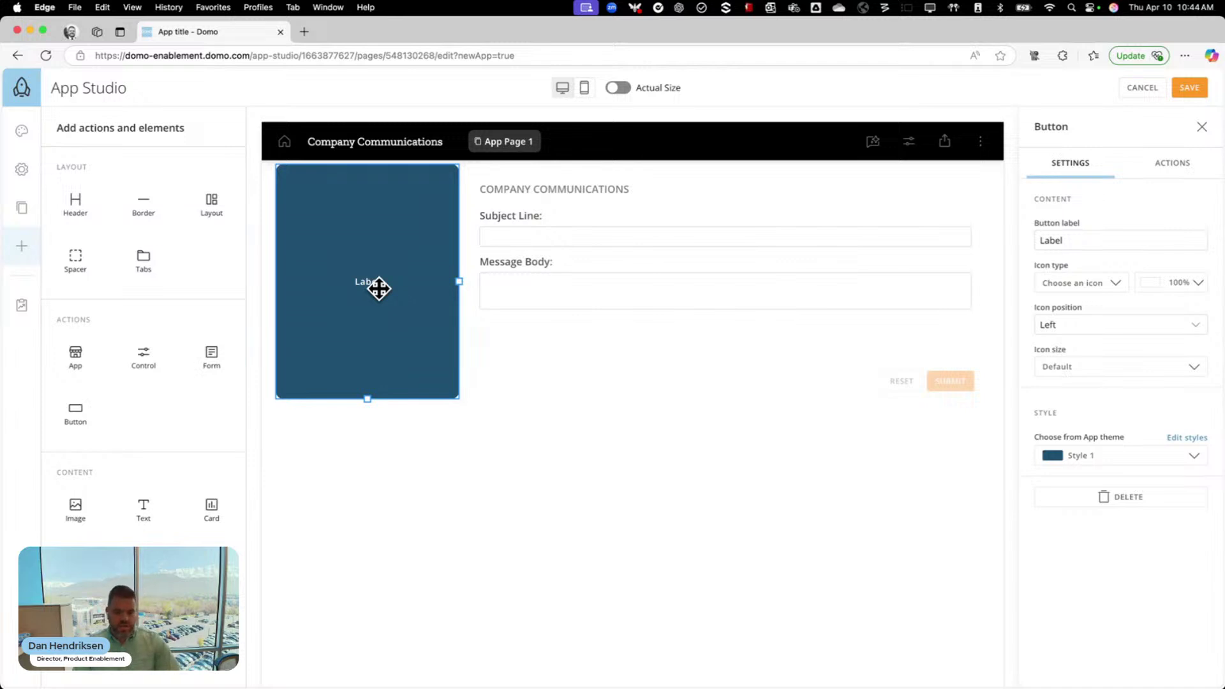
Label the button 'Send Company Comms' and have it initiate Sending Translated Communications with form inputs
left_click_drag(1093, 246, 1029, 243)
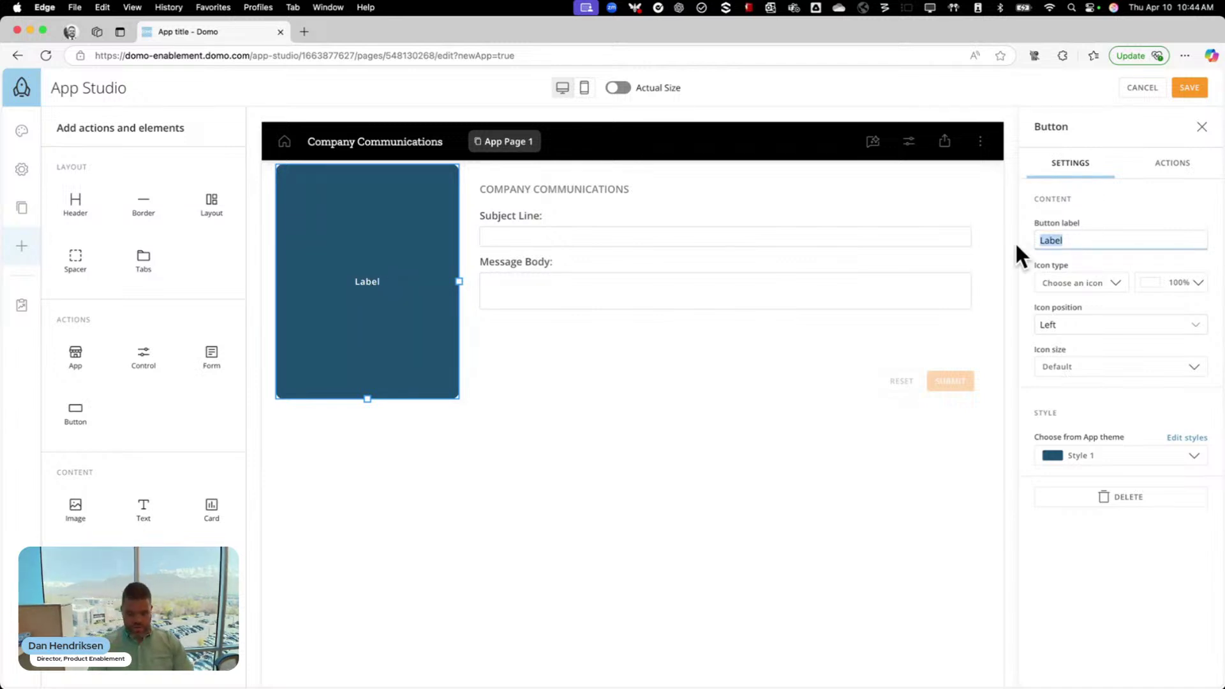
type("Send Company Co")
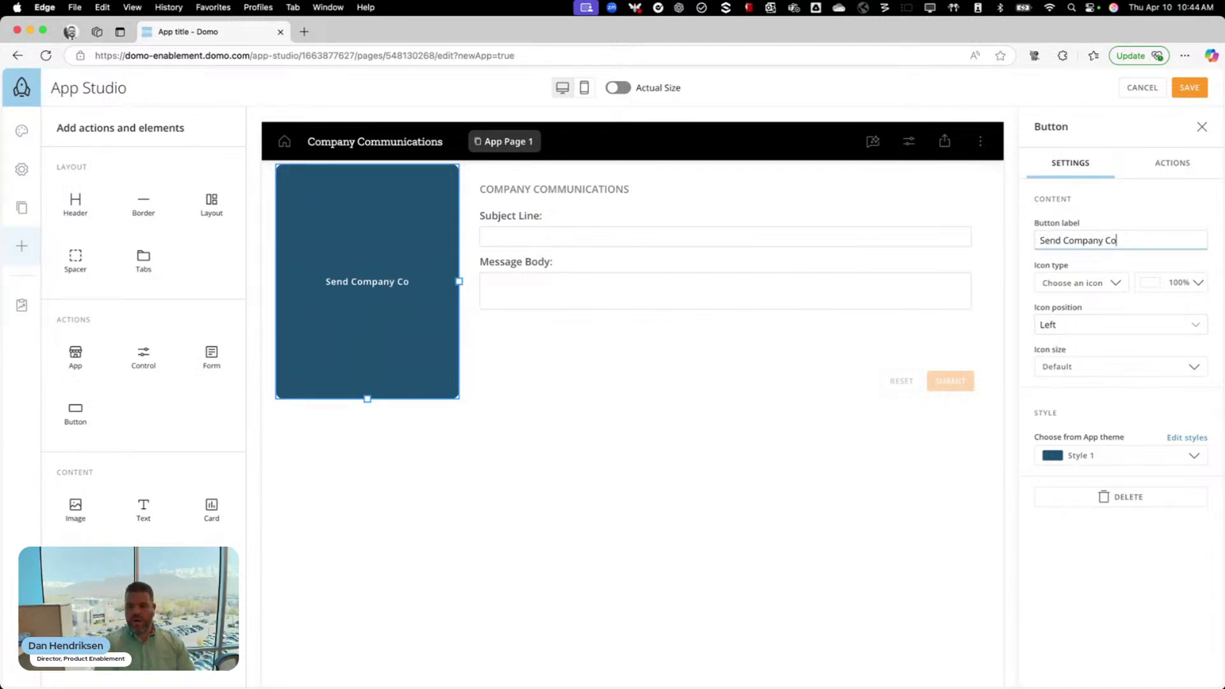
type("mms")
left_click(1154, 164)
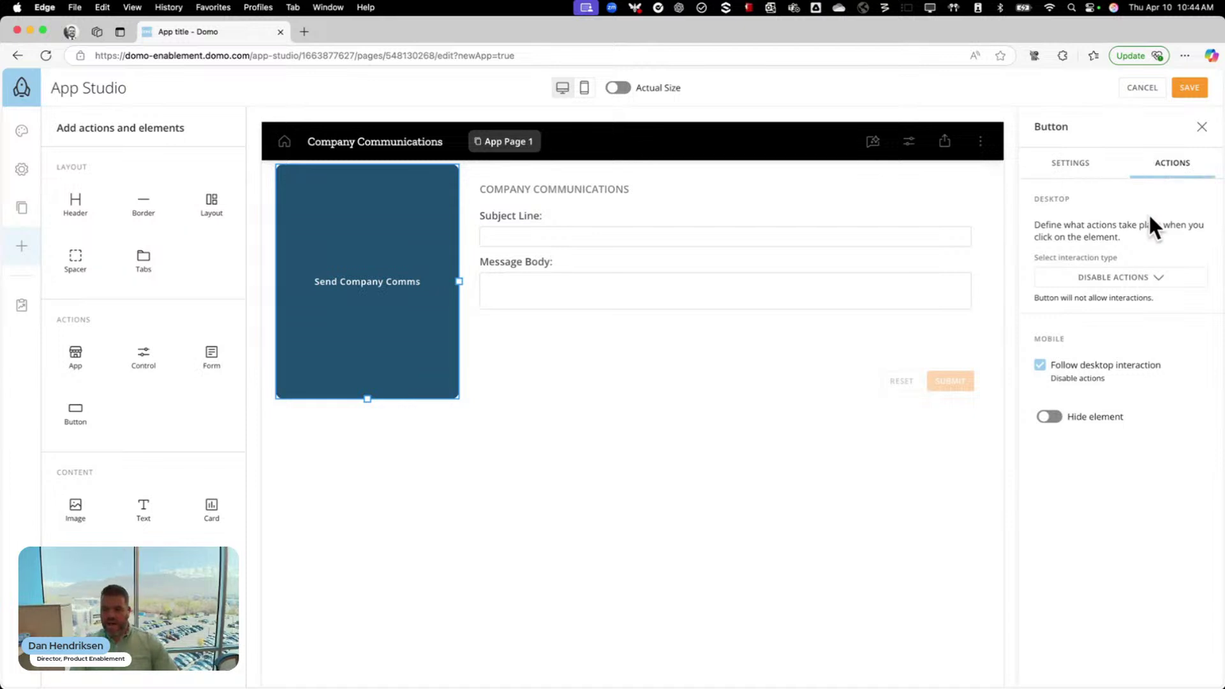
left_click(1139, 281)
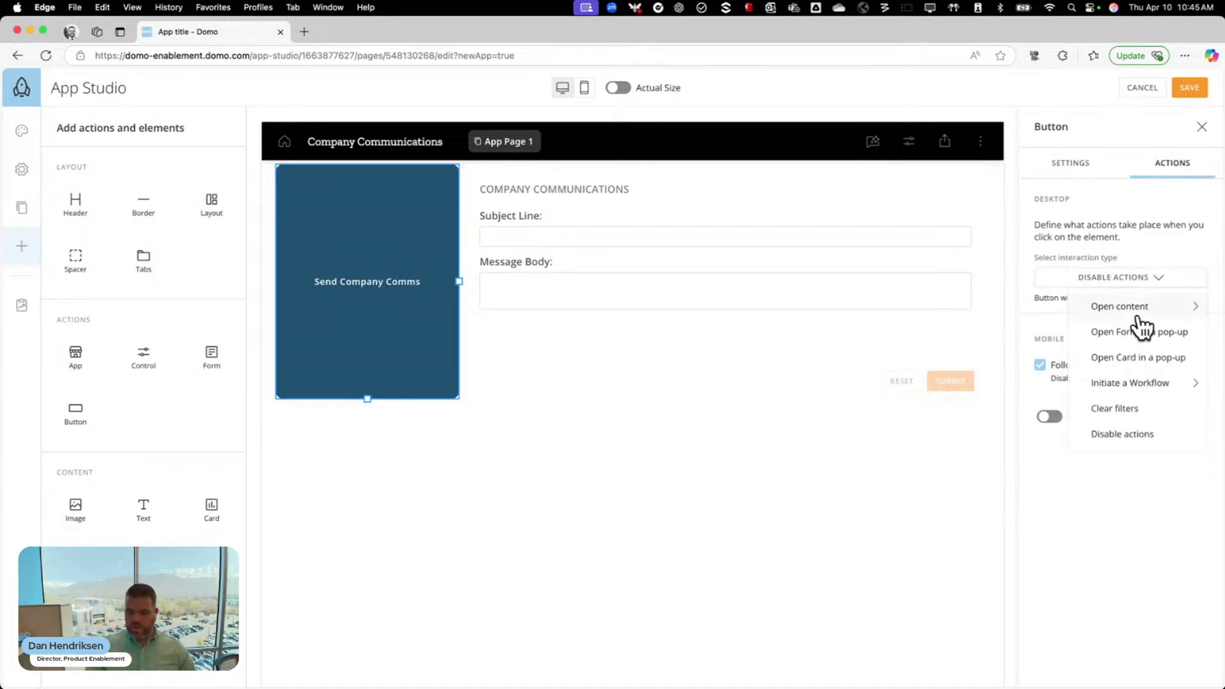
left_click(1148, 384)
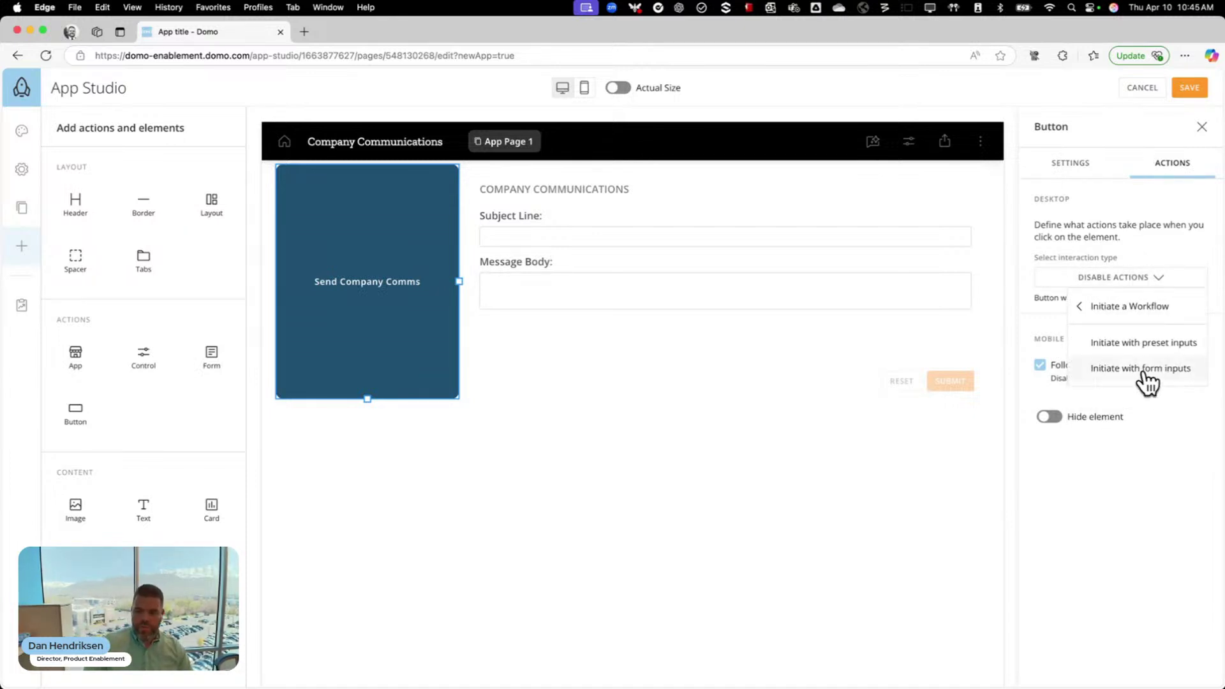
left_click(1145, 372)
left_click(510, 361)
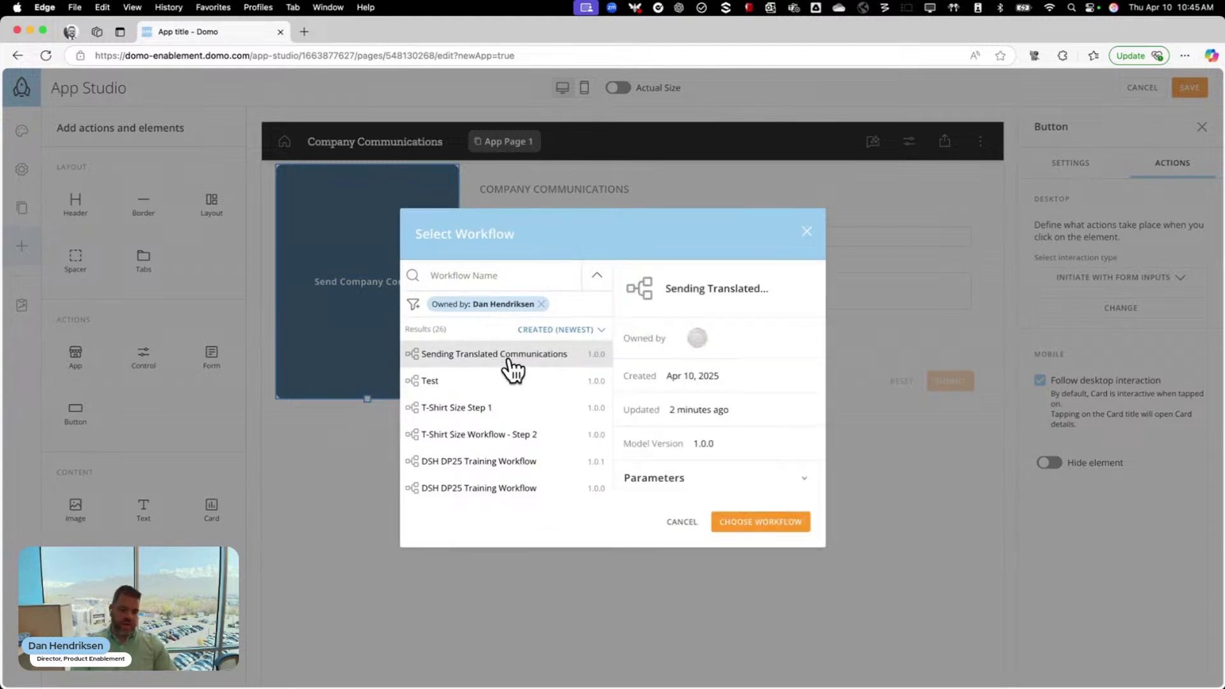
left_click(766, 522)
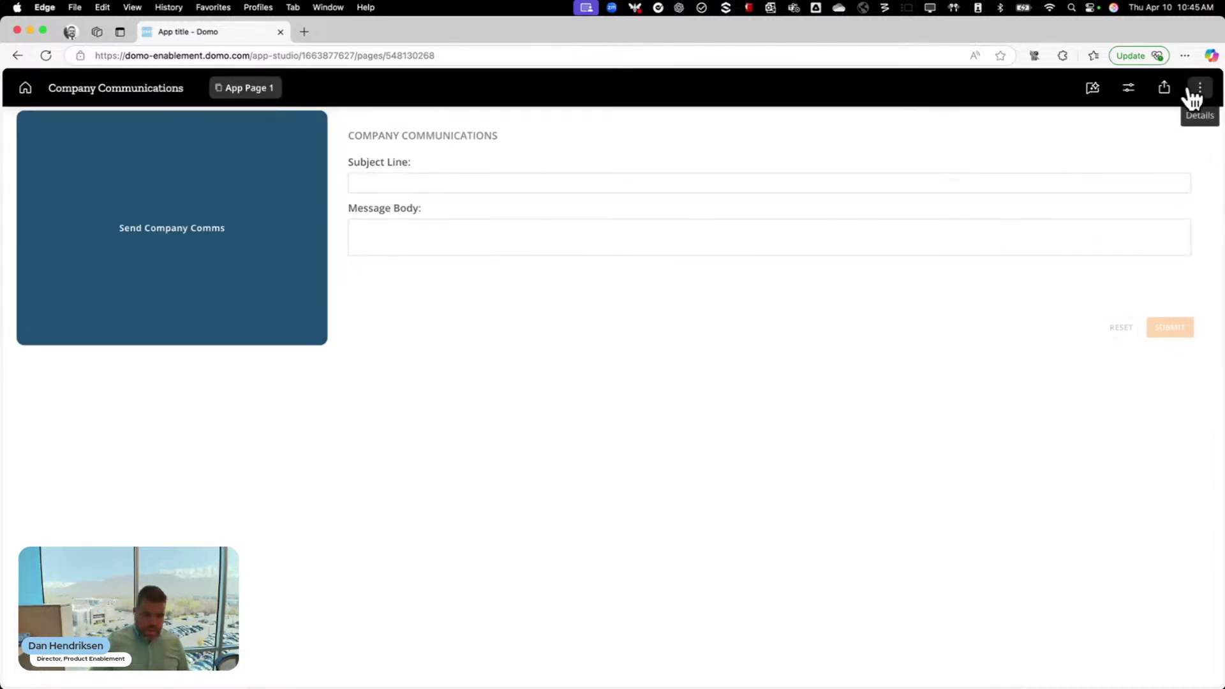
Test the button's pop-up form, then enter the subject 'Here we are sending another email'
left_click(181, 266)
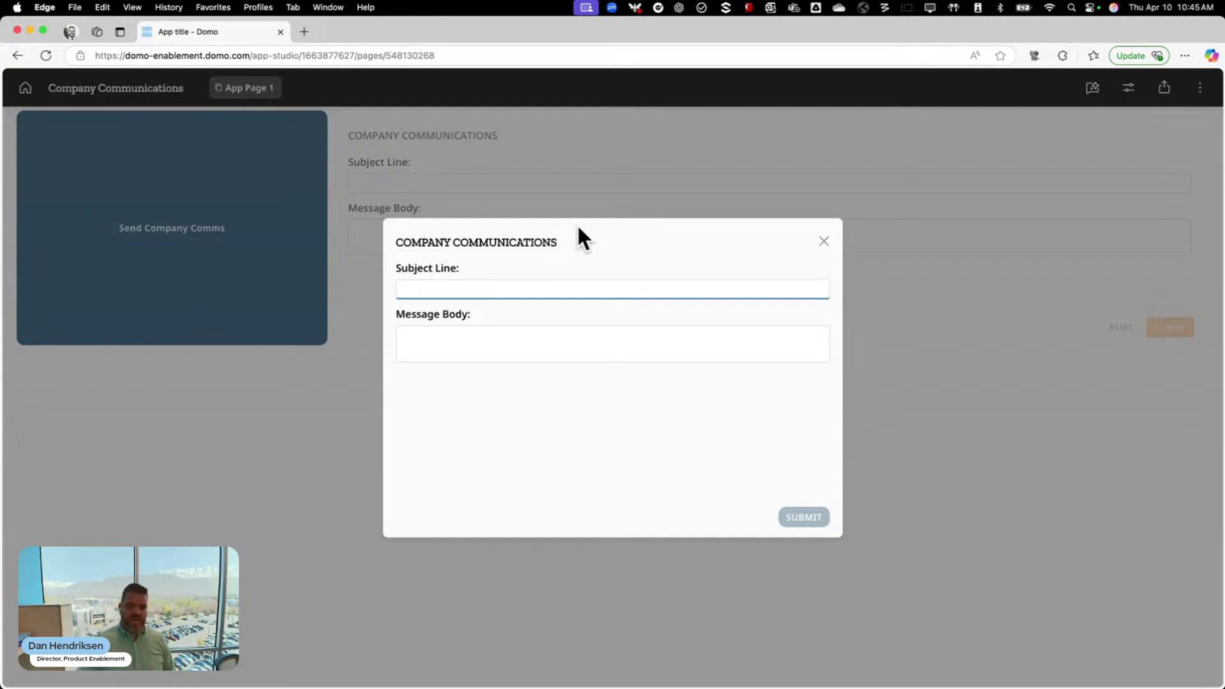
left_click(824, 241)
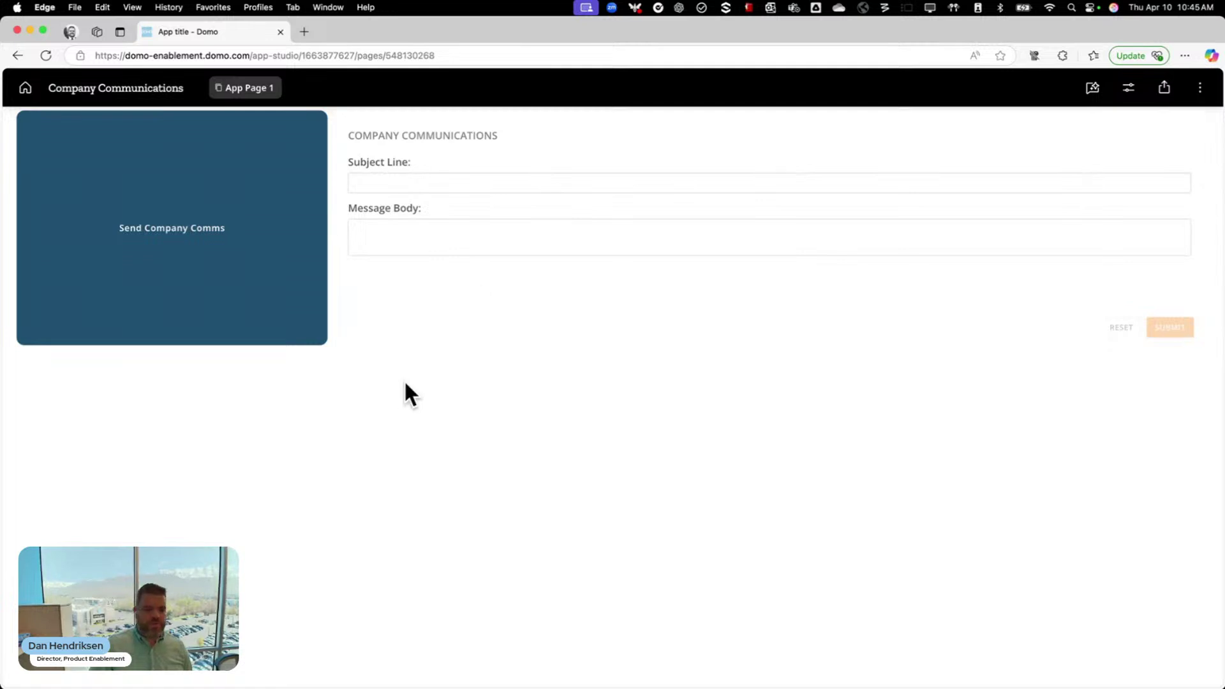
left_click(450, 181)
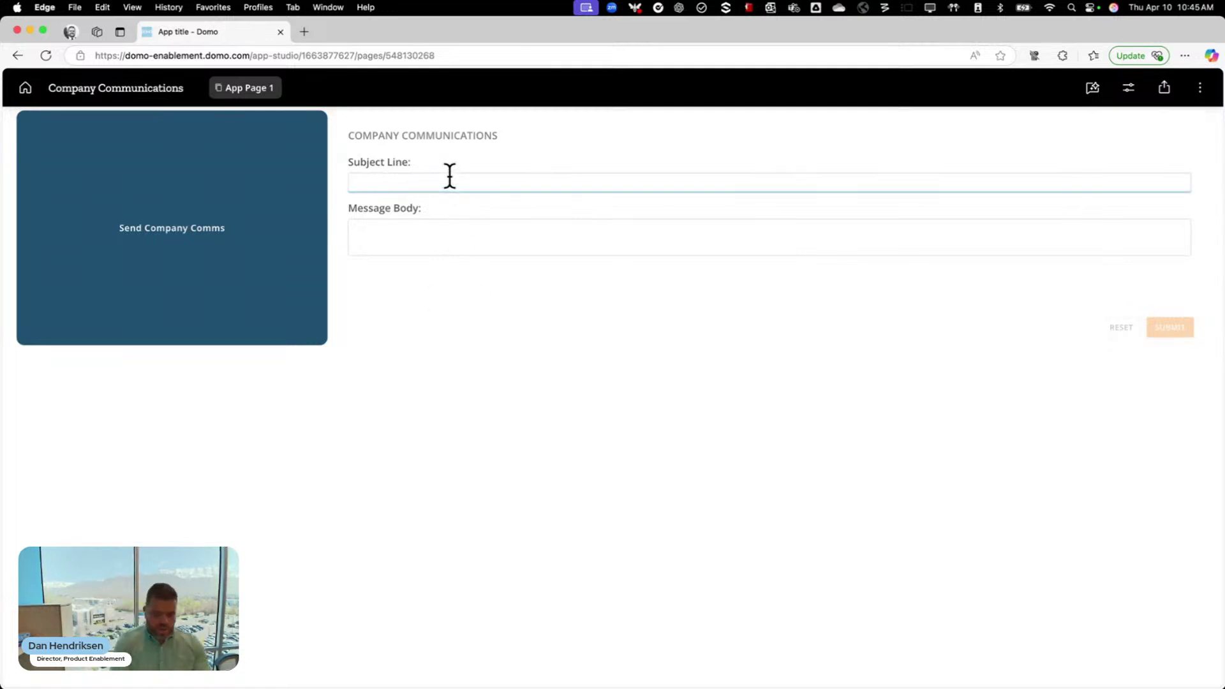
type("Here we are")
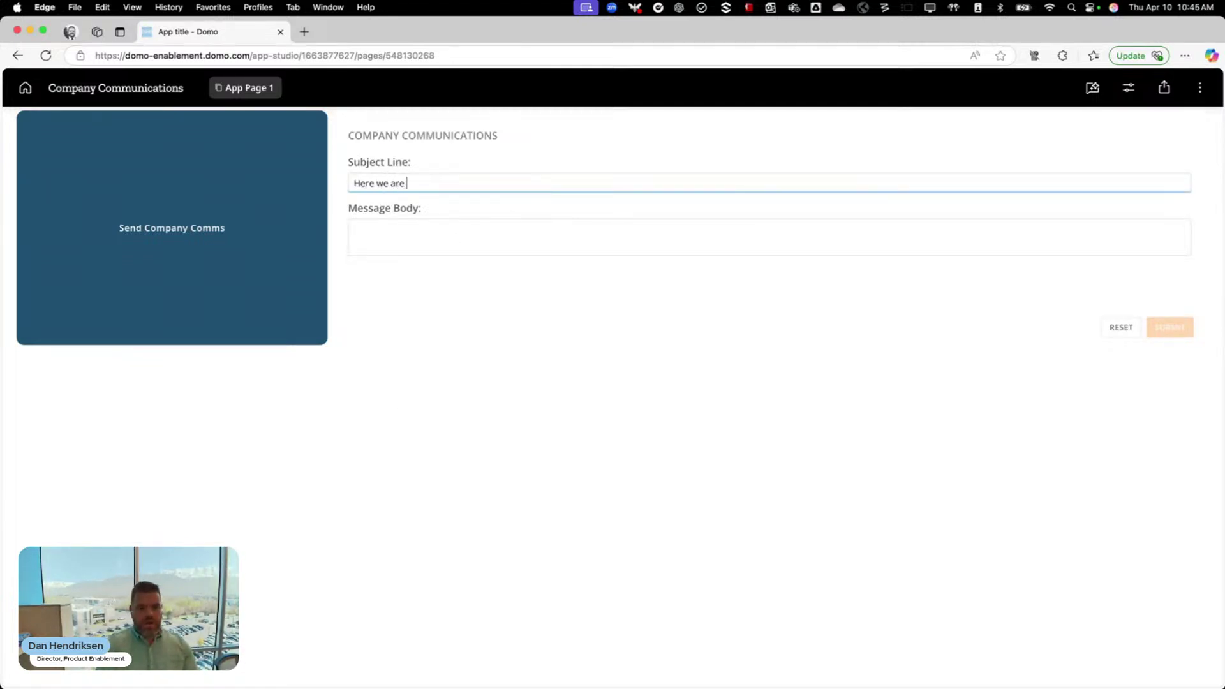
type(" sending another email")
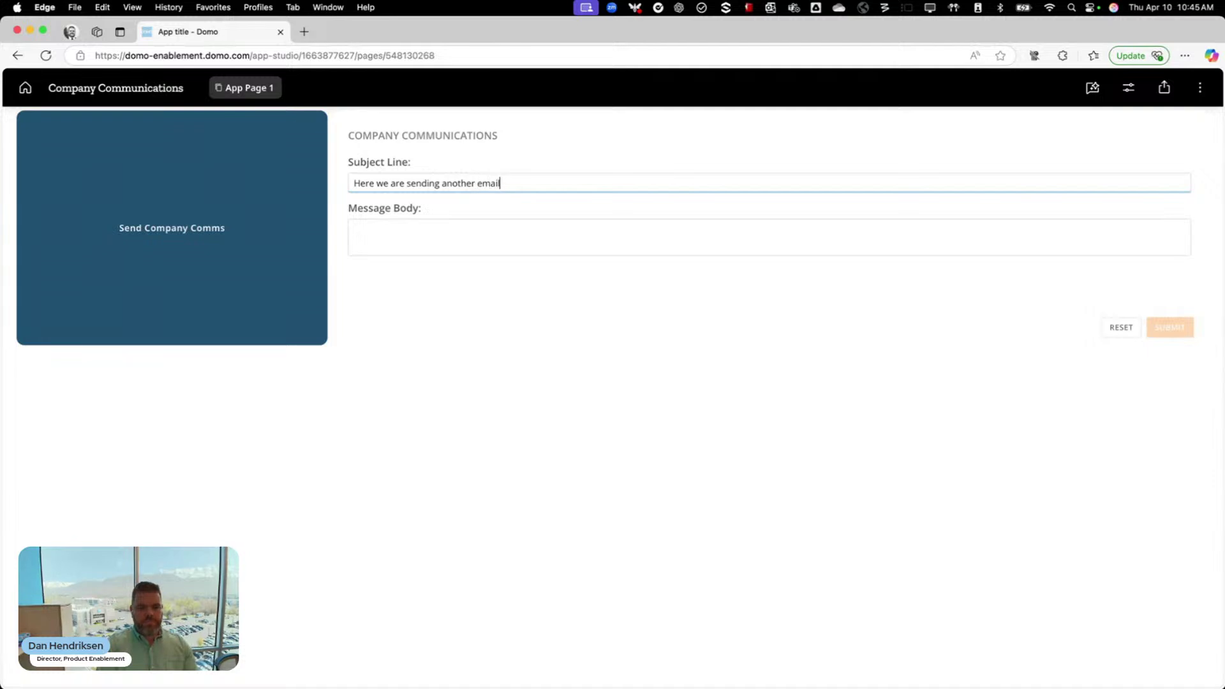
Write a Message Body with bold 'Here is a fancy heading' plus an AI Agents note, then submit
left_click(459, 225)
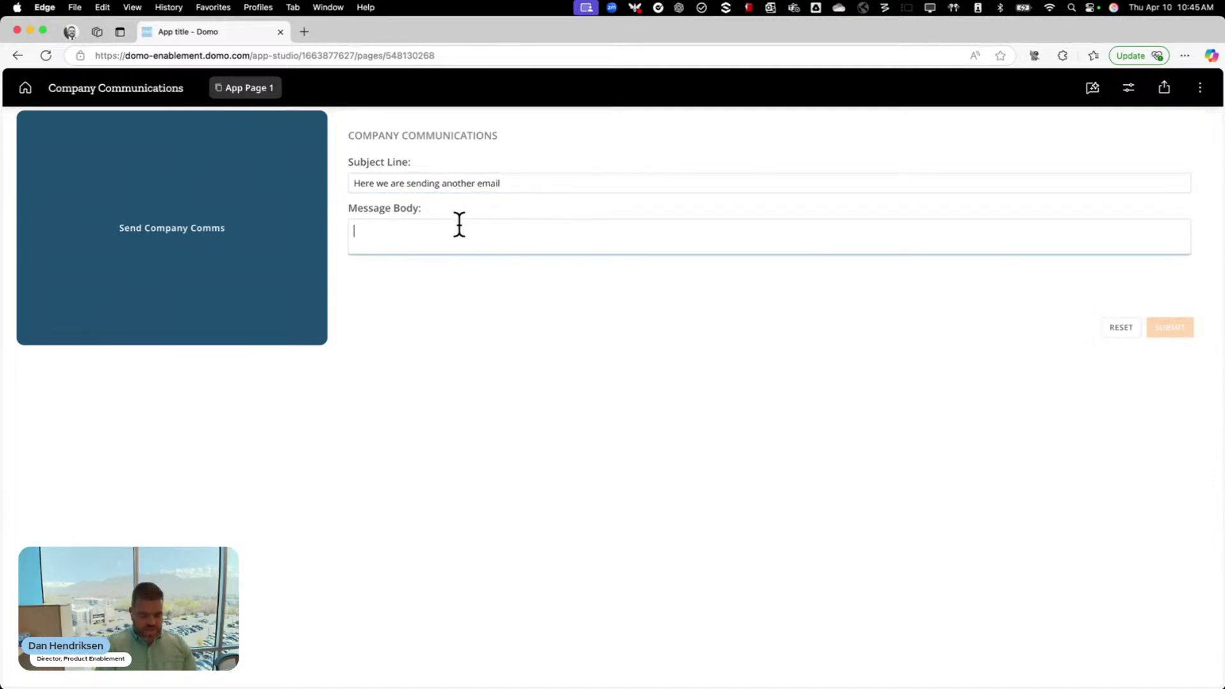
type("<")
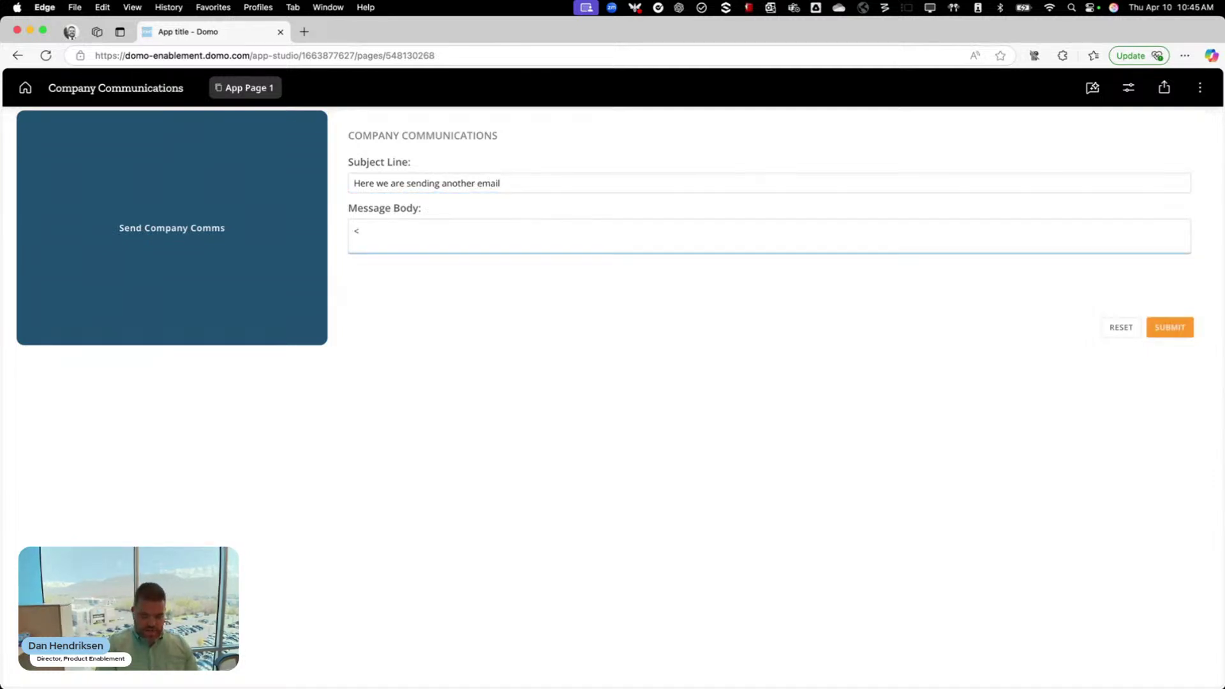
type("b>")
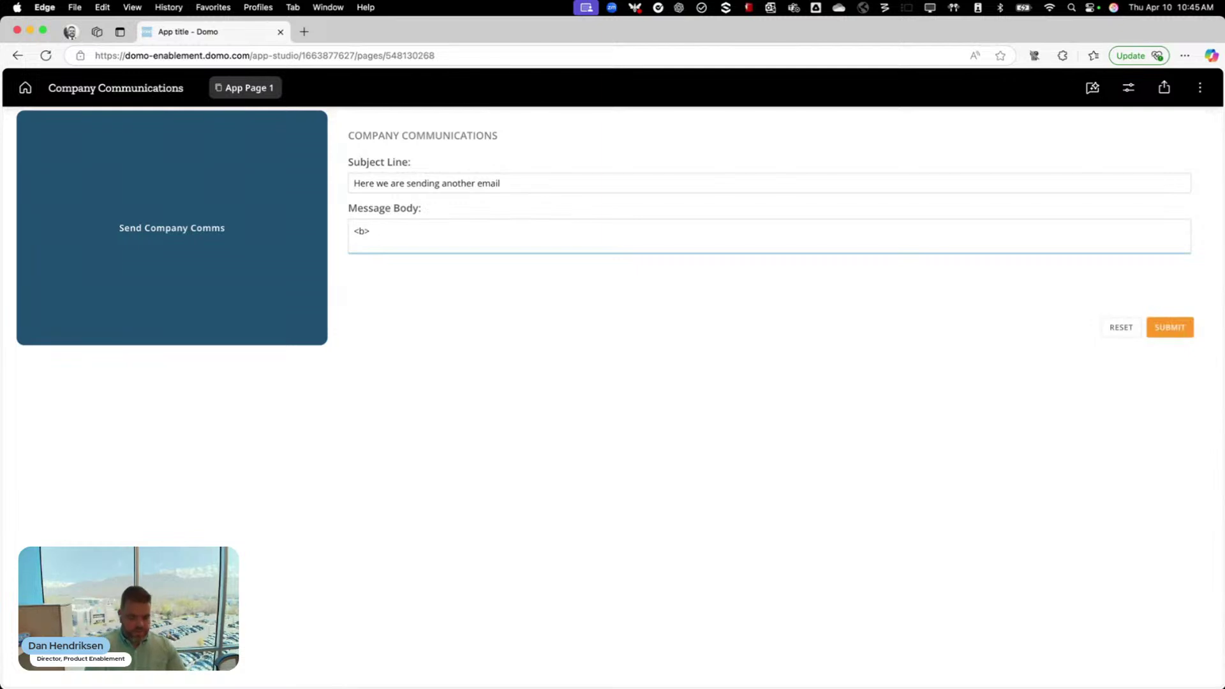
type("Here is a")
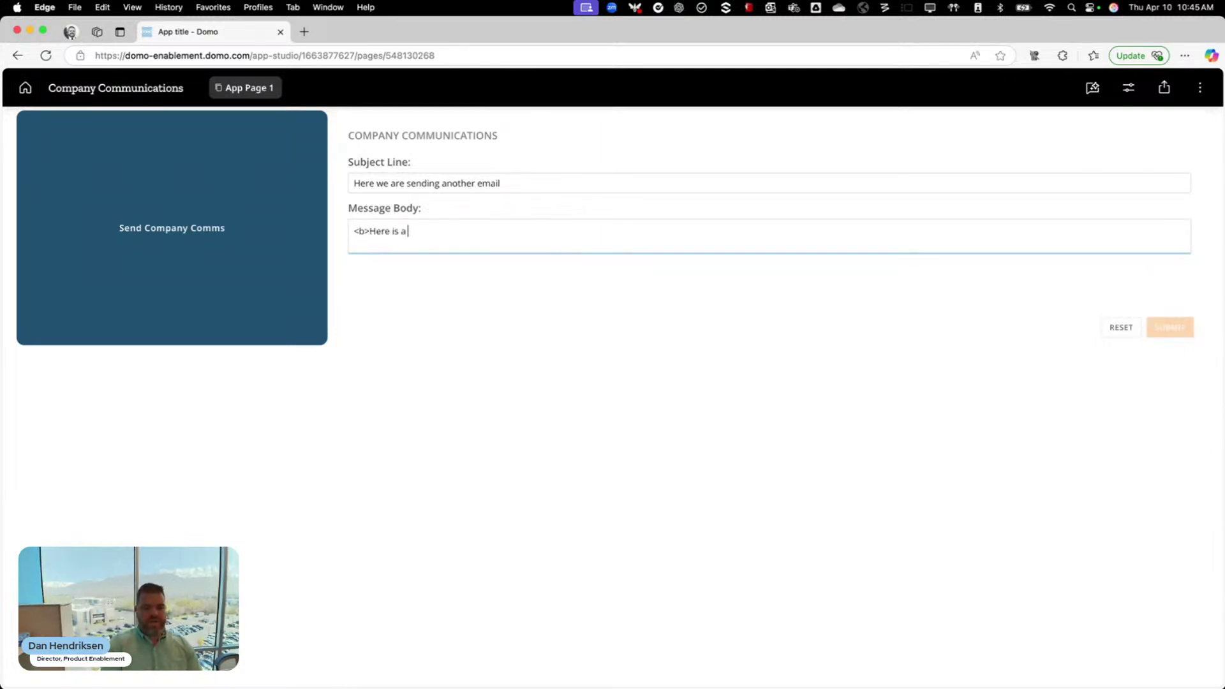
type(" fancy headi")
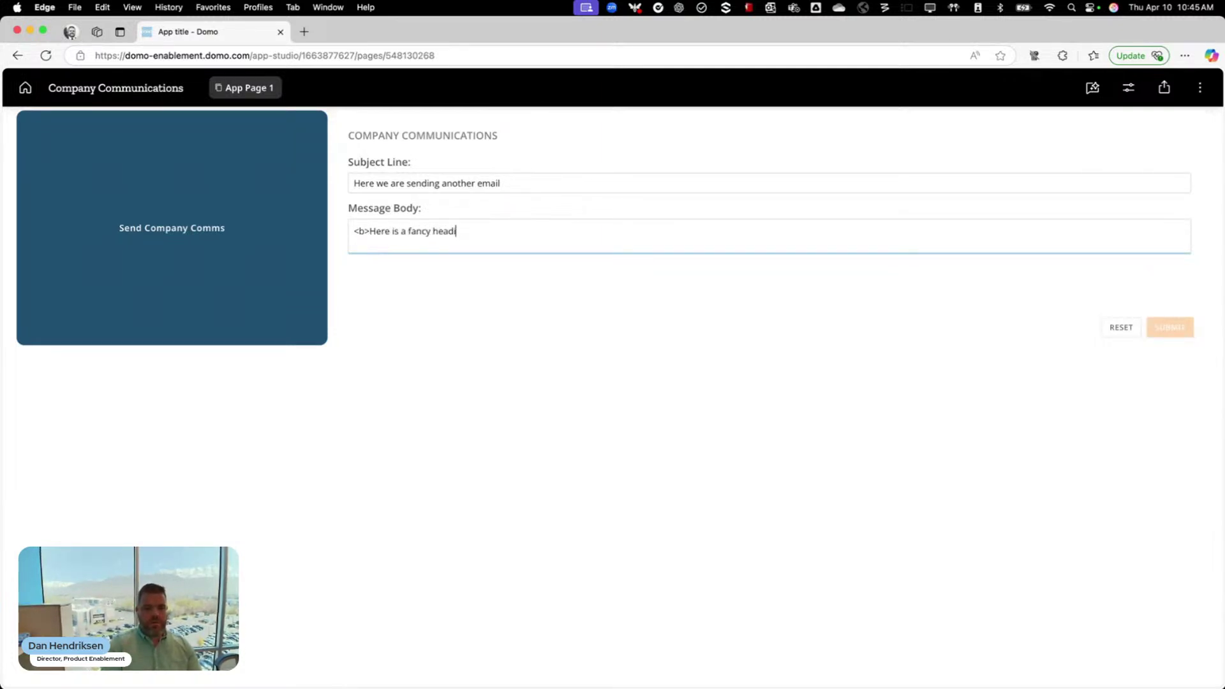
type("ng</b>")
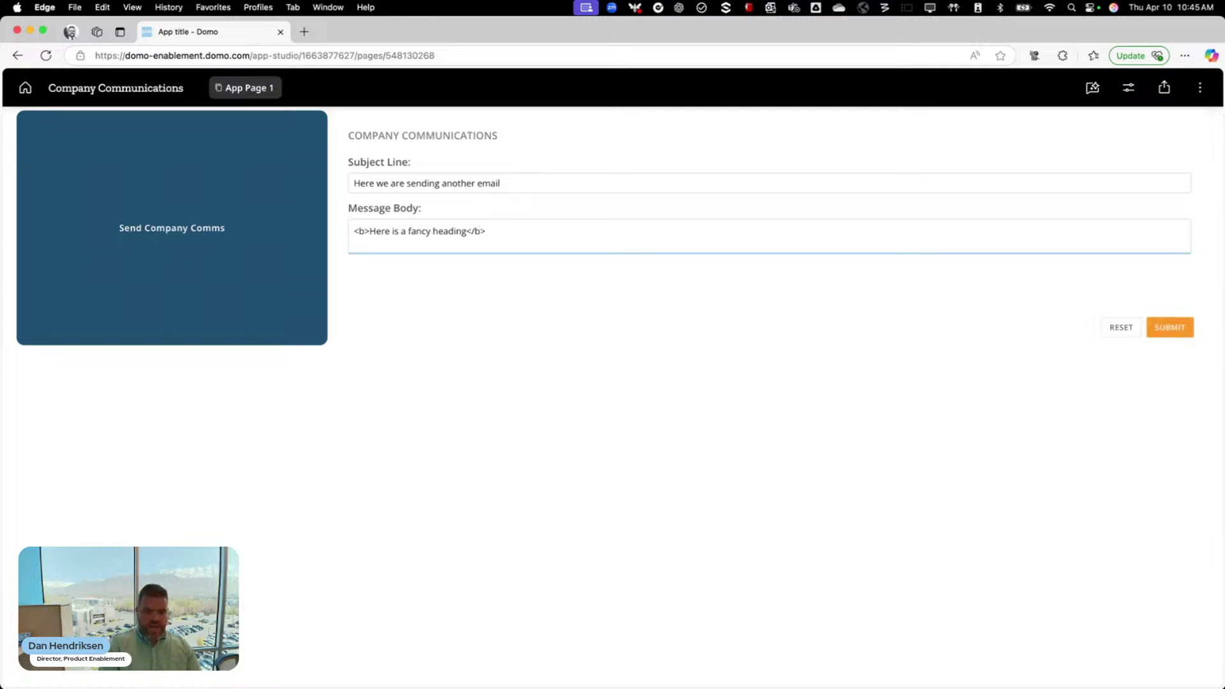
key("Return")
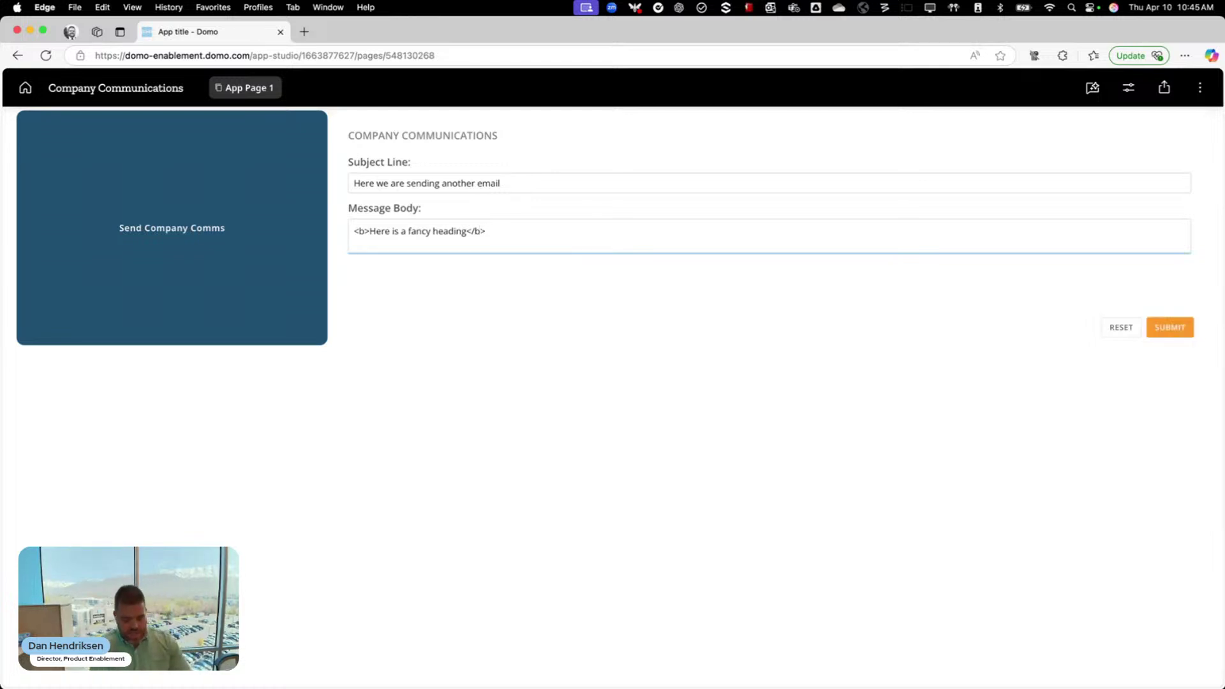
type("We love ")
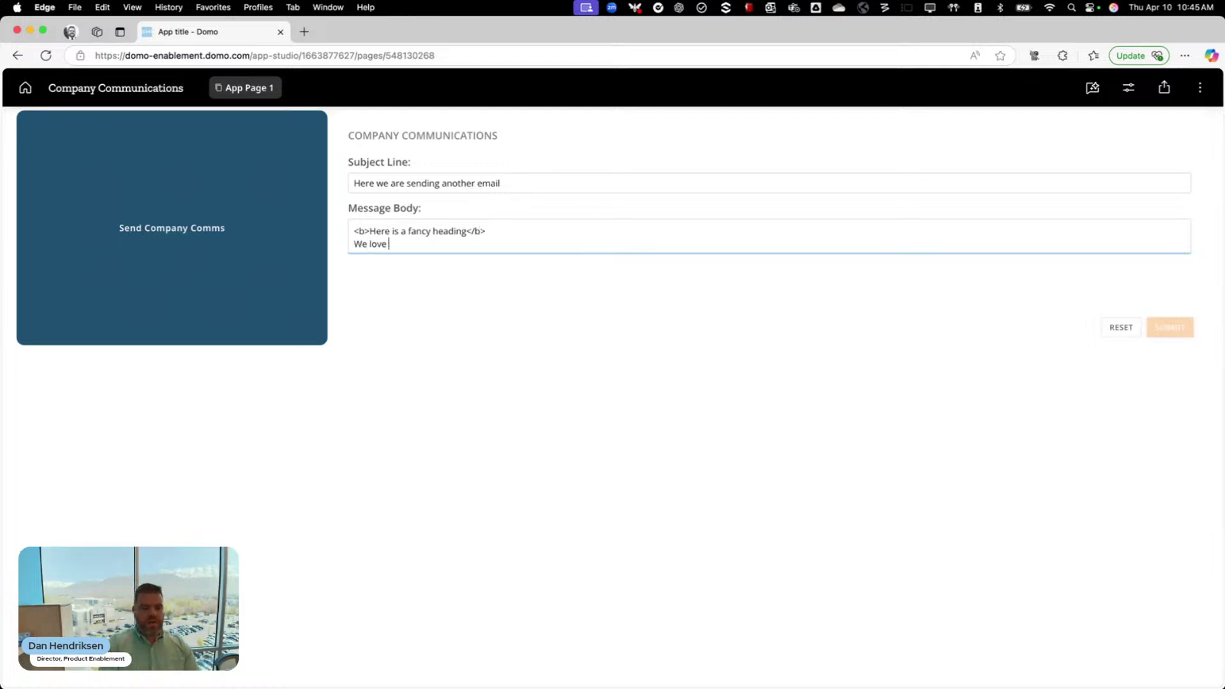
type("AI Agents, an")
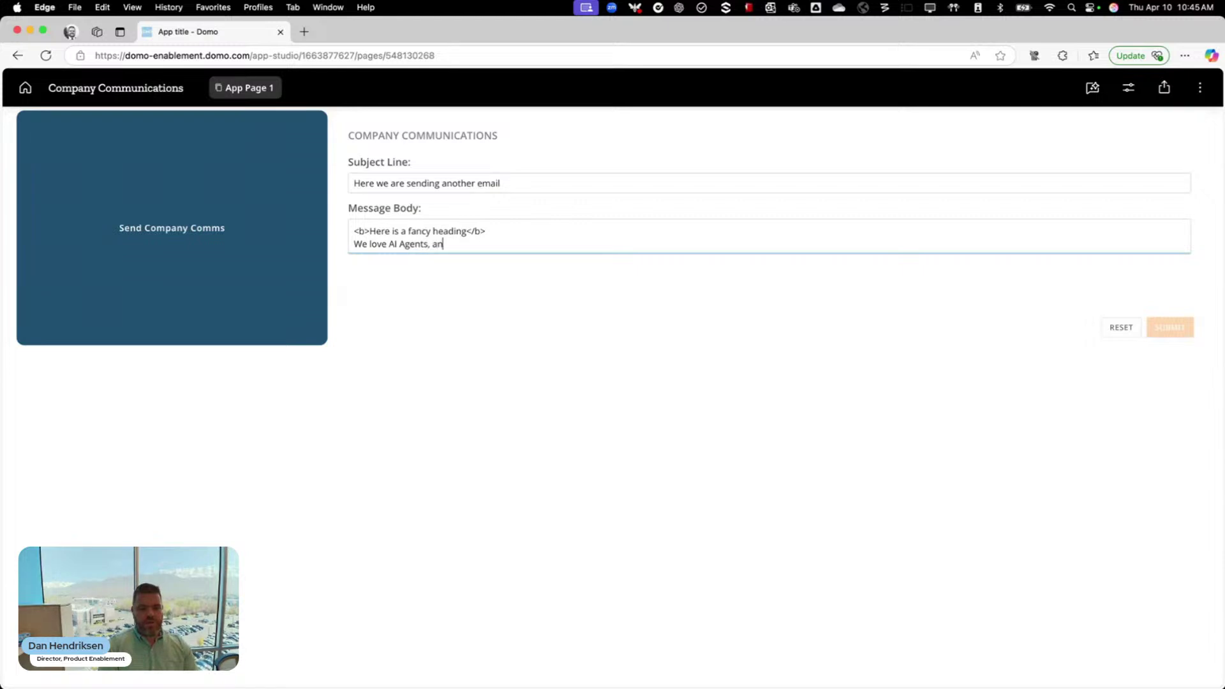
type("d I happy")
key("BackSpace")
key("BackSpace")
key("BackSpace")
key("BackSpace")
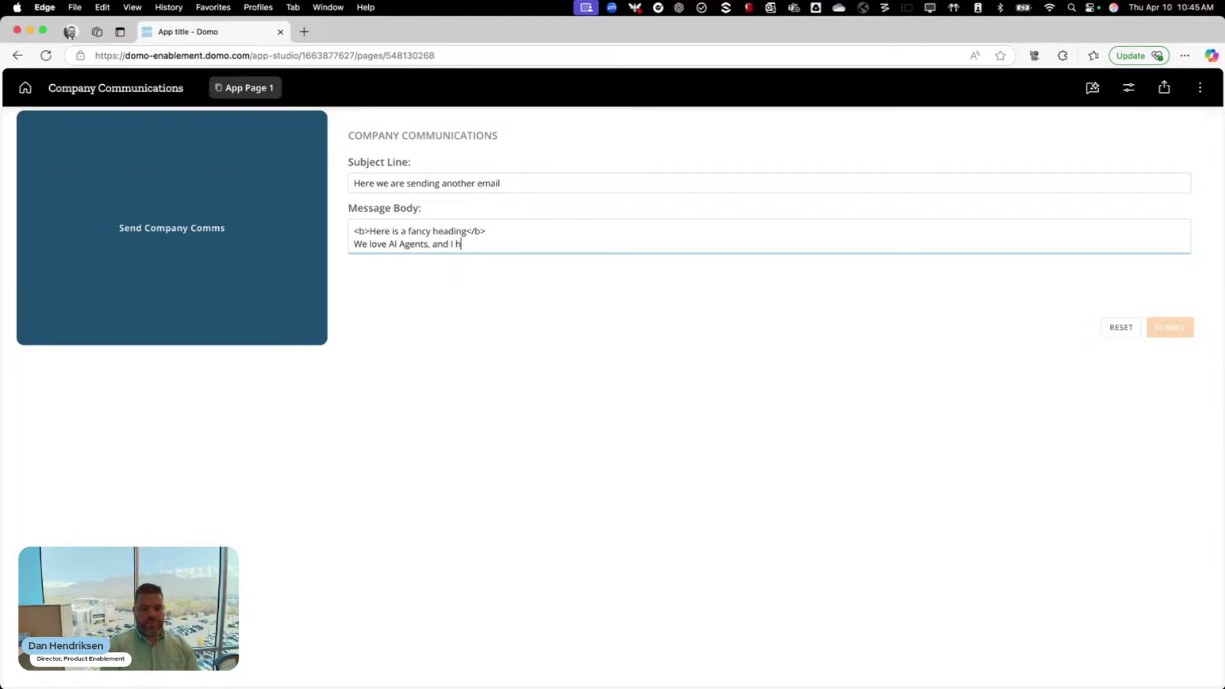
type("ope you do to")
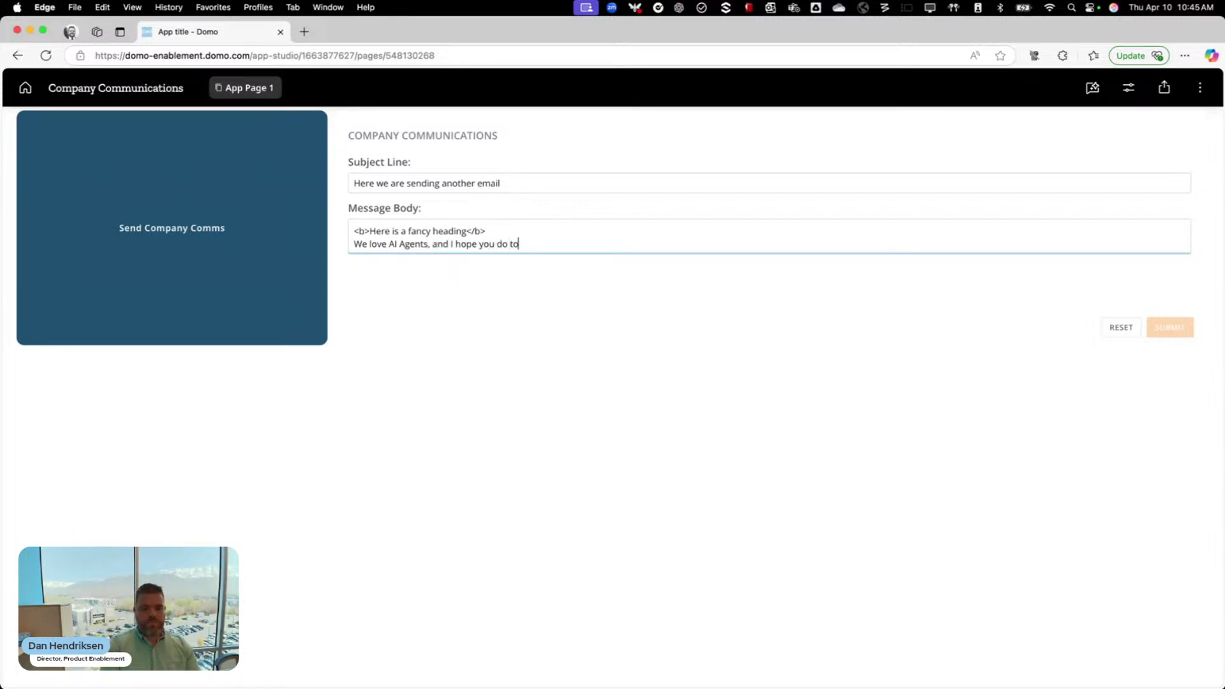
type("o. Keep on ")
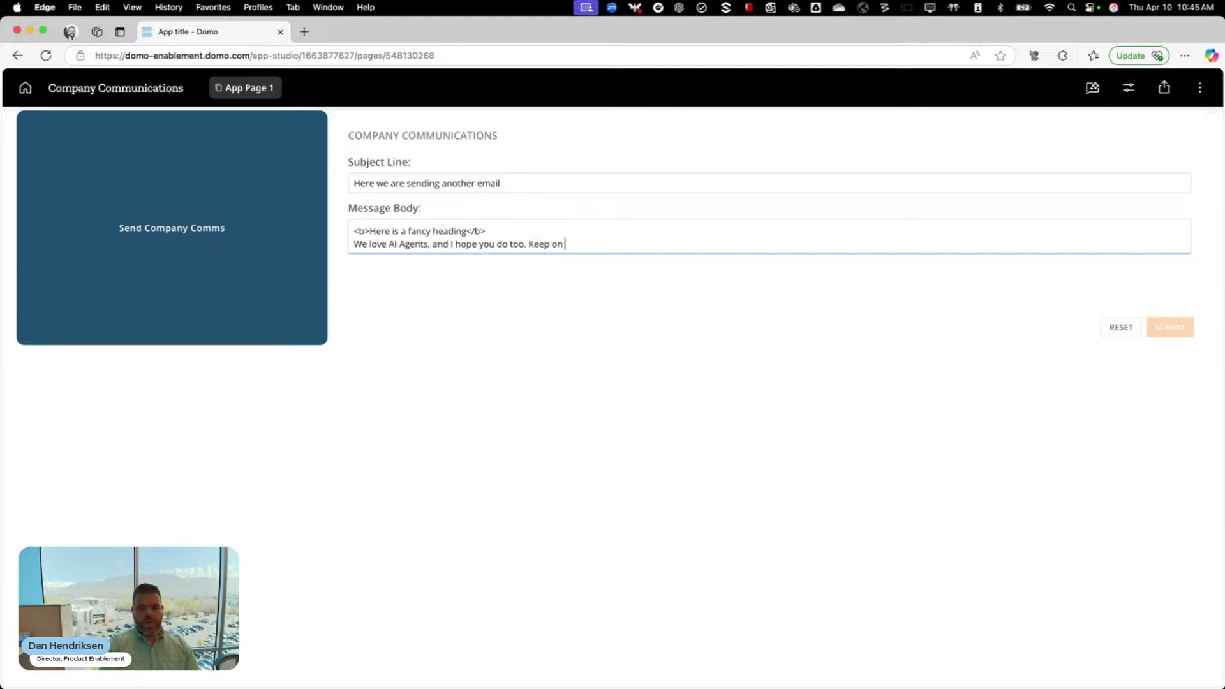
type("buidling")
key("BackSpace")
key("BackSpace")
key("BackSpace")
key("BackSpace")
key("BackSpace")
type("ld")
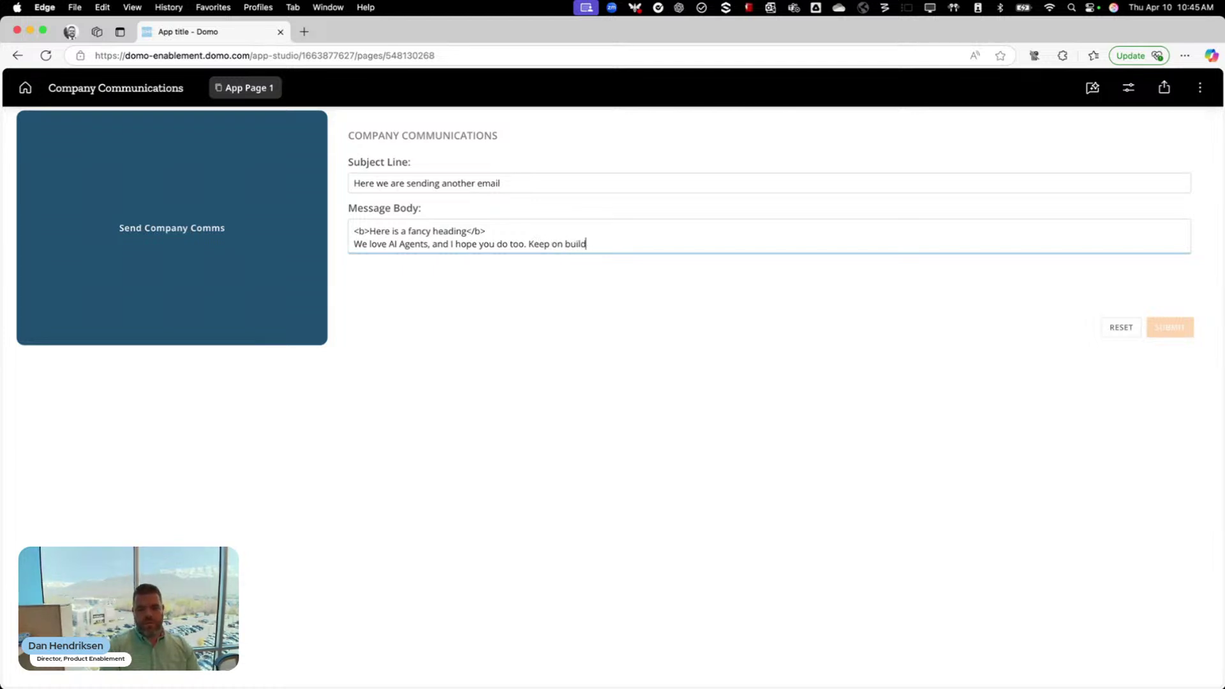
type("ing, you customer ani")
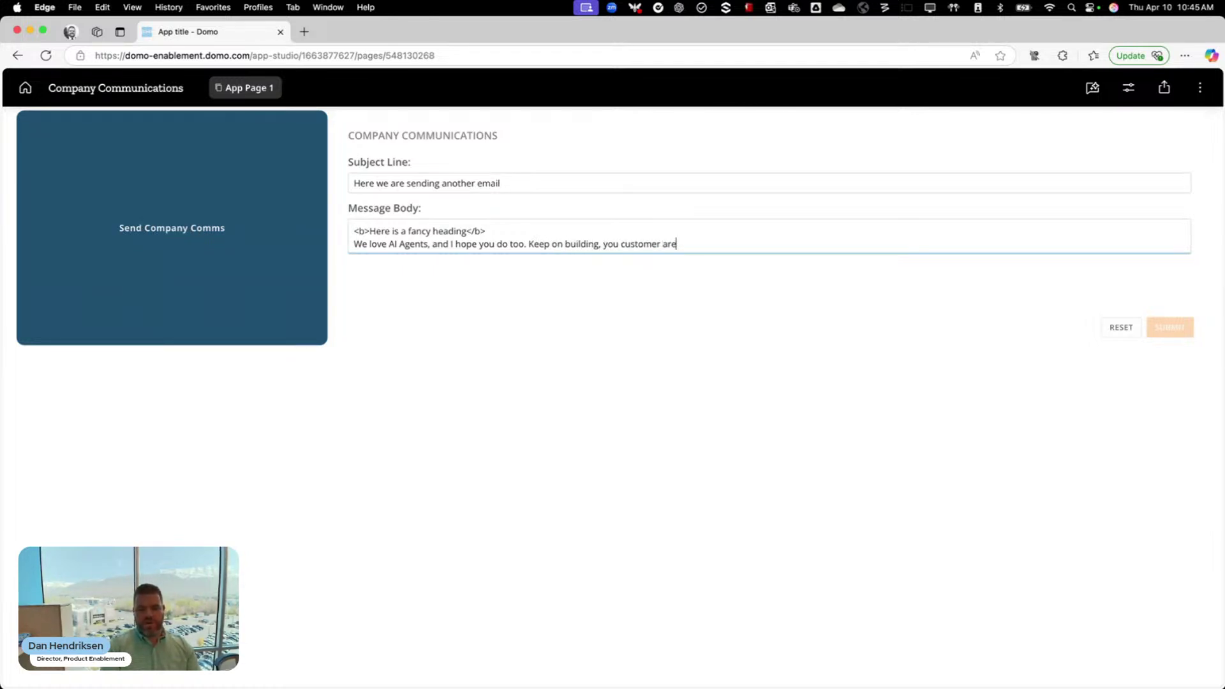
key("BackSpace")
key("BackSpace")
key("BackSpace")
type("s are the best apr")
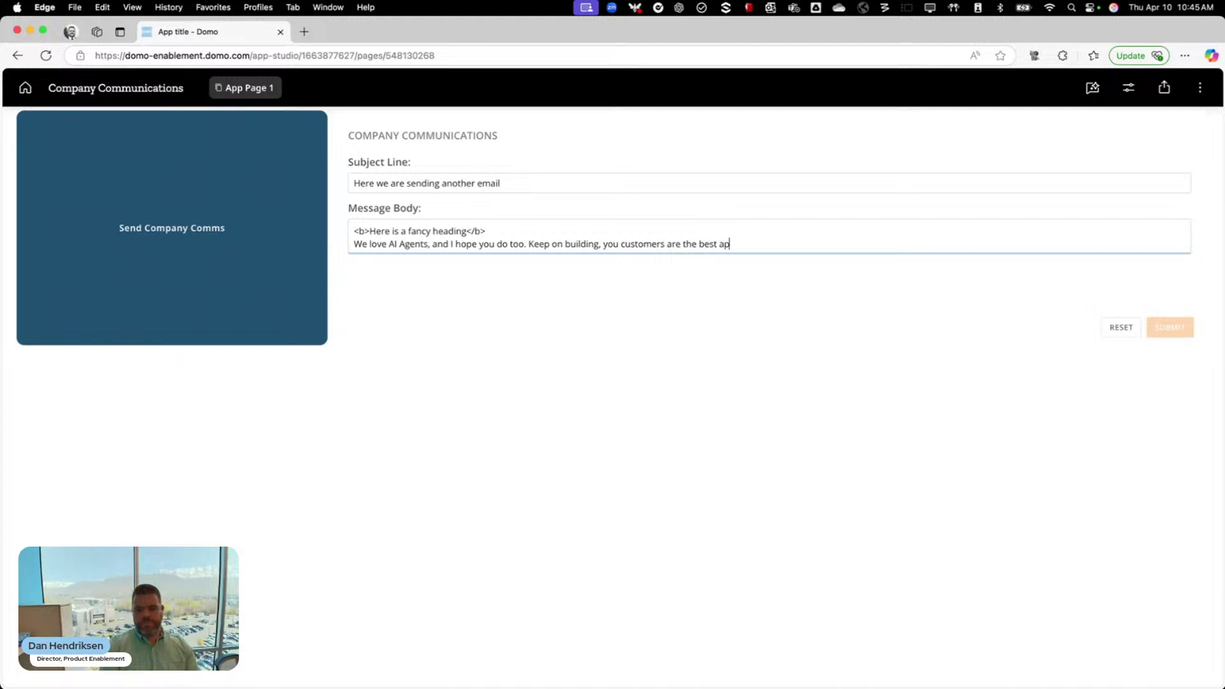
key("BackSpace")
key("BackSpace")
key("BackSpace")
type("par")
key("BackSpace")
key("BackSpace")
key("BackSpace")
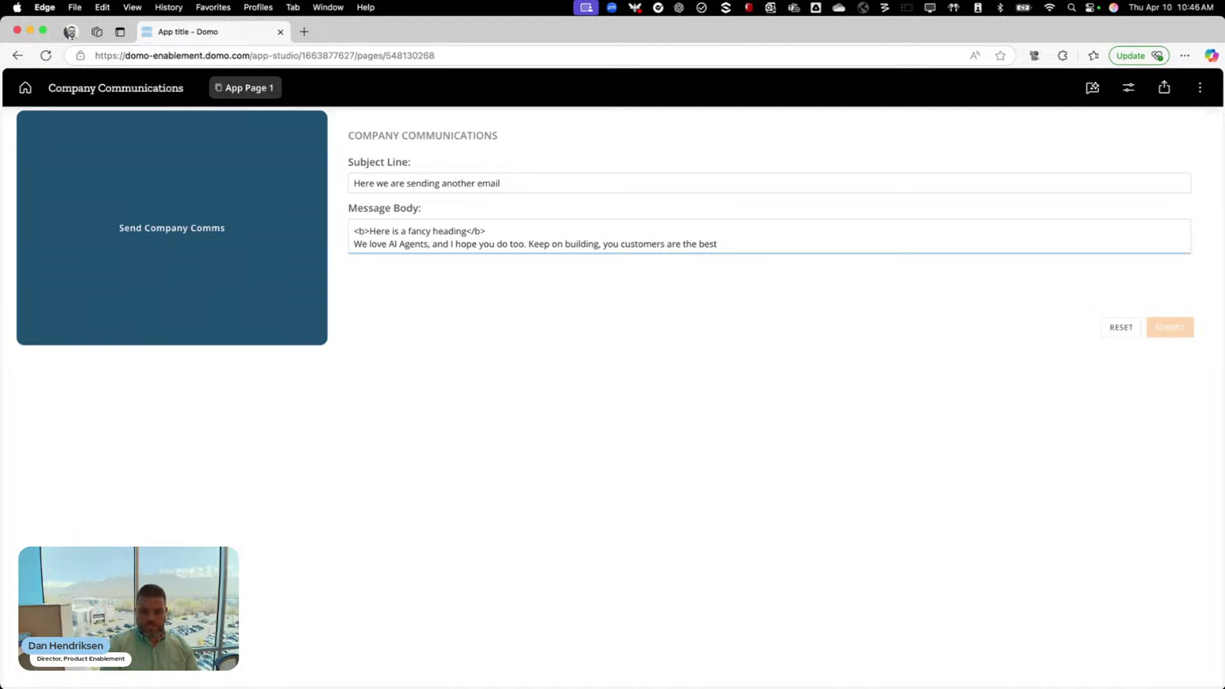
type("part of Domo.")
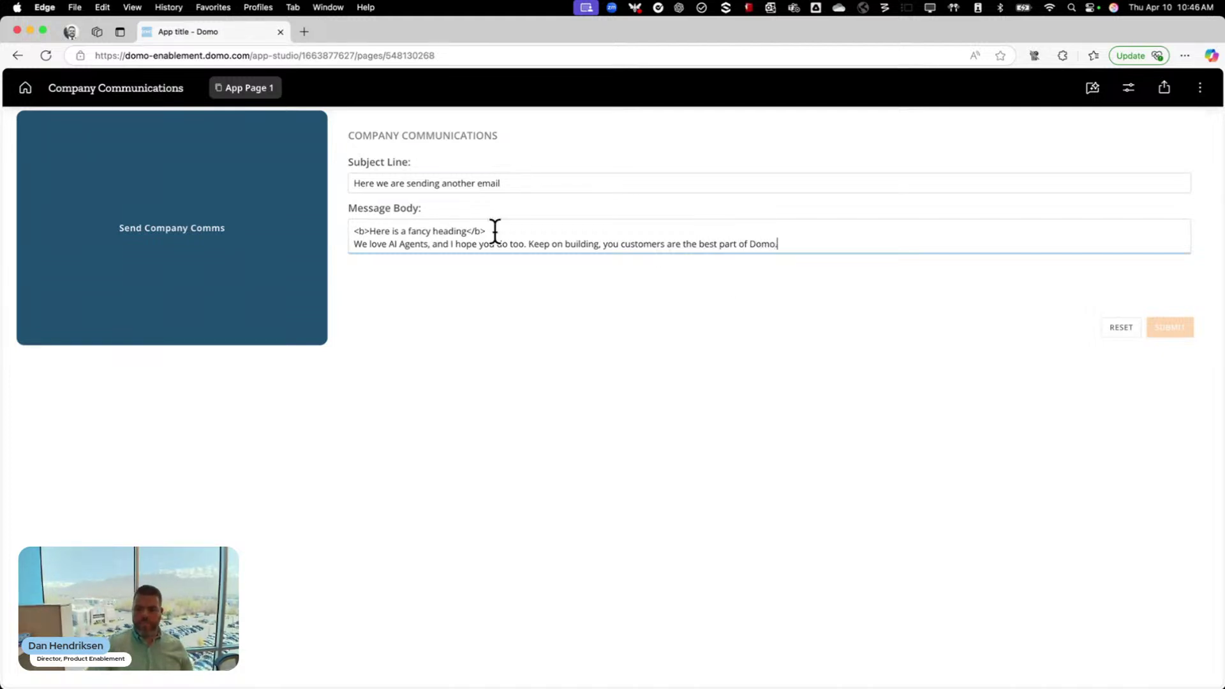
left_click(1162, 324)
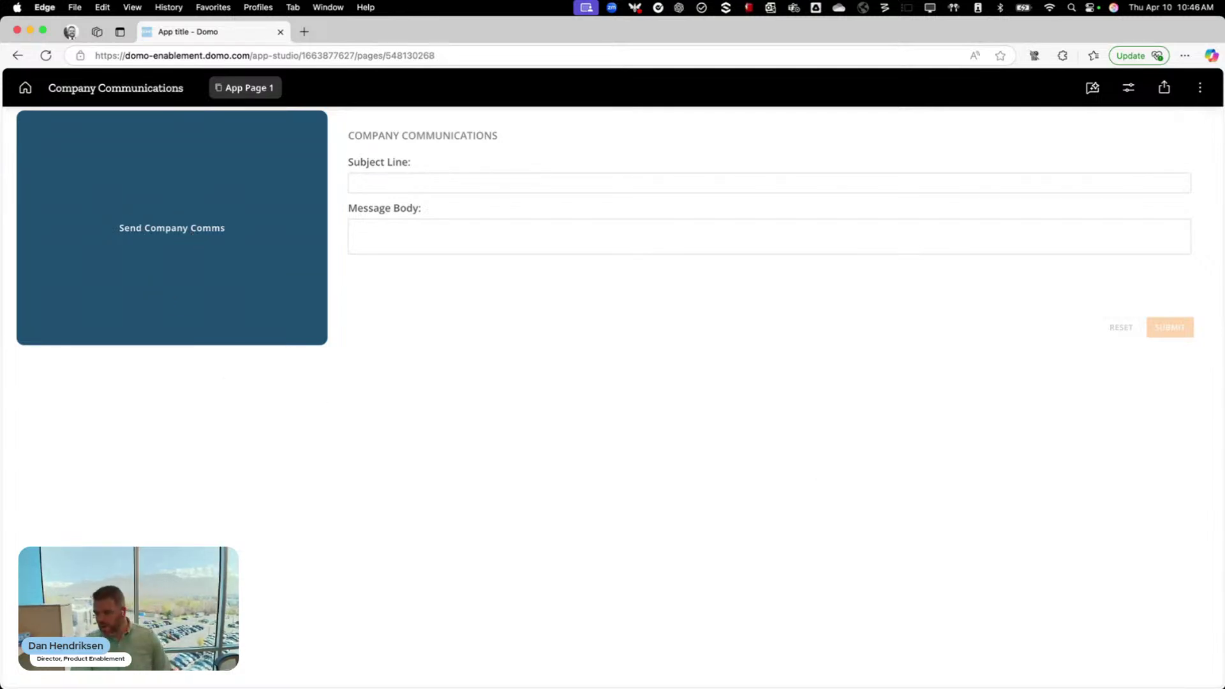
key("ctrl+Up")
key("ctrl+Up")
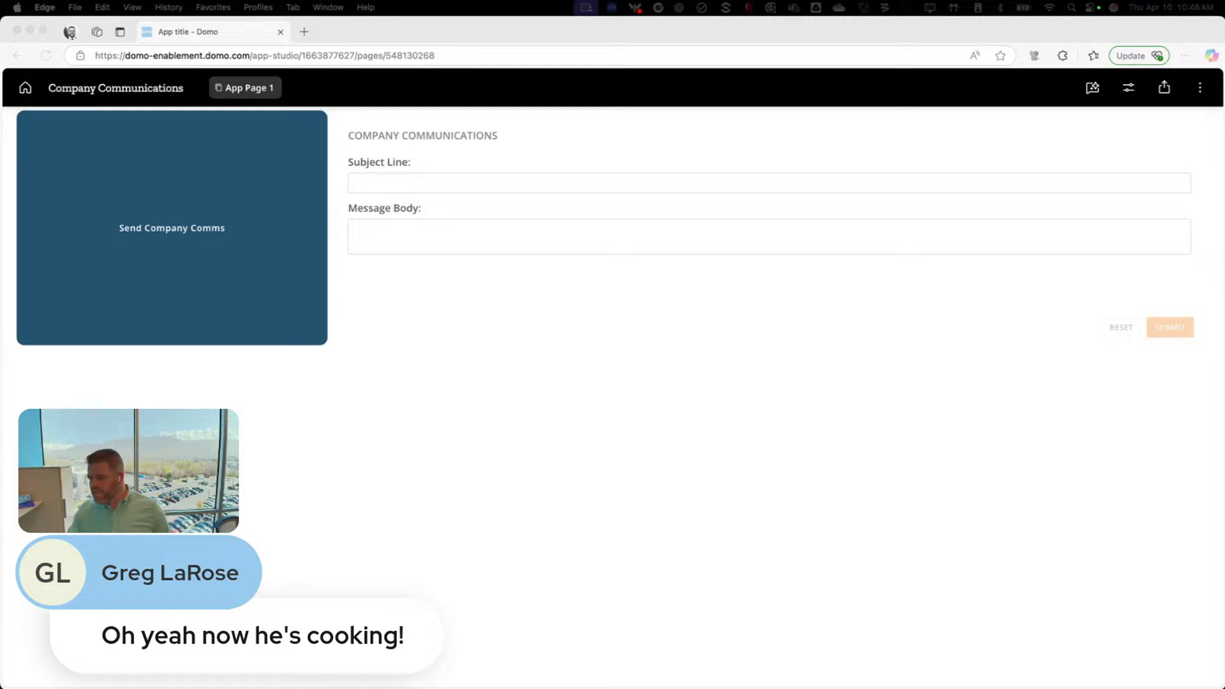
key("ctrl+Up")
key("ctrl+Up")
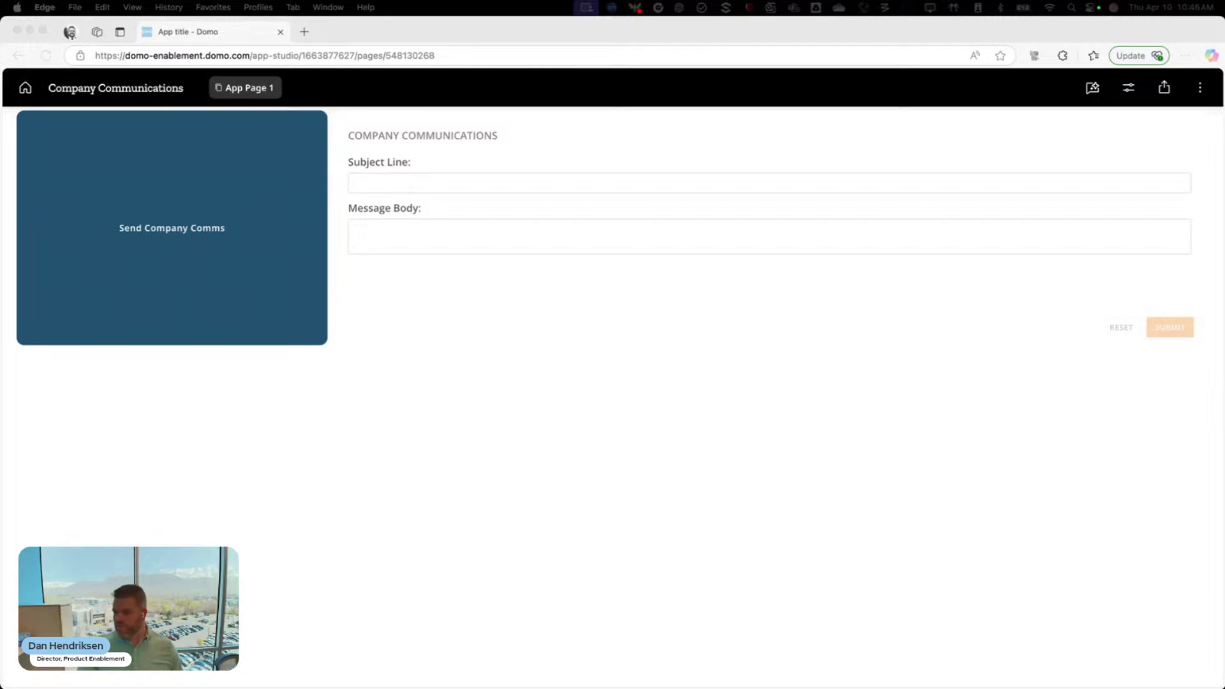
left_click_drag(240, 387, 488, 98)
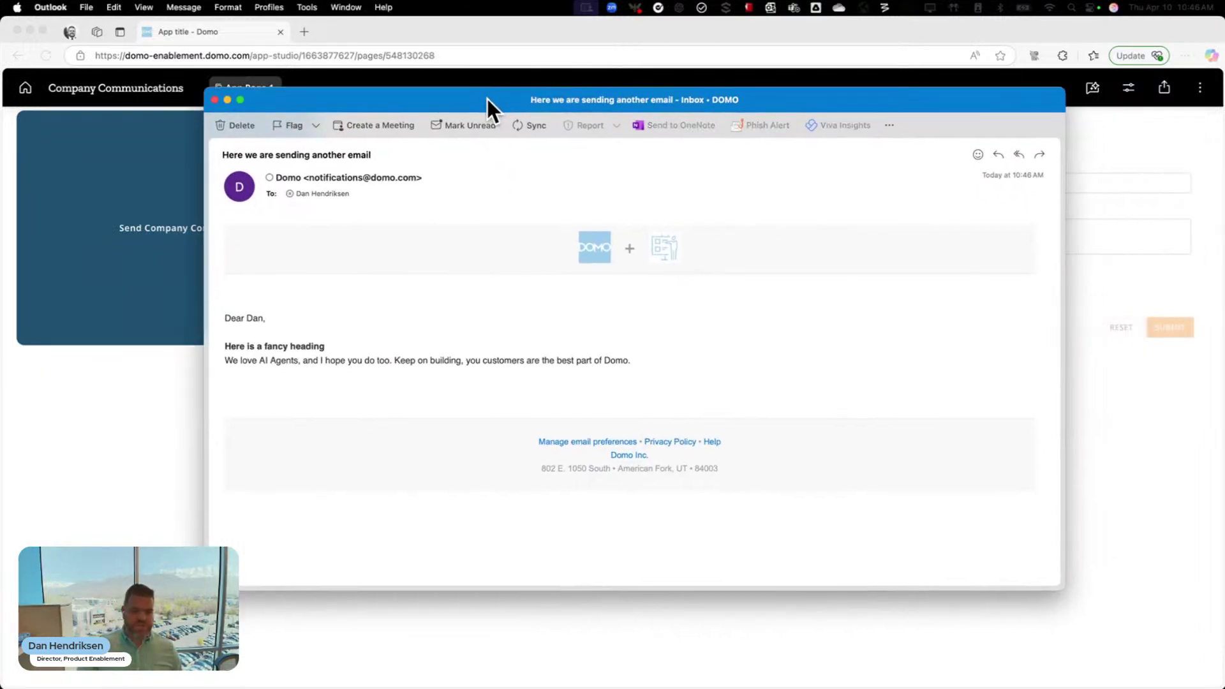
Bring the Spanish and Japanese translated emails beside the English one and load their external images
left_click_drag(223, 339, 323, 344)
left_click(335, 348)
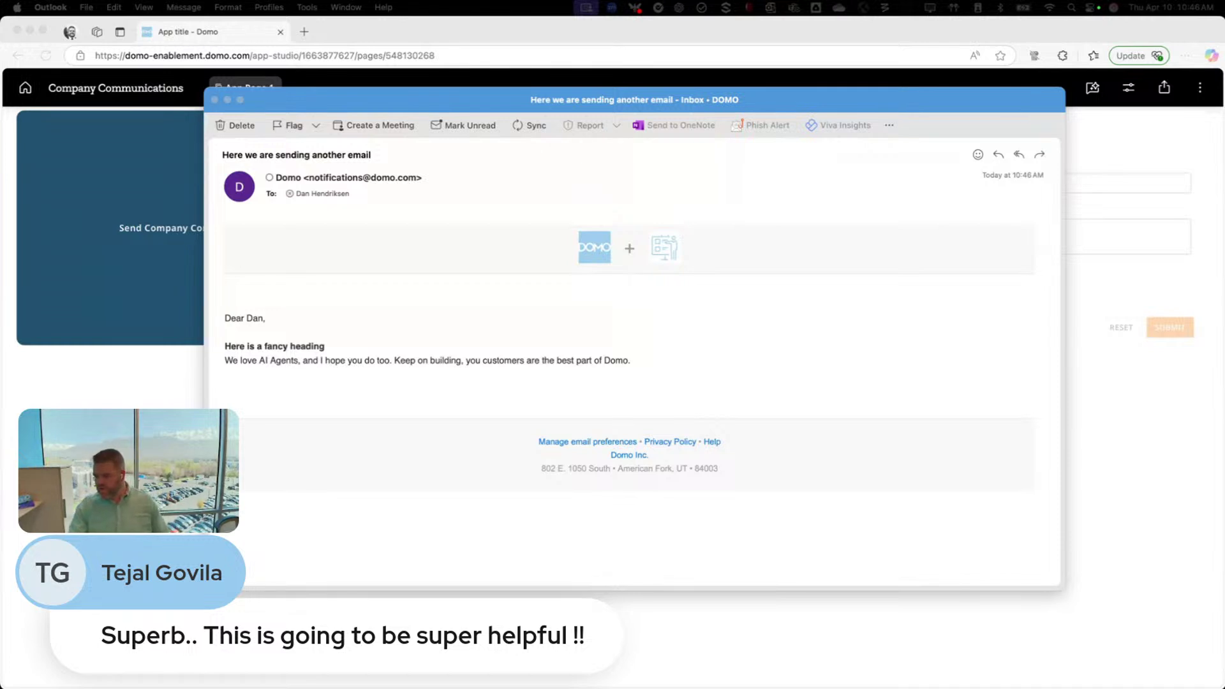
left_click_drag(0, 284, 237, 142)
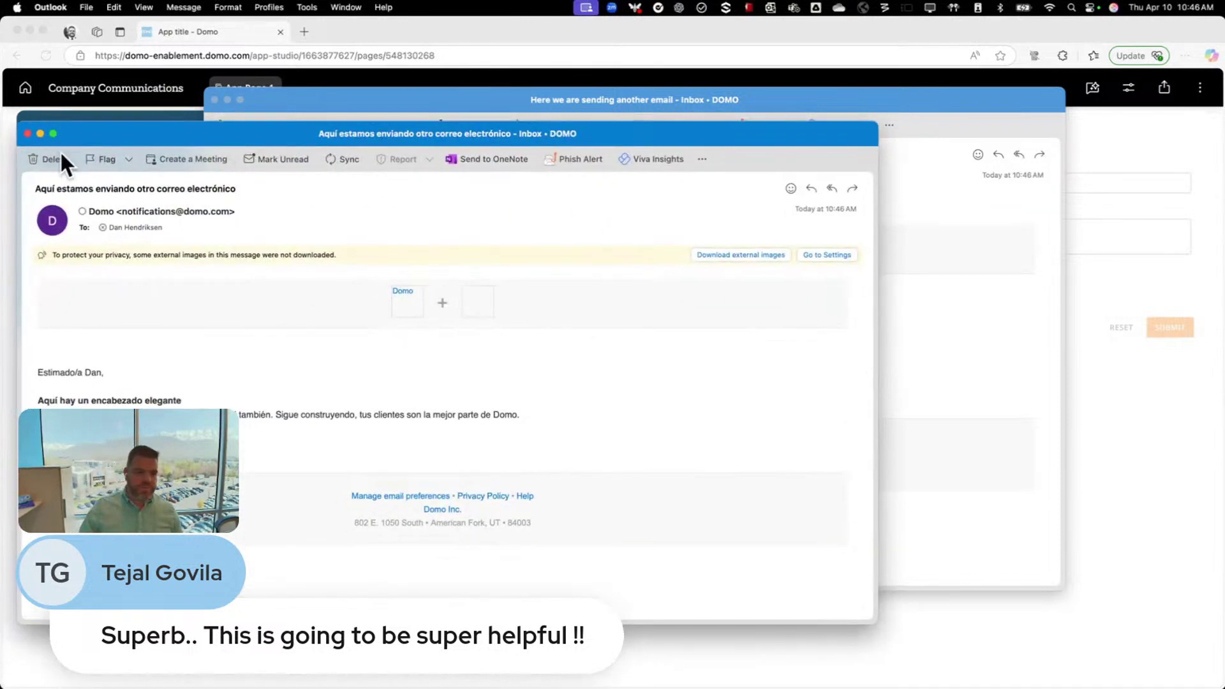
left_click(747, 254)
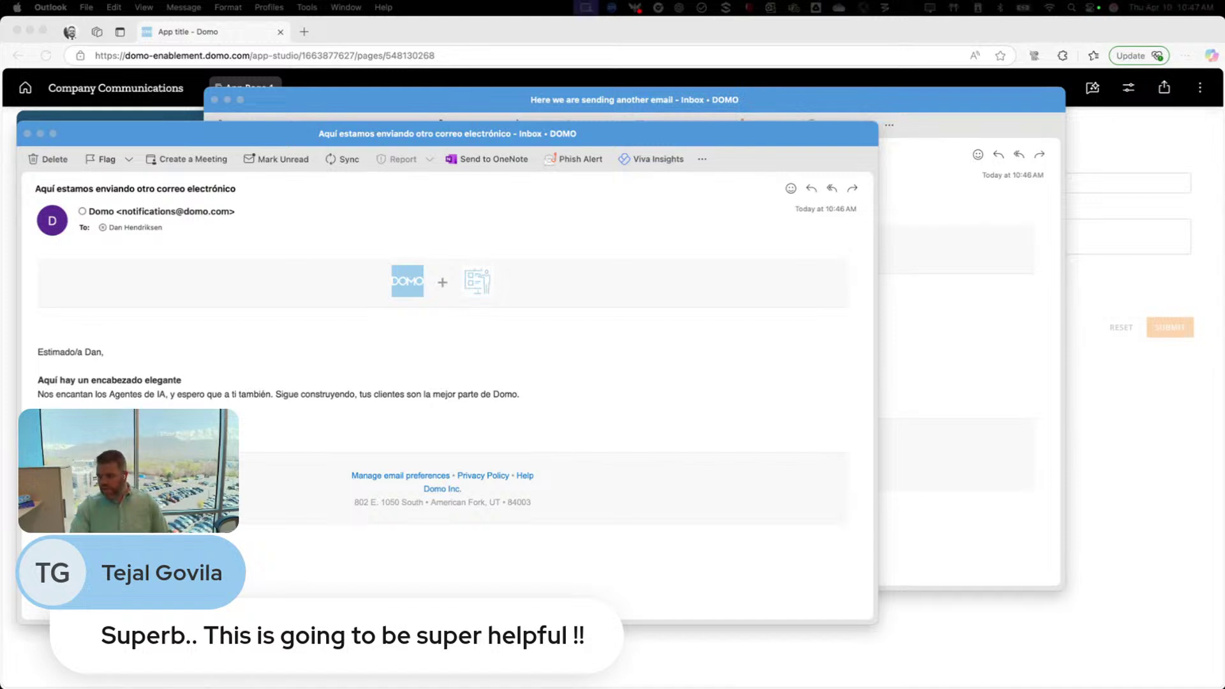
left_click_drag(0, 263, 363, 134)
left_click(894, 250)
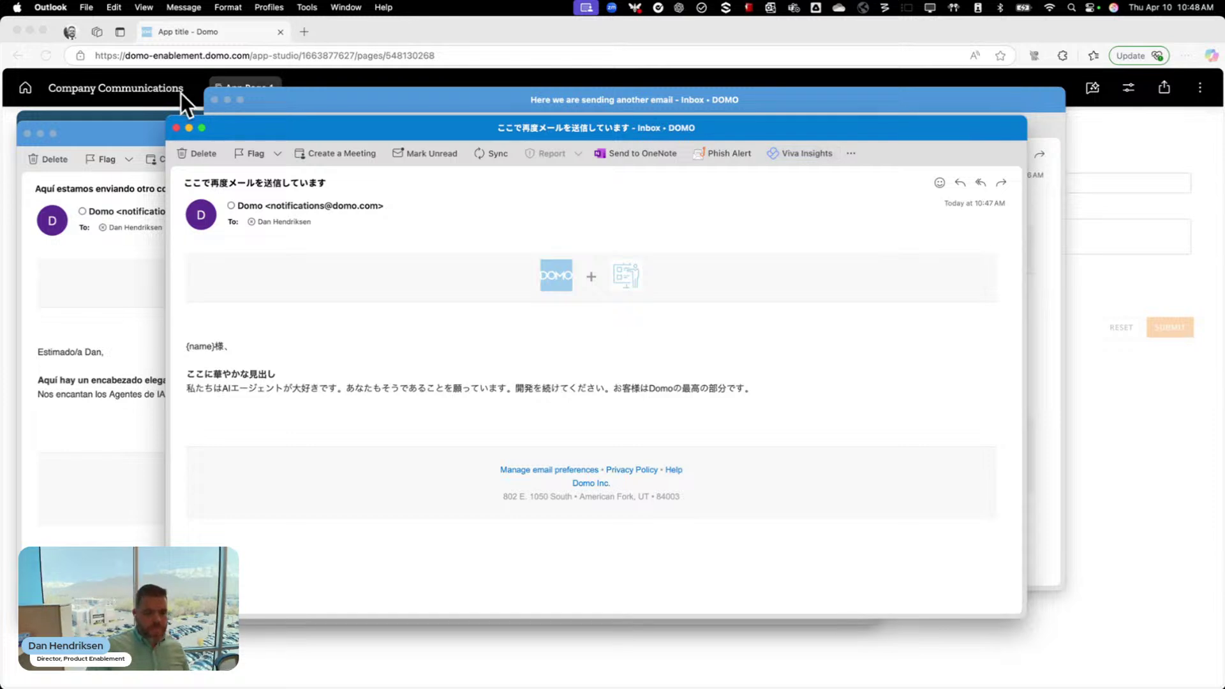
Delete the Japanese and Spanish emails, close the English one, and return to the Domo Apps list
left_click(195, 152)
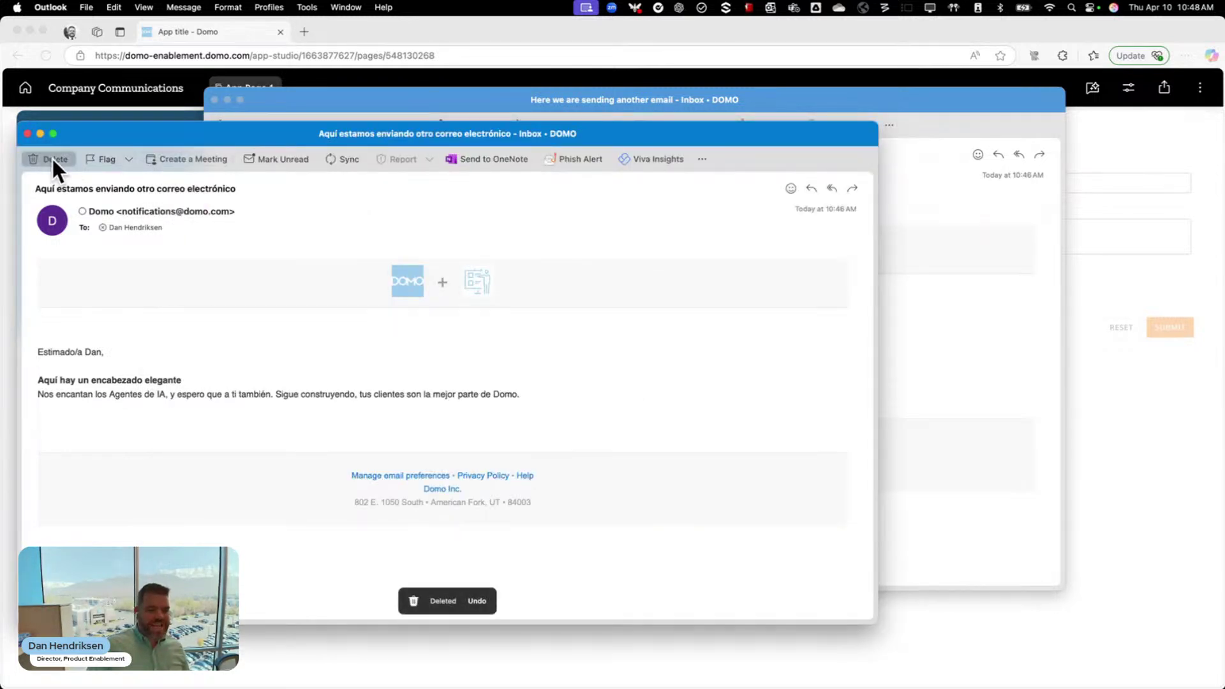
left_click(51, 156)
left_click(246, 123)
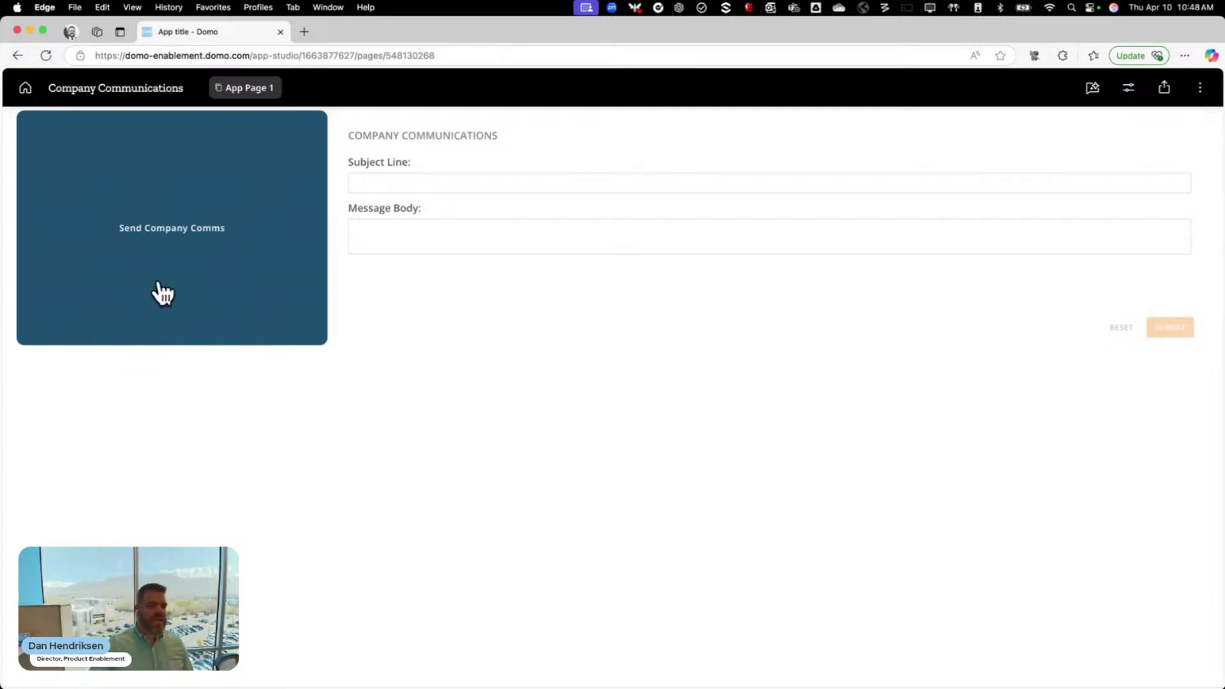
left_click(27, 89)
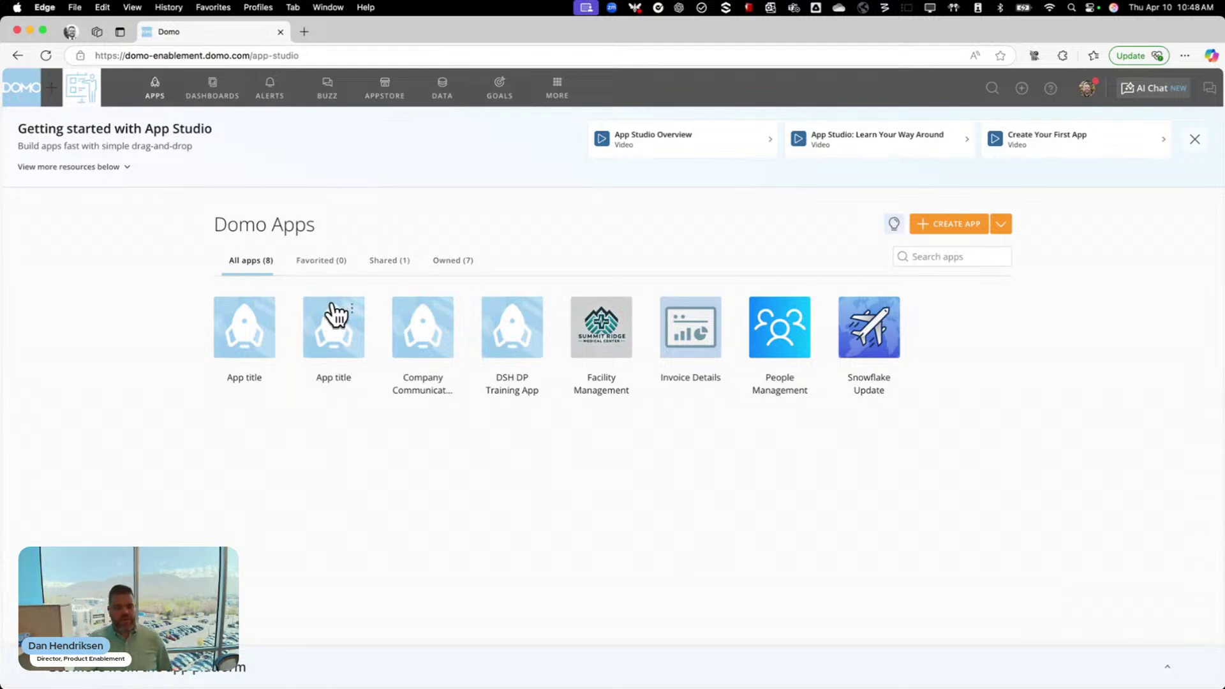